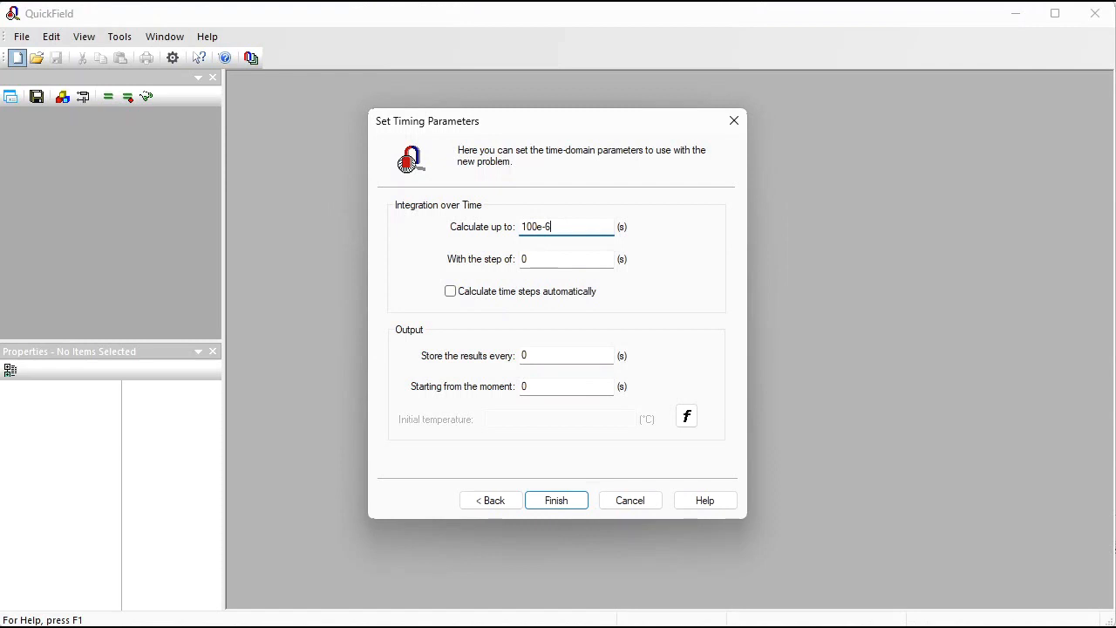
# Finish creating the coil problem with automatically calculated time steps and open its geometry model coil.mod
pyautogui.click(450, 291)
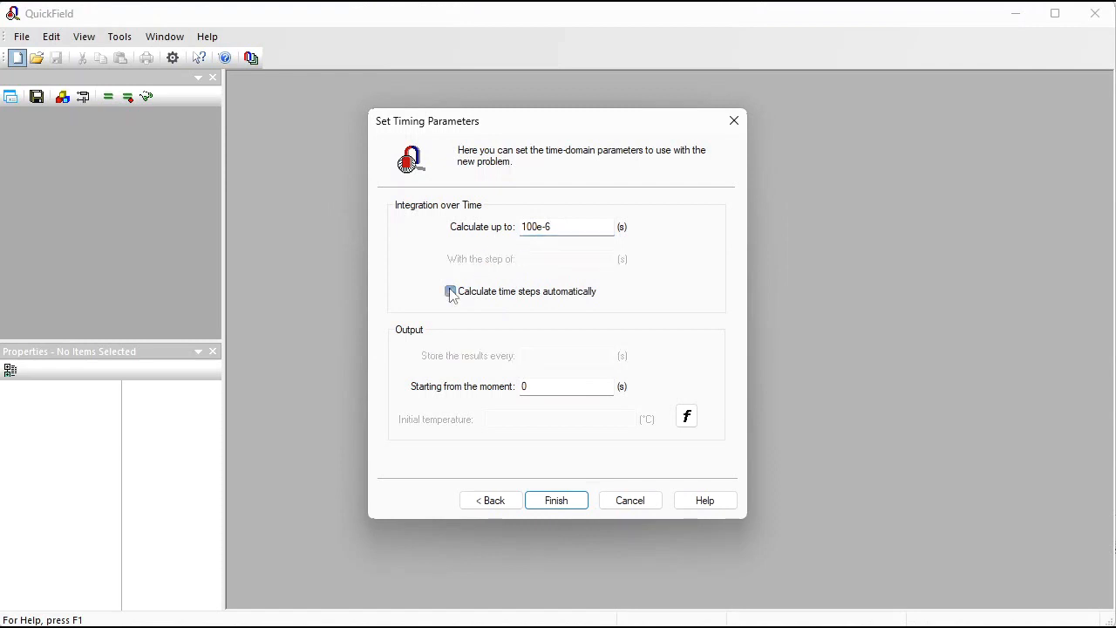
pyautogui.click(562, 502)
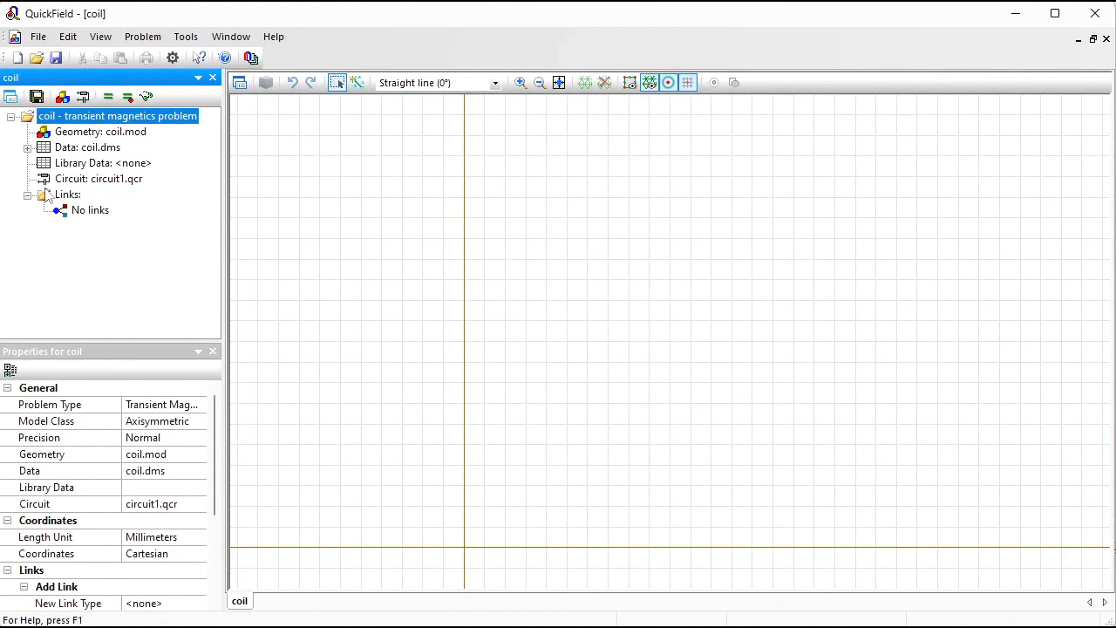
pyautogui.doubleClick(100, 132)
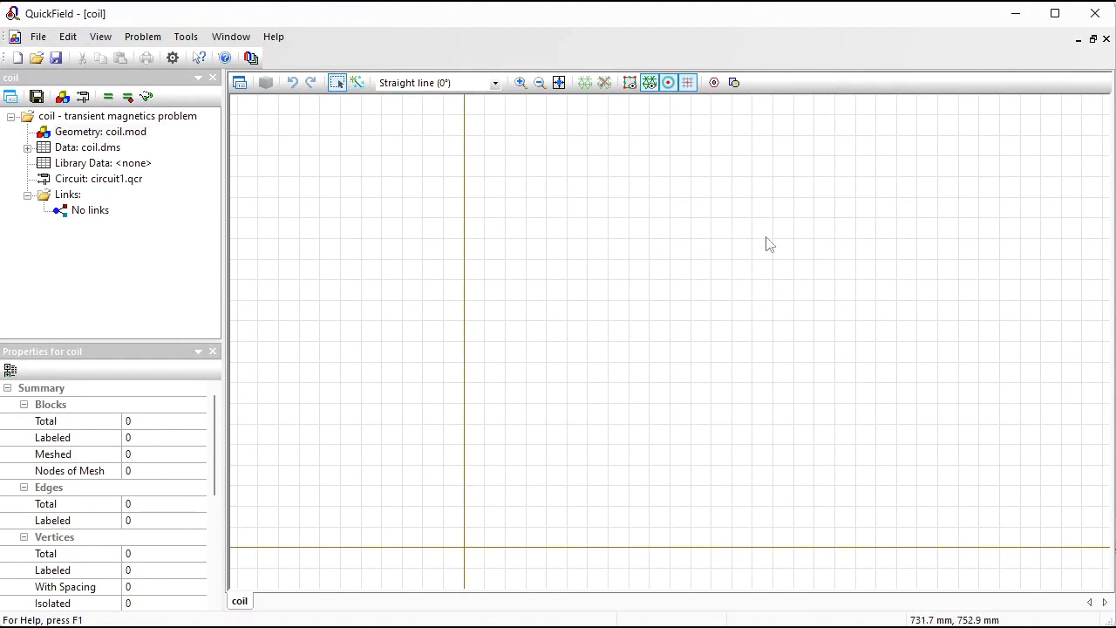
# Insert a rectangle 20 mm wide and 10 mm high centred at the origin
pyautogui.click(733, 84)
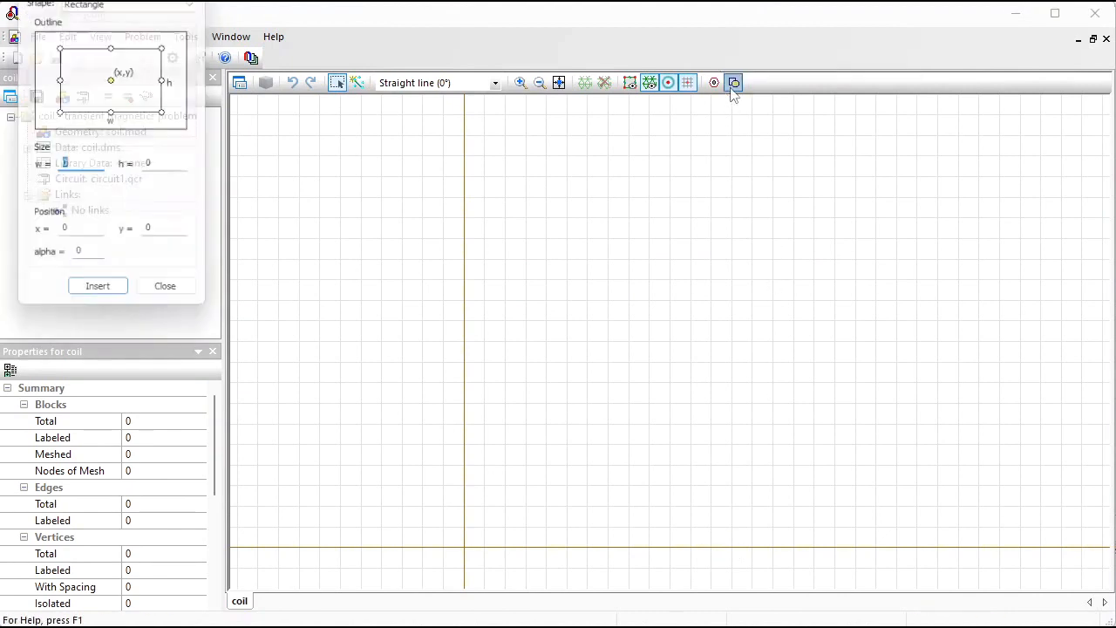
pyautogui.moveTo(123, 0); pyautogui.dragTo(157, 84)
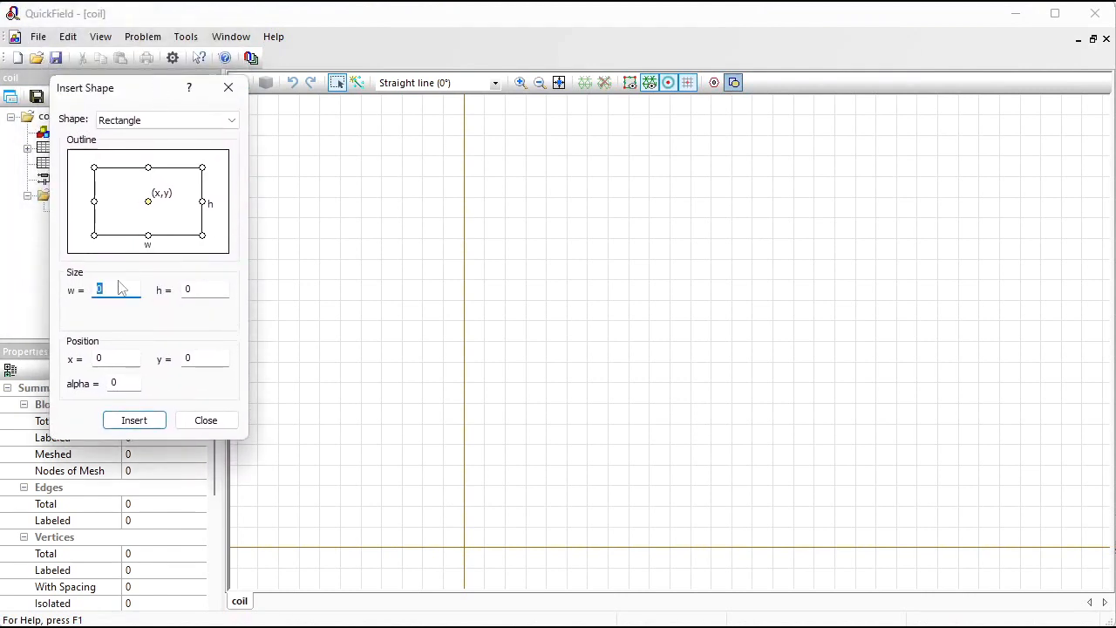
pyautogui.click(201, 289)
pyautogui.press('BackSpace')
pyautogui.write('10')
pyautogui.click(149, 421)
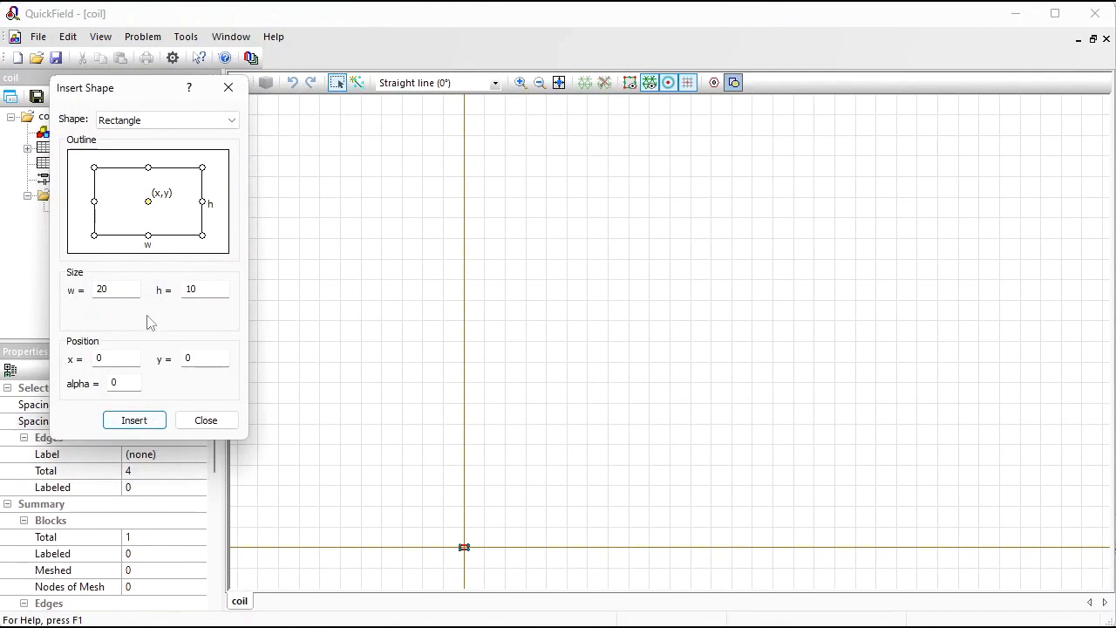
# Insert a second rectangle 20 mm wide and 8 mm high centred at the origin
pyautogui.moveTo(213, 290); pyautogui.dragTo(174, 296)
pyautogui.write('8')
pyautogui.click(145, 420)
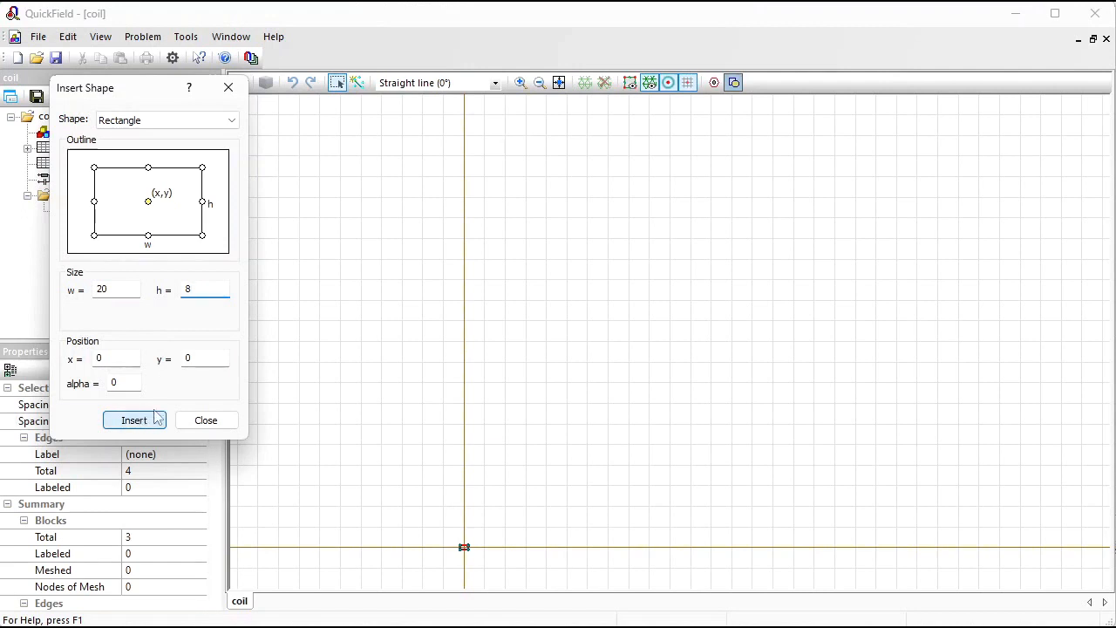
pyautogui.click(205, 421)
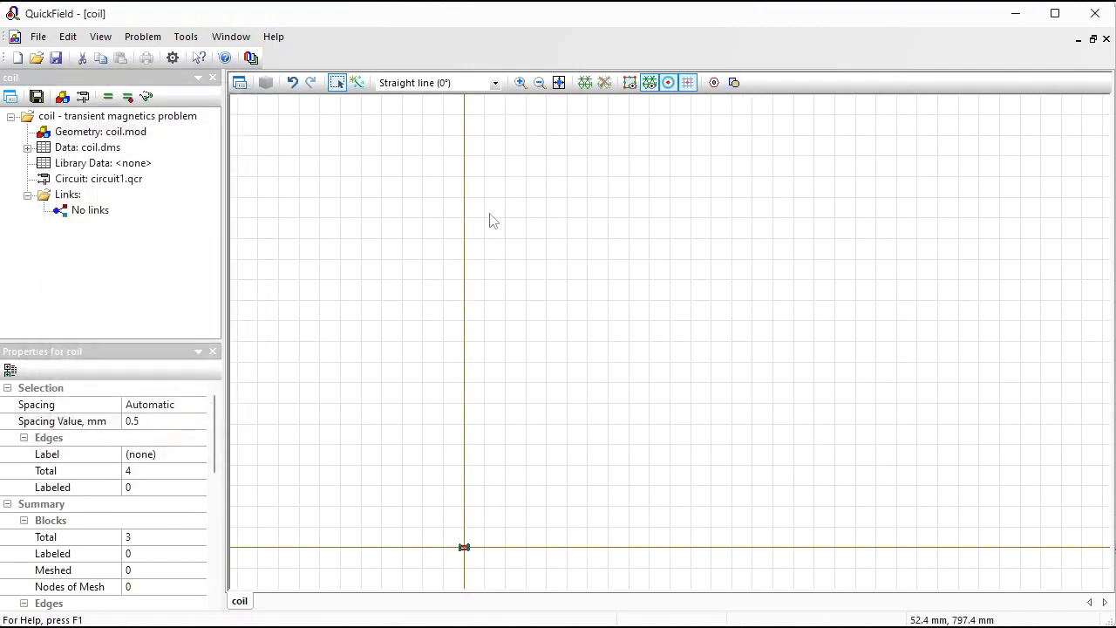
pyautogui.click(559, 82)
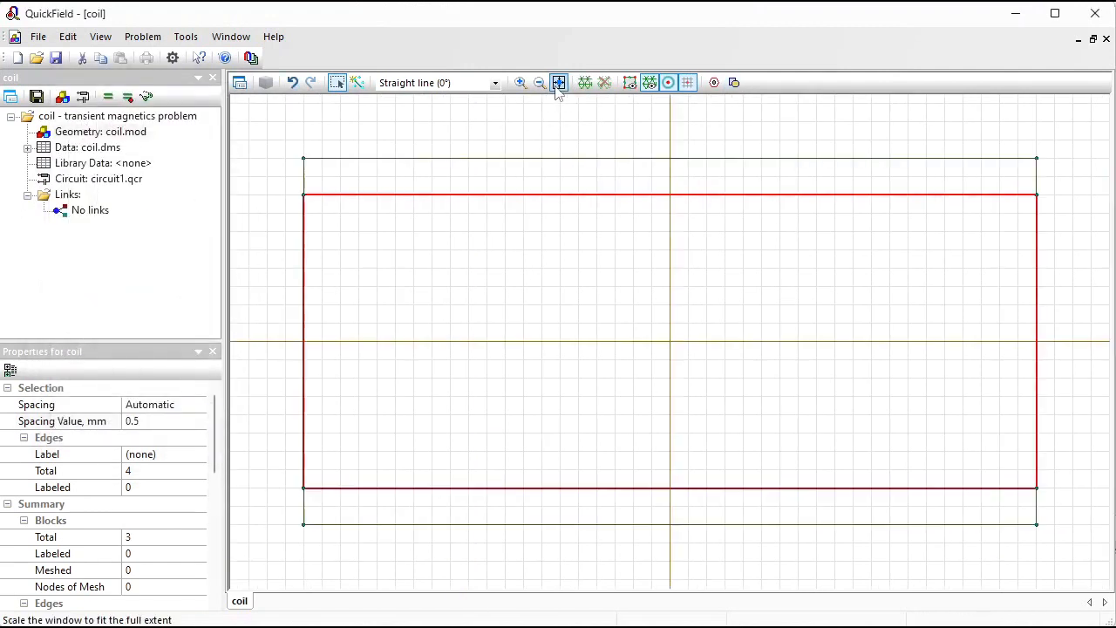
pyautogui.click(399, 191)
pyautogui.click(409, 510)
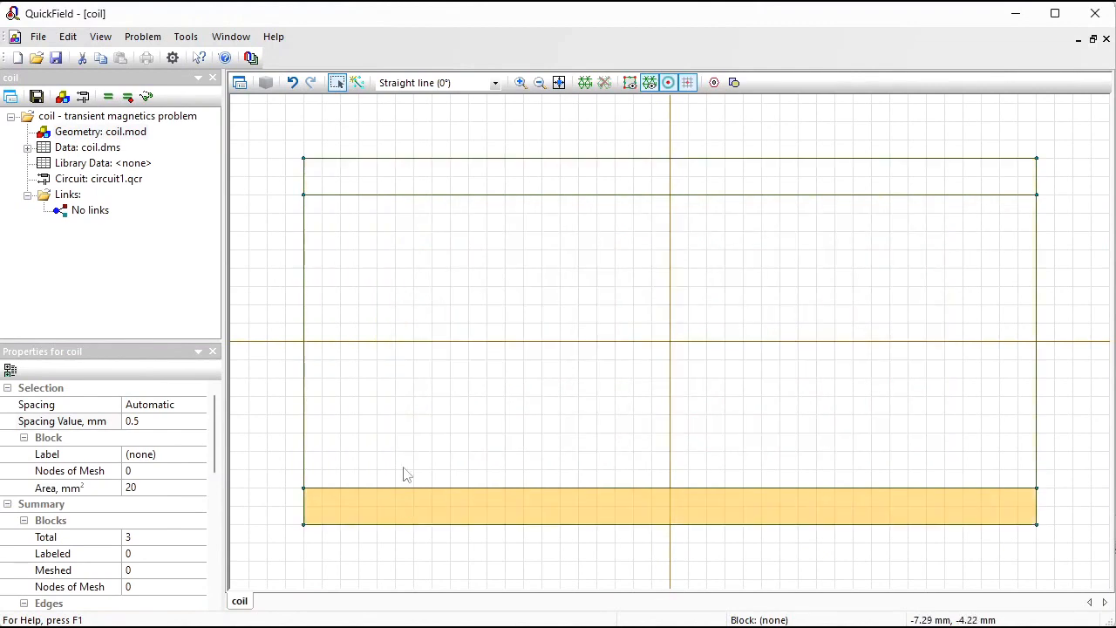
# Insert a 0.4 mm diameter circle with its bottom point at x = 0, y = 5, resting on the outer rectangle
pyautogui.click(539, 83)
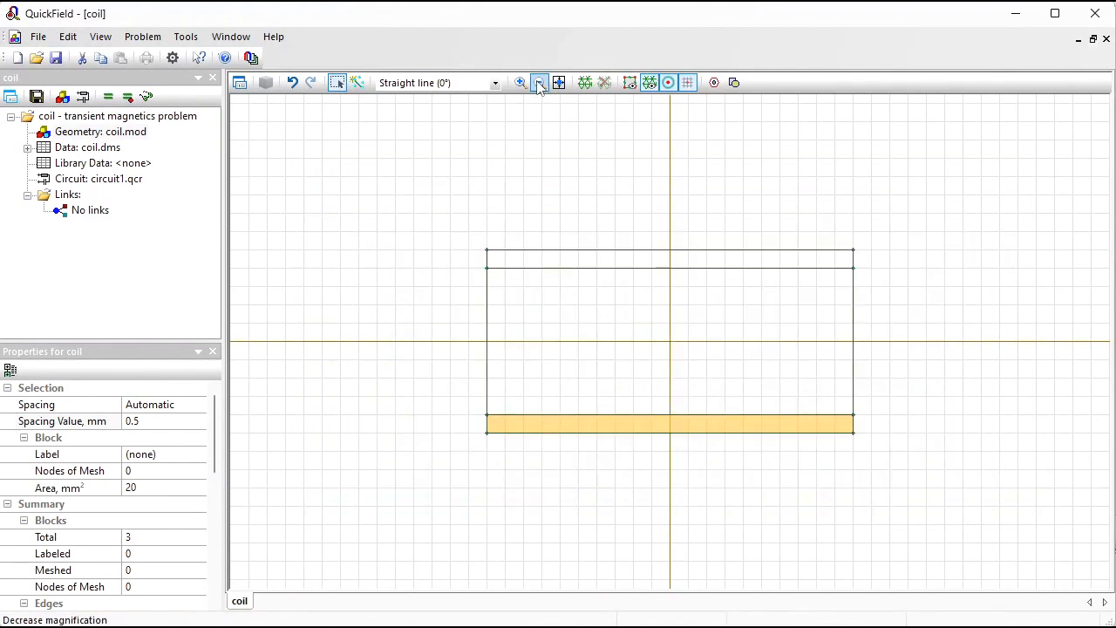
pyautogui.click(733, 82)
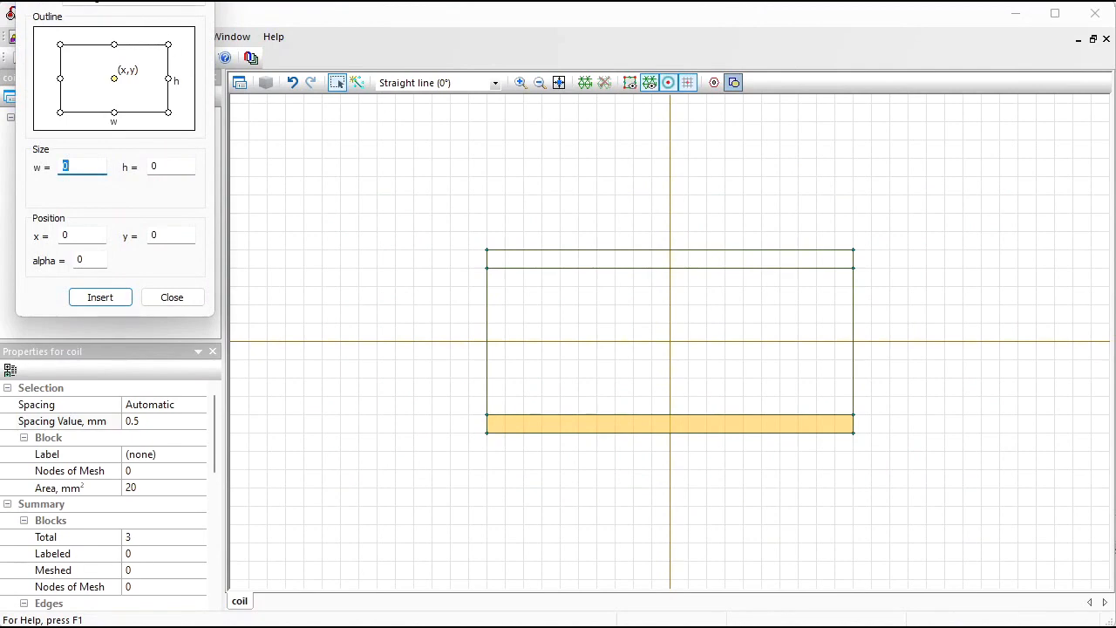
pyautogui.moveTo(111, 0); pyautogui.dragTo(171, 147)
pyautogui.click(220, 182)
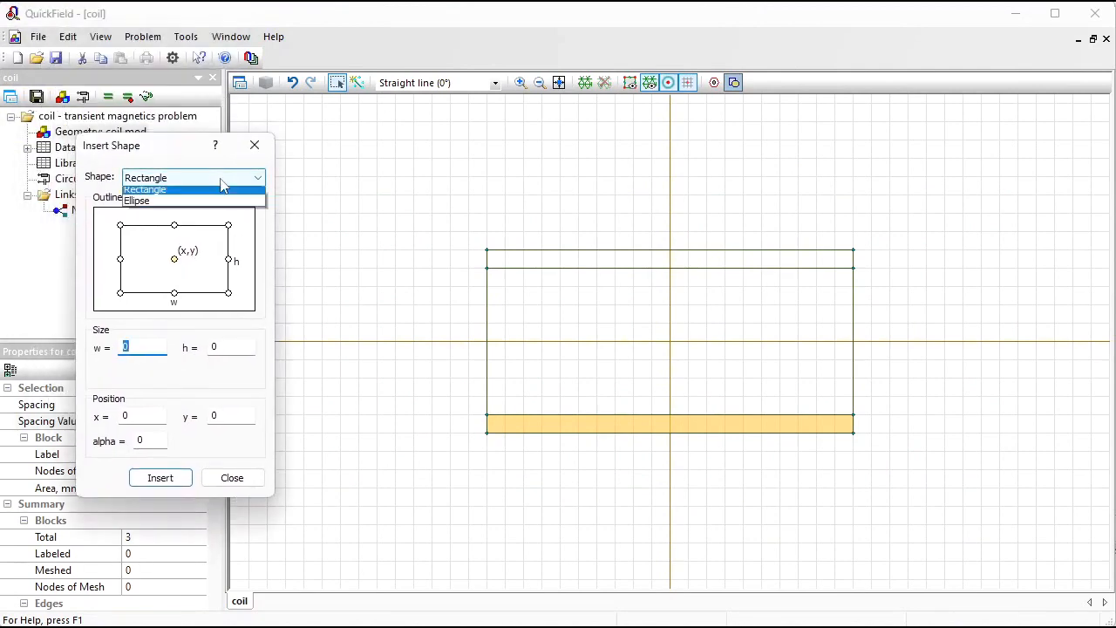
pyautogui.click(180, 190)
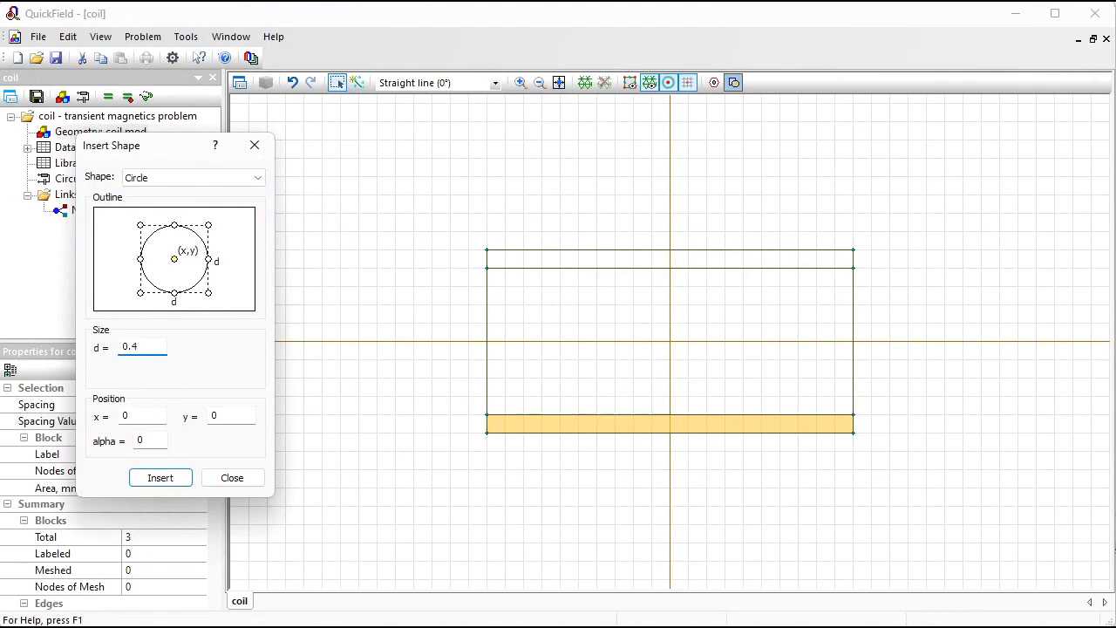
pyautogui.click(174, 294)
pyautogui.moveTo(229, 415); pyautogui.dragTo(186, 416)
pyautogui.click(174, 485)
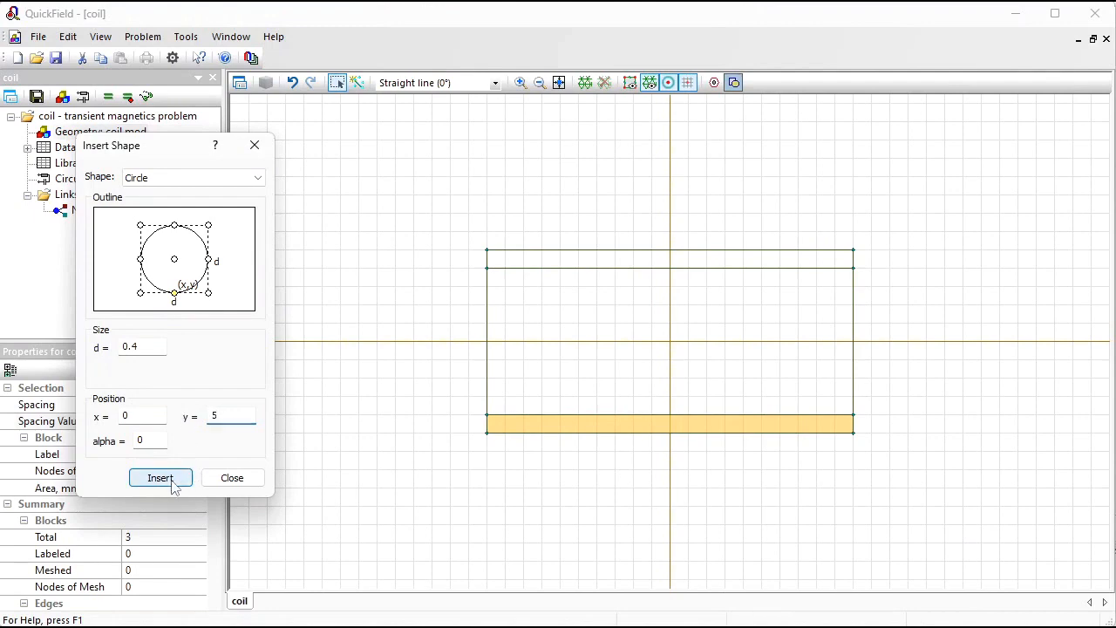
pyautogui.click(232, 477)
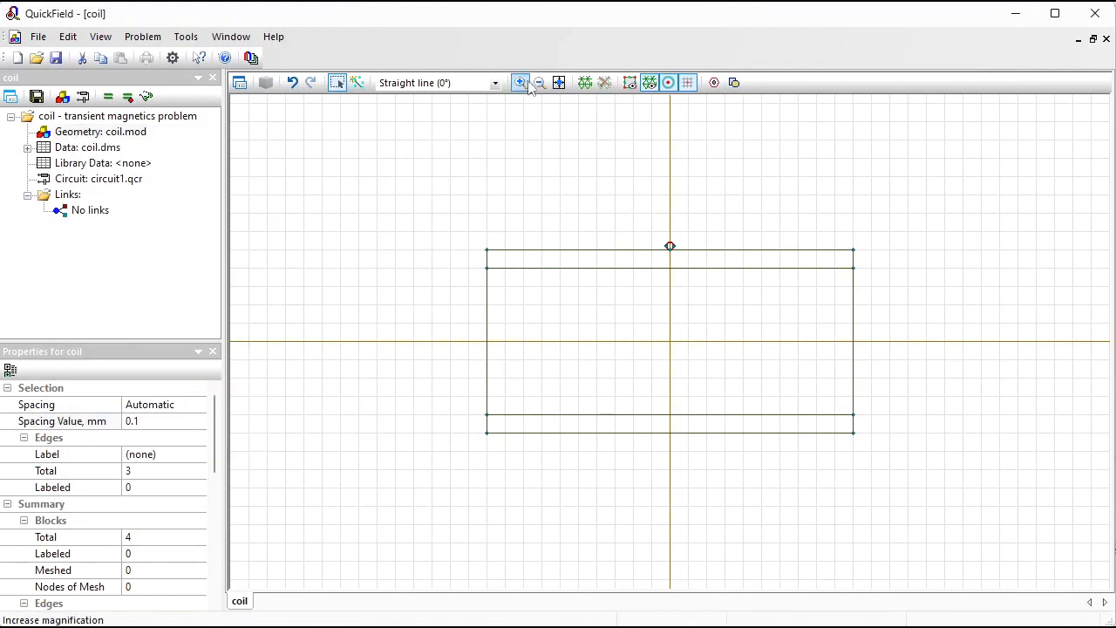
# Duplicate the wire circle by displacement with a 0.6 mm spacing in z, making five copies
pyautogui.click(560, 83)
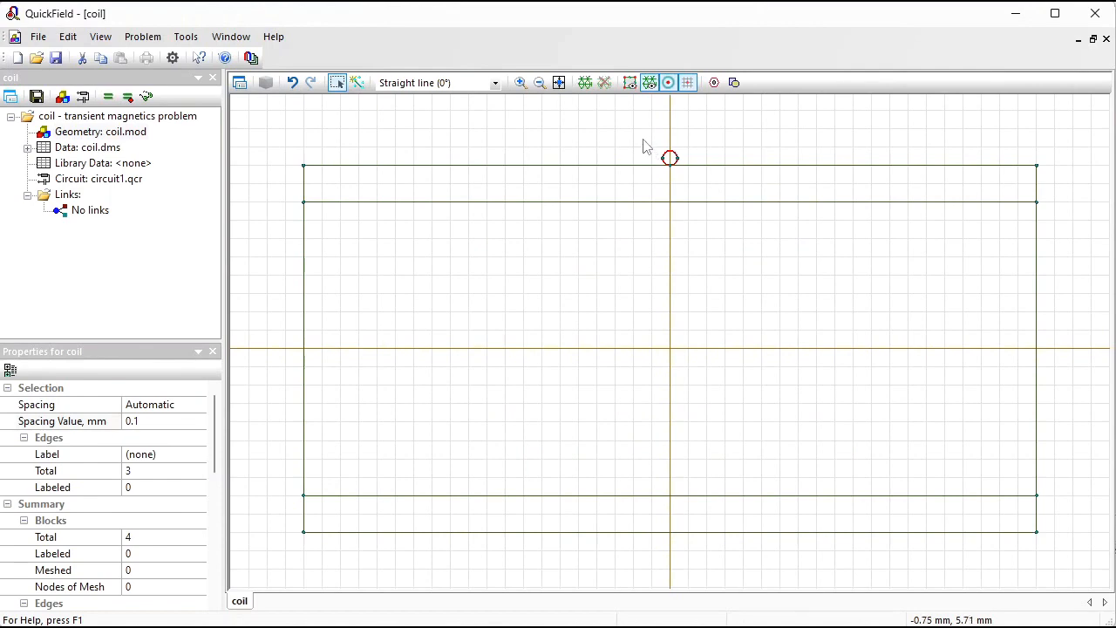
pyautogui.click(339, 85)
pyautogui.moveTo(643, 132); pyautogui.dragTo(705, 187)
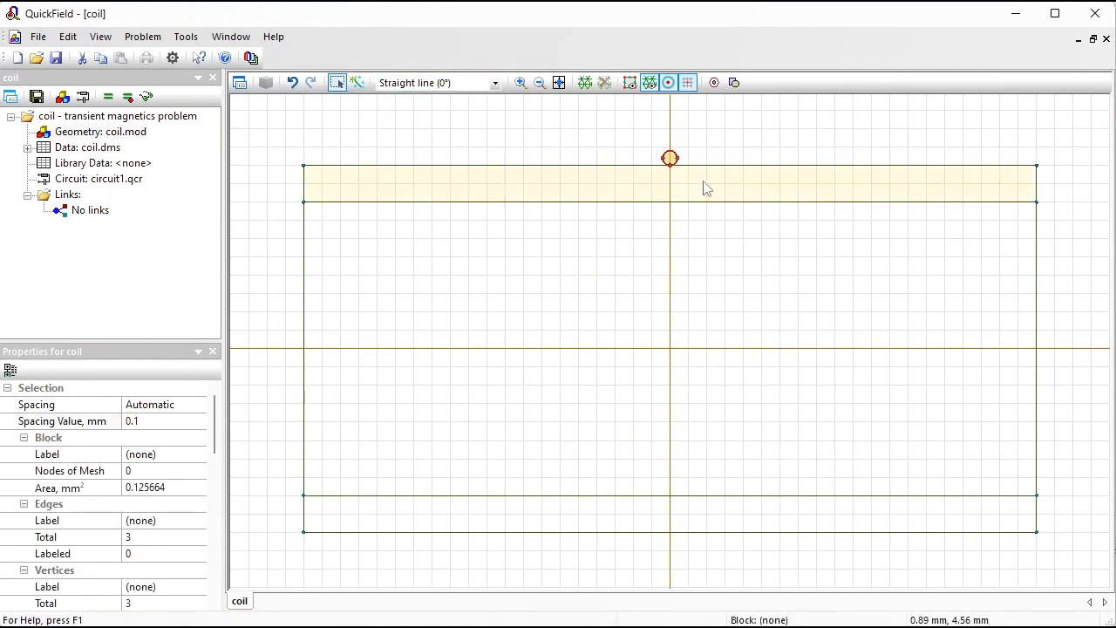
pyautogui.click(67, 37)
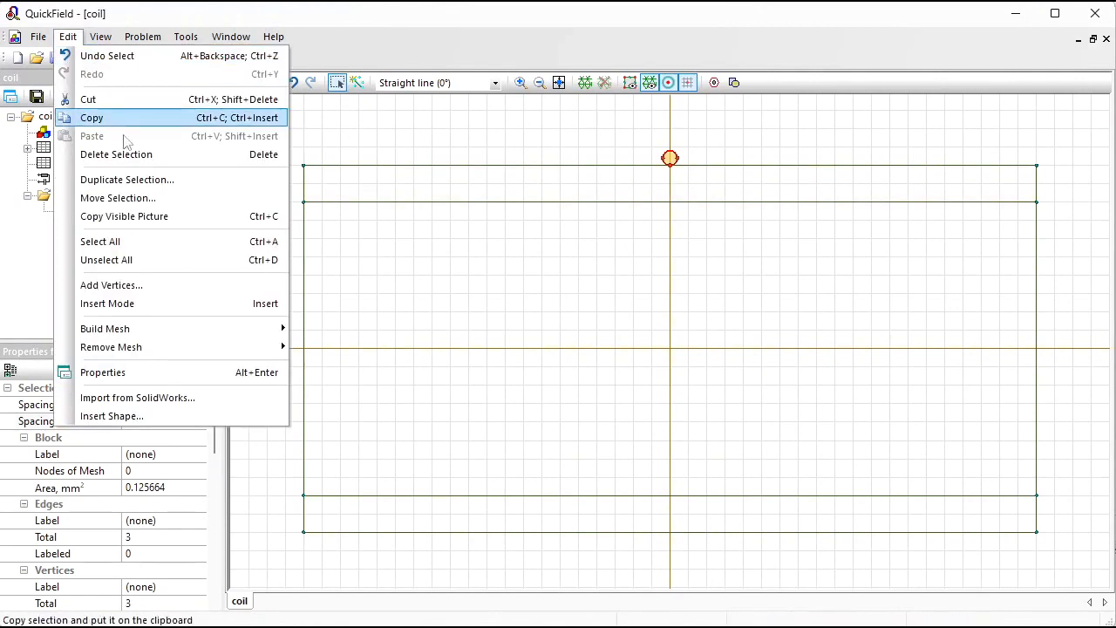
pyautogui.click(157, 178)
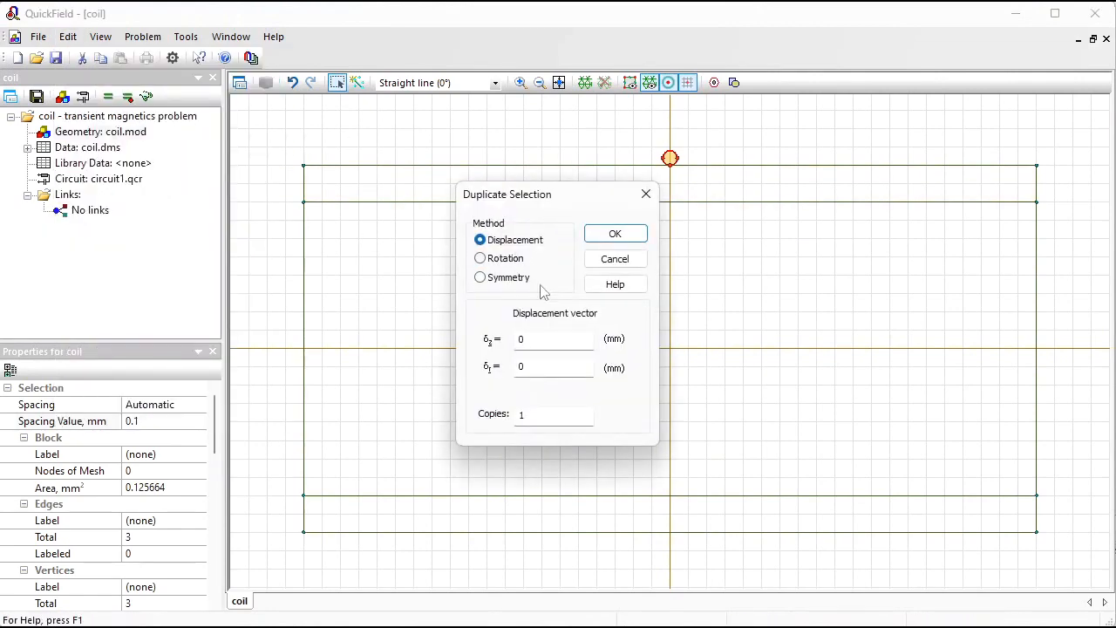
pyautogui.doubleClick(552, 342)
pyautogui.write('0.6')
pyautogui.press('Tab')
pyautogui.press('Tab')
pyautogui.click(611, 235)
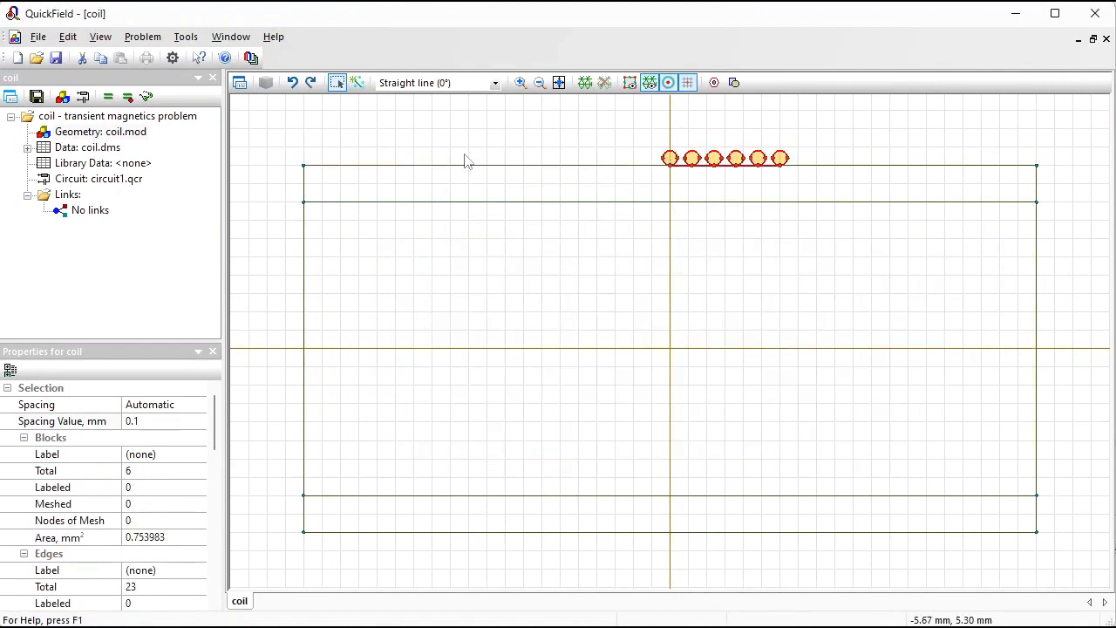
# Duplicate the original wire circle by a displacement of -0.6 mm in z with 6 copies, and select the whole row of turns
pyautogui.moveTo(645, 141); pyautogui.dragTo(681, 183)
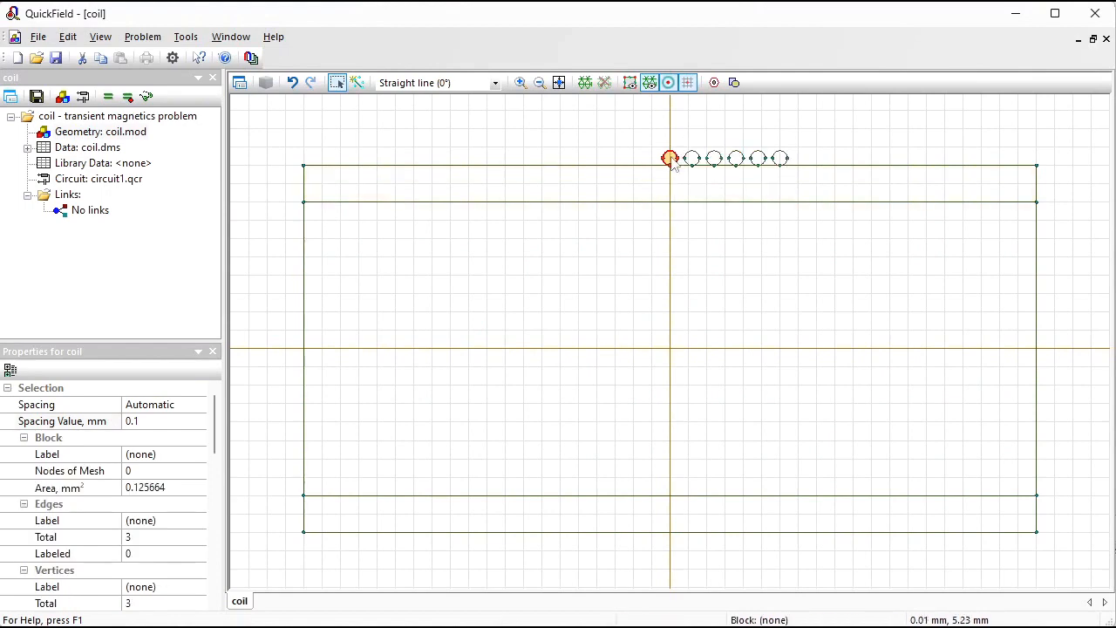
pyautogui.rightClick(672, 161)
pyautogui.click(744, 274)
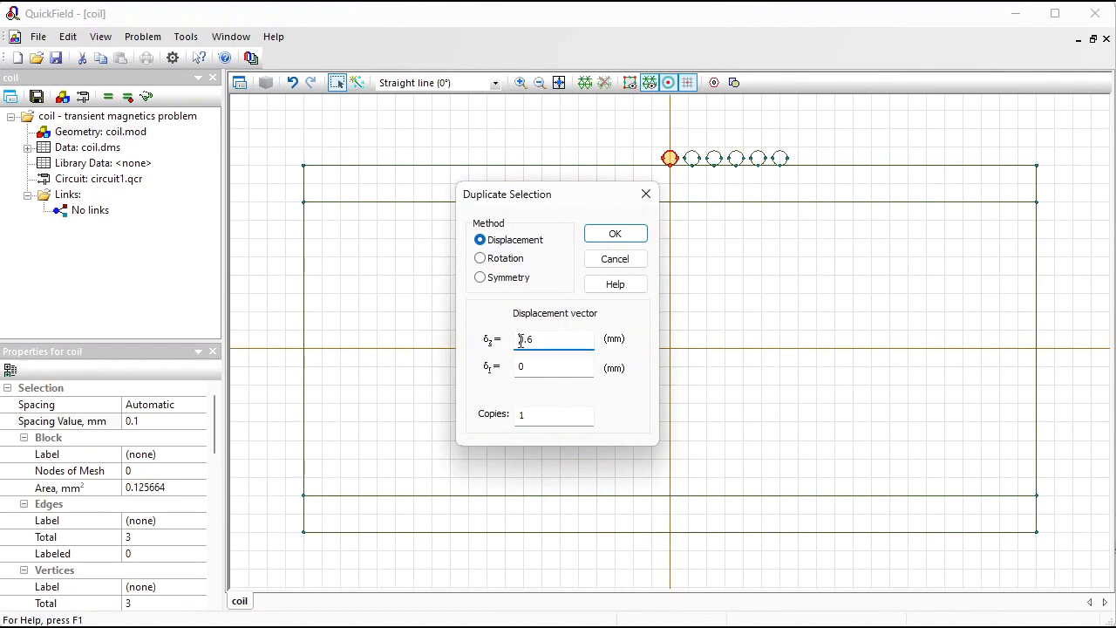
pyautogui.doubleClick(550, 417)
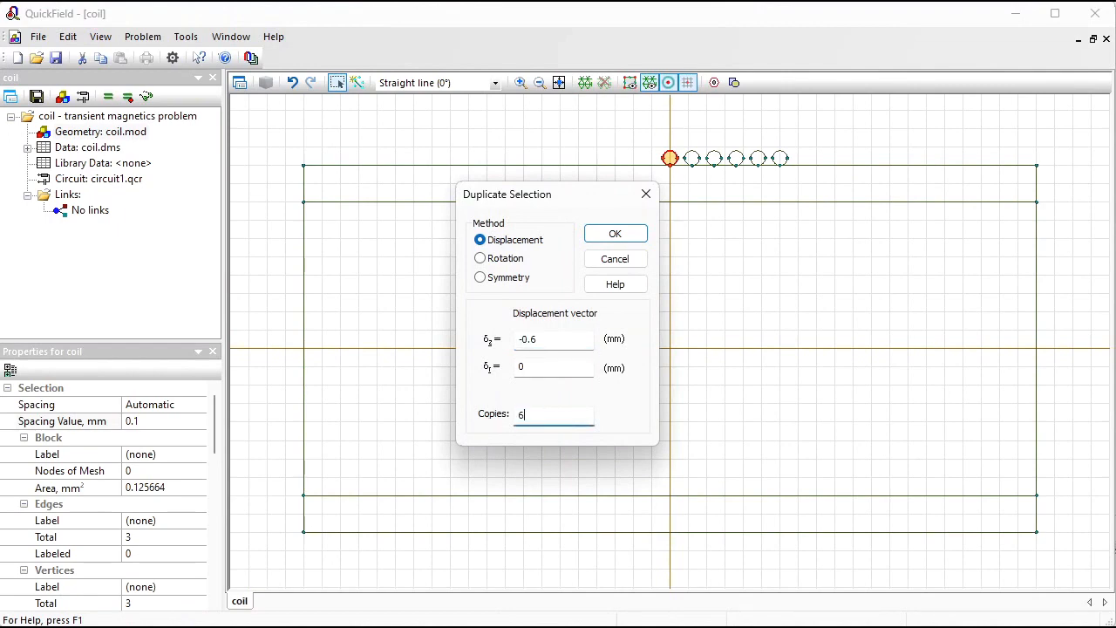
pyautogui.click(608, 232)
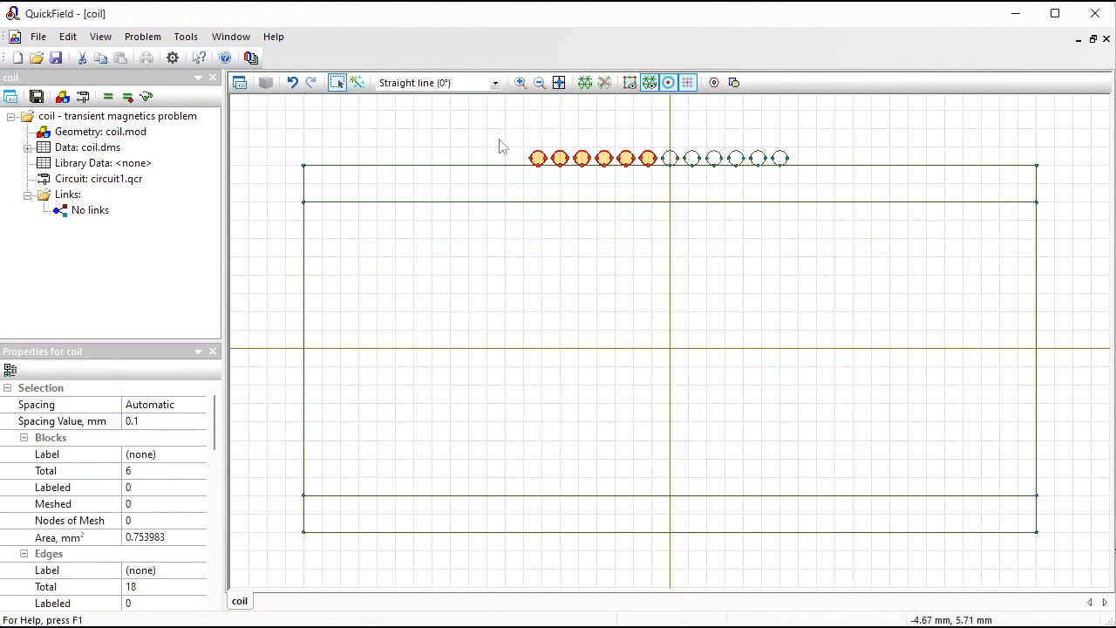
pyautogui.moveTo(501, 146); pyautogui.dragTo(808, 171)
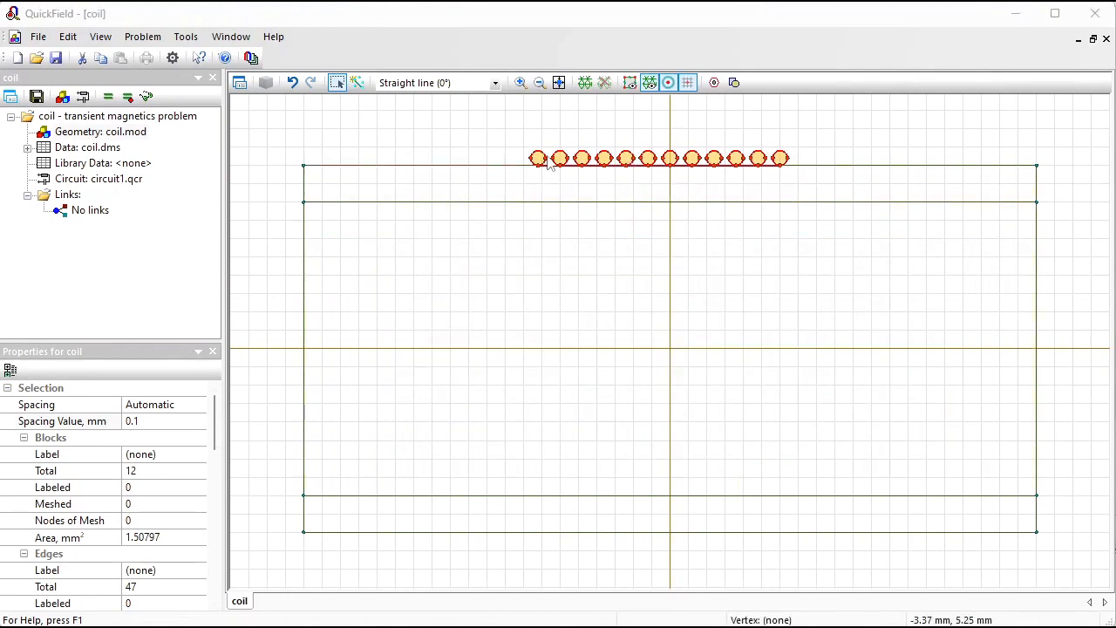
# Draw a straight edge along the horizontal axis from -50 mm to 50 mm through the rectangles
pyautogui.click(540, 83)
pyautogui.click(540, 83)
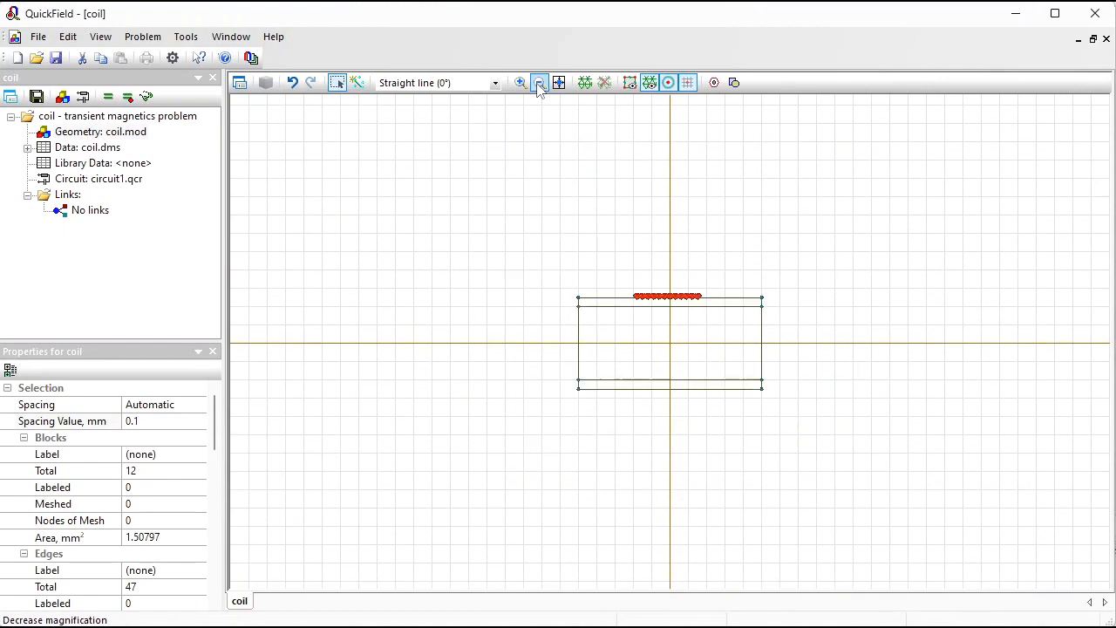
pyautogui.click(540, 83)
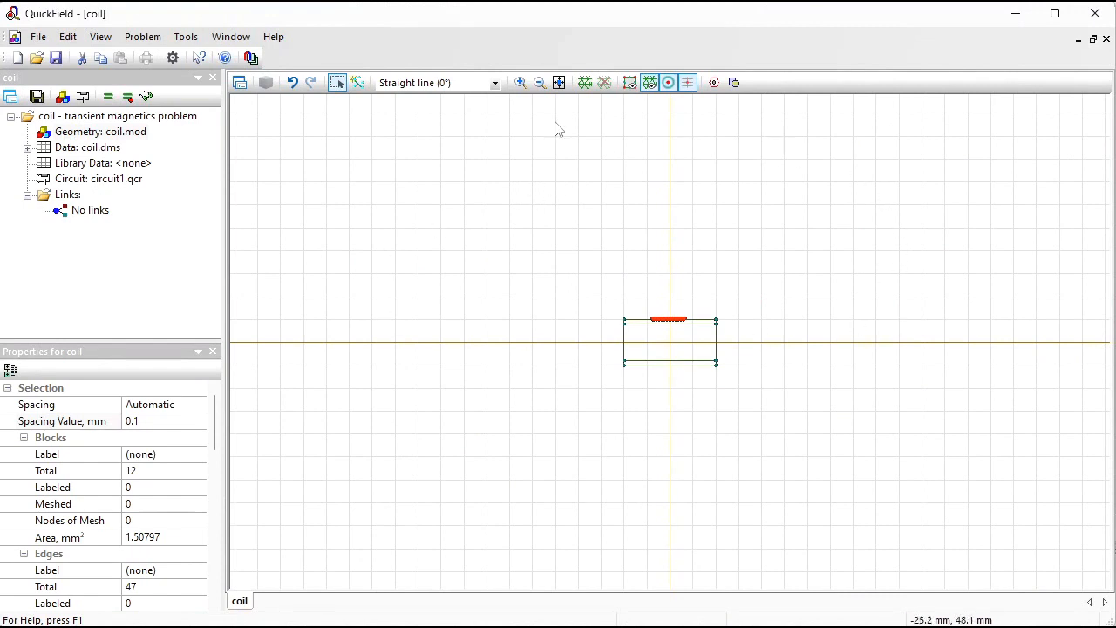
pyautogui.click(359, 85)
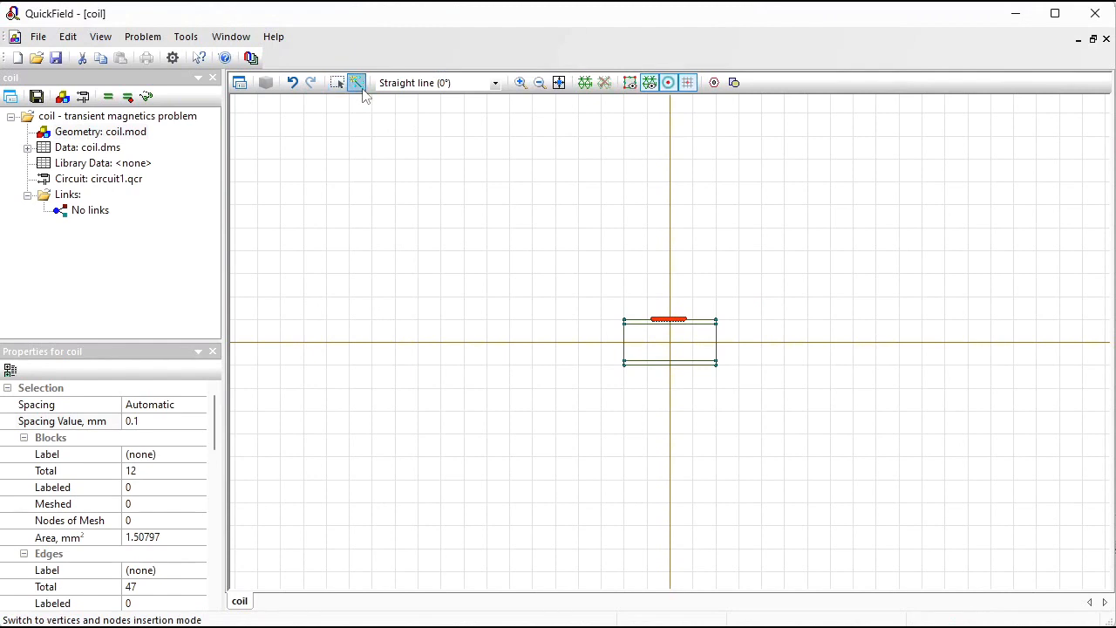
pyautogui.click(435, 341)
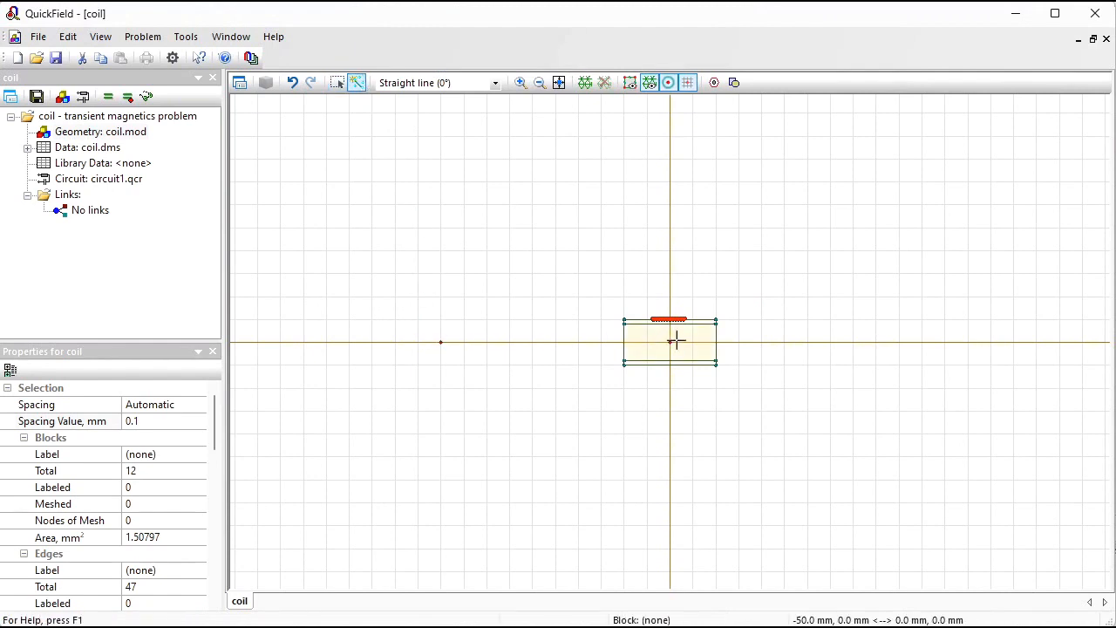
pyautogui.click(900, 342)
# Draw a half arc (180°) above the axis joining the ends of the line at 50 mm and -50 mm
pyautogui.click(495, 83)
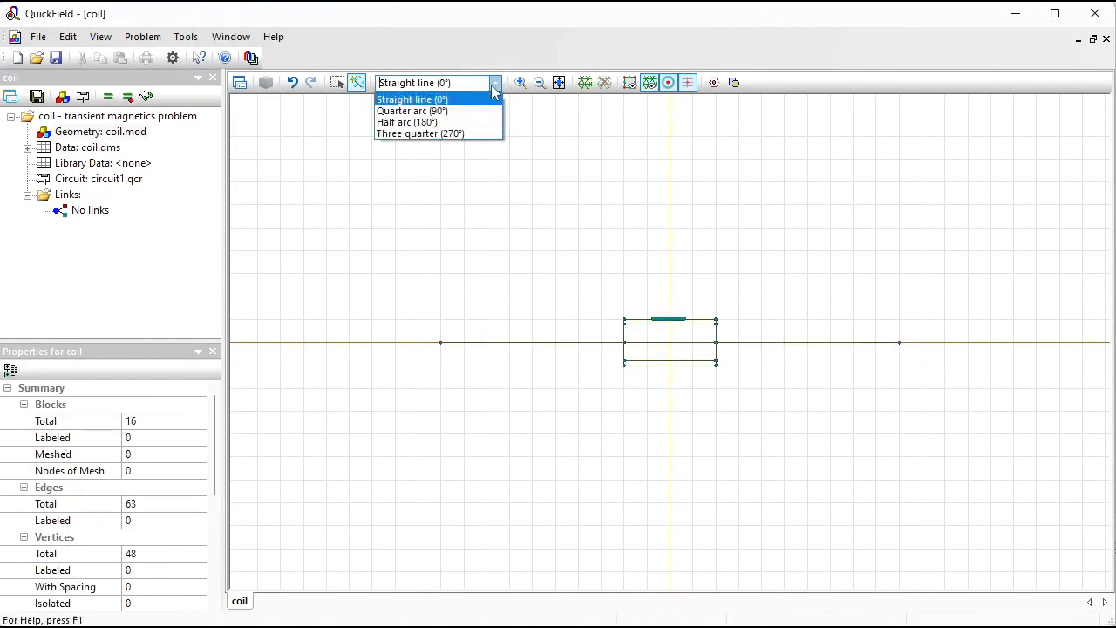
pyautogui.click(436, 122)
pyautogui.moveTo(900, 342); pyautogui.dragTo(442, 342)
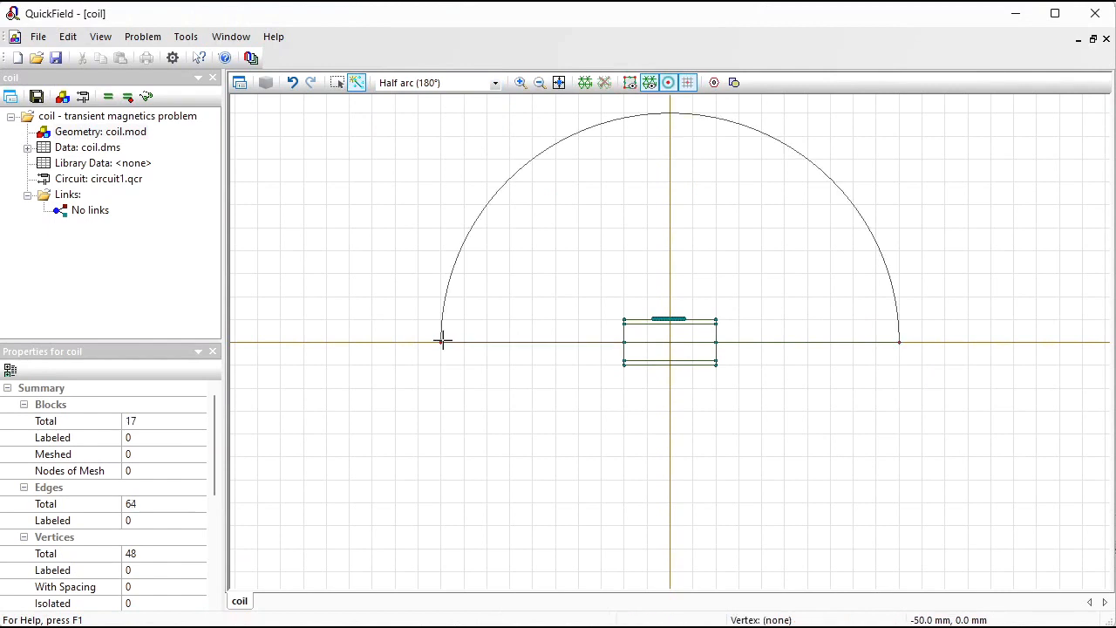
# Delete the parts of both rectangles that lie below the horizontal axis
pyautogui.click(338, 85)
pyautogui.moveTo(591, 375); pyautogui.dragTo(820, 358)
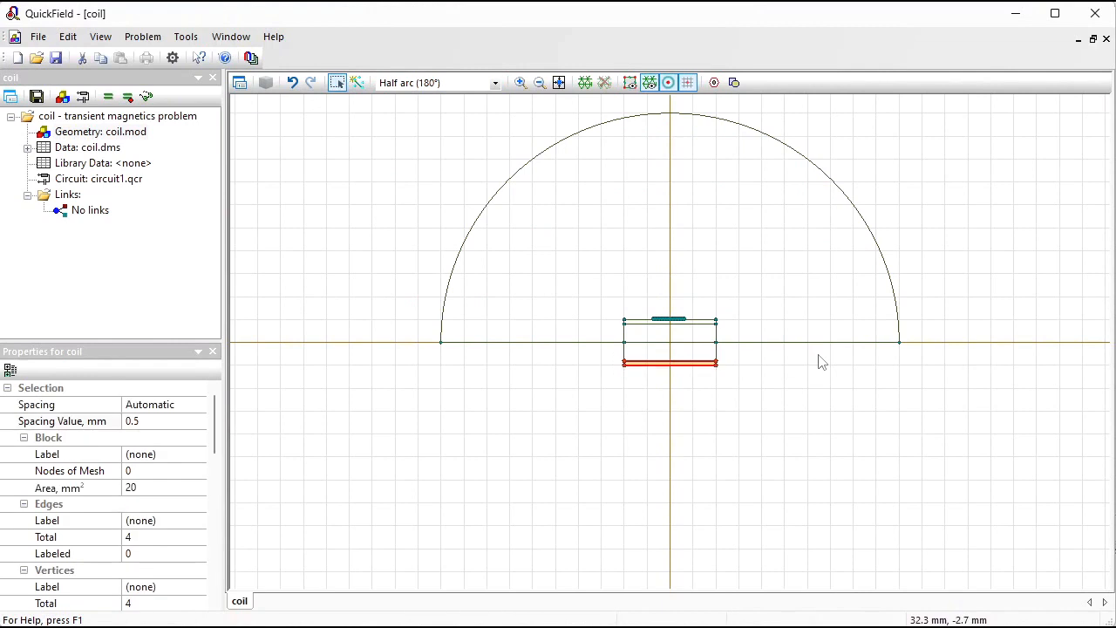
pyautogui.press('Delete')
pyautogui.click(591, 362)
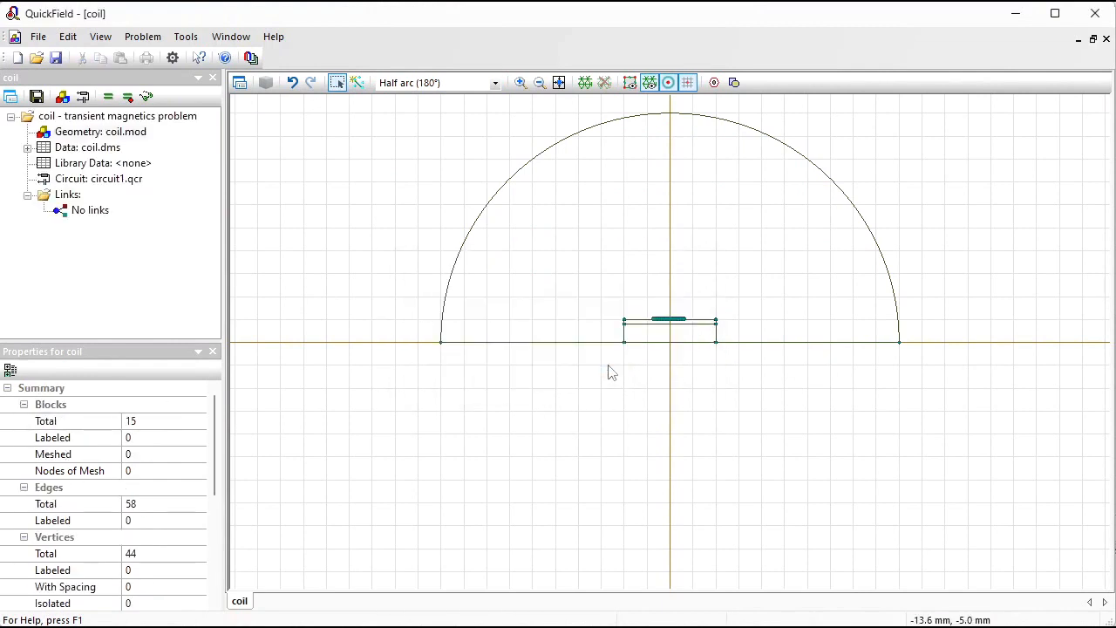
pyautogui.click(561, 85)
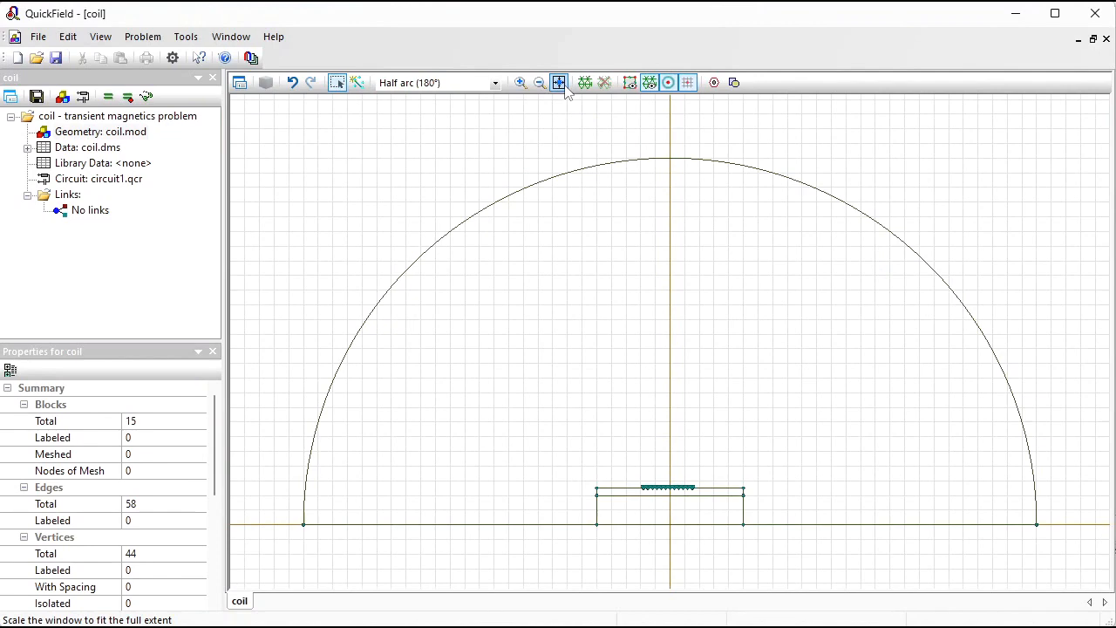
# Label both the large half-disc block and the inner rectangle along the horizontal axis as "air"
pyautogui.click(339, 85)
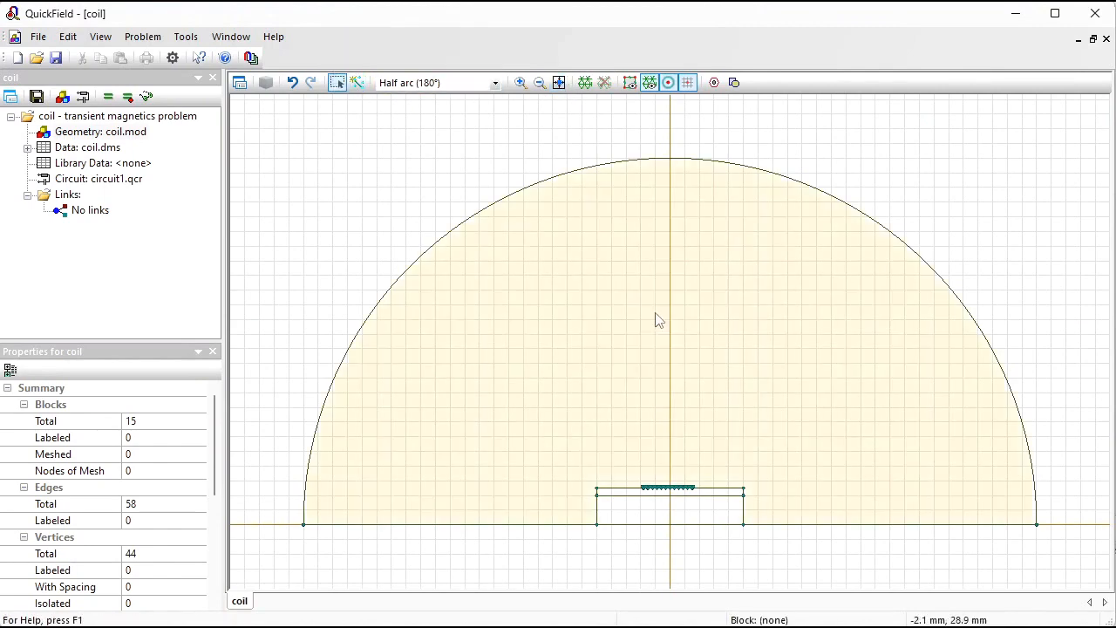
pyautogui.click(656, 316)
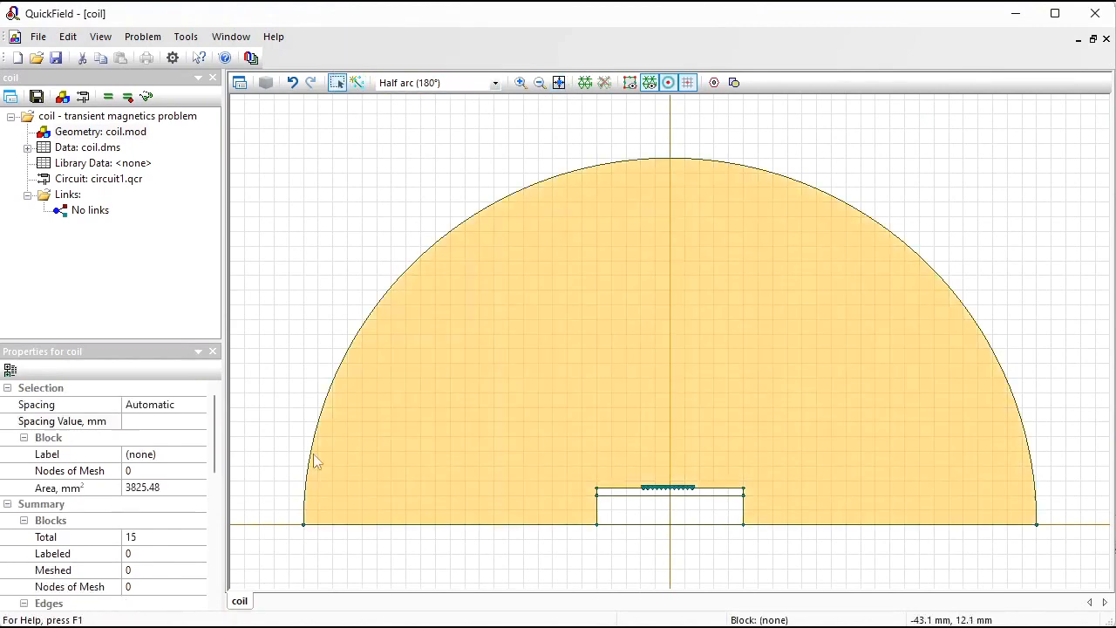
pyautogui.click(172, 460)
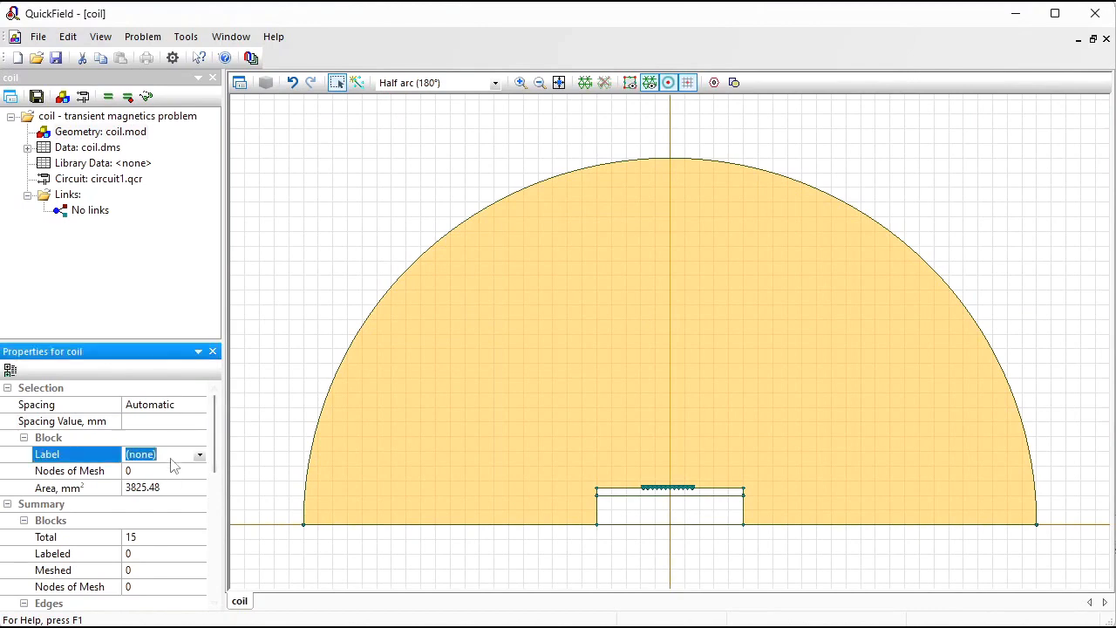
pyautogui.write('air')
pyautogui.press('Return')
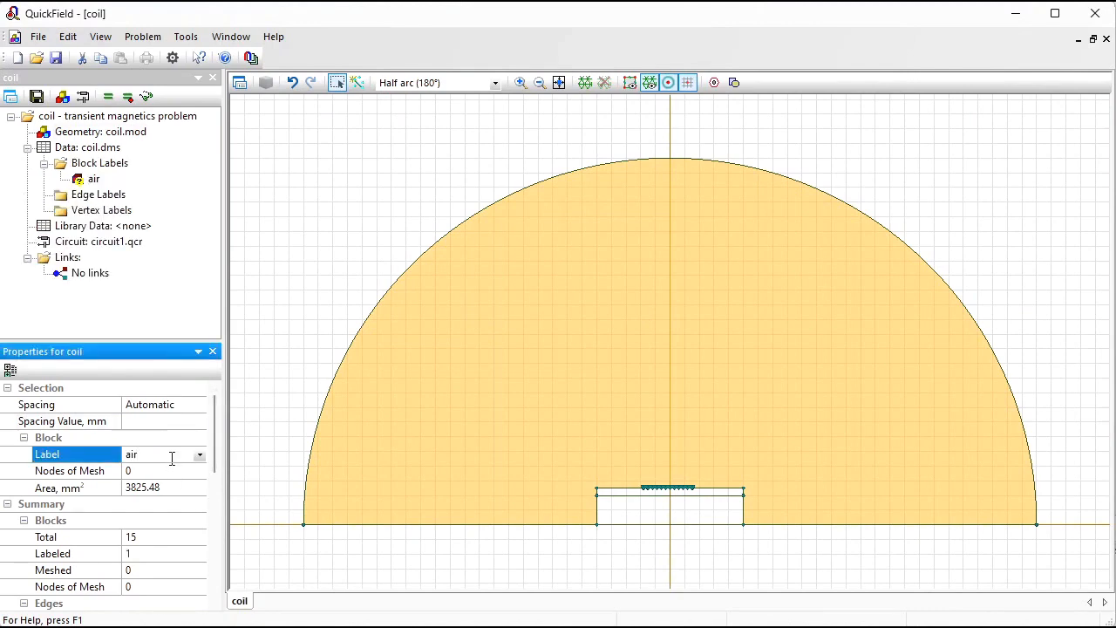
pyautogui.click(672, 515)
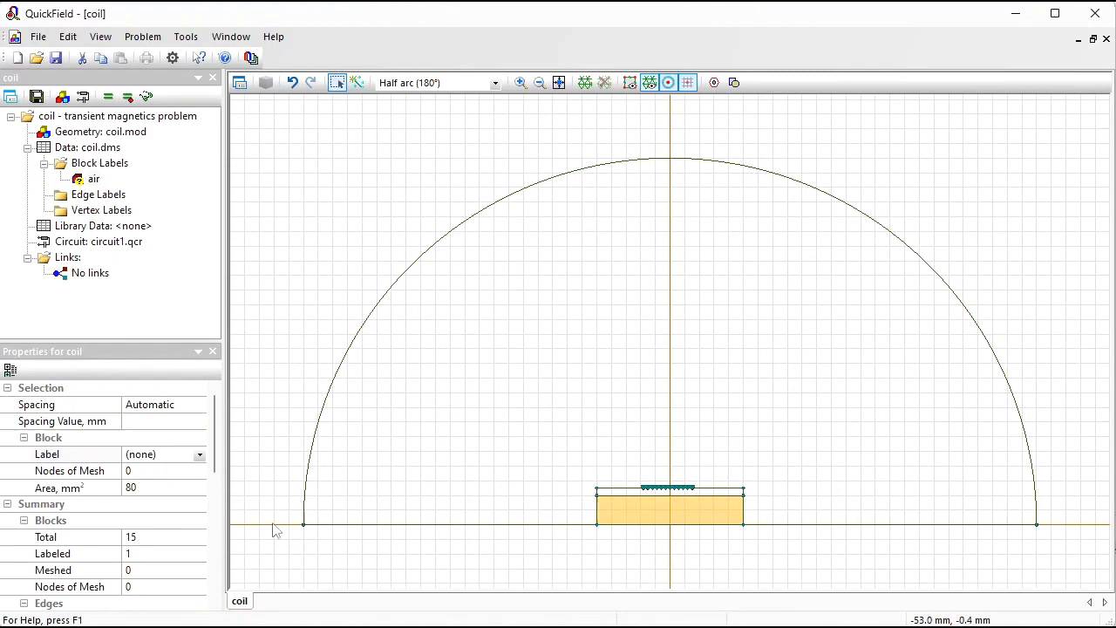
pyautogui.click(200, 454)
pyautogui.click(144, 482)
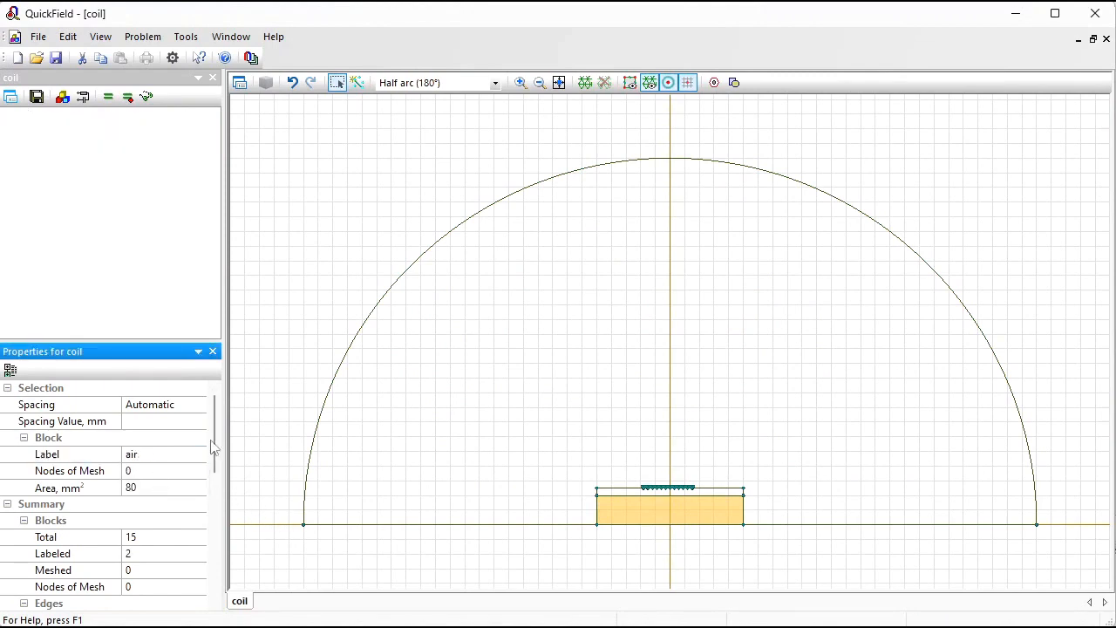
# Label the thin rectangular block directly beneath the row of wire turns as "core"
pyautogui.click(519, 82)
pyautogui.moveTo(630, 478); pyautogui.dragTo(717, 507)
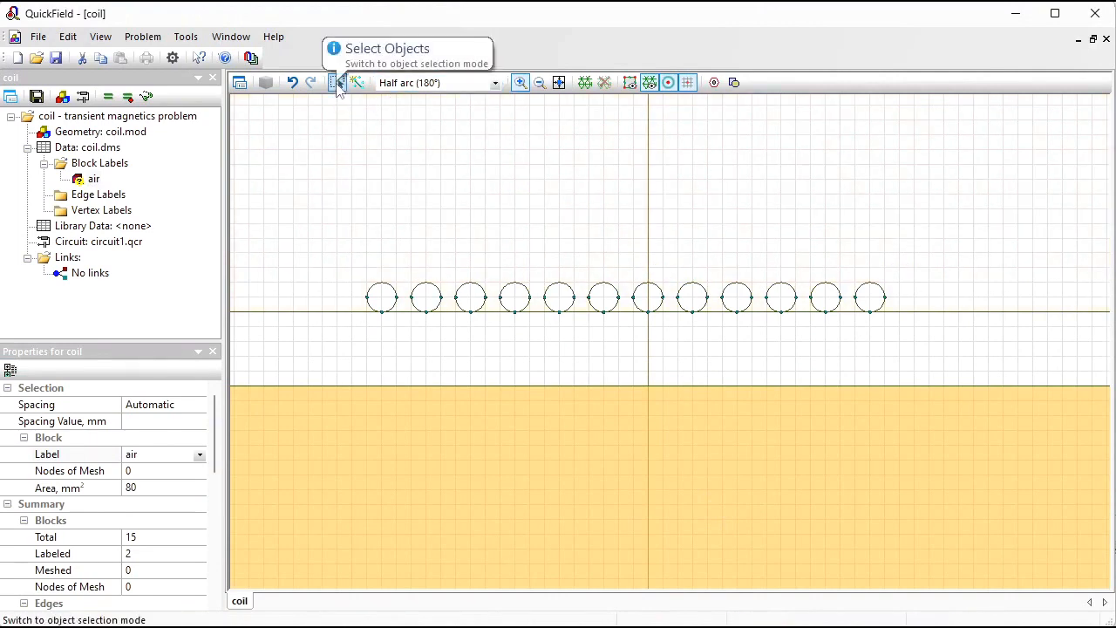
pyautogui.click(339, 86)
pyautogui.click(334, 369)
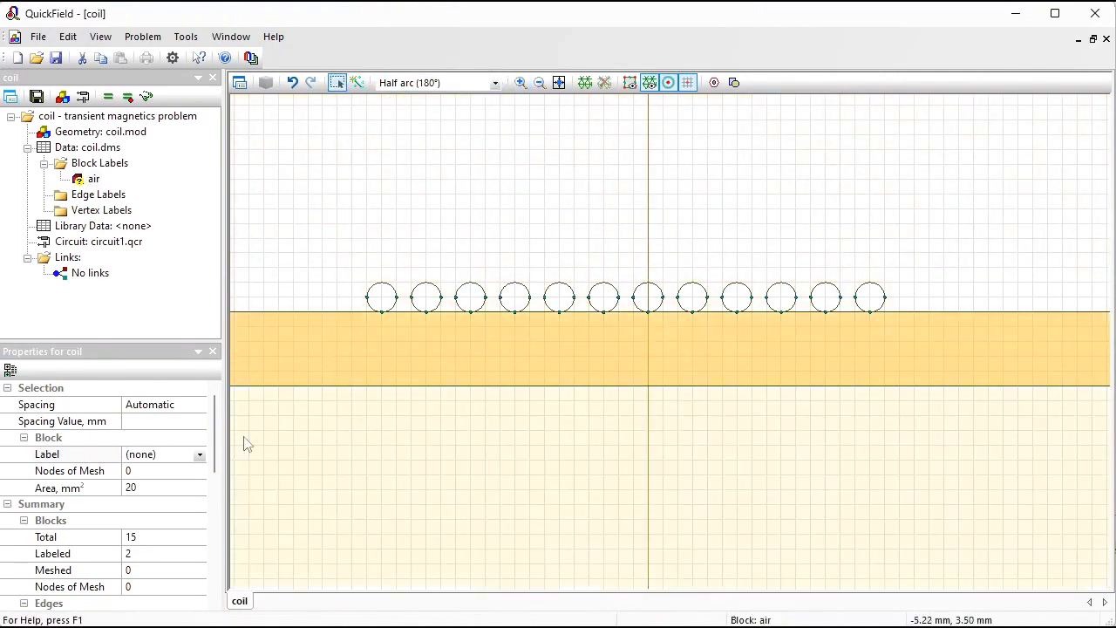
pyautogui.click(176, 460)
pyautogui.write('core')
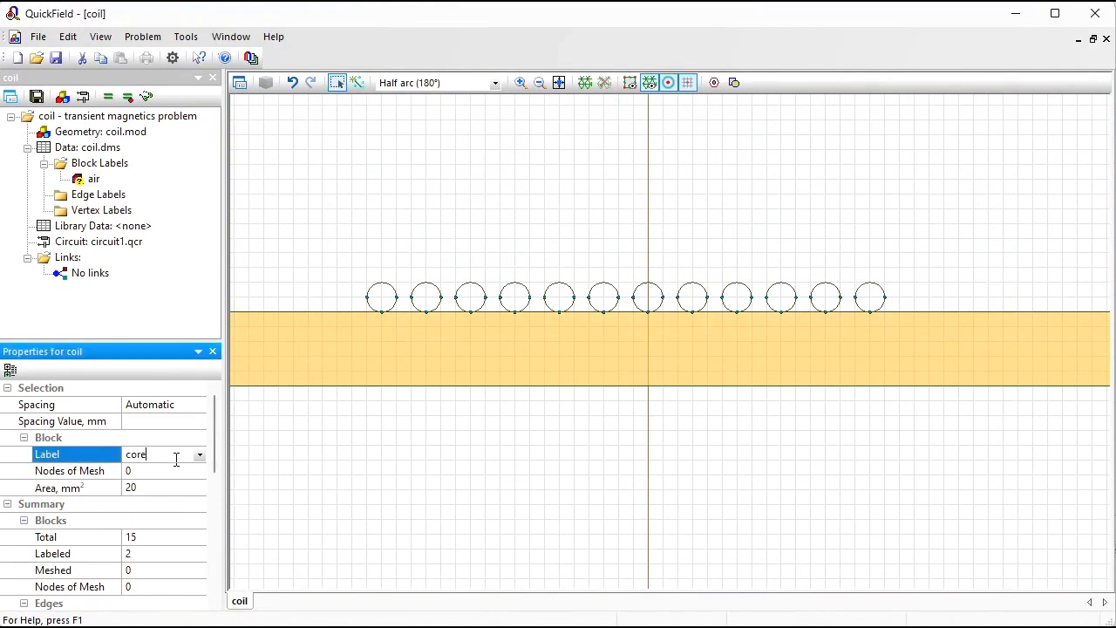
pyautogui.press('Return')
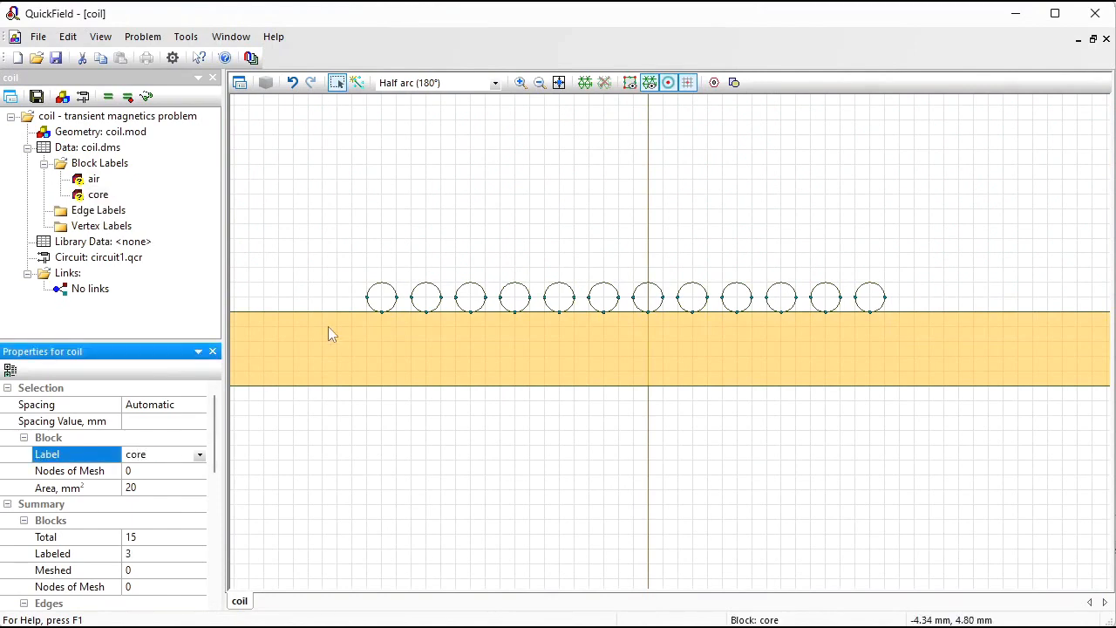
# Assign the block label "I+" to every other wire circle, starting with the leftmost one
pyautogui.click(377, 299)
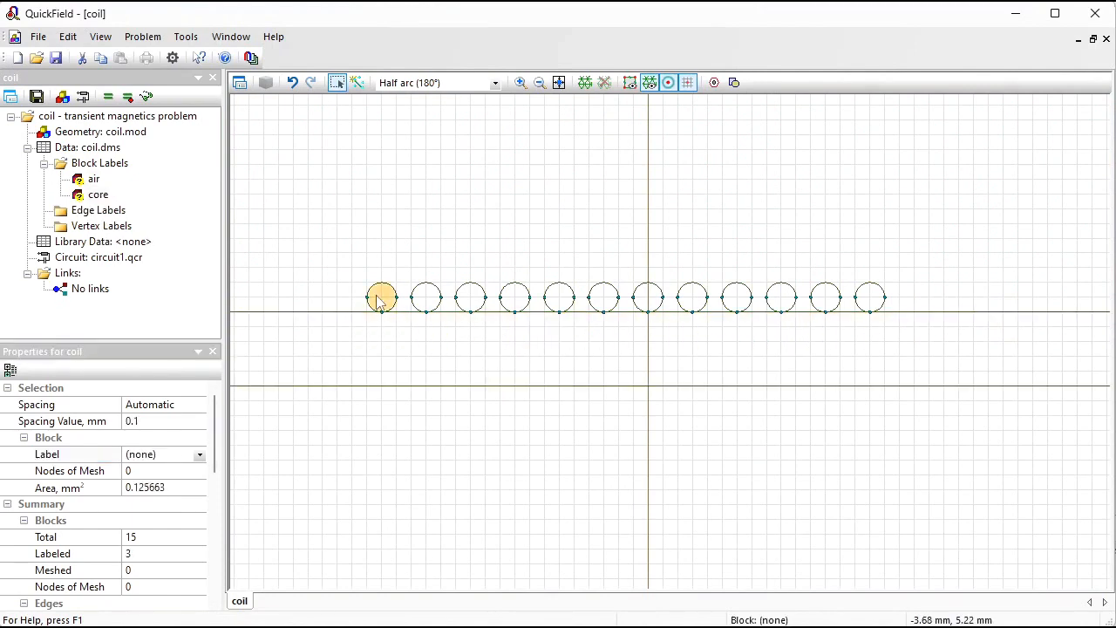
pyautogui.keyDown('ctrl'); pyautogui.click(470, 299); pyautogui.keyUp('ctrl')
pyautogui.keyDown('ctrl'); pyautogui.click(561, 304); pyautogui.keyUp('ctrl')
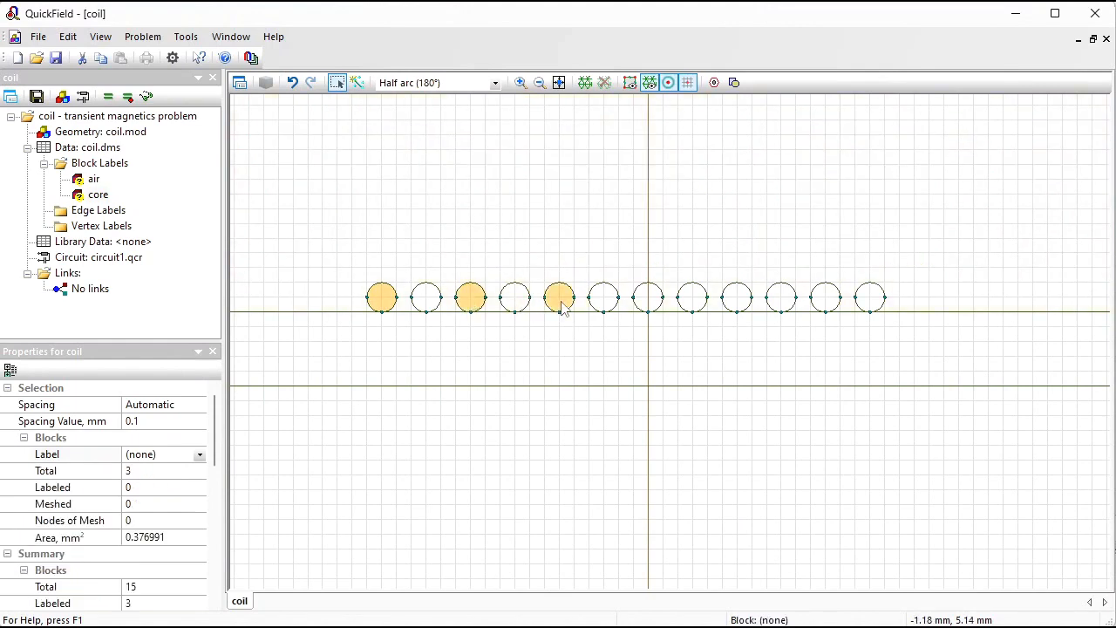
pyautogui.keyDown('ctrl'); pyautogui.click(654, 302); pyautogui.keyUp('ctrl')
pyautogui.keyDown('ctrl'); pyautogui.click(740, 305); pyautogui.keyUp('ctrl')
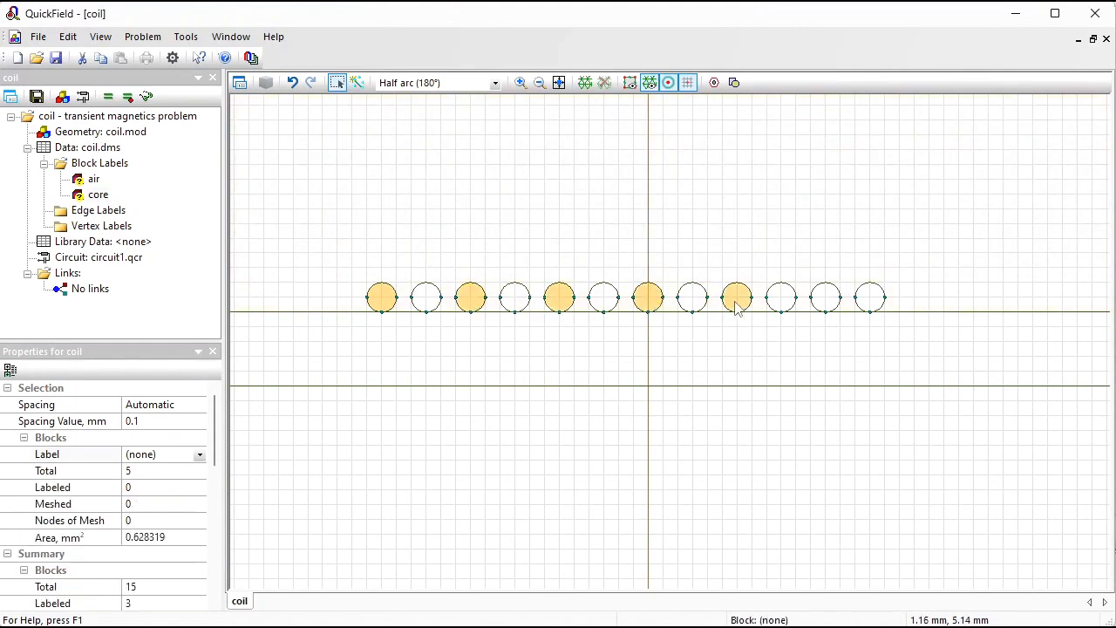
pyautogui.keyDown('ctrl'); pyautogui.click(831, 308); pyautogui.keyUp('ctrl')
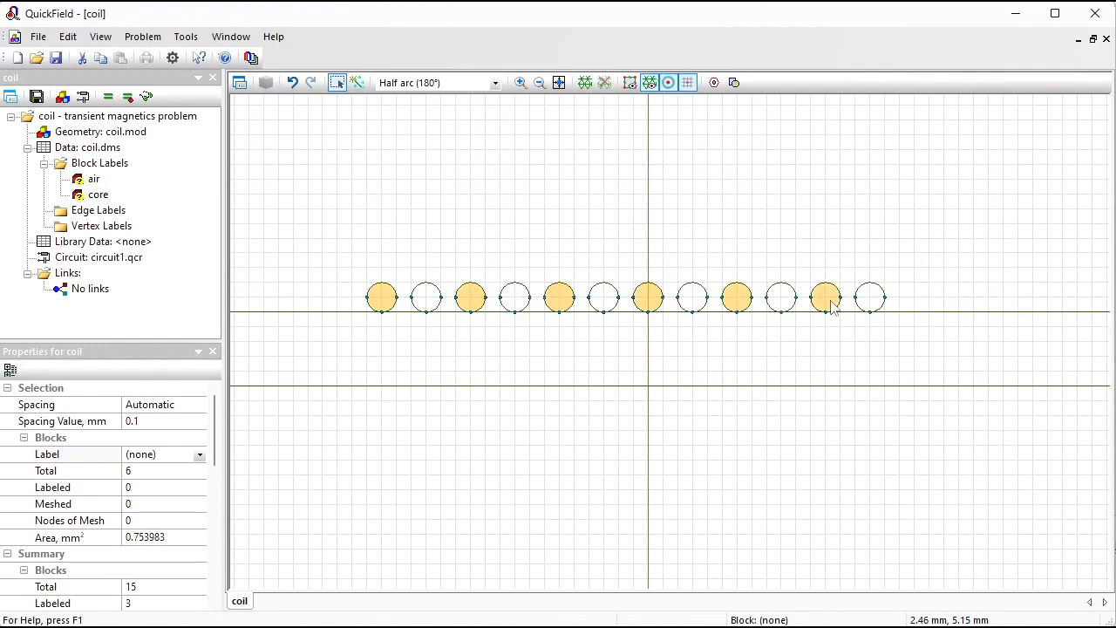
pyautogui.click(181, 454)
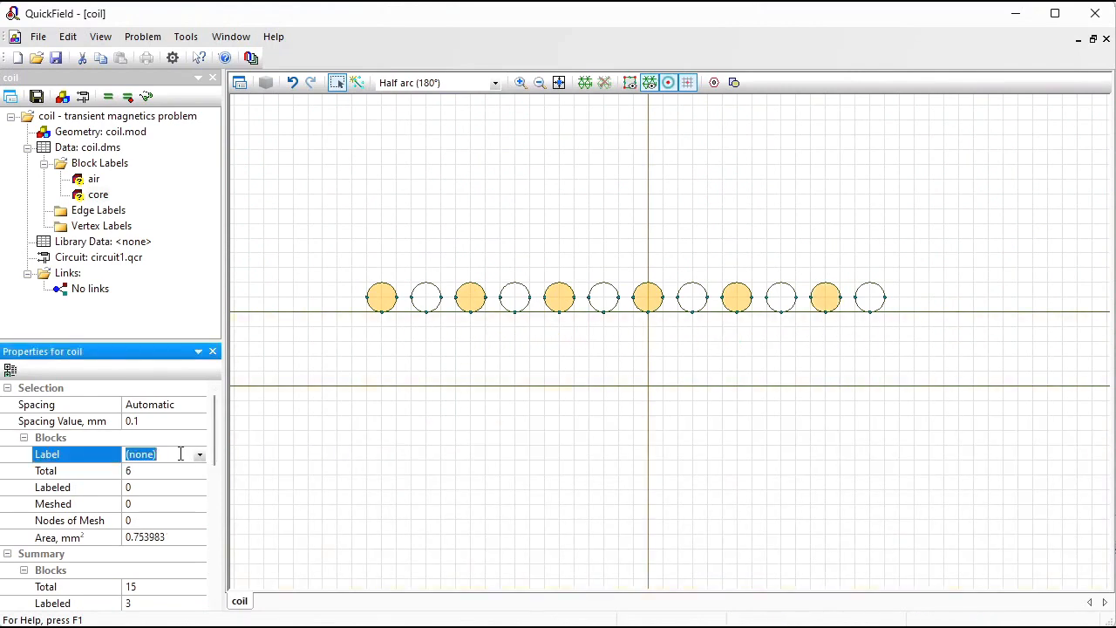
pyautogui.press('BackSpace')
pyautogui.write('I+')
pyautogui.press('Return')
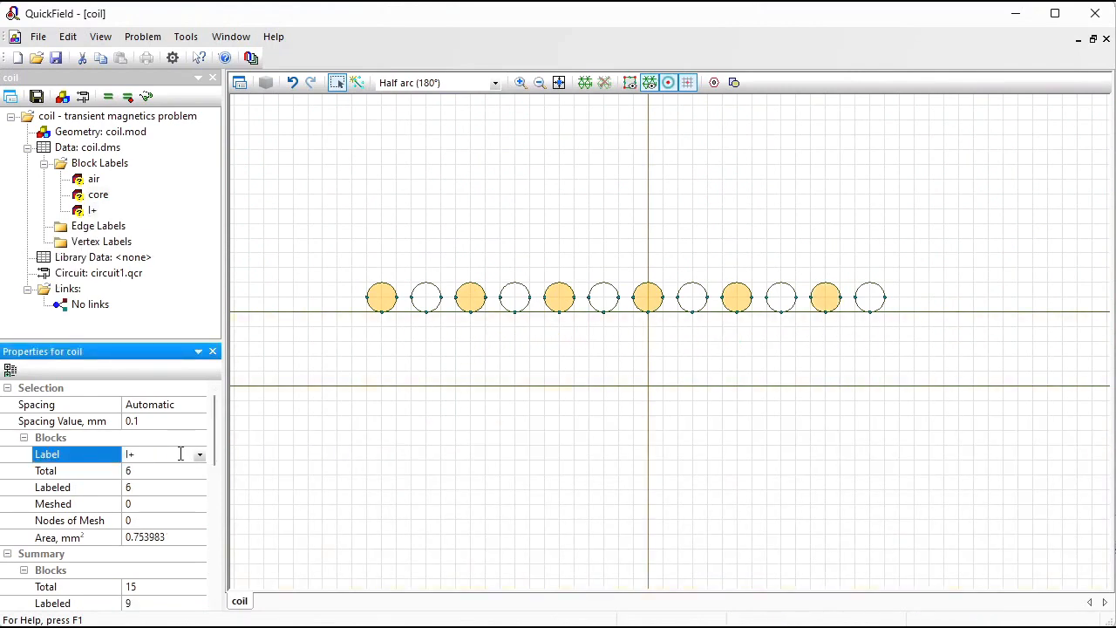
# Assign the block label "I-" to the six remaining alternate wire circles, starting with the second from the left
pyautogui.click(427, 299)
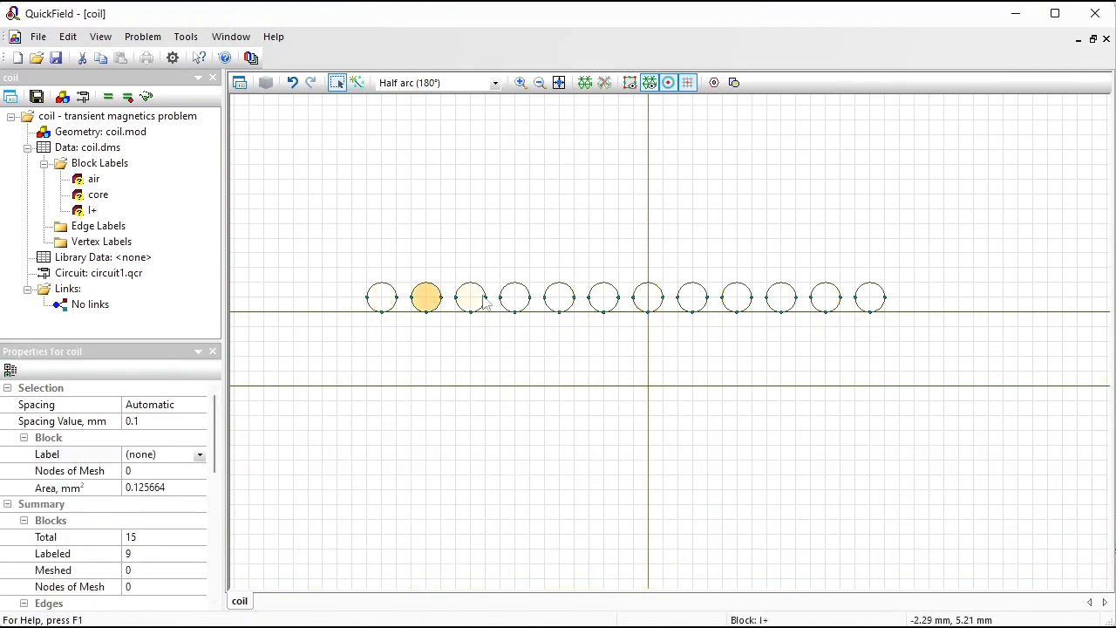
pyautogui.keyDown('ctrl'); pyautogui.click(514, 301); pyautogui.keyUp('ctrl')
pyautogui.keyDown('ctrl'); pyautogui.click(615, 302); pyautogui.keyUp('ctrl')
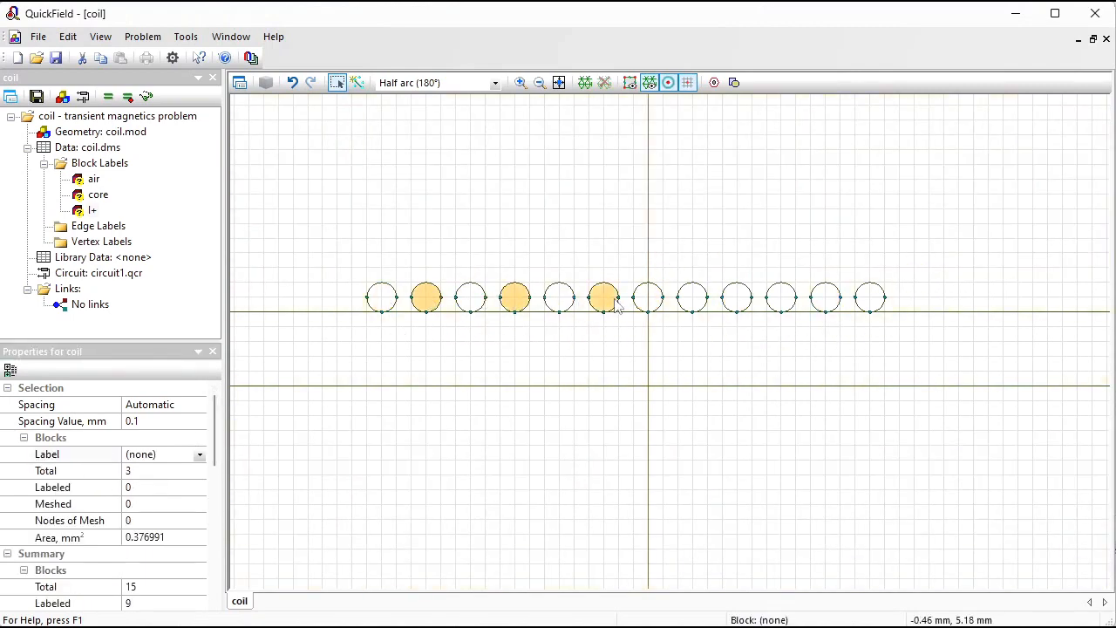
pyautogui.keyDown('ctrl'); pyautogui.click(699, 302); pyautogui.keyUp('ctrl')
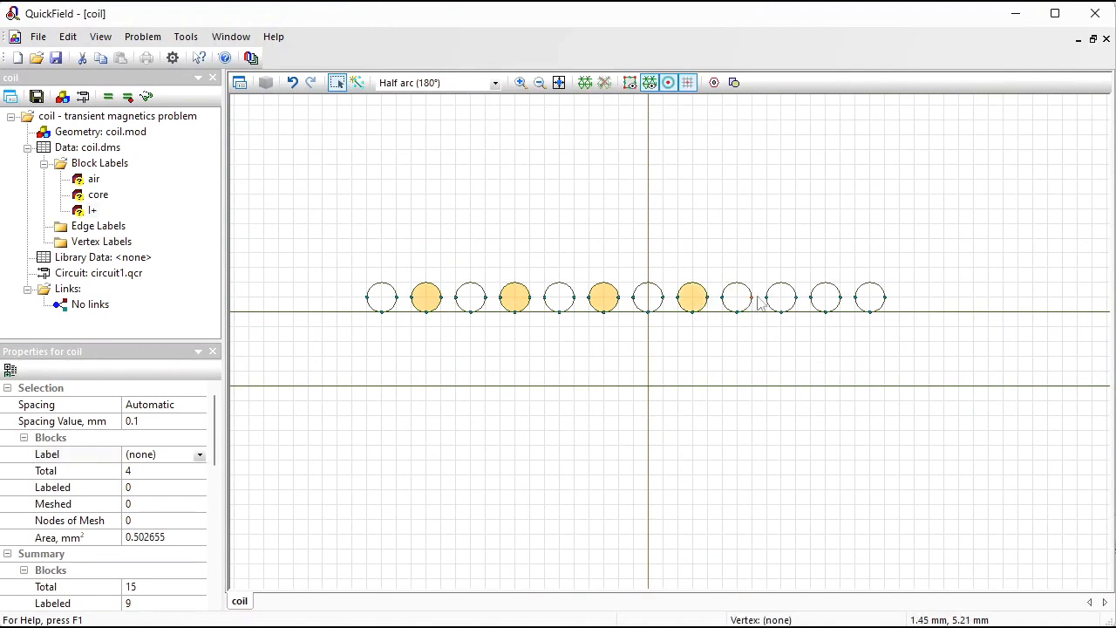
pyautogui.keyDown('ctrl'); pyautogui.click(783, 299); pyautogui.keyUp('ctrl')
pyautogui.keyDown('ctrl'); pyautogui.click(870, 299); pyautogui.keyUp('ctrl')
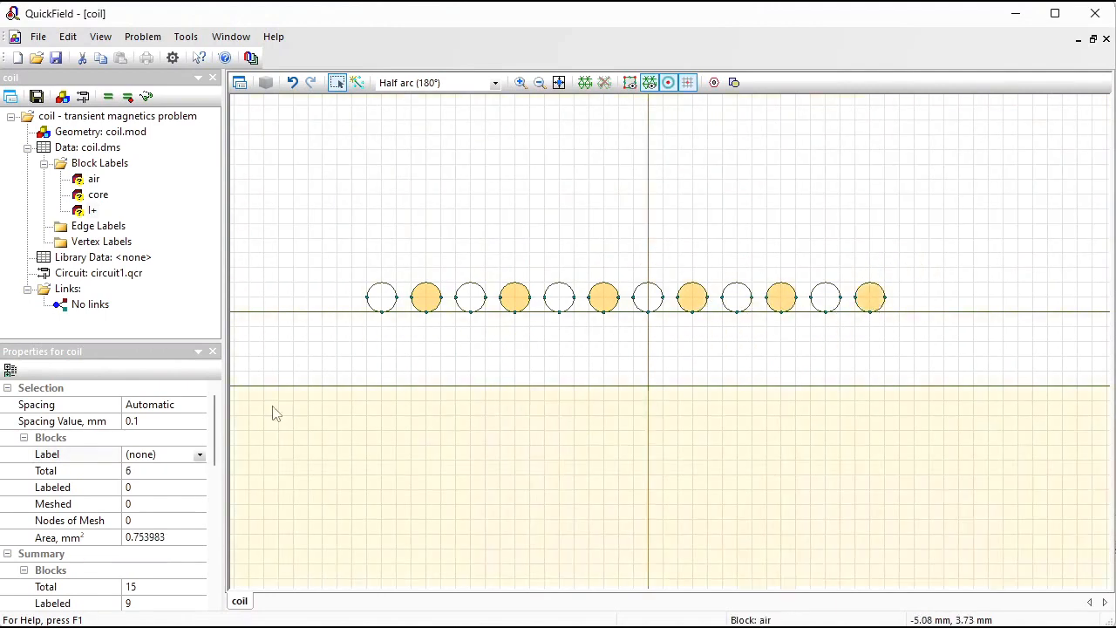
pyautogui.click(172, 454)
pyautogui.press('BackSpace')
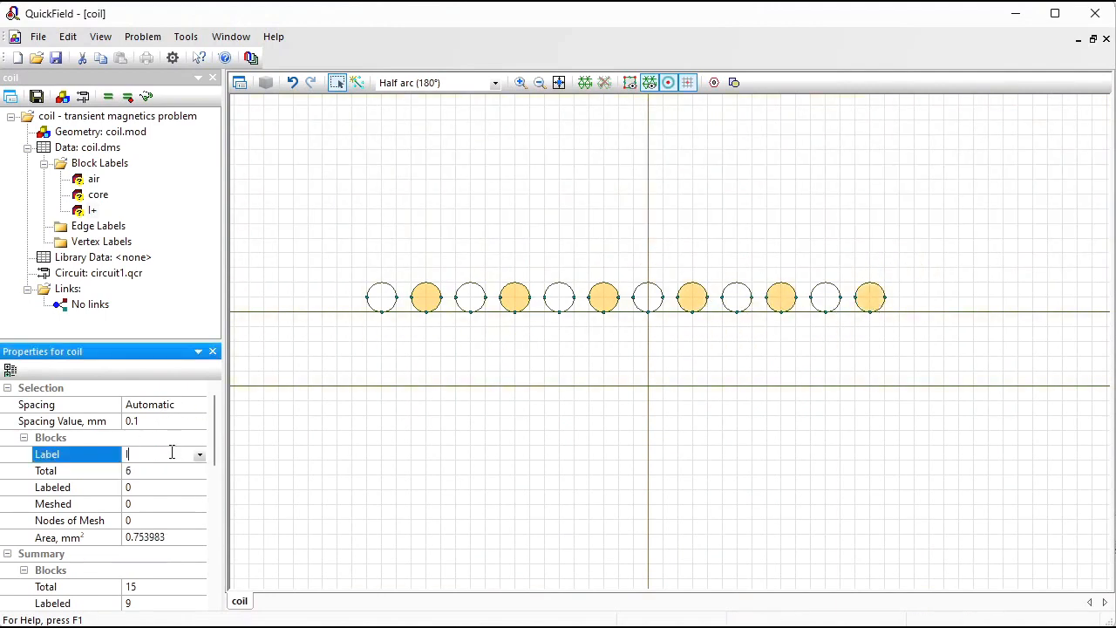
pyautogui.press('Return')
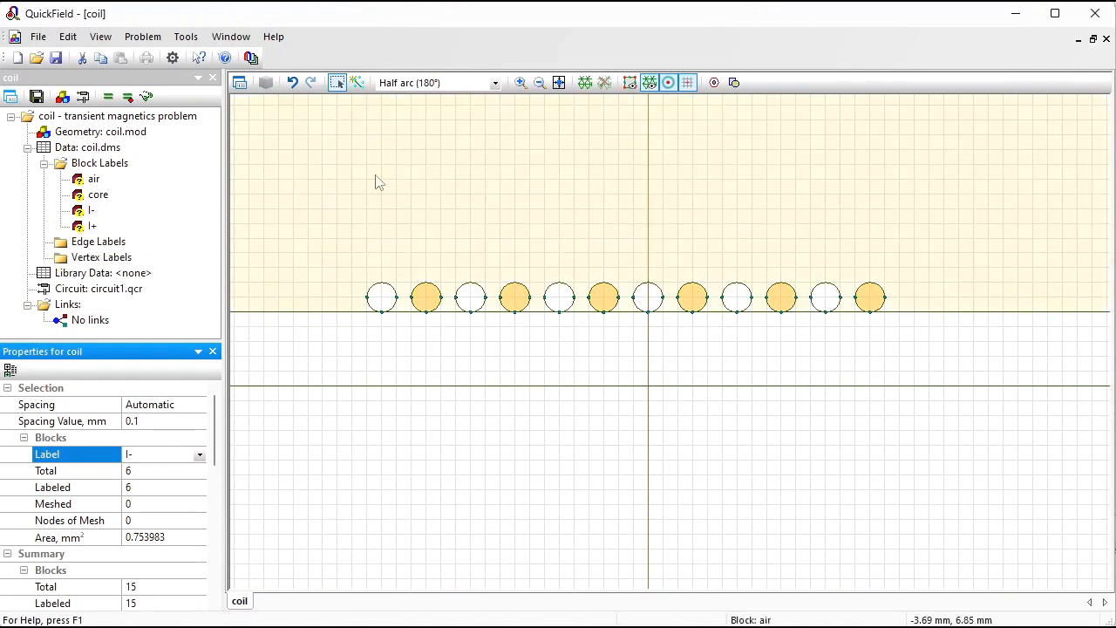
# Label the outer half-arc edge as "far away"
pyautogui.click(559, 82)
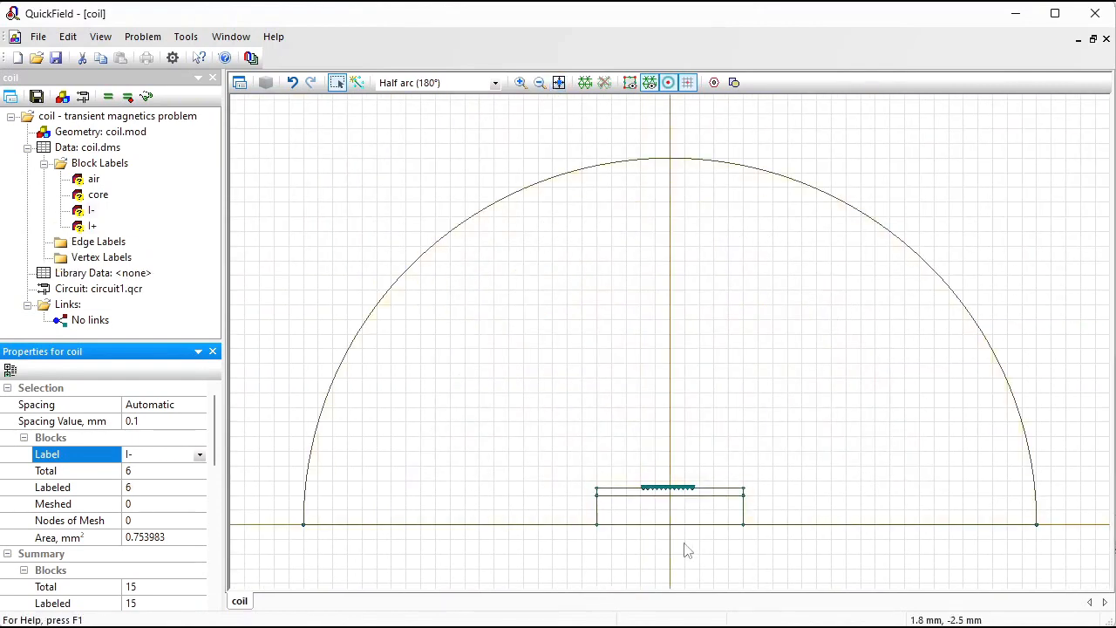
pyautogui.click(703, 166)
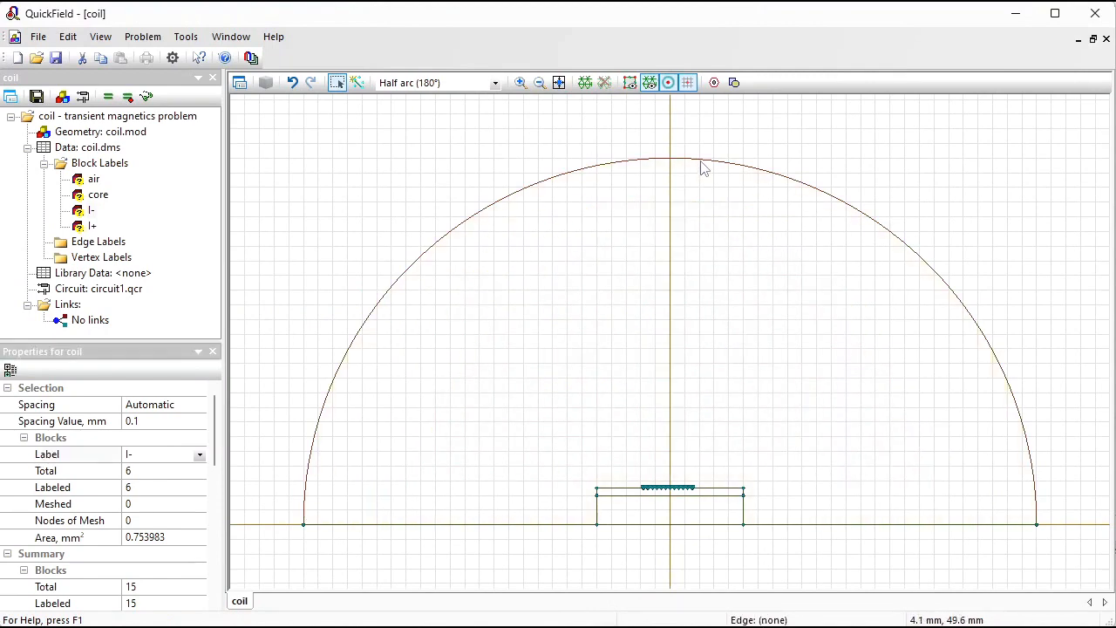
pyautogui.click(170, 456)
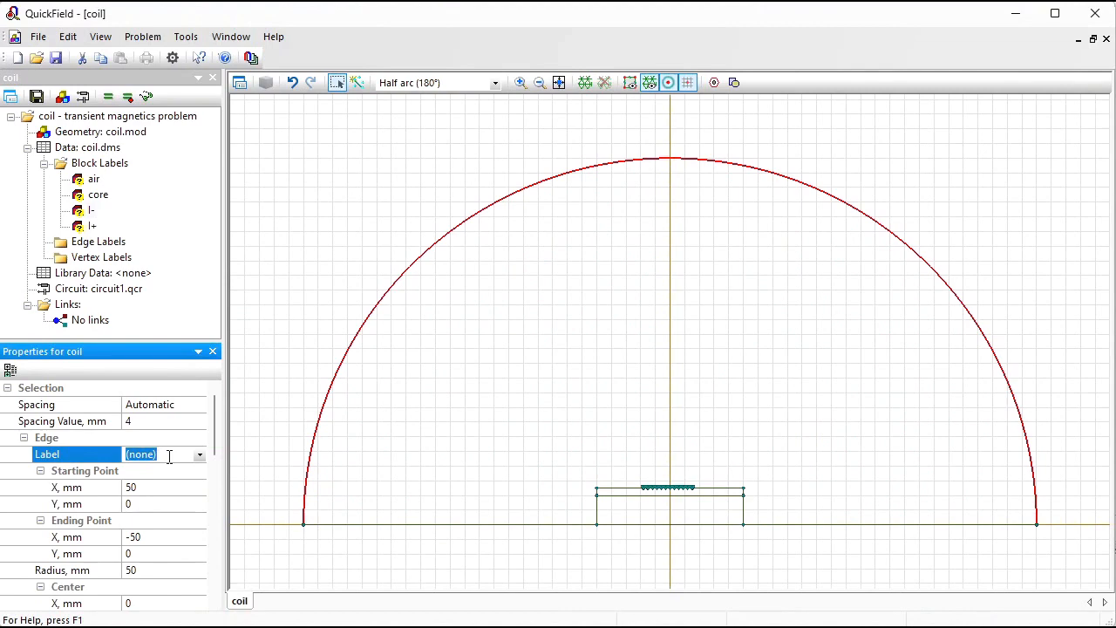
pyautogui.write('far away')
pyautogui.press('Return')
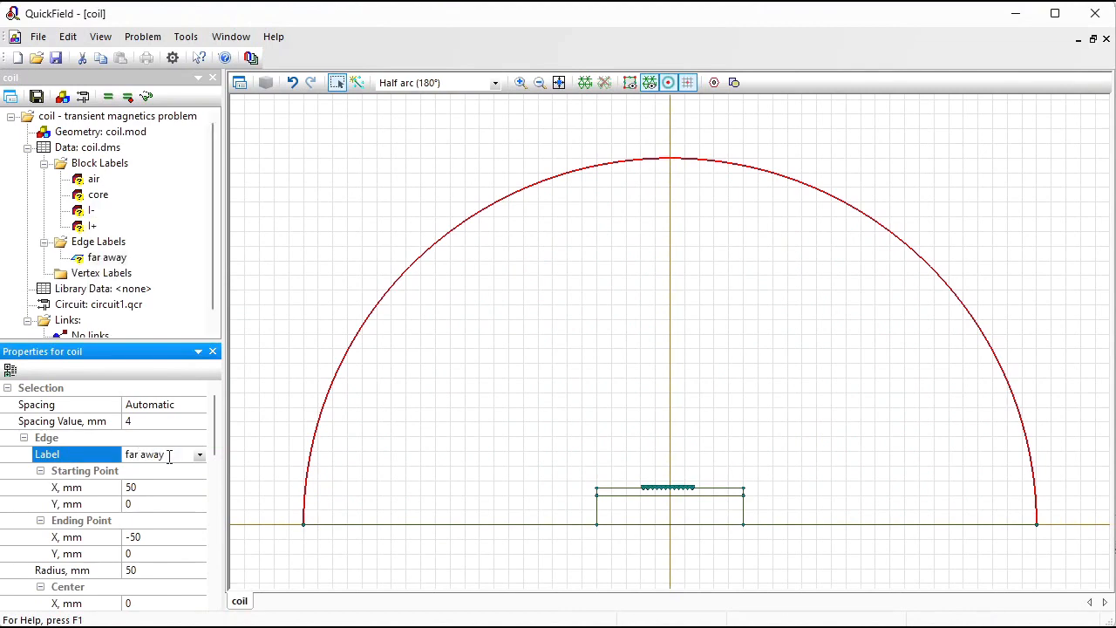
# Enable the magnetic potential boundary condition A = A0 with a value of 0 for the far away edge label
pyautogui.doubleClick(107, 258)
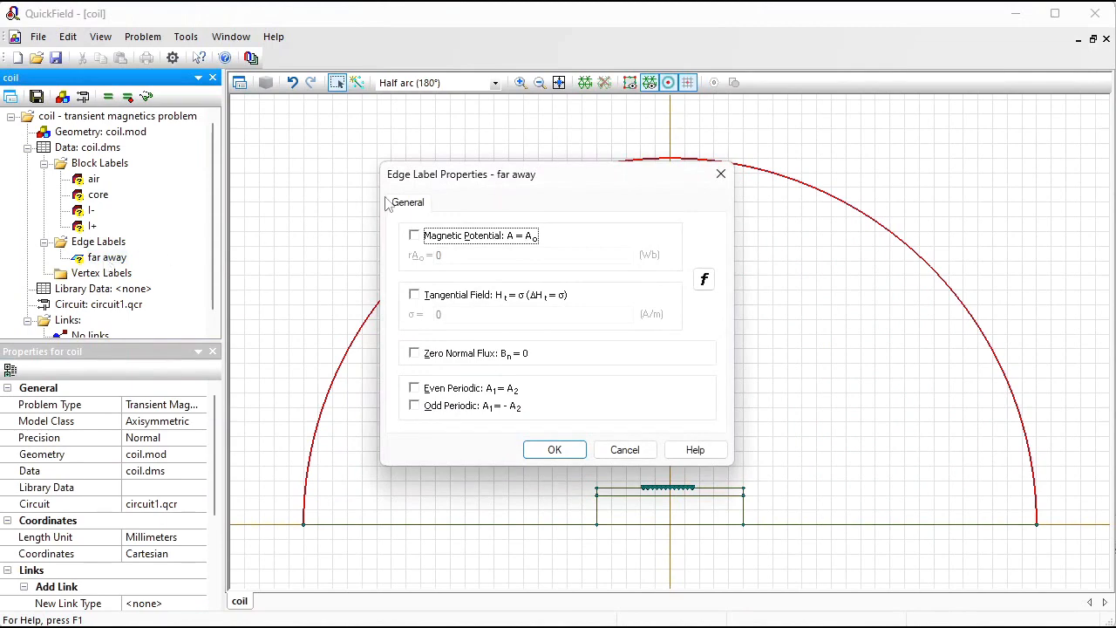
pyautogui.click(415, 236)
pyautogui.click(556, 448)
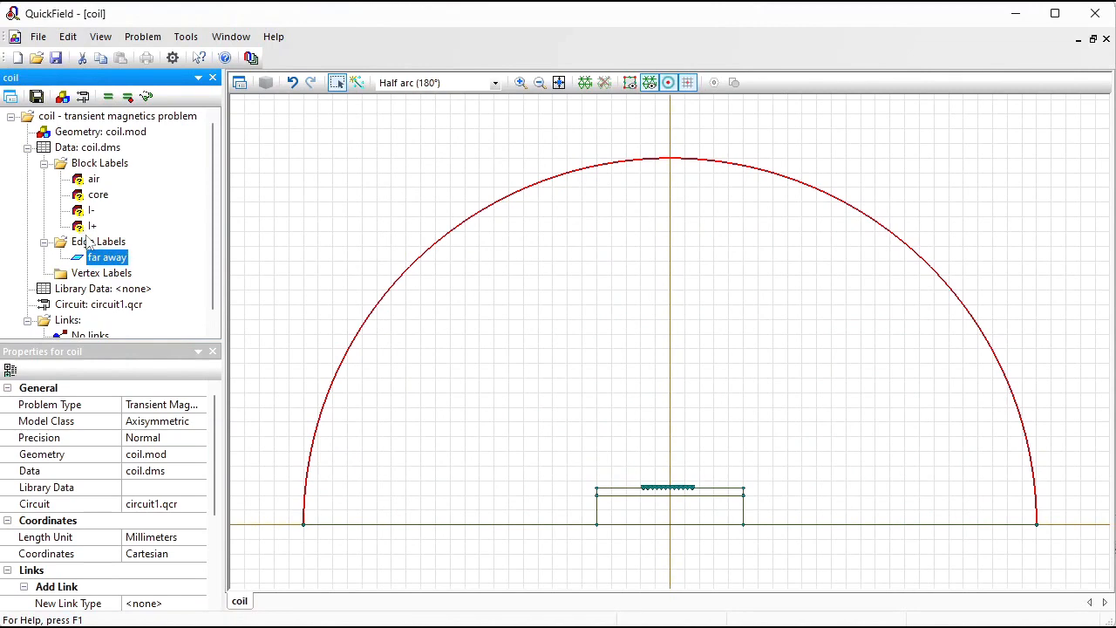
# Set the relative permeability of the air block label to 1
pyautogui.click(91, 180)
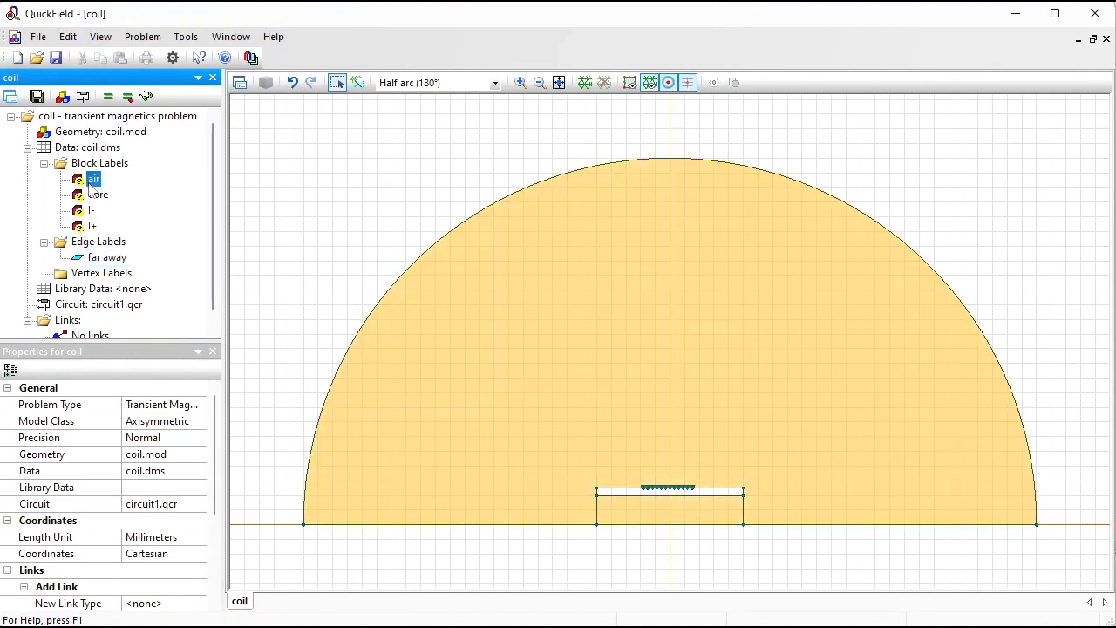
pyautogui.doubleClick(91, 181)
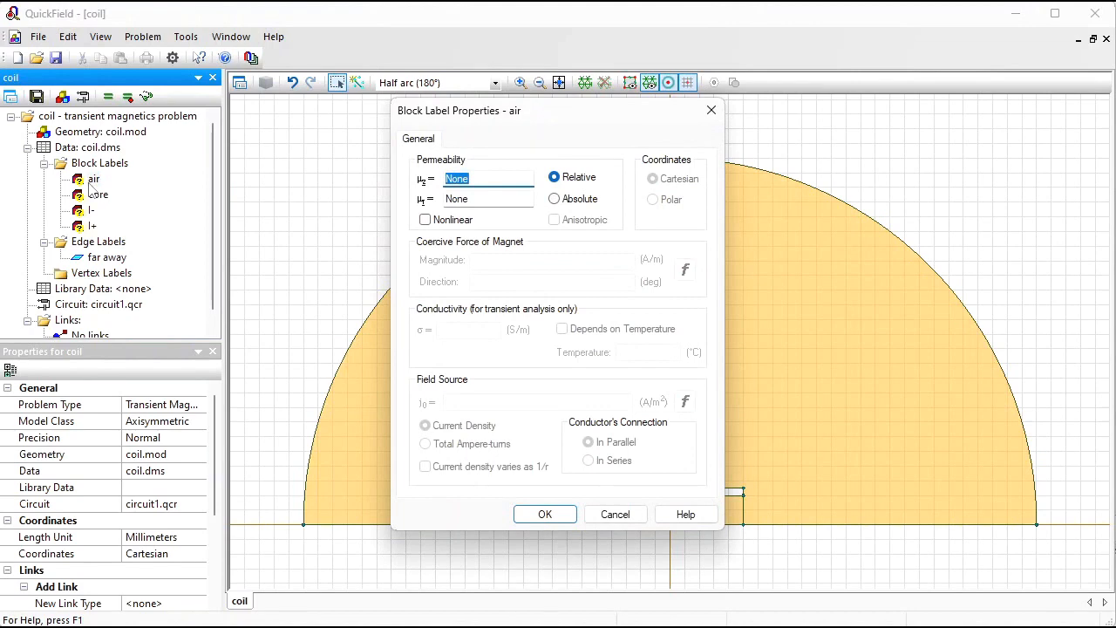
pyautogui.write('1')
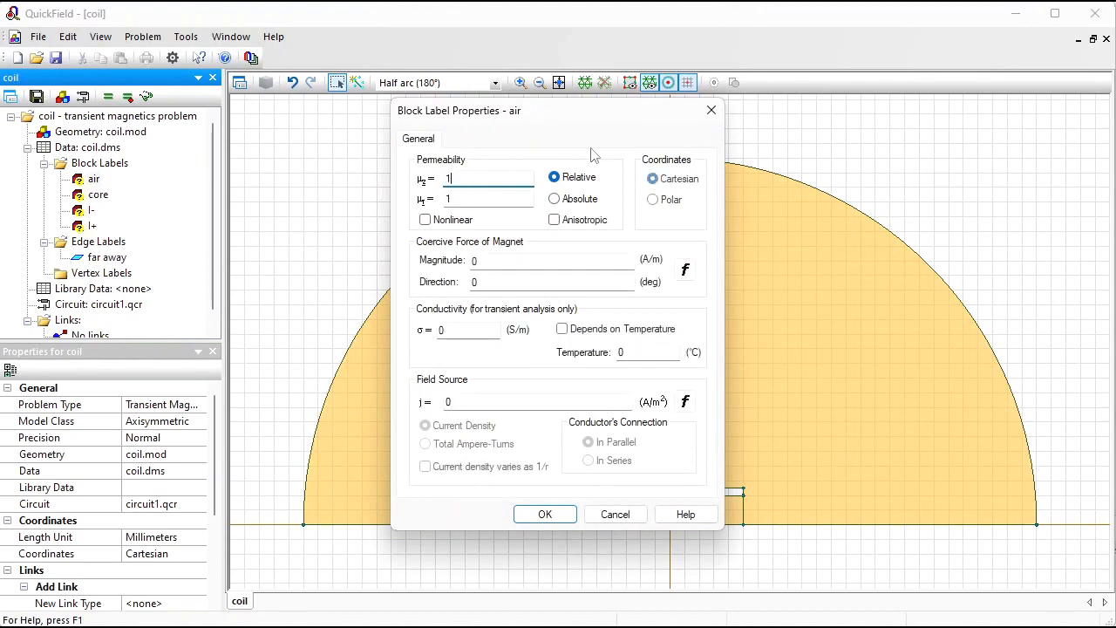
pyautogui.press('Return')
# Set the relative permeability of the core block label to 1
pyautogui.press('Down')
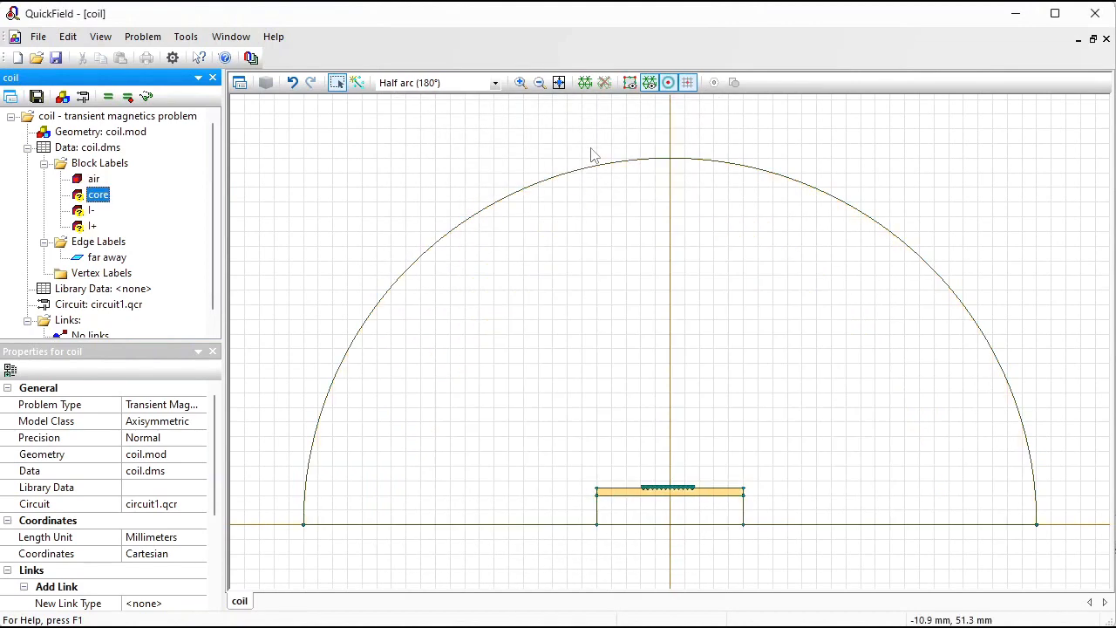
pyautogui.press('Return')
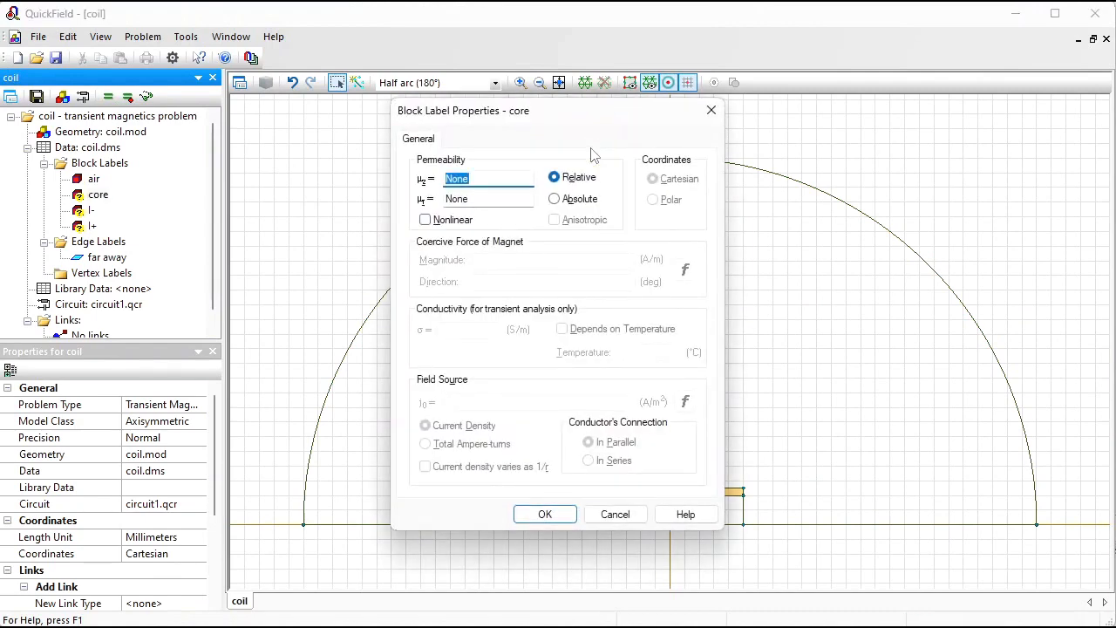
pyautogui.write('1')
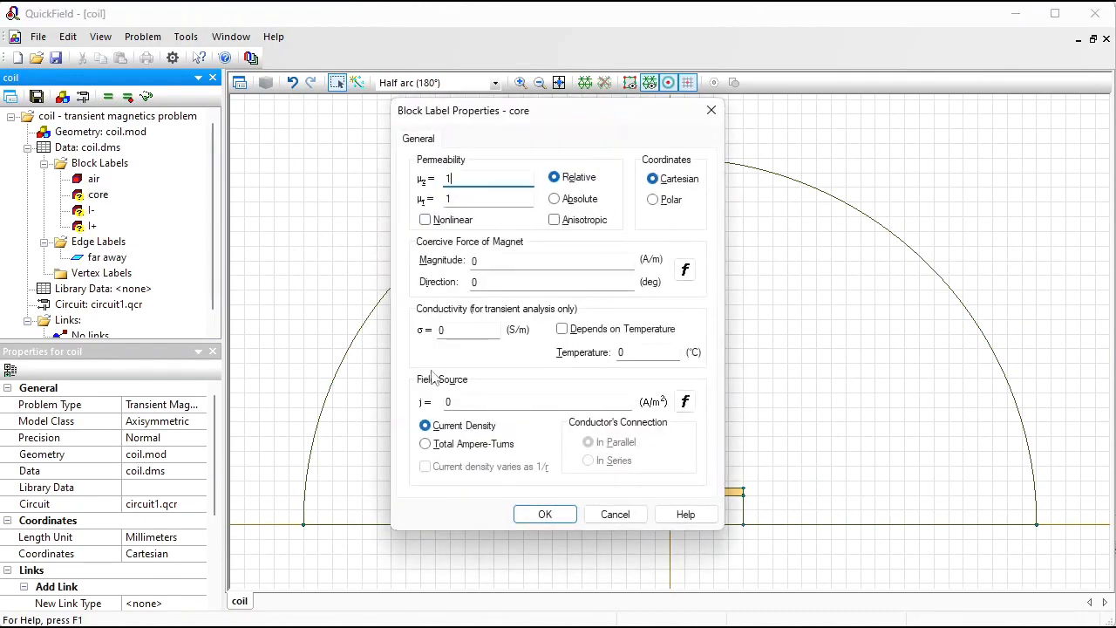
pyautogui.click(532, 511)
# Define the I+ block label with relative permeability 1, conductivity 56e6 S/m and conductors connected in series
pyautogui.click(91, 228)
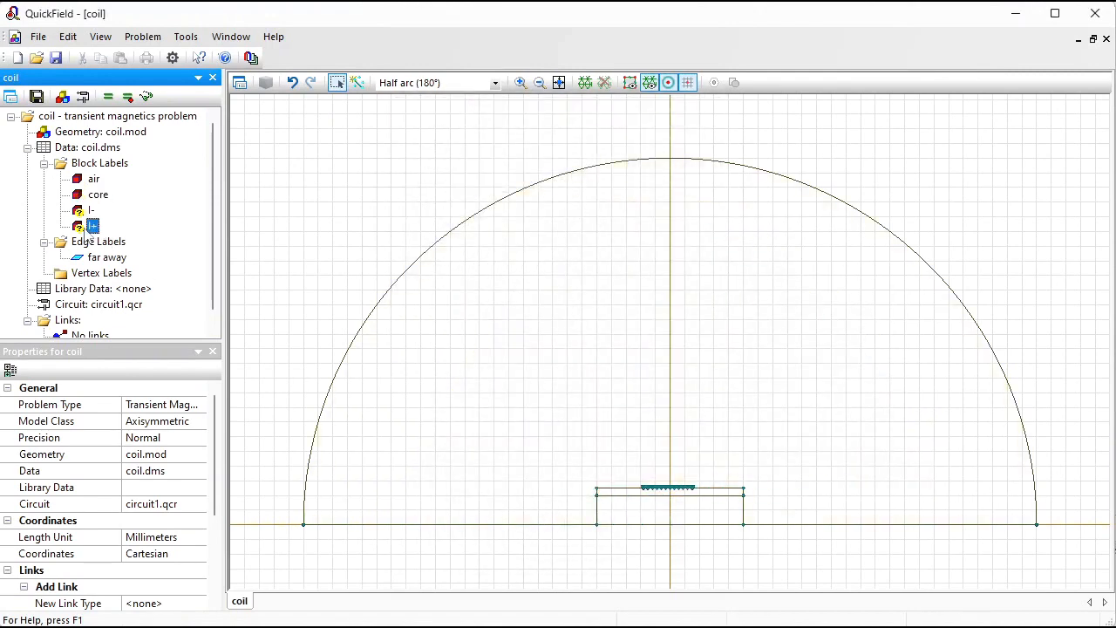
pyautogui.doubleClick(89, 230)
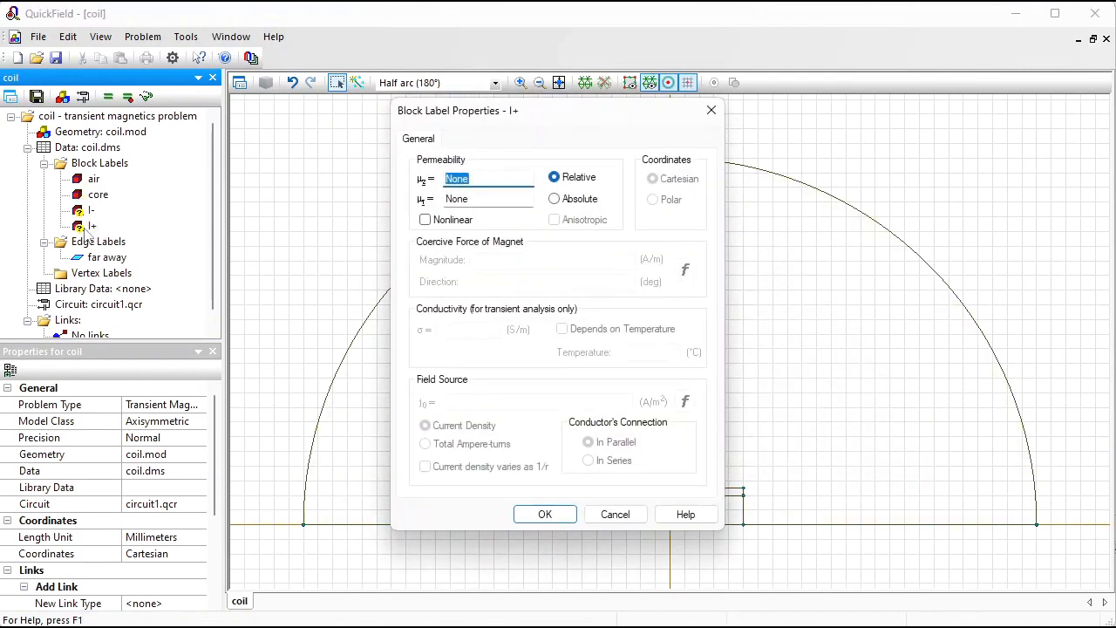
pyautogui.write('1')
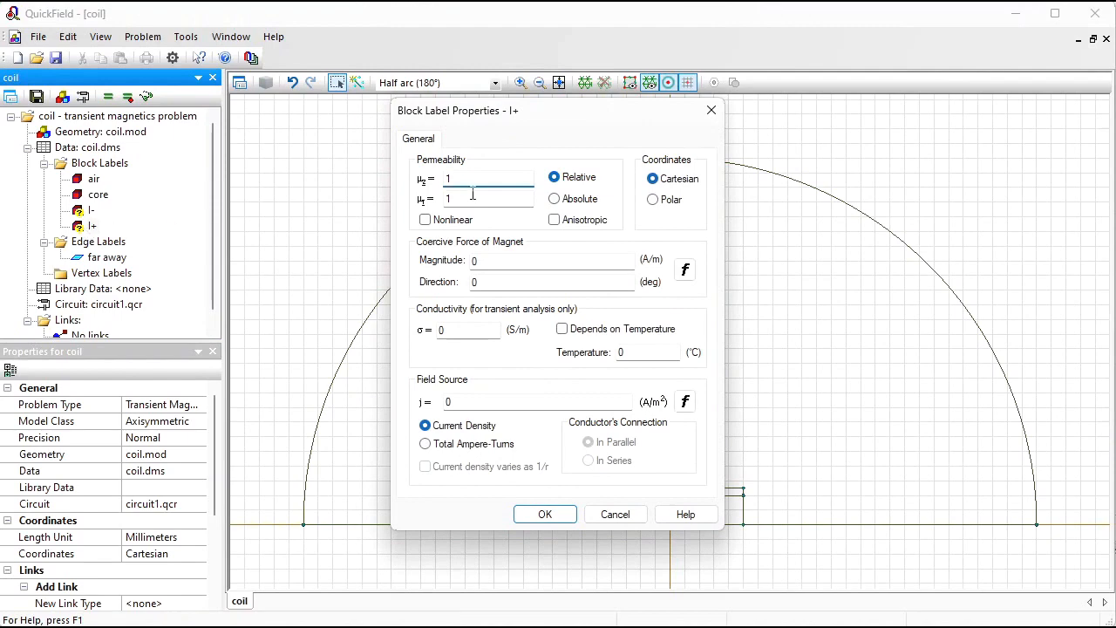
pyautogui.doubleClick(464, 329)
pyautogui.write('56')
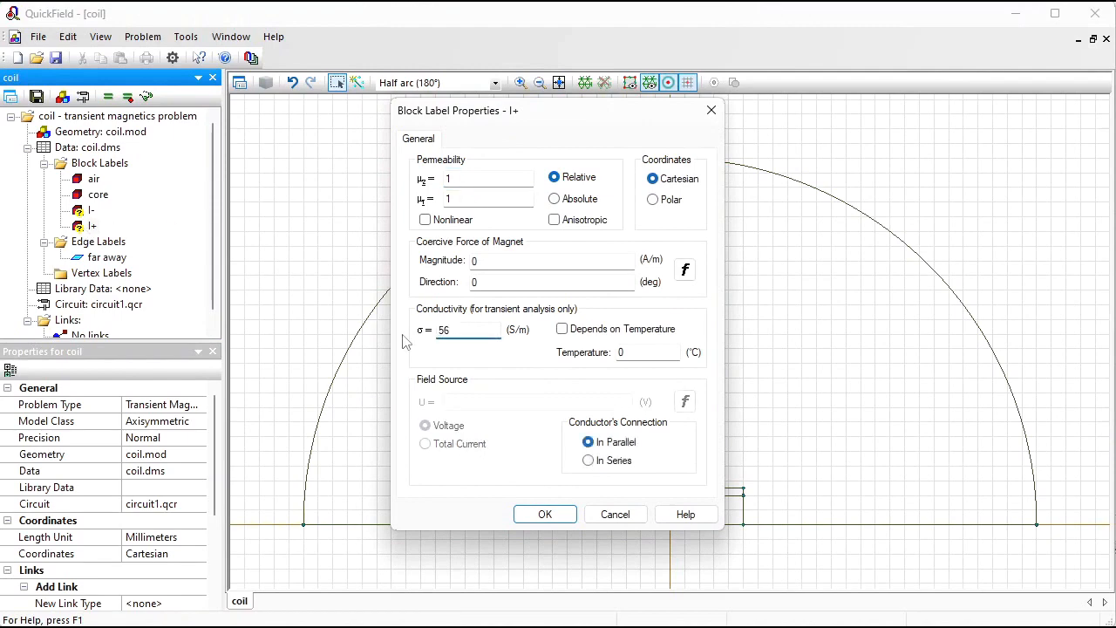
pyautogui.write('e6')
pyautogui.click(589, 461)
pyautogui.click(540, 514)
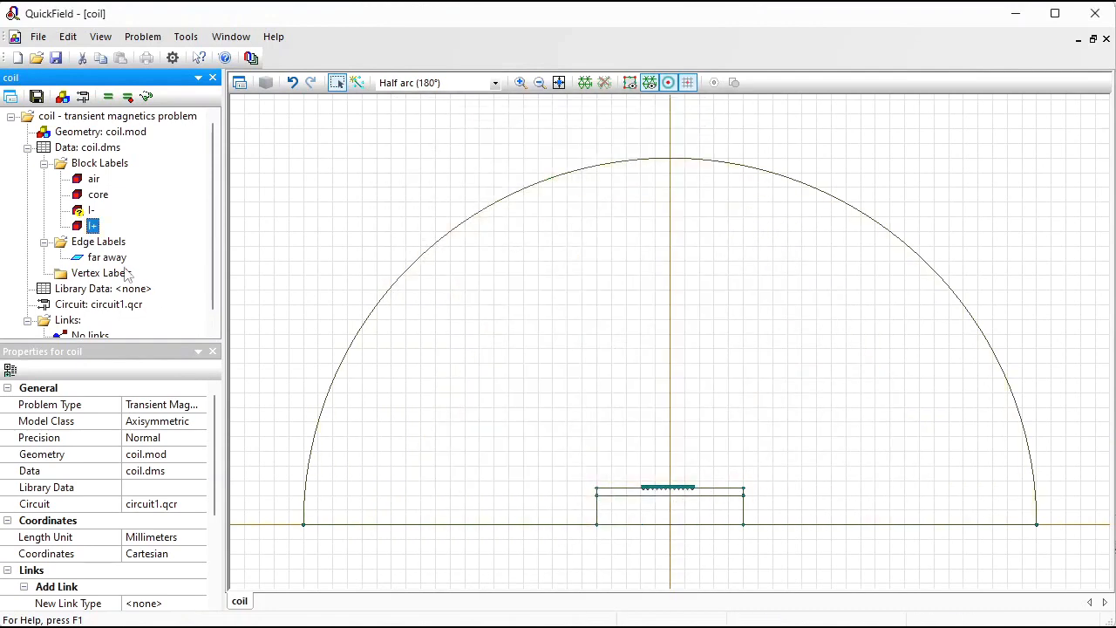
# Give the I- block label relative permeability 1, conductivity 56e6 S/m and a series conductor connection
pyautogui.doubleClick(91, 210)
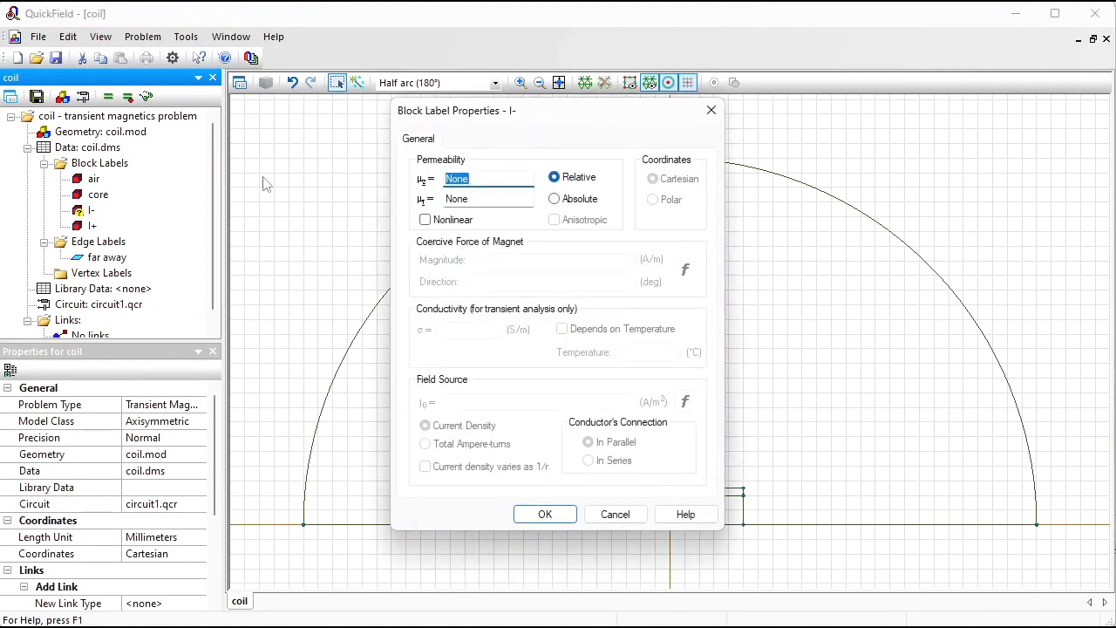
pyautogui.write('1')
pyautogui.moveTo(491, 336); pyautogui.dragTo(401, 334)
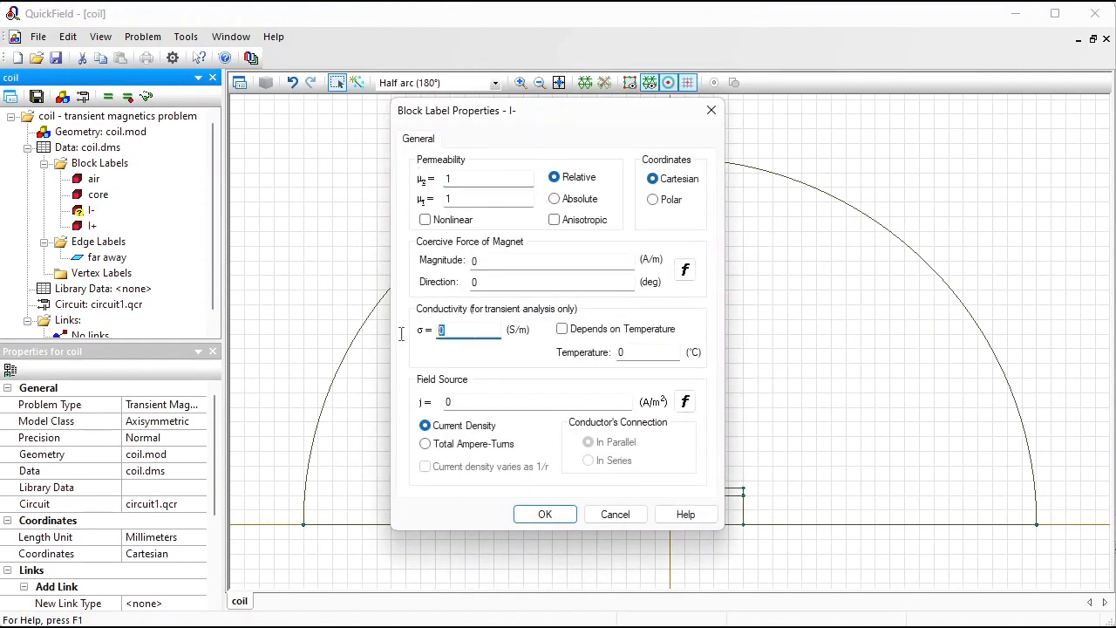
pyautogui.write('56')
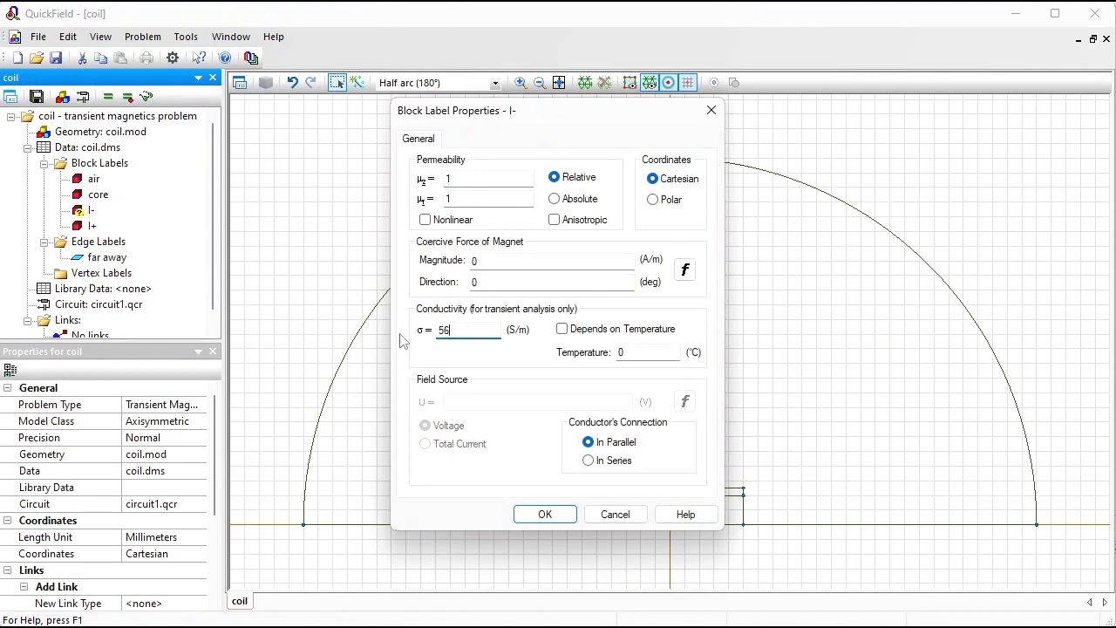
pyautogui.write('e6')
pyautogui.click(588, 461)
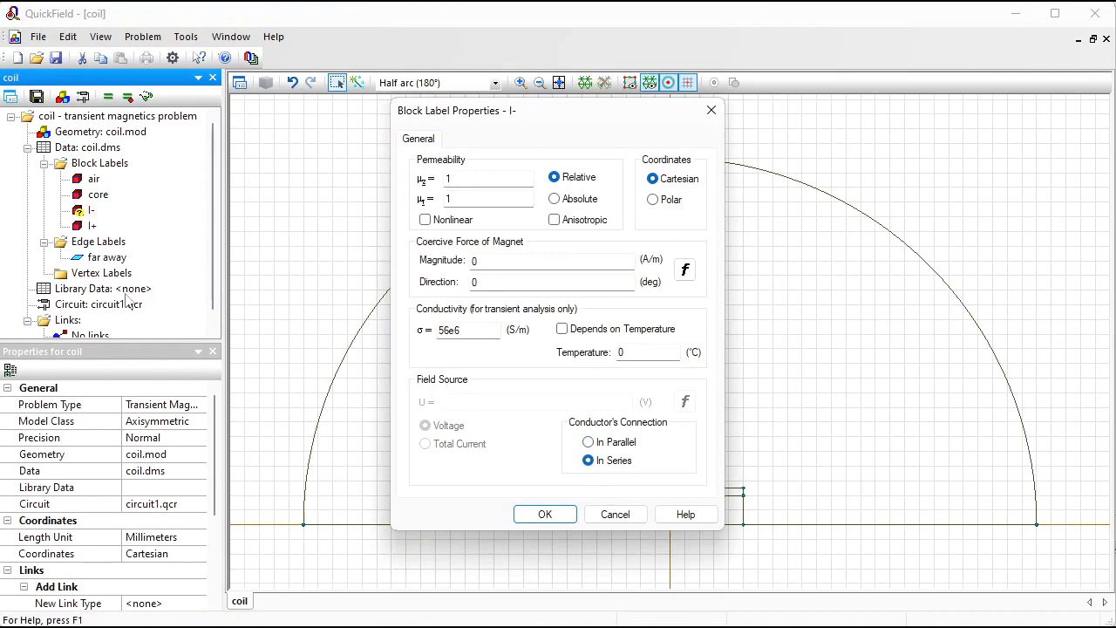
pyautogui.click(542, 513)
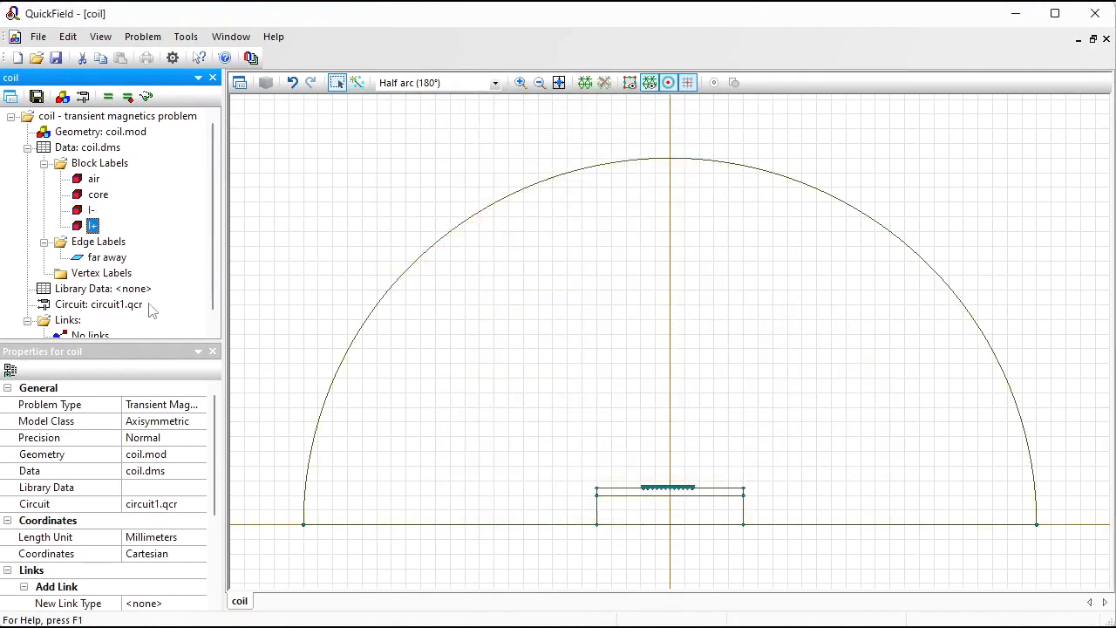
# Create the circuit file circuit1.qcr and place the I- and I+ blocks side by side in the schematic
pyautogui.doubleClick(98, 306)
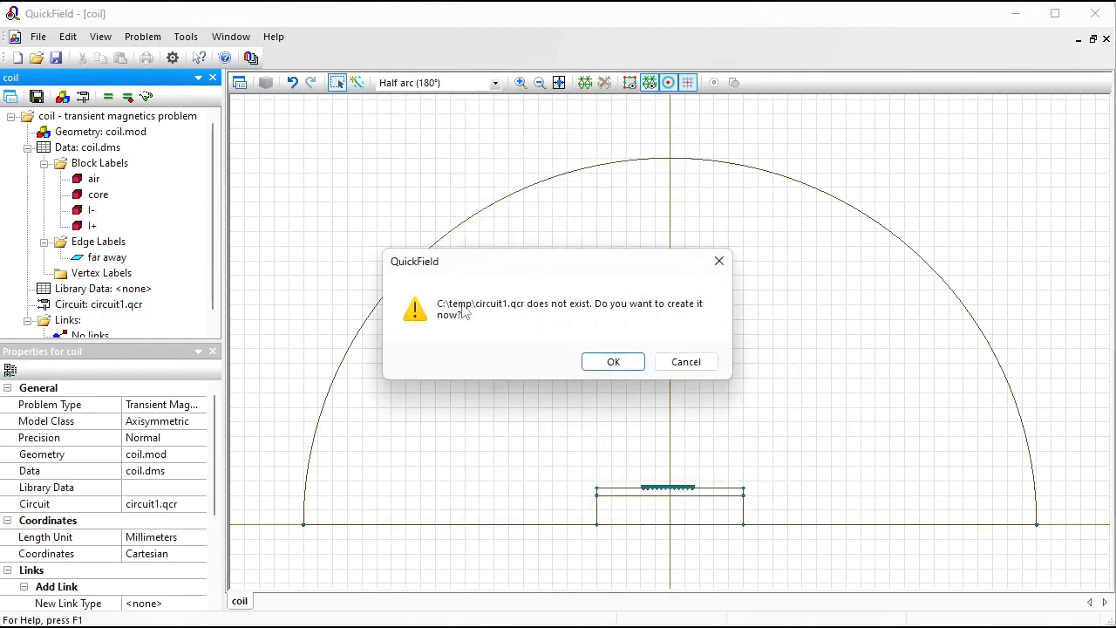
pyautogui.click(614, 363)
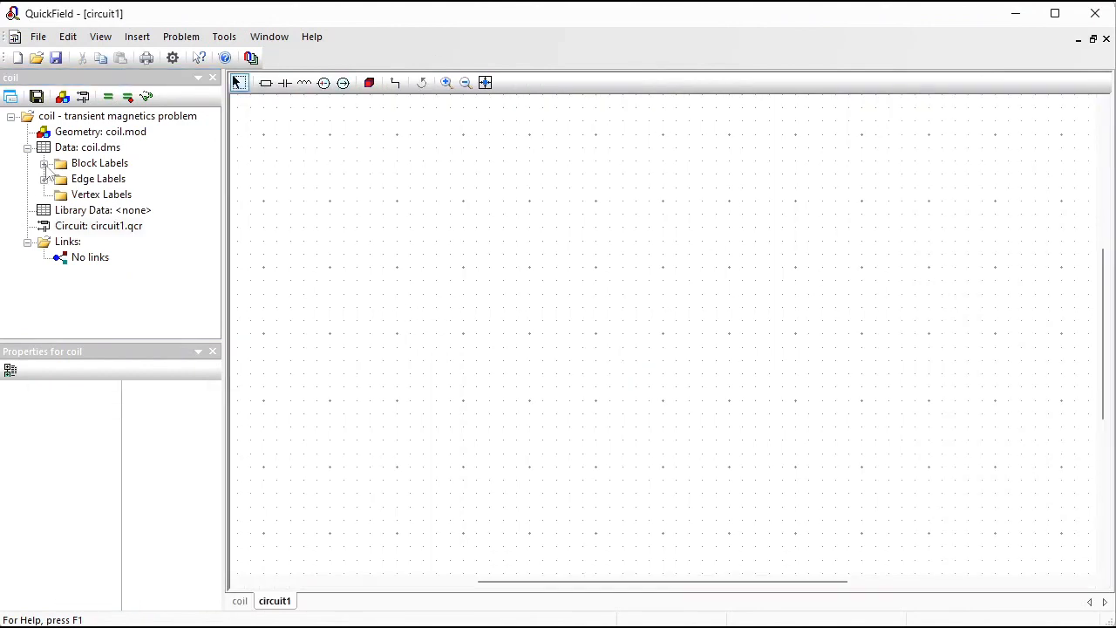
pyautogui.click(43, 164)
pyautogui.moveTo(90, 210); pyautogui.dragTo(573, 242)
pyautogui.moveTo(79, 232); pyautogui.dragTo(698, 250)
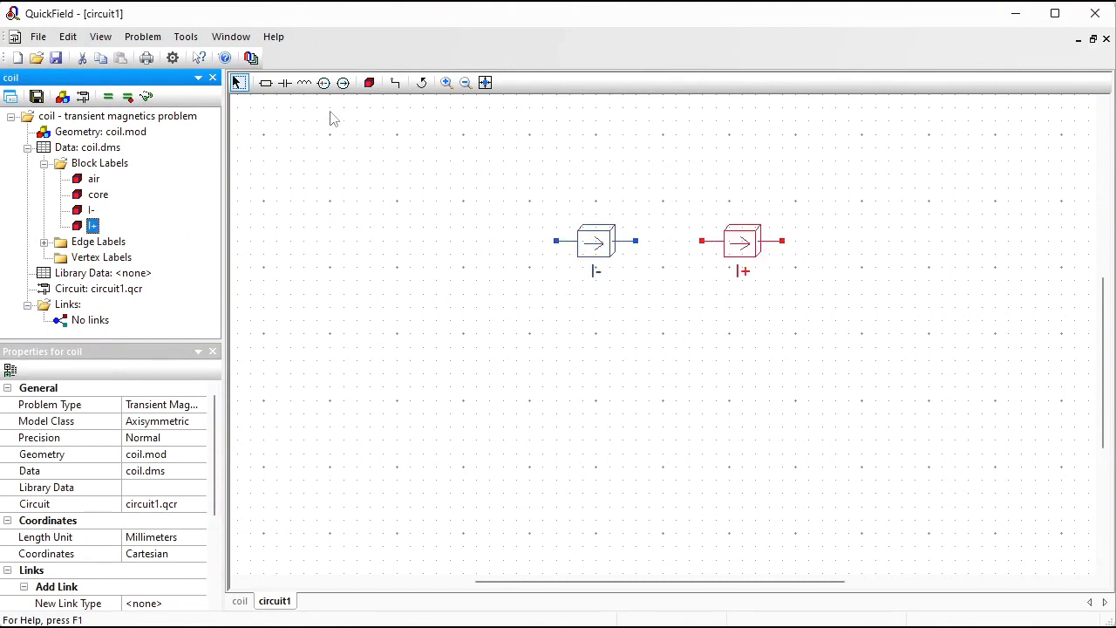
# Add a voltage source before the I- block and wire it in a closed series loop with I- and I+
pyautogui.click(324, 82)
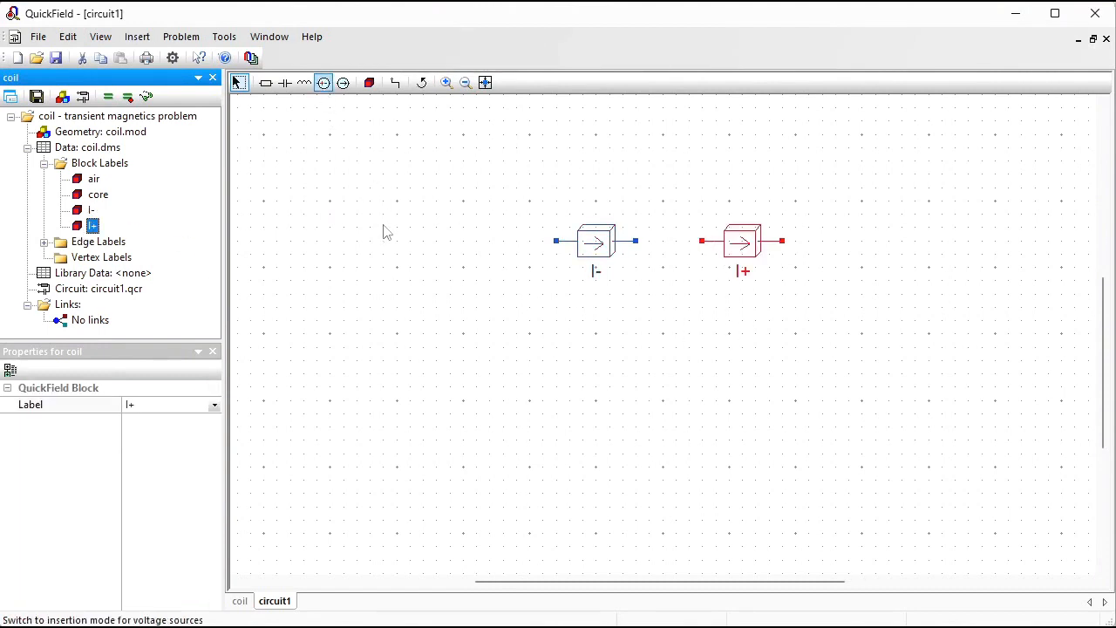
pyautogui.click(381, 242)
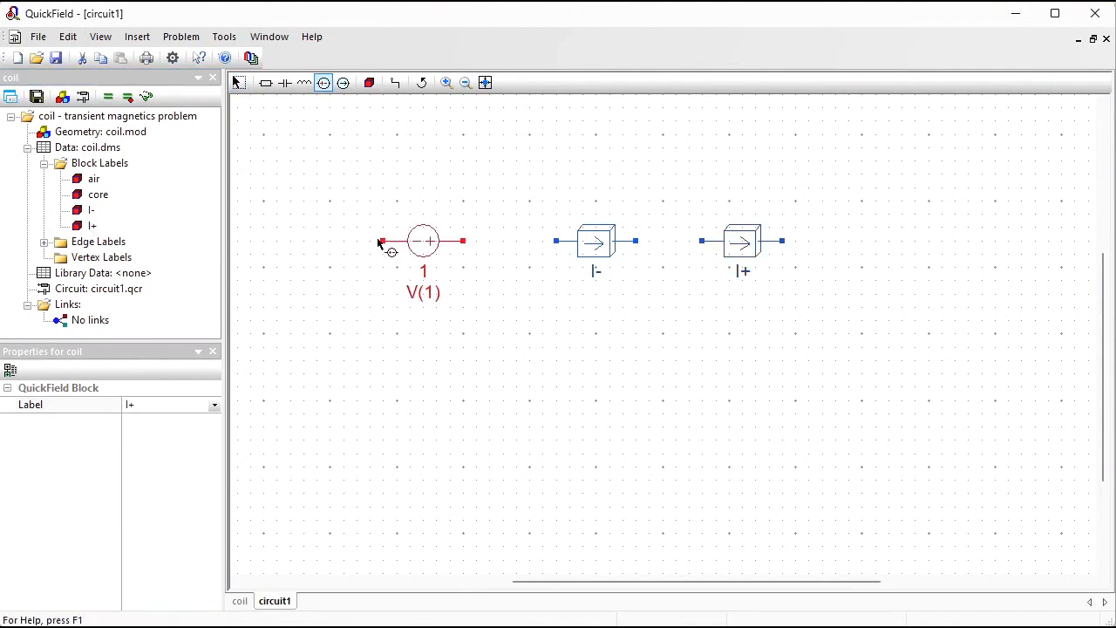
pyautogui.click(394, 82)
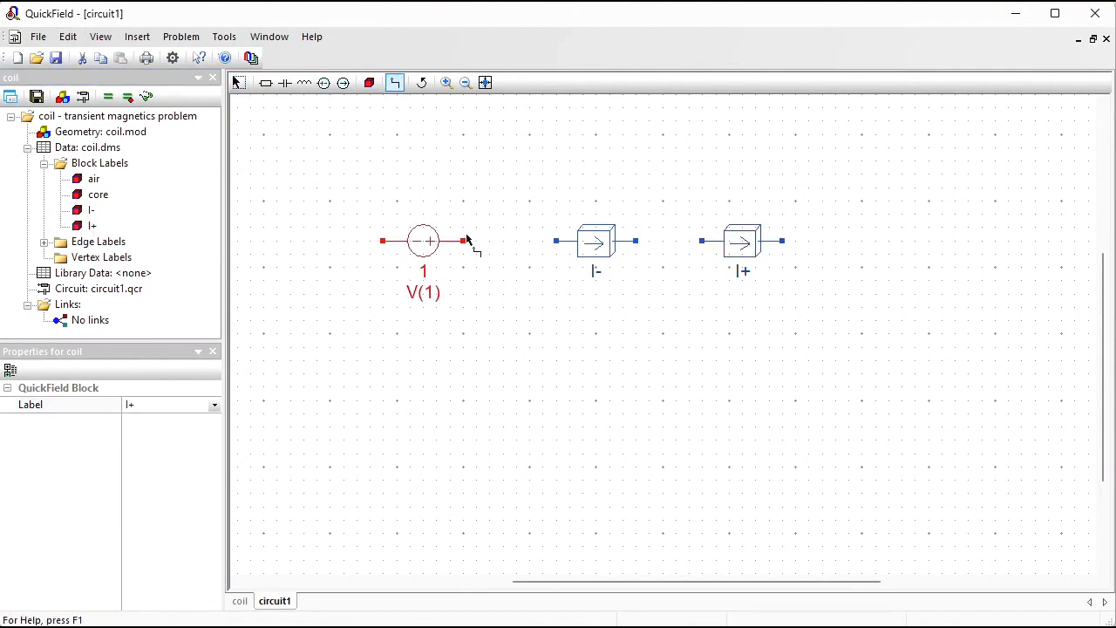
pyautogui.moveTo(464, 240); pyautogui.dragTo(558, 241)
pyautogui.moveTo(636, 243); pyautogui.dragTo(703, 241)
pyautogui.moveTo(384, 247)
pyautogui.mouseDown()
pyautogui.moveTo(394, 349)
pyautogui.moveTo(529, 354)
pyautogui.moveTo(776, 272)
pyautogui.moveTo(784, 251)
pyautogui.mouseUp()
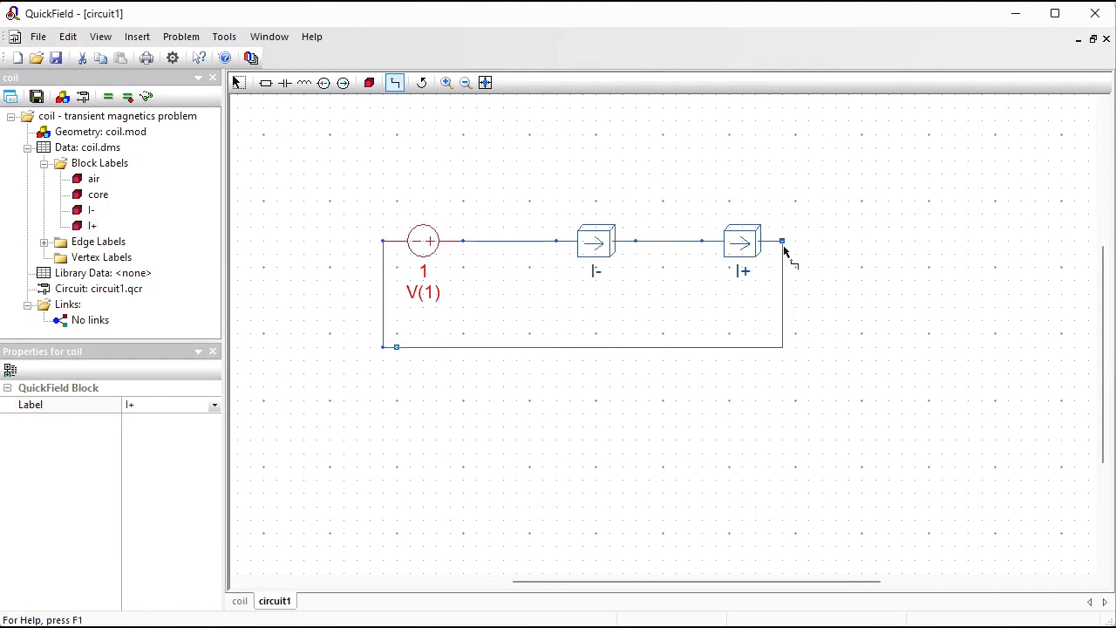
pyautogui.press('Escape')
# Set the voltage source V(1) to 0.1 V
pyautogui.doubleClick(424, 242)
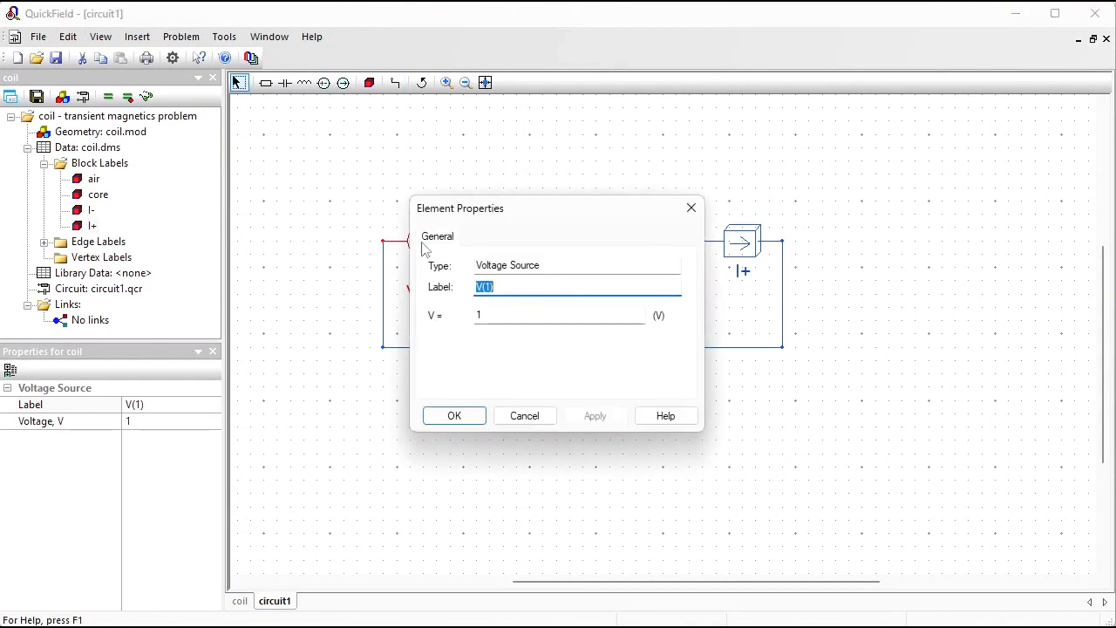
pyautogui.press('Tab')
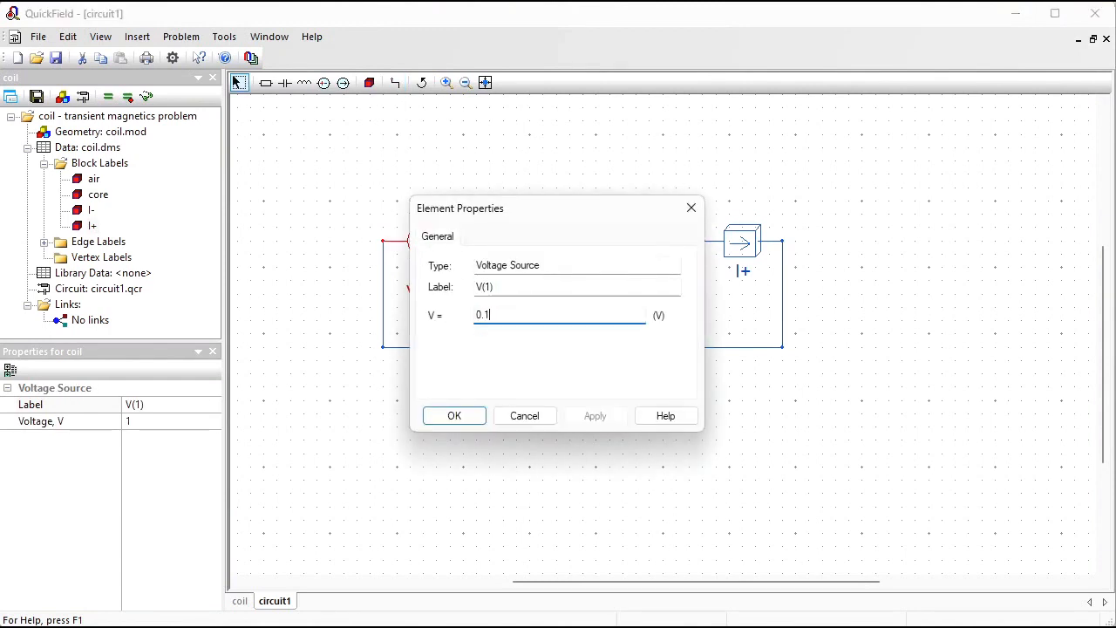
pyautogui.press('Return')
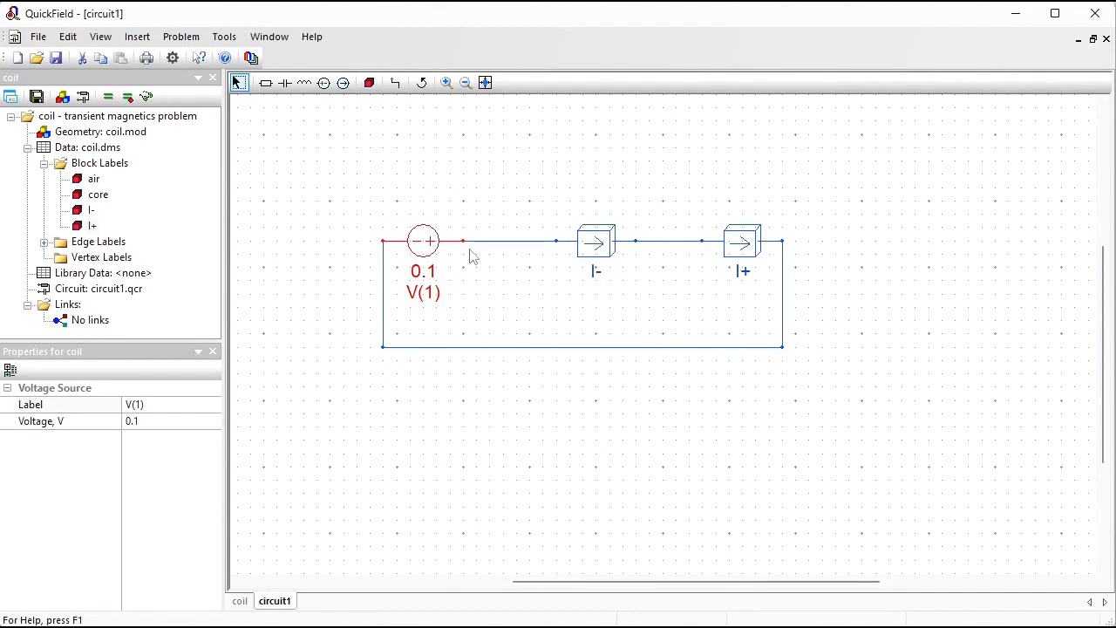
# Rotate the I- block in the circuit by 180 degrees to reverse its current direction
pyautogui.click(597, 244)
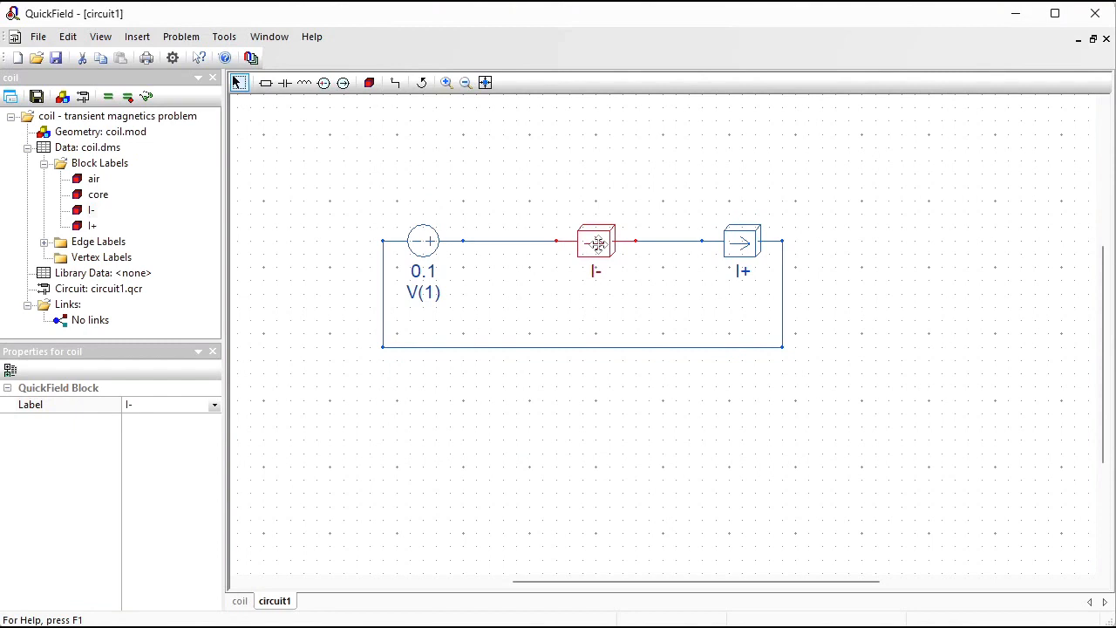
pyautogui.click(421, 83)
pyautogui.click(421, 83)
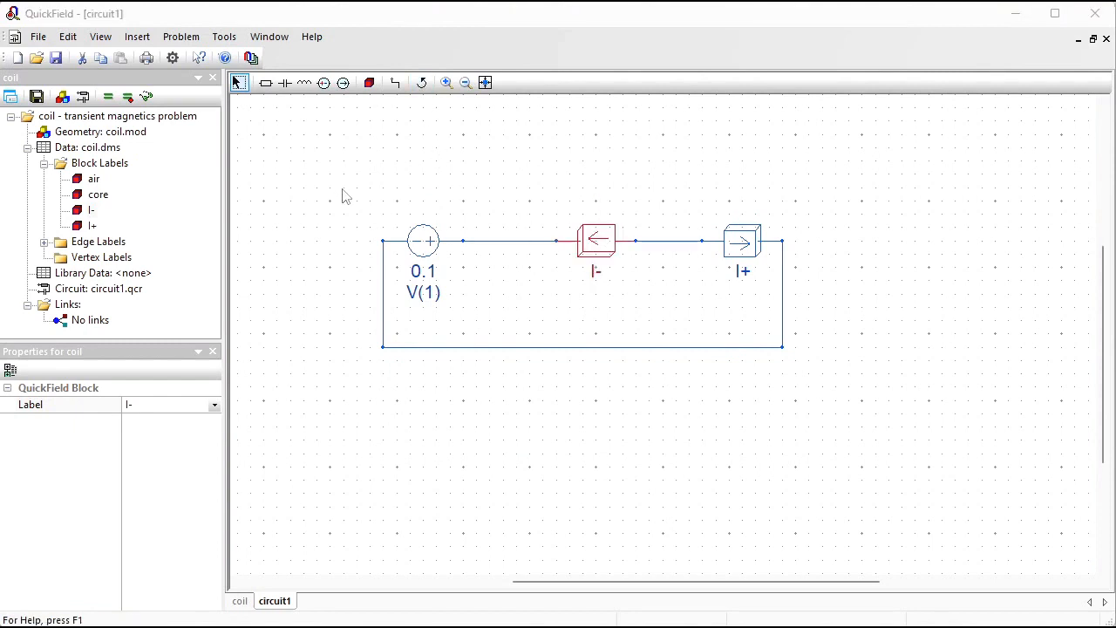
# Return to the coil geometry and build the finite element mesh for the whole model
pyautogui.click(239, 601)
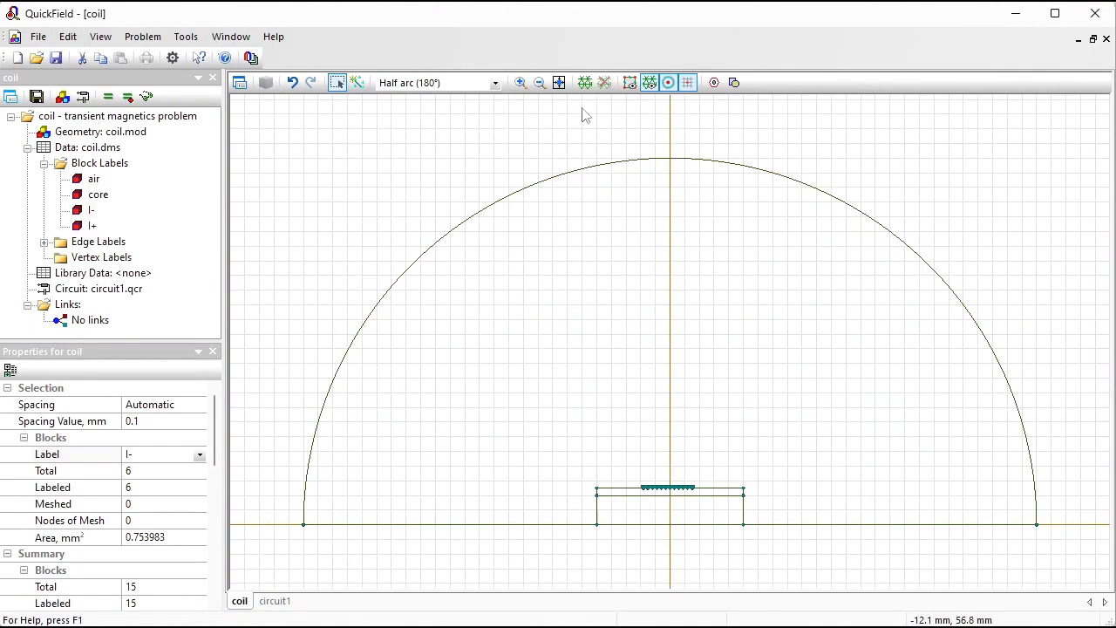
pyautogui.click(582, 109)
pyautogui.click(586, 89)
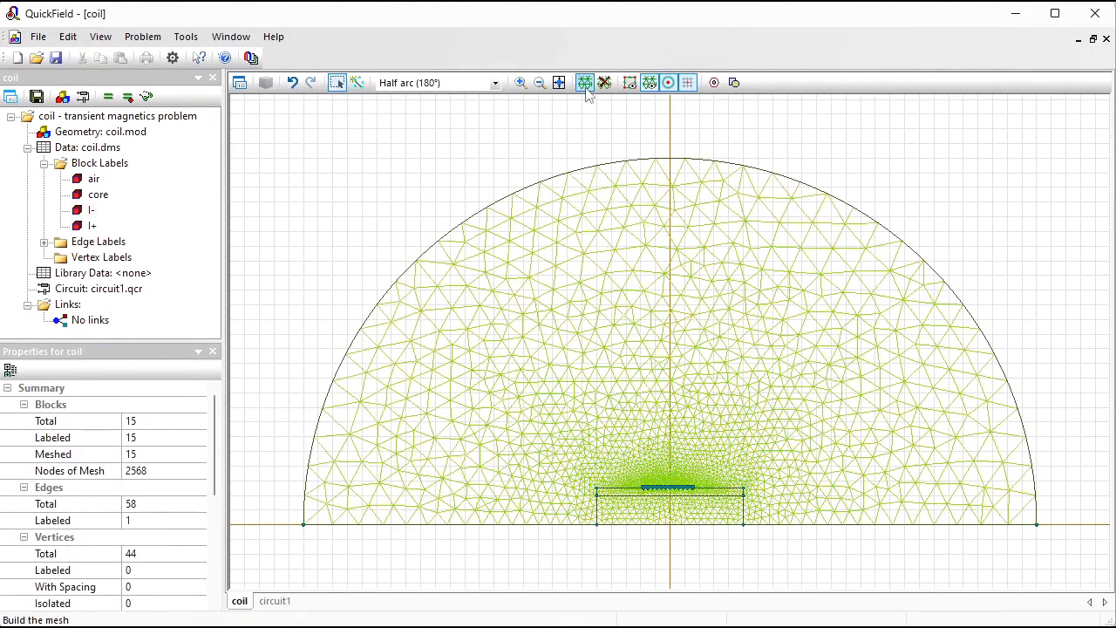
# Save and solve the coil problem, and open its field picture
pyautogui.click(35, 97)
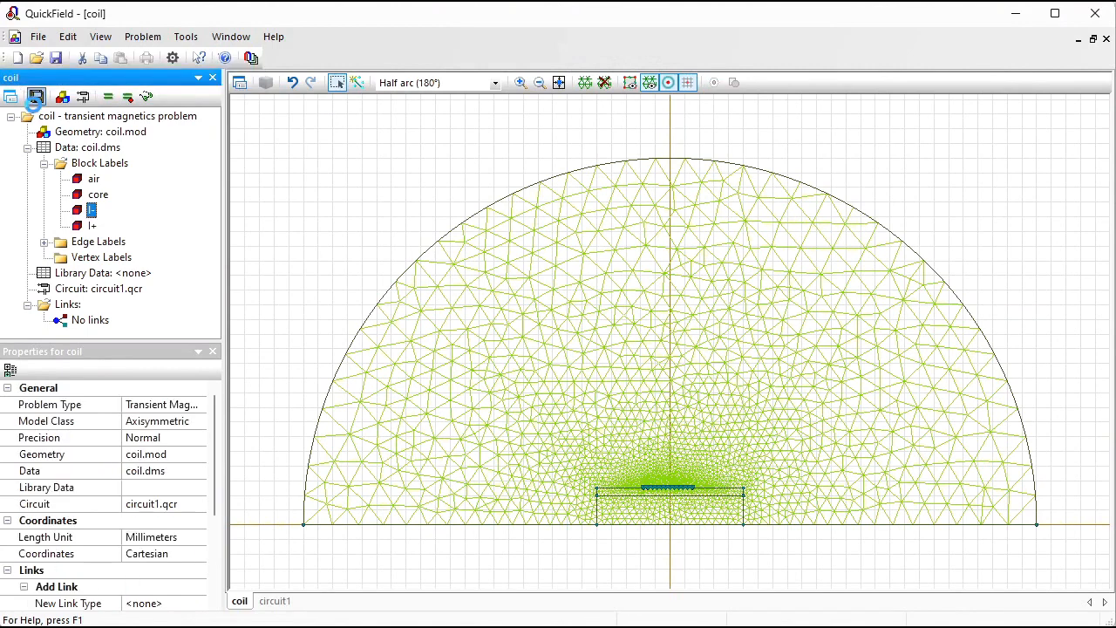
pyautogui.click(107, 98)
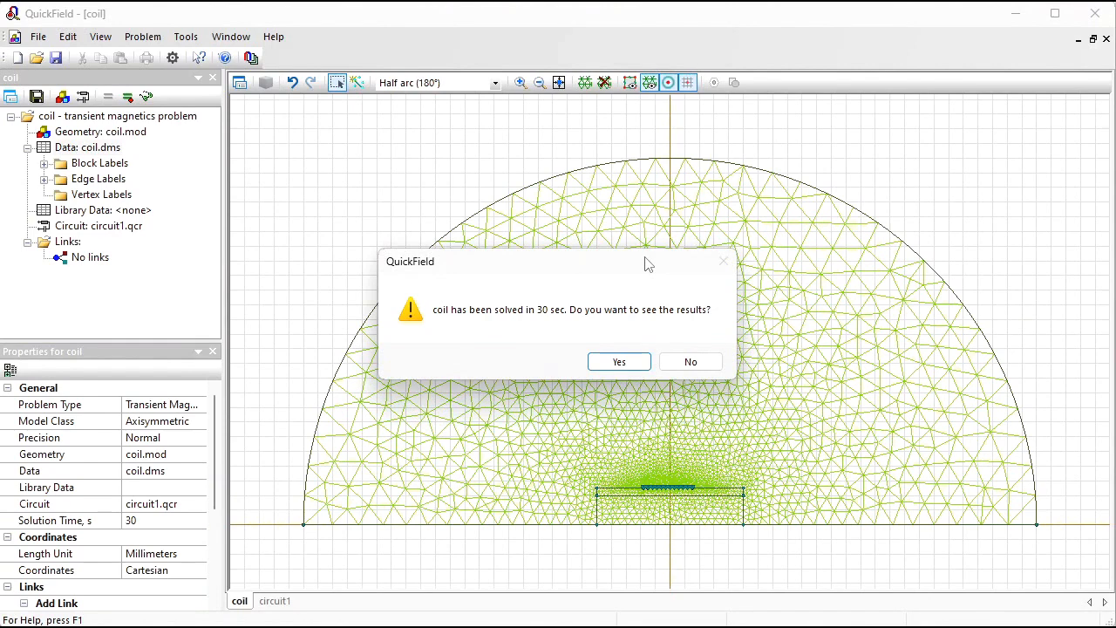
pyautogui.click(611, 361)
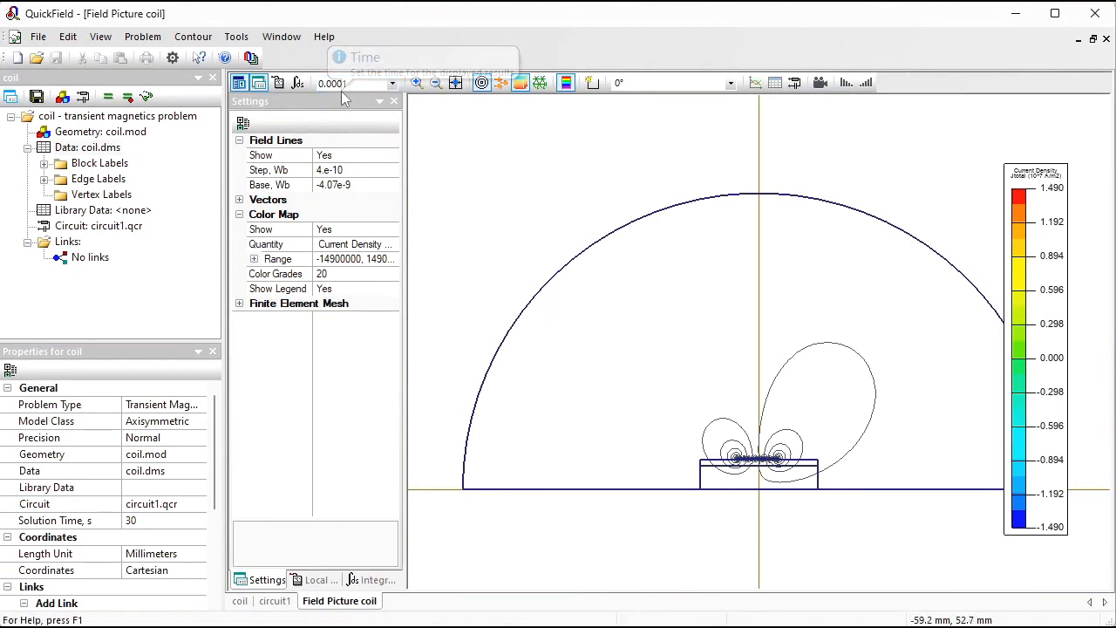
# Select the second coil conductor from the left as the contour and examine its total current among the integral values
pyautogui.click(417, 83)
pyautogui.moveTo(717, 431); pyautogui.dragTo(811, 503)
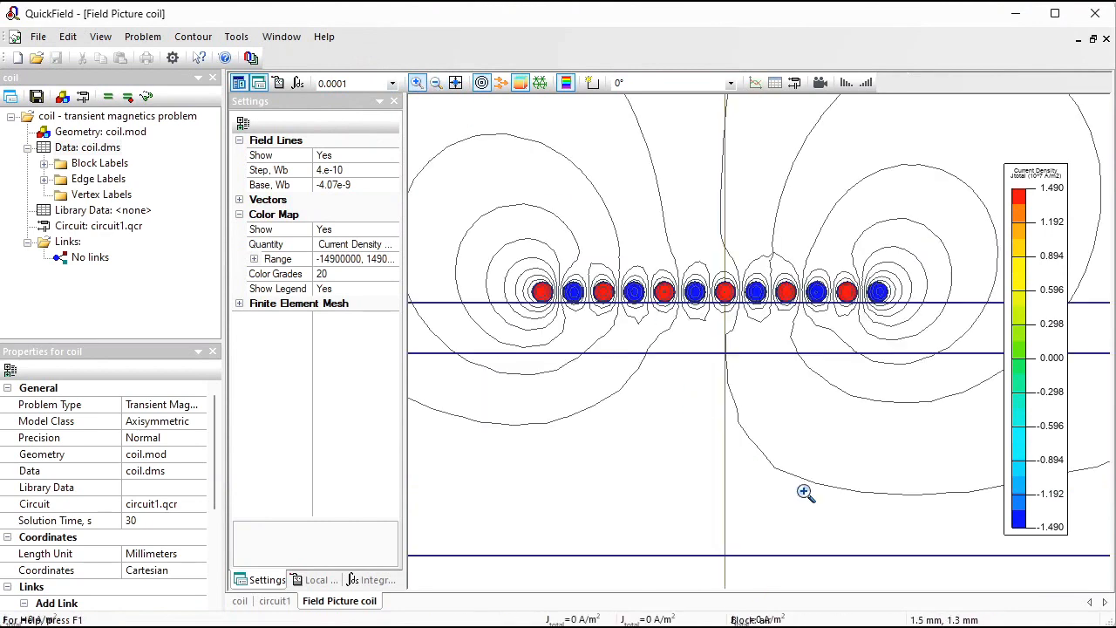
pyautogui.click(593, 83)
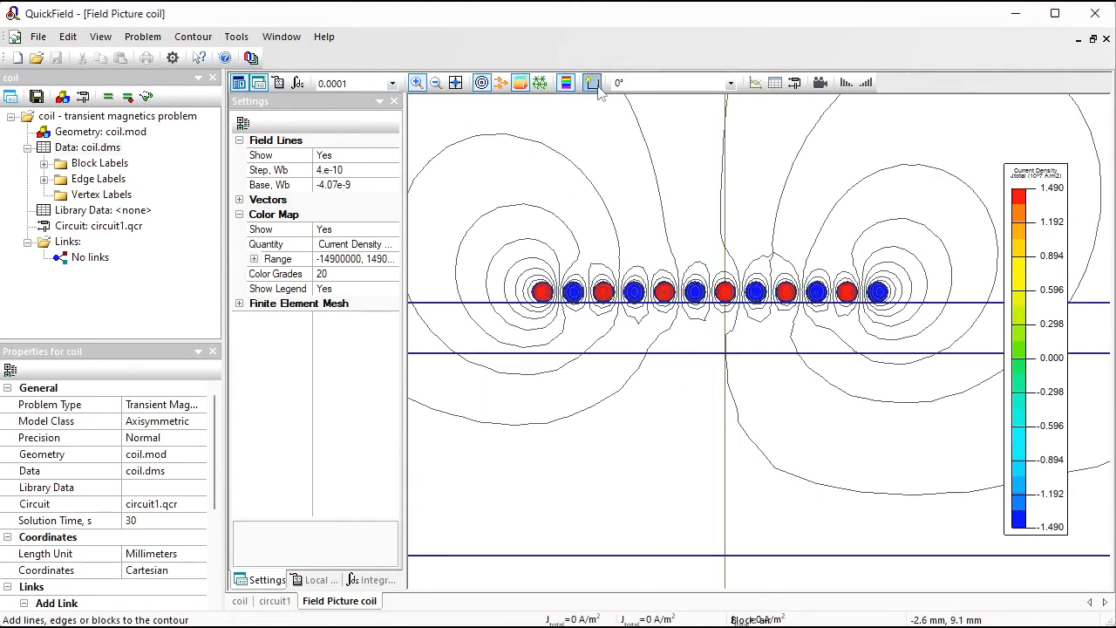
pyautogui.click(574, 295)
pyautogui.click(425, 502)
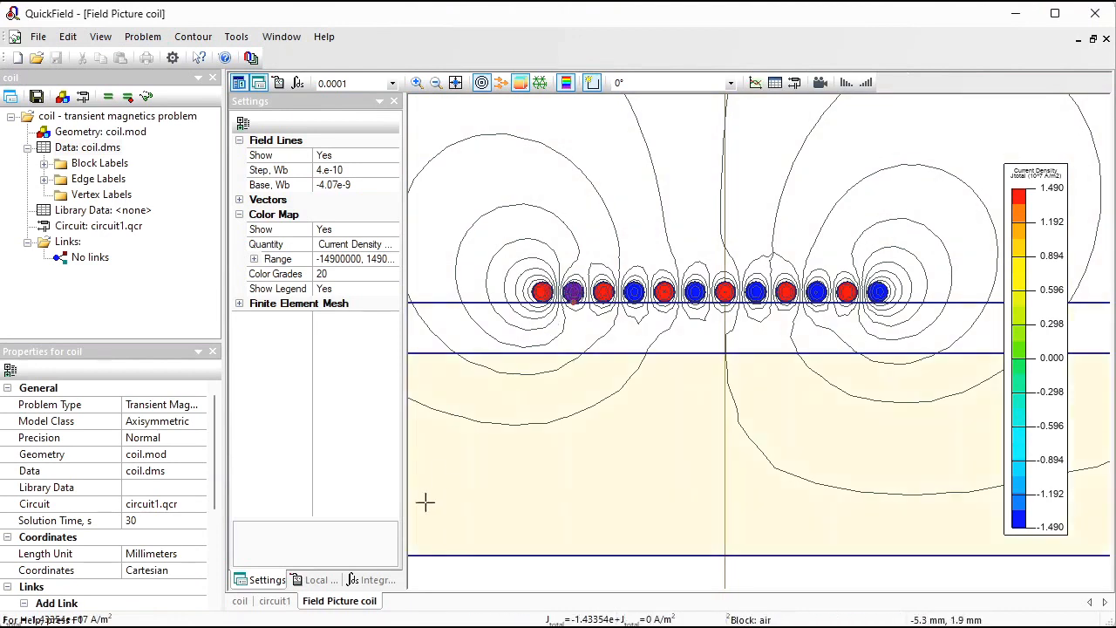
pyautogui.click(373, 581)
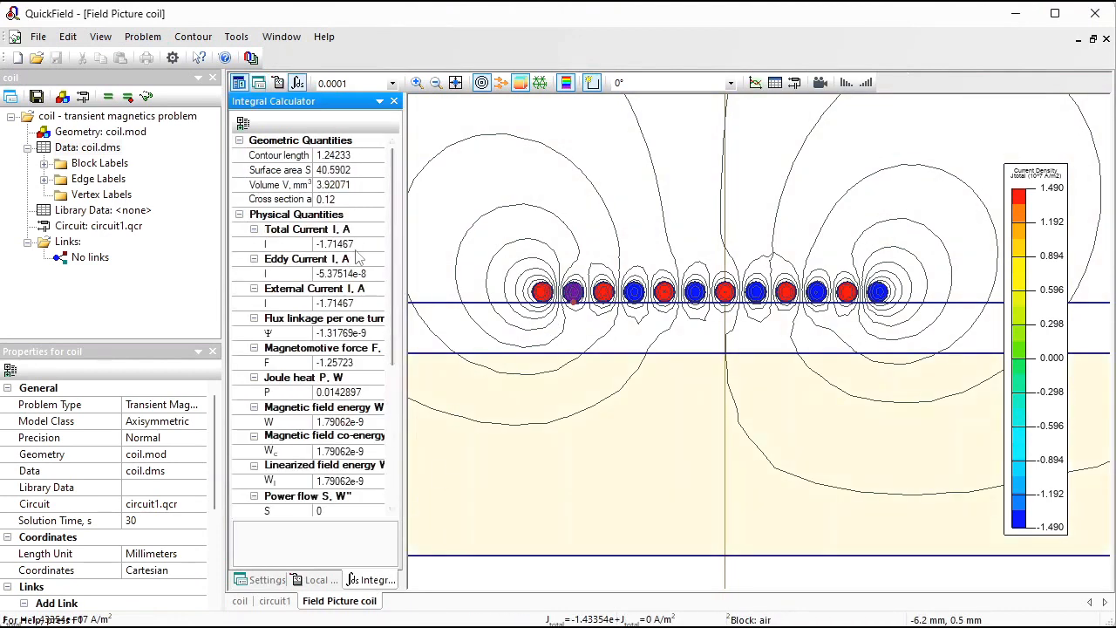
pyautogui.click(281, 246)
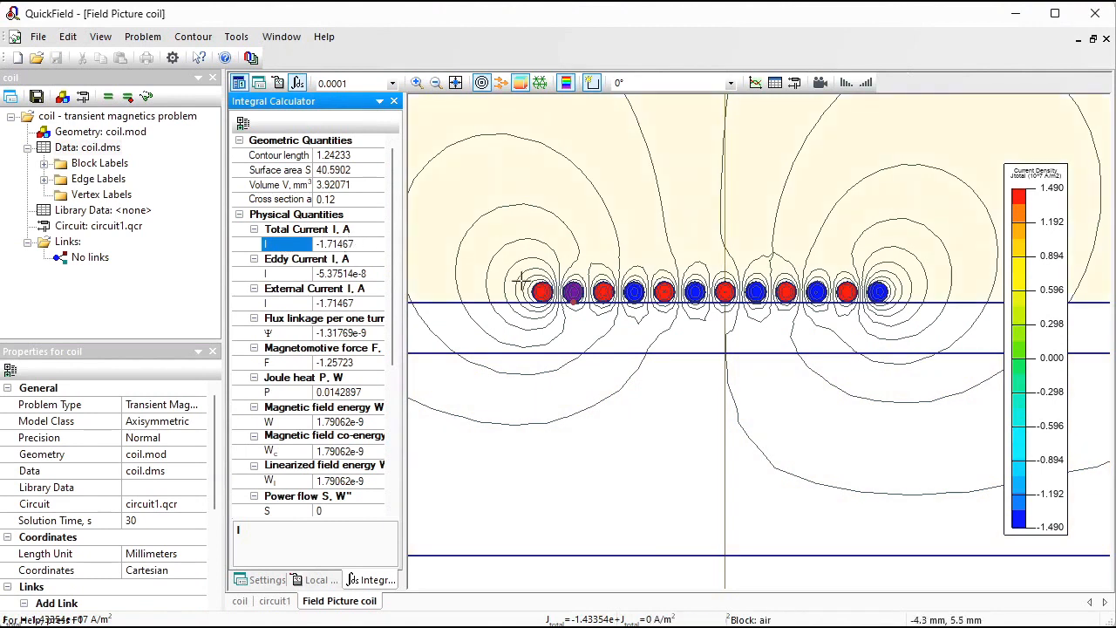
# Open the circuit results and examine the current and voltage time plots for I-, I+ and the voltage source V(1)
pyautogui.click(794, 84)
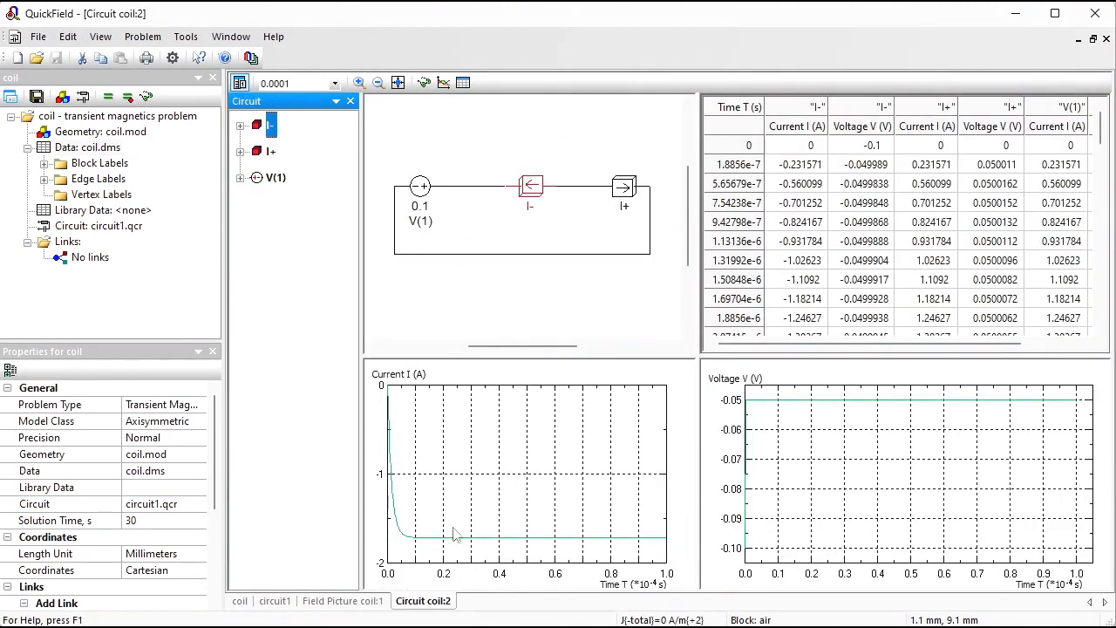
pyautogui.click(627, 201)
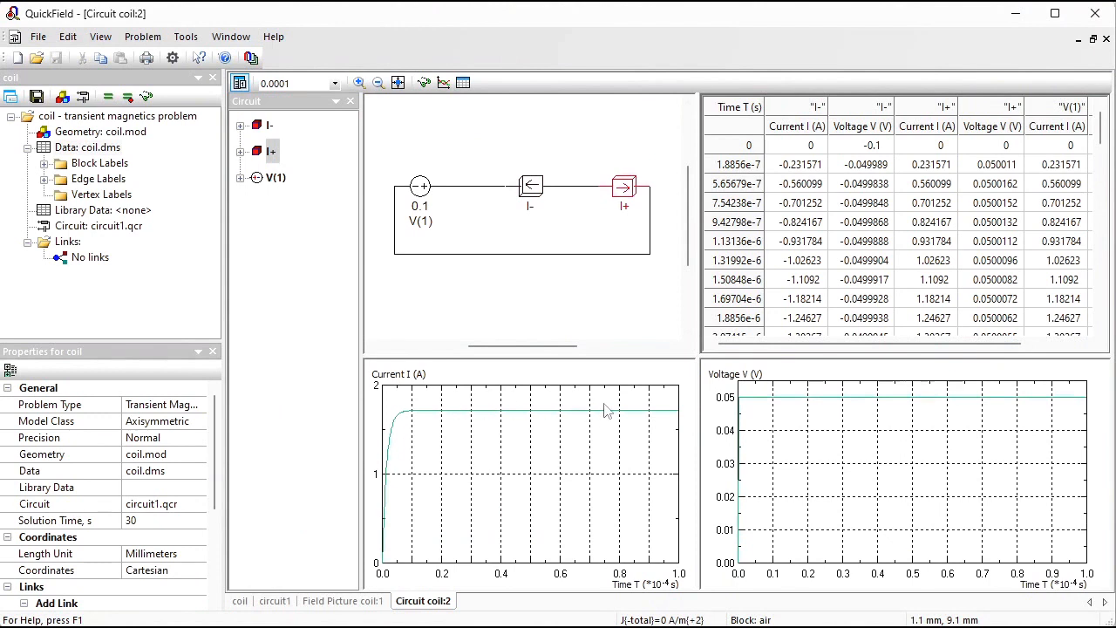
pyautogui.click(416, 191)
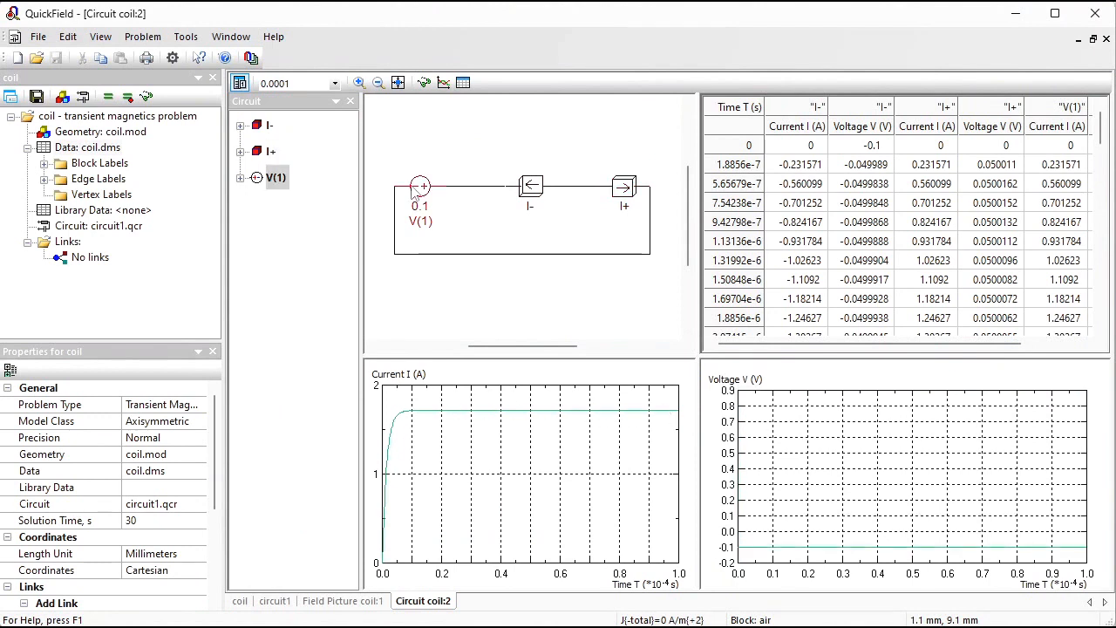
# Copy the voltage result of source V(1) from the circuit results into row 3 of the spreadsheet, starting at A3
pyautogui.click(241, 178)
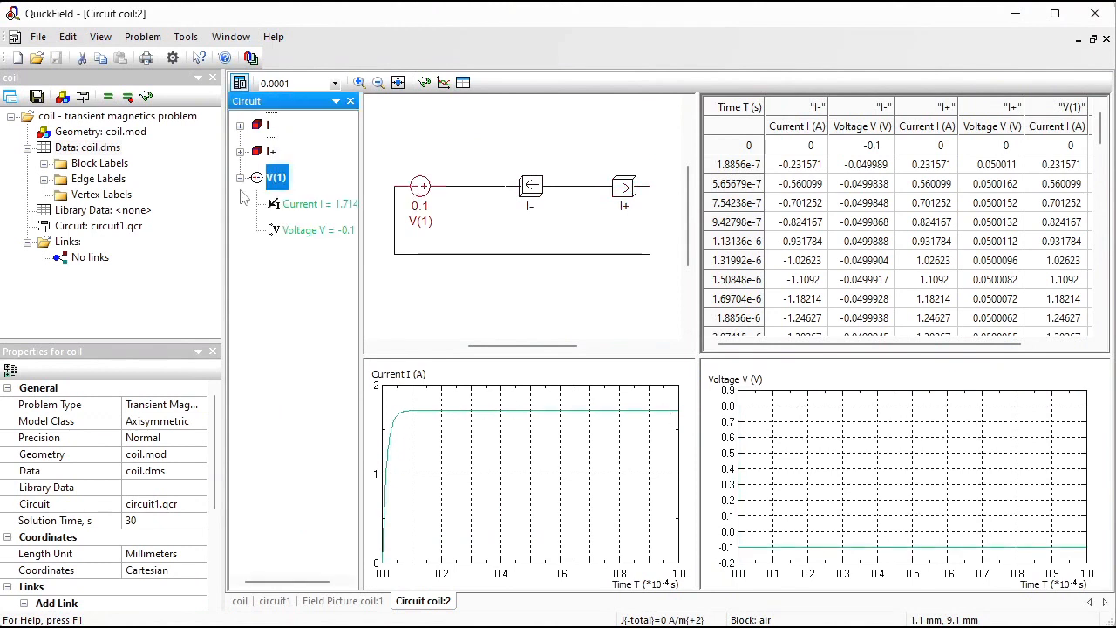
pyautogui.click(314, 231)
pyautogui.click(315, 213)
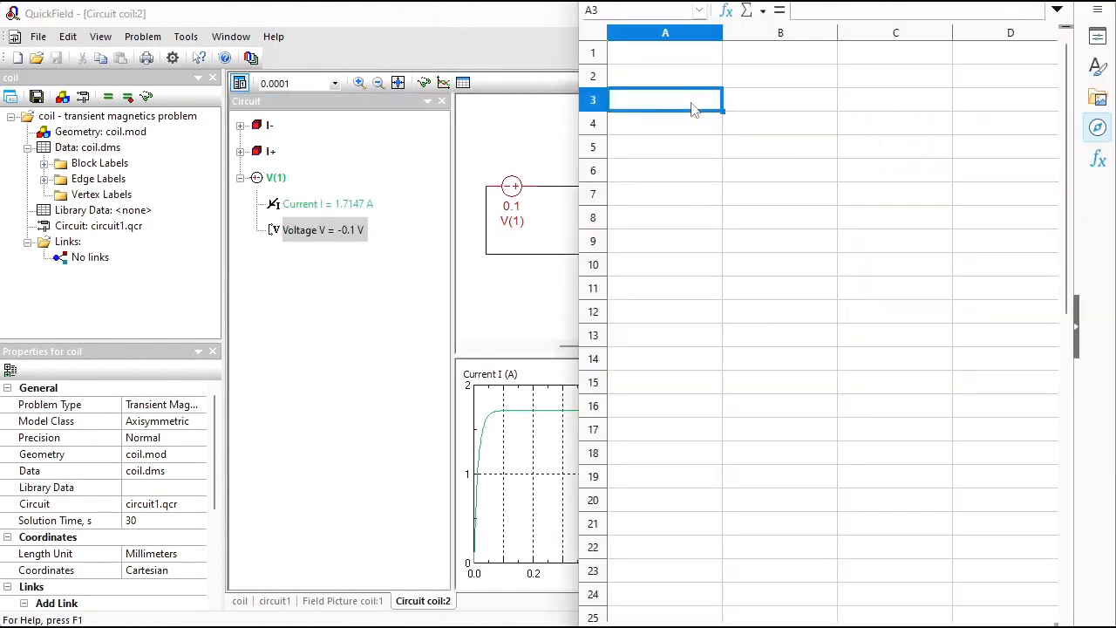
pyautogui.write('Voltage\tV\t-0.1\tV')
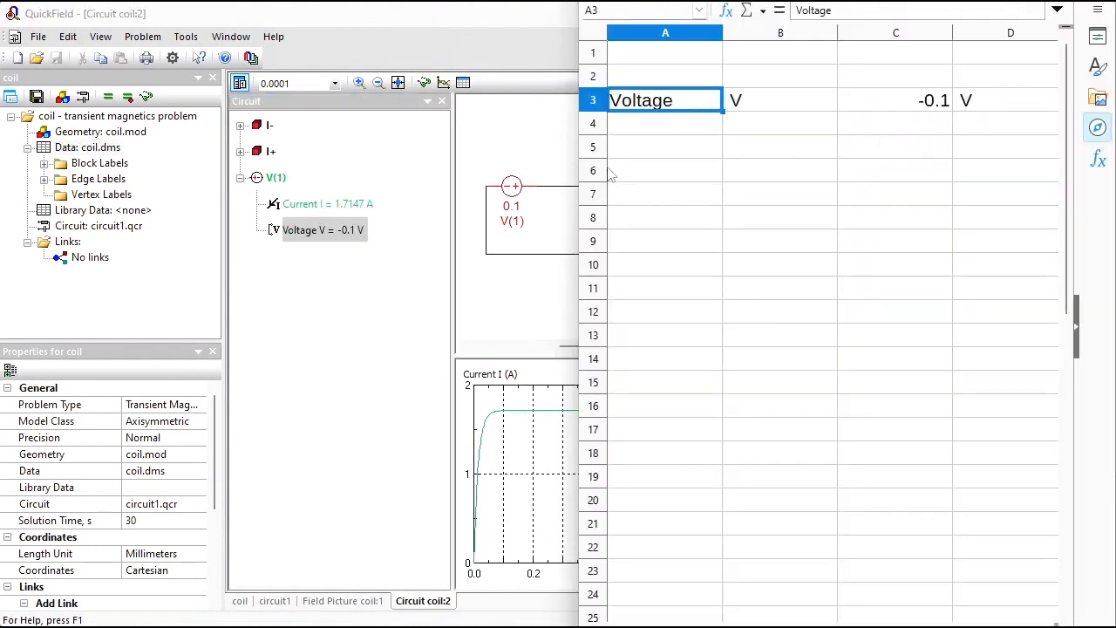
# Return to QuickField and copy the current result of V(1) into row 4 of the spreadsheet, starting at A4
pyautogui.click(296, 206)
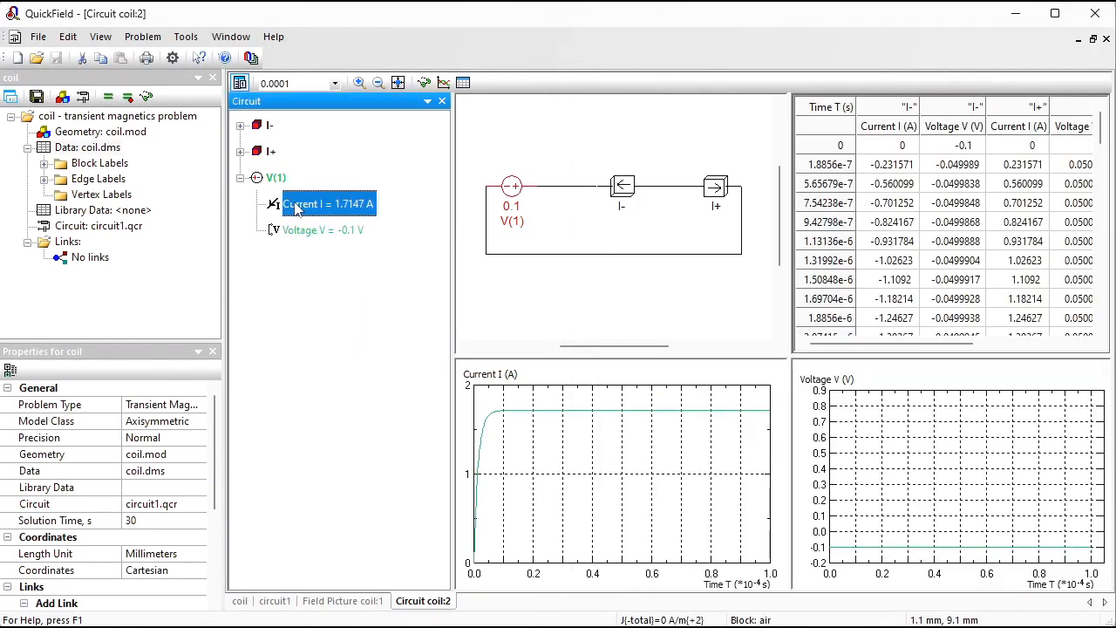
pyautogui.hotkey('alt', 'Tab')
pyautogui.click(660, 126)
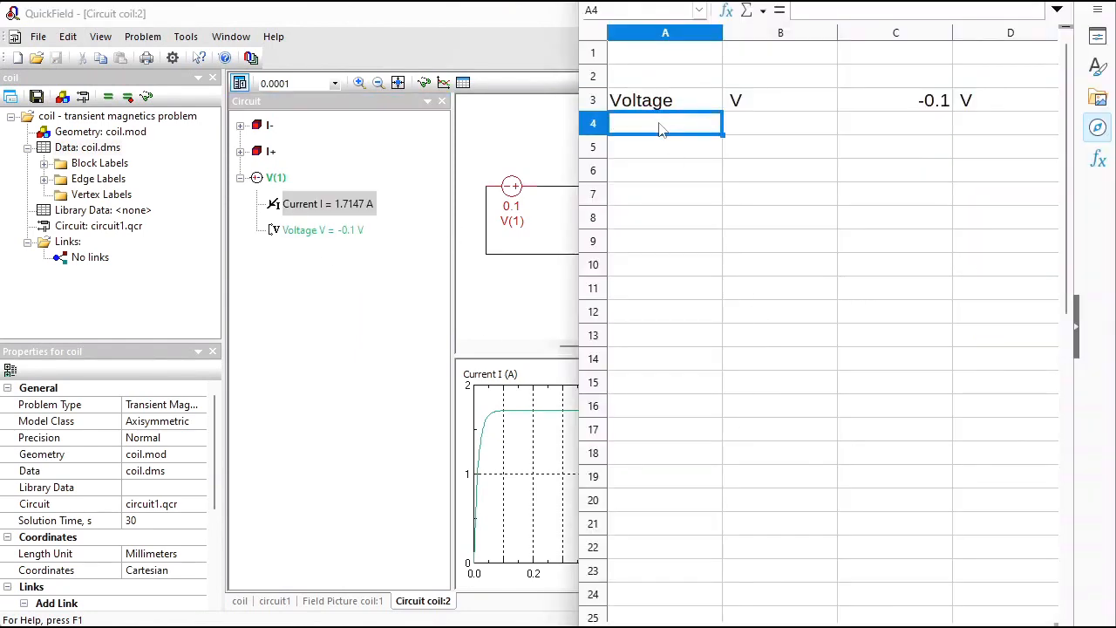
pyautogui.write('Current\tI\t1.7147\tA')
# Add a row 5 labelled R and V/I, and calculate the resistance in C5 as =C3/C4
pyautogui.click(685, 154)
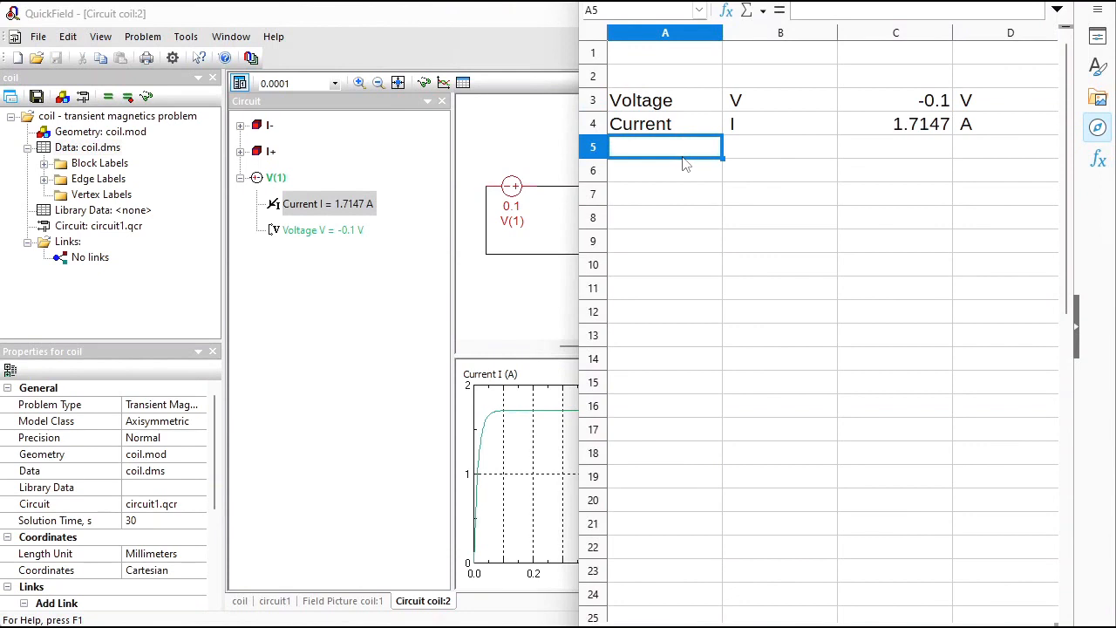
pyautogui.write('R')
pyautogui.click(747, 152)
pyautogui.write('V/I')
pyautogui.press('Tab')
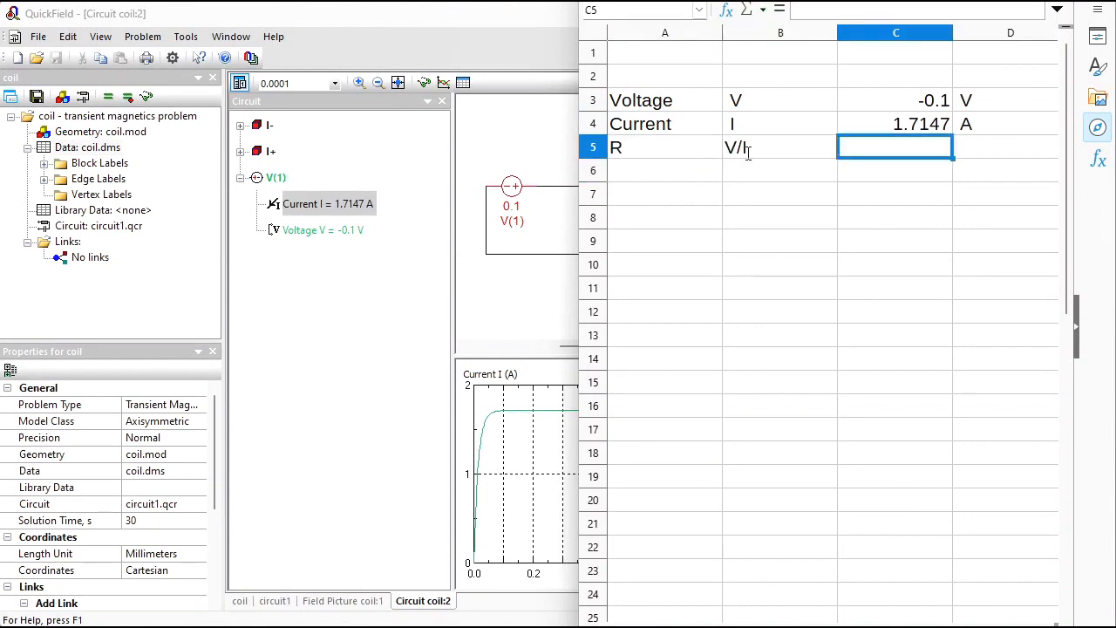
pyautogui.write('=')
pyautogui.click(916, 103)
pyautogui.write('/')
pyautogui.click(916, 126)
pyautogui.press('Return')
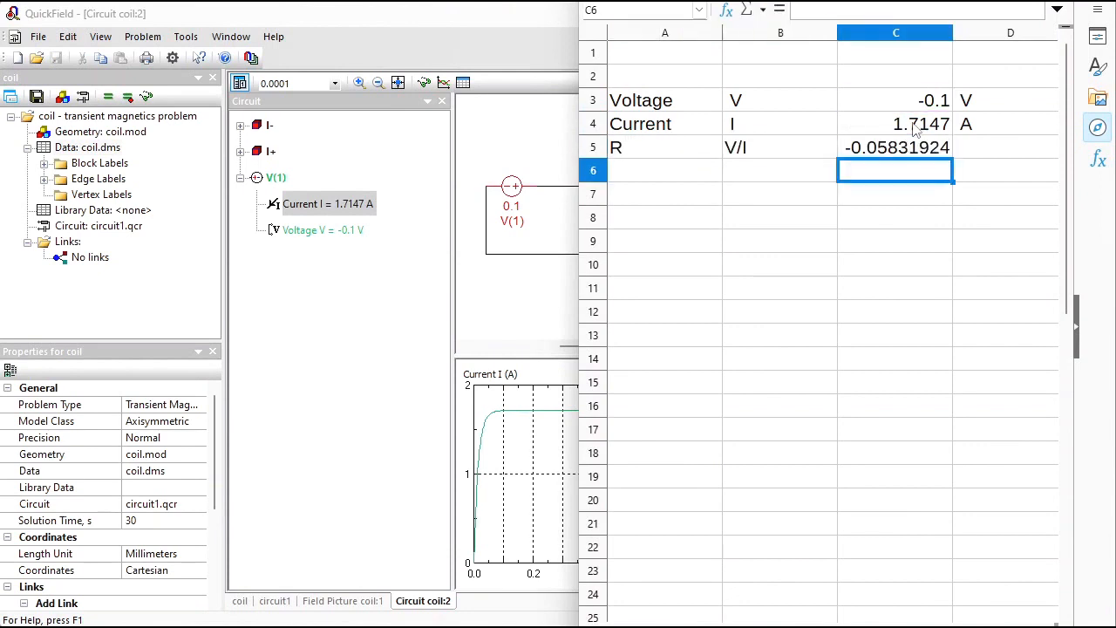
# Set the voltage in C3 to 0.1 and enter the unit Ohm for the resistance in D5
pyautogui.click(916, 102)
pyautogui.write('0.1')
pyautogui.press('Return')
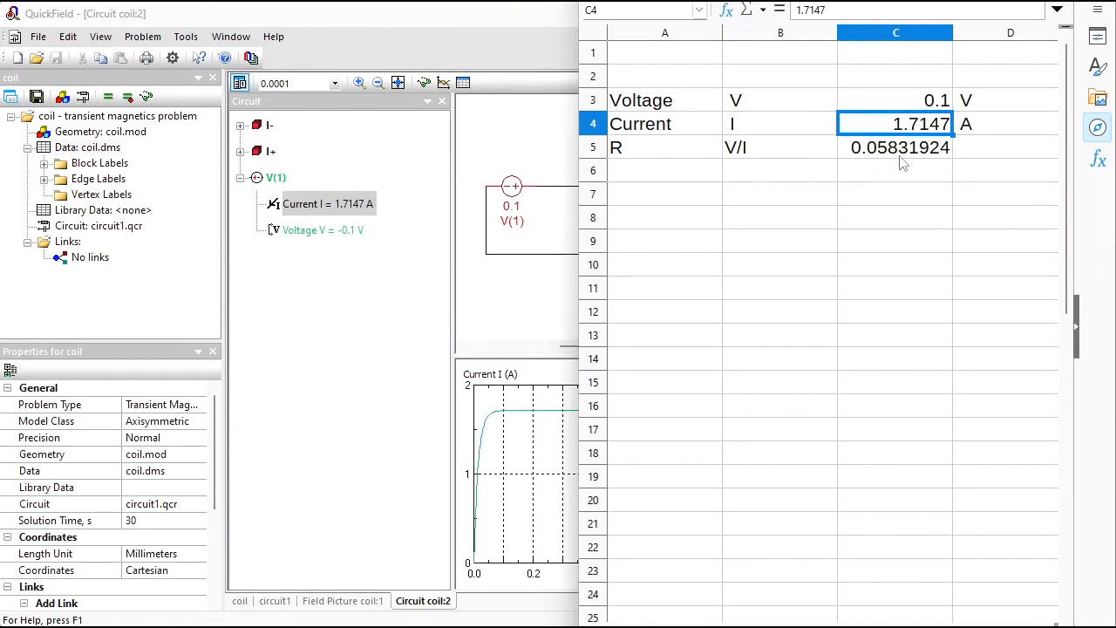
pyautogui.click(974, 157)
pyautogui.write('Ohm')
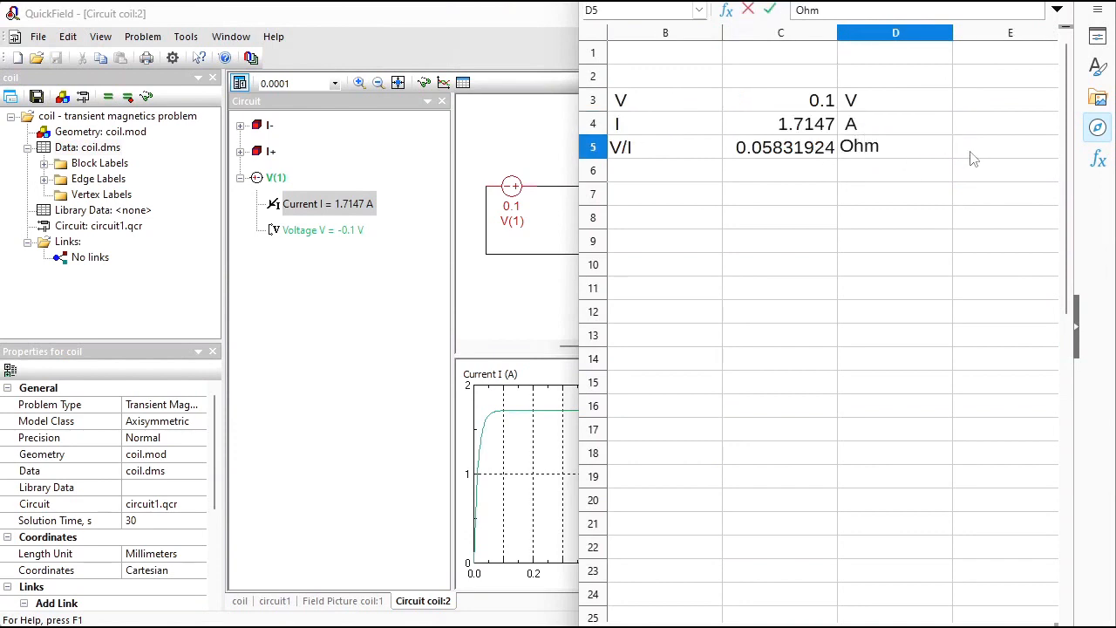
pyautogui.press('Left')
pyautogui.press('Left')
pyautogui.press('Left')
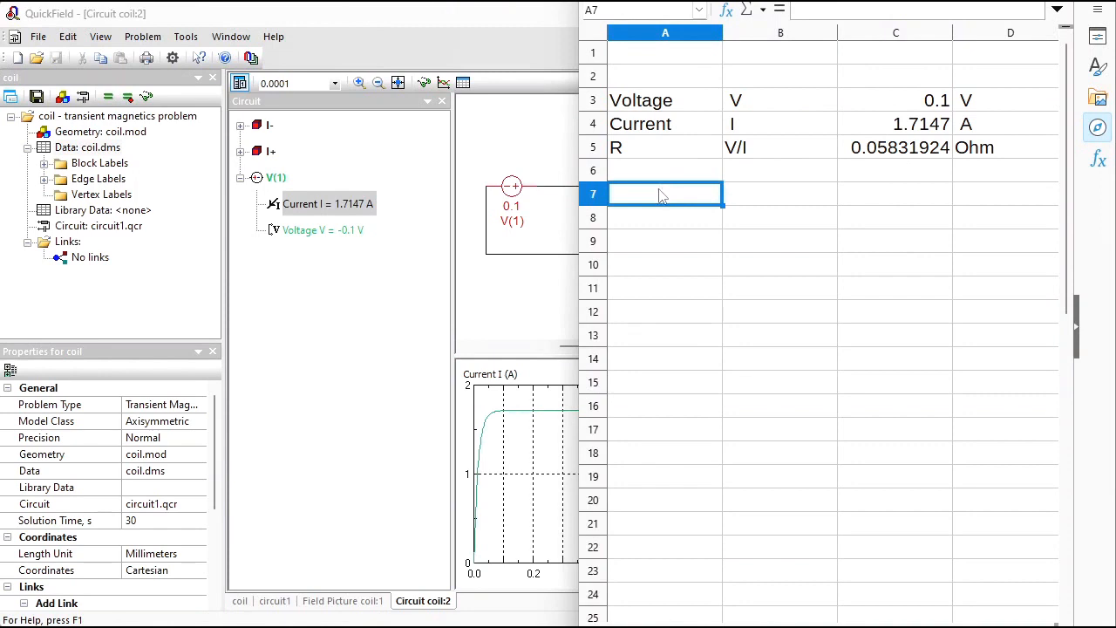
# Write the inductance expression "L = 2*Energy / I / I" in cell A7
pyautogui.write('L ')
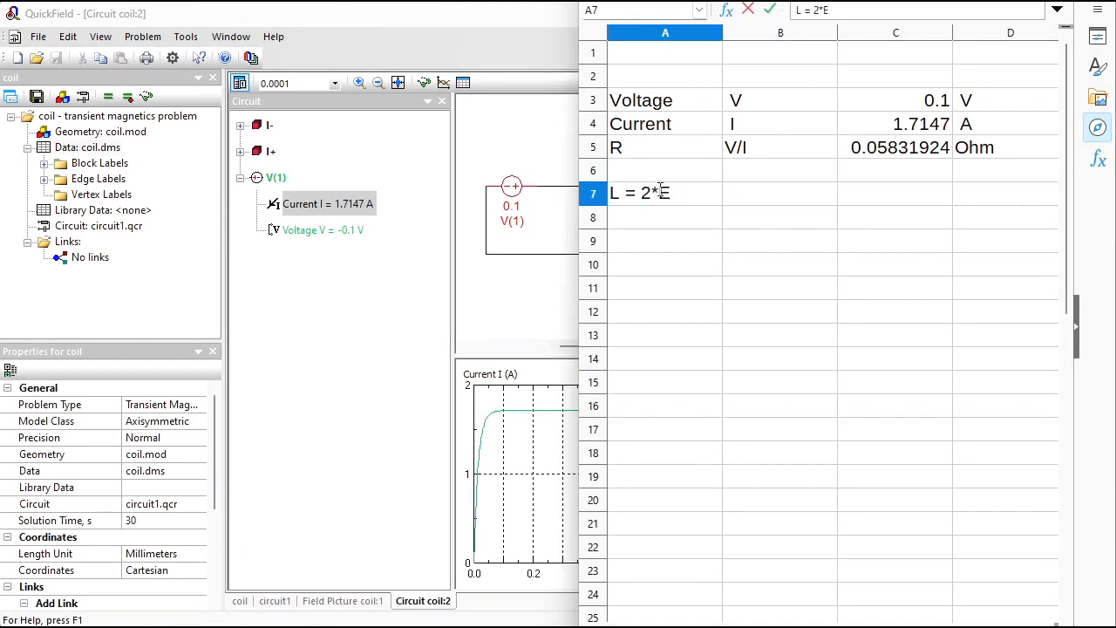
pyautogui.write('= 2*Energy / I / I')
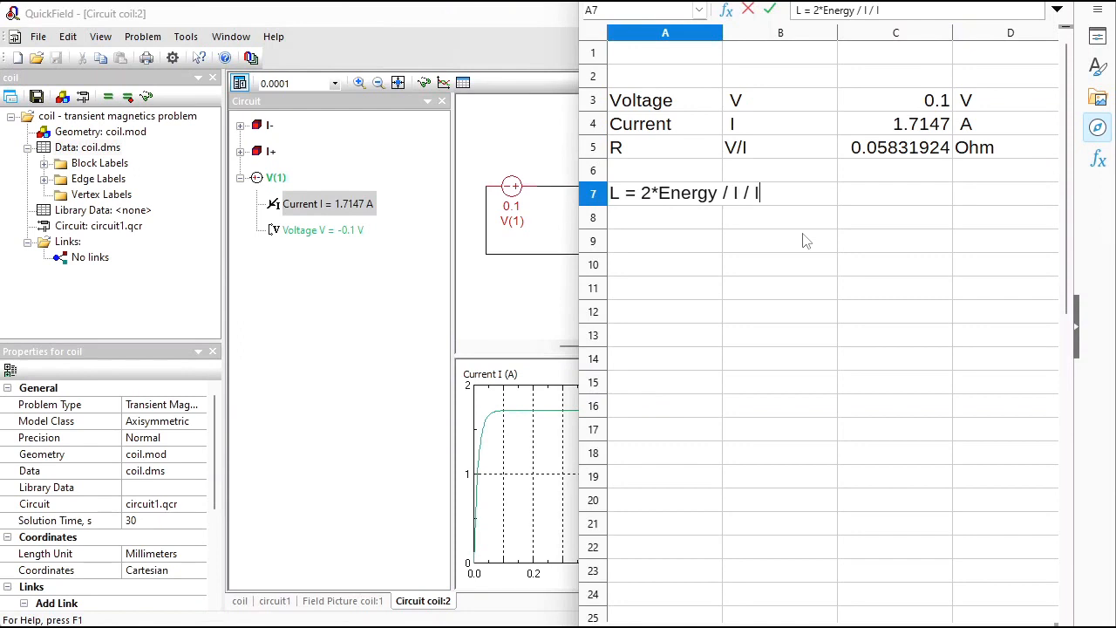
pyautogui.press('Return')
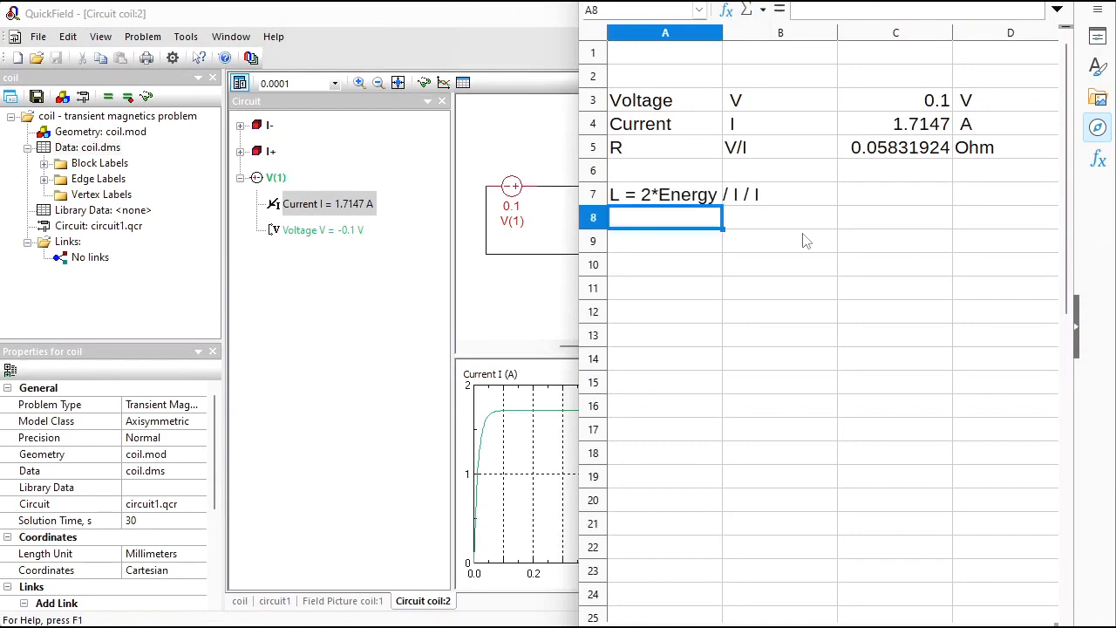
pyautogui.press('Return')
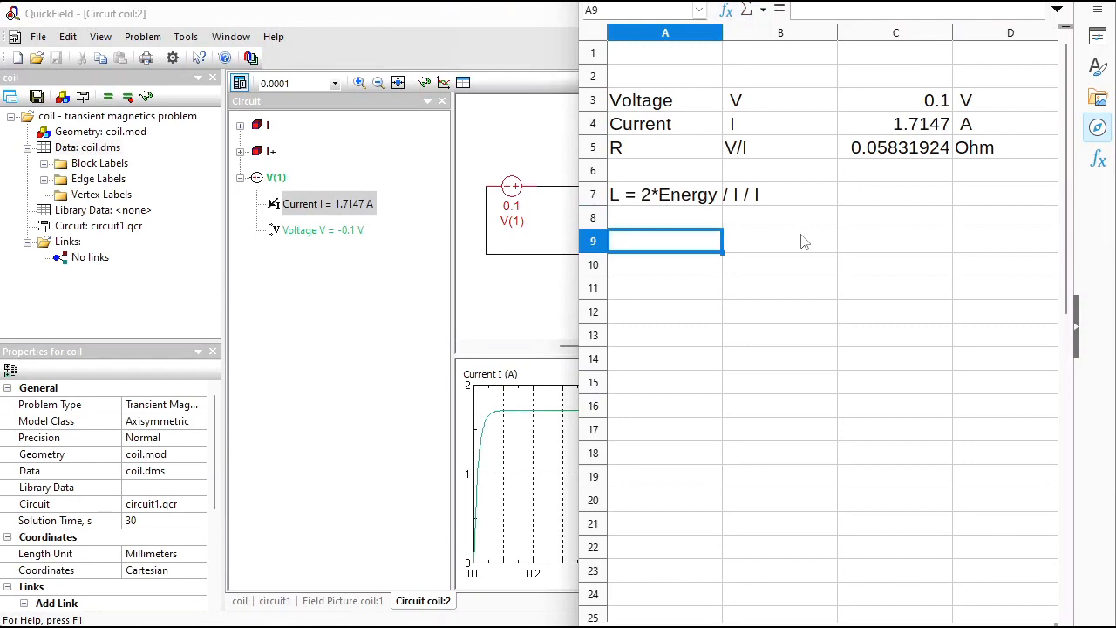
# Return to the coil field picture in QuickField, show the whole model and remove the existing contour
pyautogui.click(344, 608)
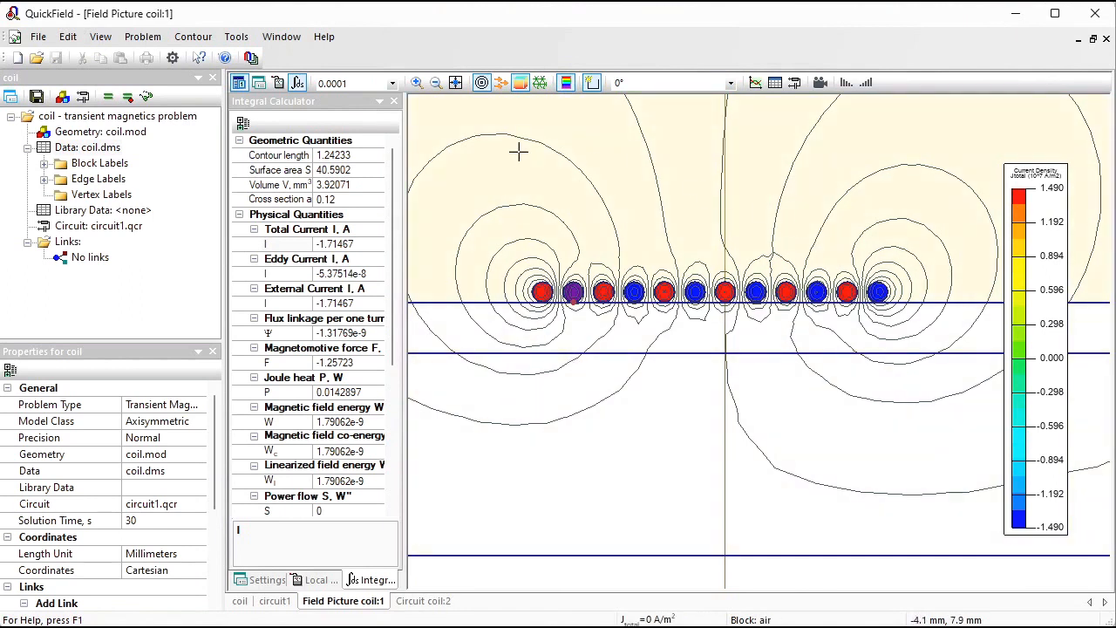
pyautogui.click(456, 82)
pyautogui.click(193, 35)
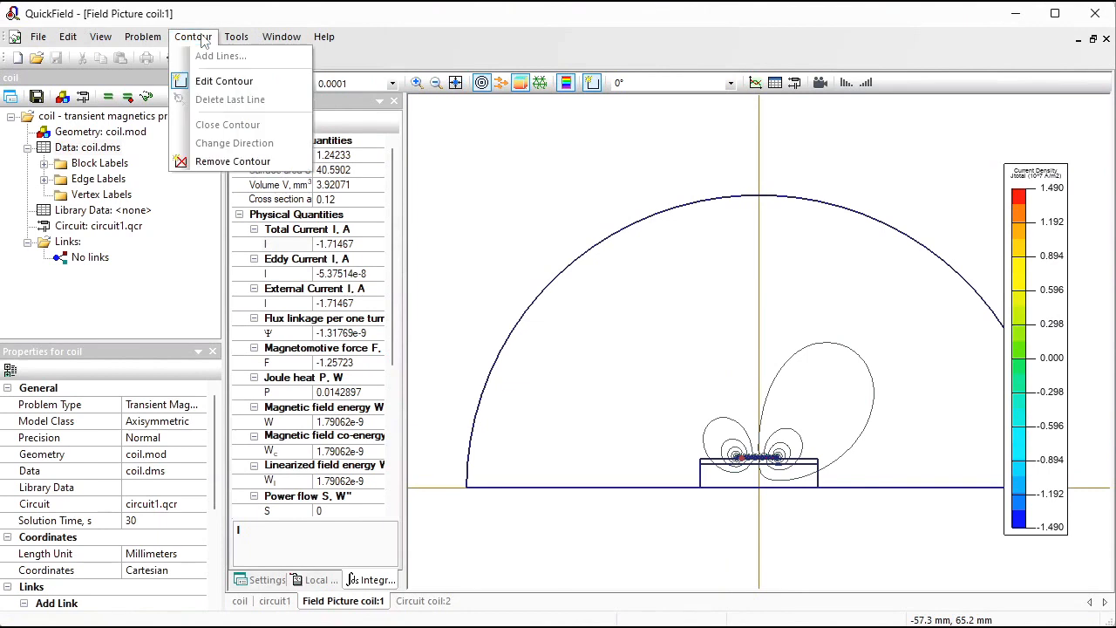
pyautogui.click(240, 160)
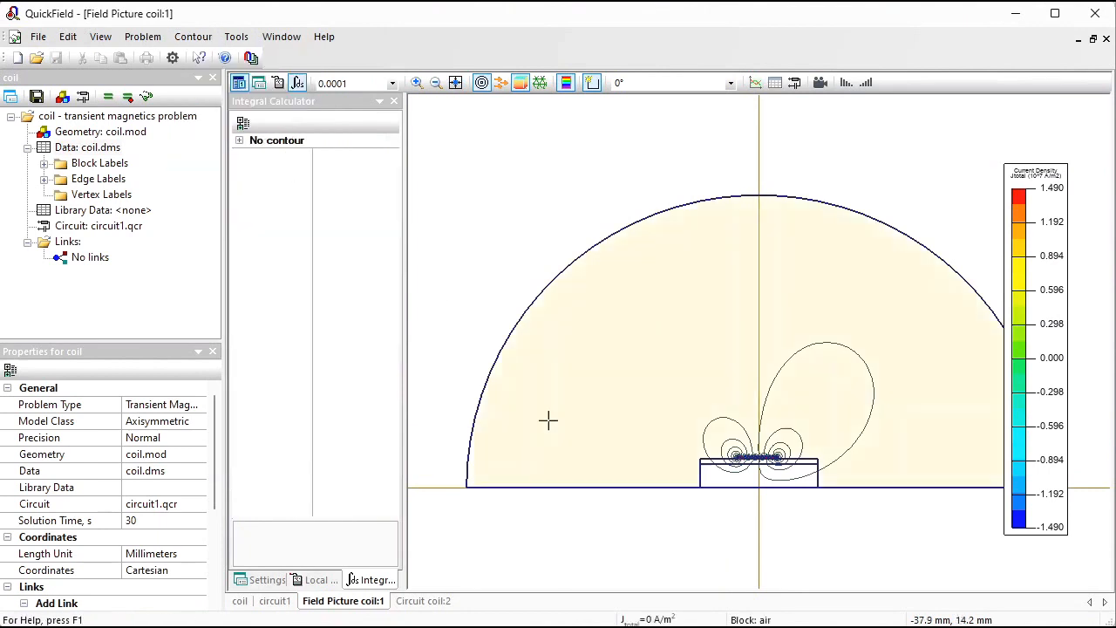
# Build a closed contour around the entire model from the three axis edges and the outer arc
pyautogui.click(587, 485)
pyautogui.click(741, 493)
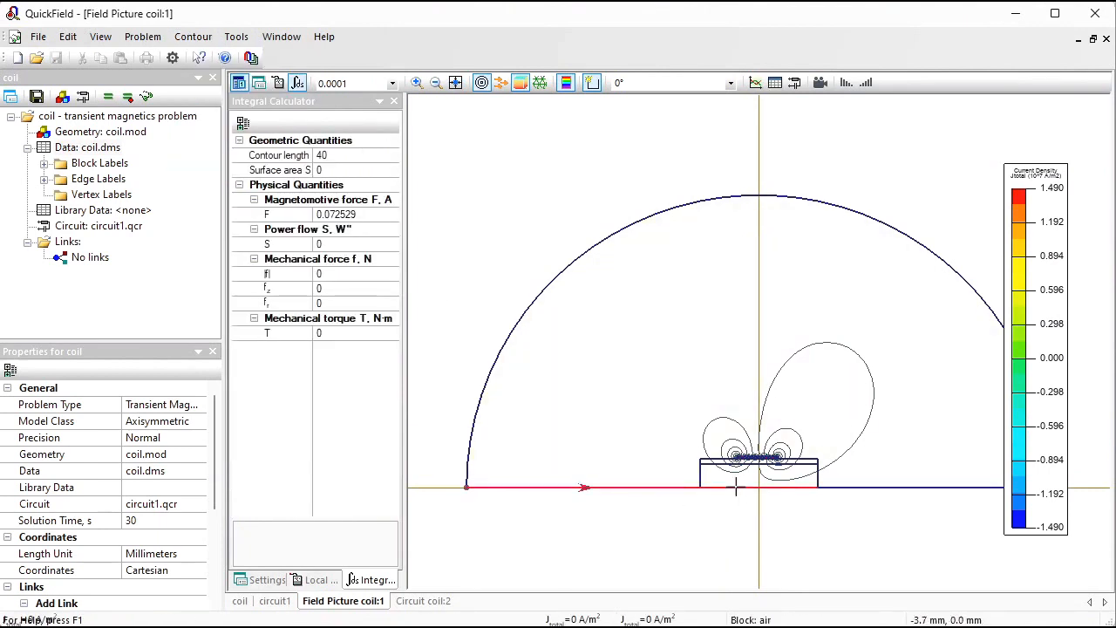
pyautogui.click(856, 490)
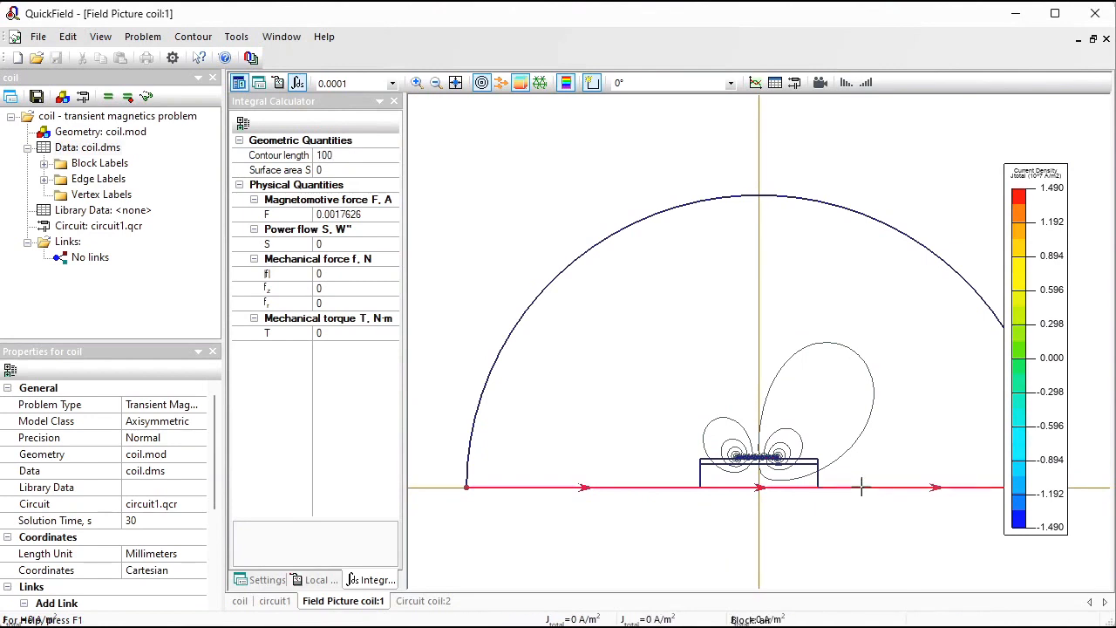
pyautogui.click(868, 213)
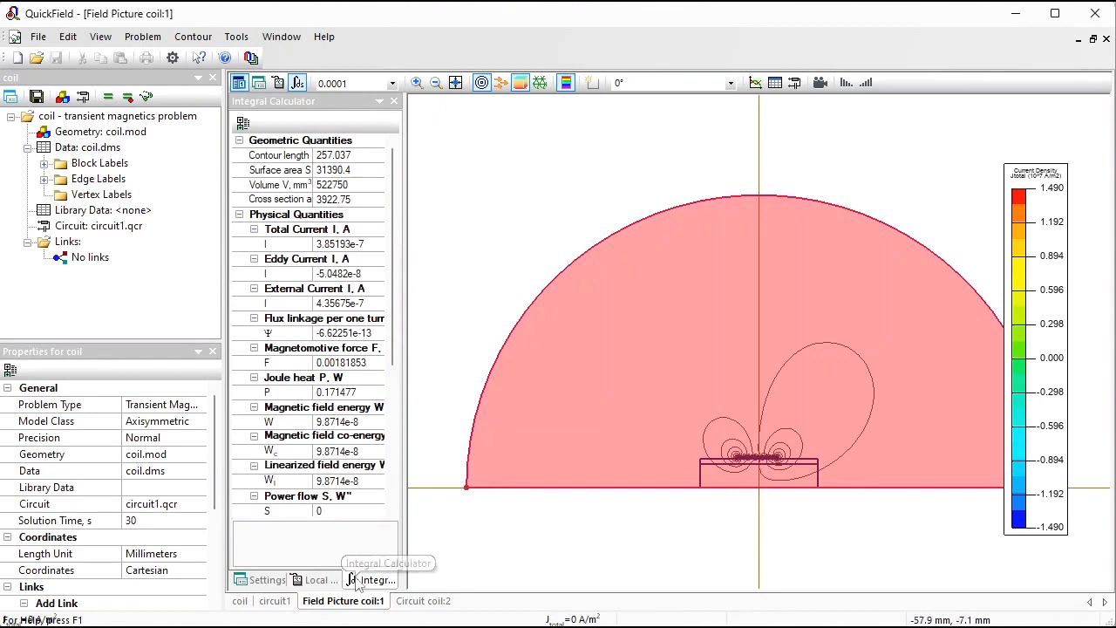
# Copy the magnetic field energy W from the integral values into spreadsheet cell C9 and label the row Energy in A9
pyautogui.click(366, 420)
pyautogui.moveTo(358, 420); pyautogui.dragTo(310, 421)
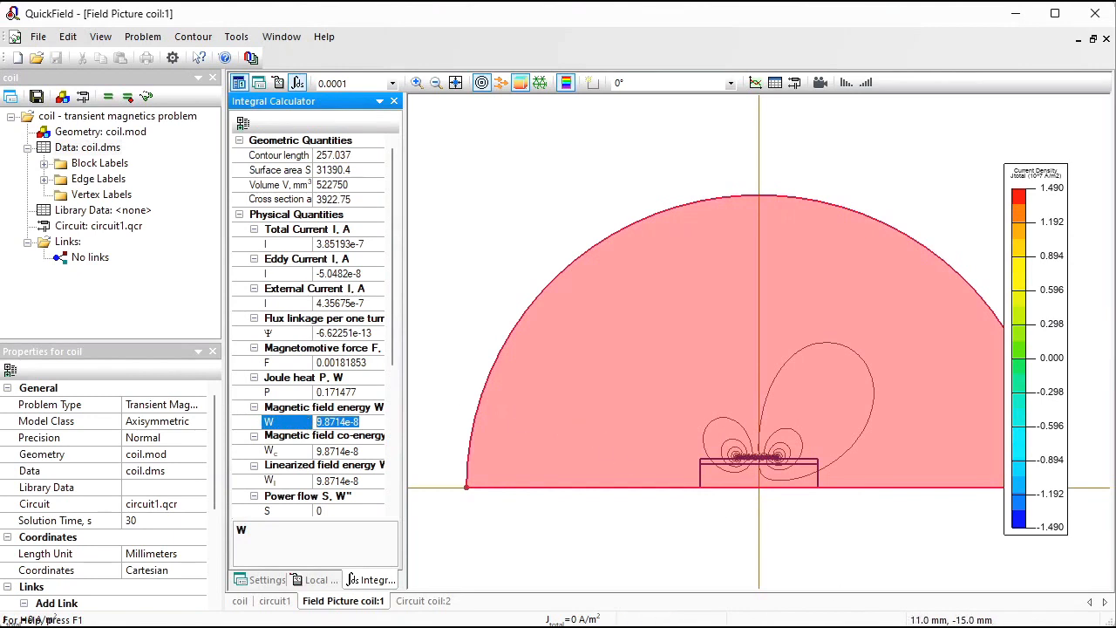
pyautogui.hotkey('alt', 'Tab')
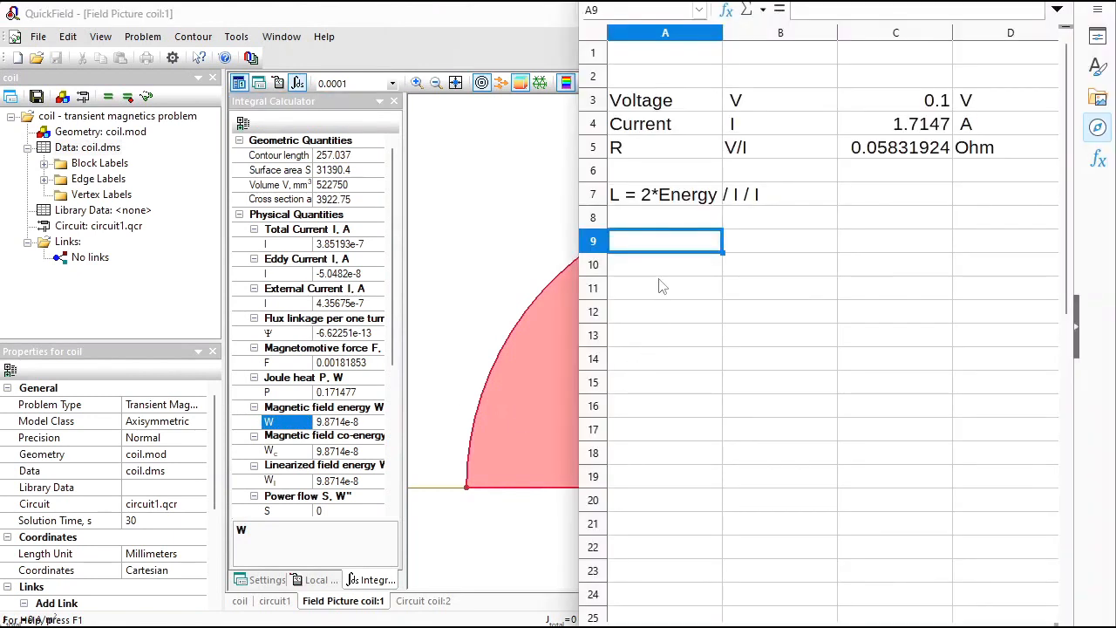
pyautogui.click(873, 242)
pyautogui.write('9.87E-08')
pyautogui.click(683, 252)
pyautogui.write('Energu')
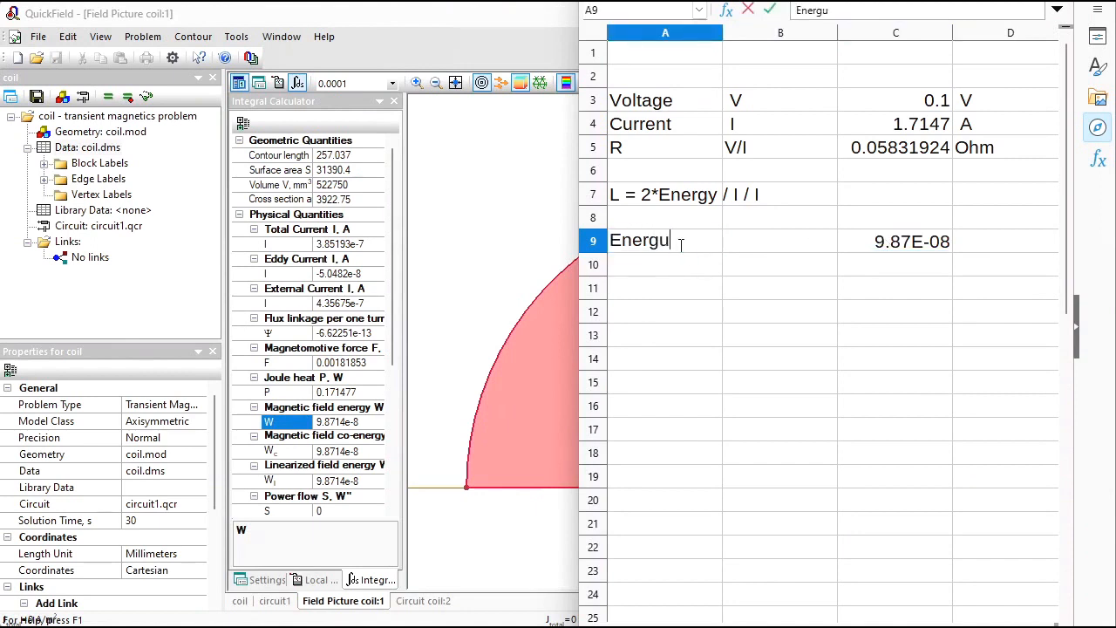
pyautogui.press('BackSpace')
pyautogui.write('y')
pyautogui.press('Return')
# Label row 10 as L and calculate the inductance in C10 with =2*C9/C4/C4
pyautogui.write('L')
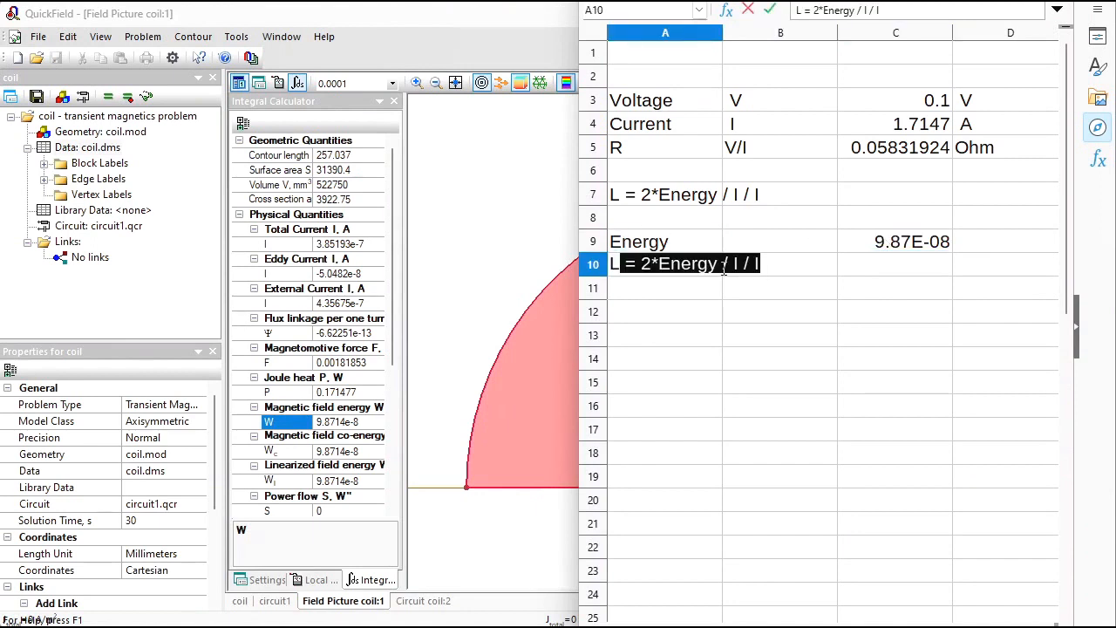
pyautogui.press('Delete')
pyautogui.press('Return')
pyautogui.click(915, 275)
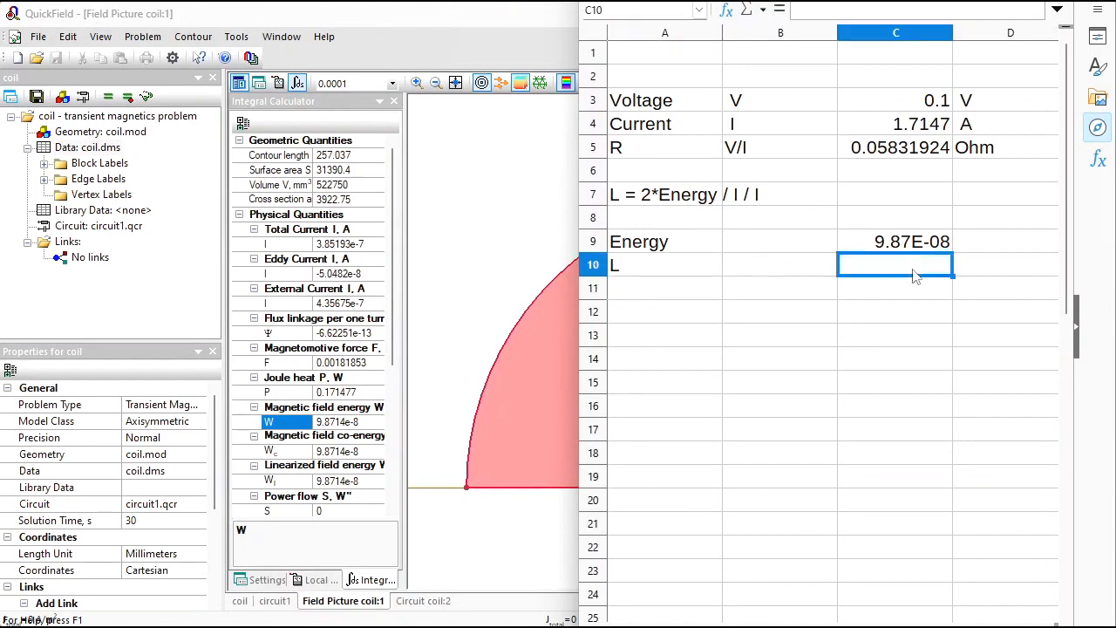
pyautogui.write('=')
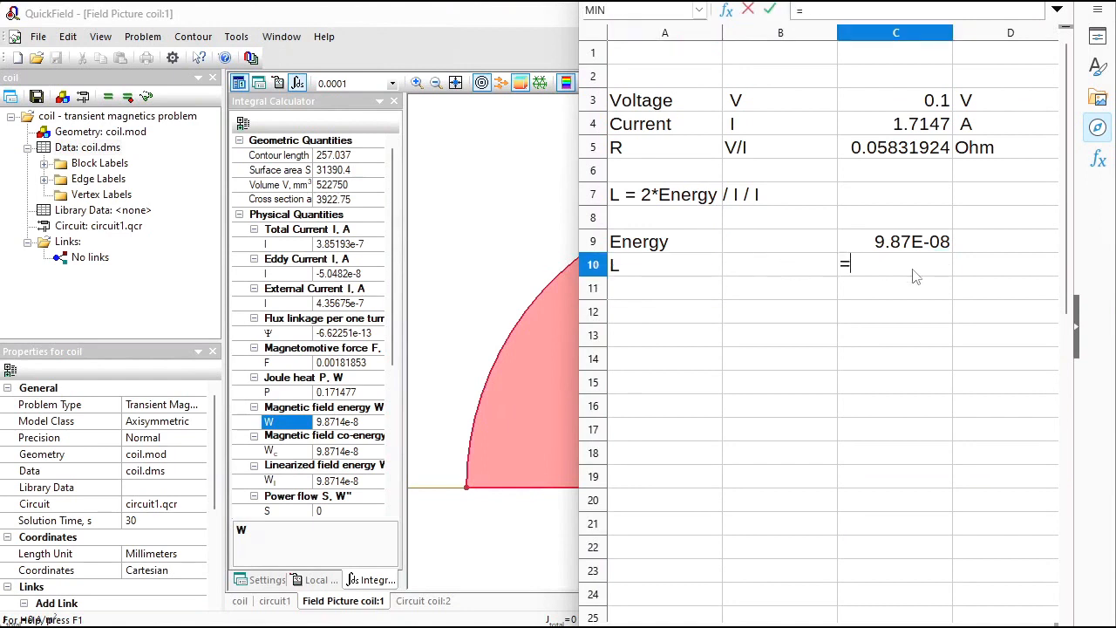
pyautogui.write('2*')
pyautogui.click(925, 246)
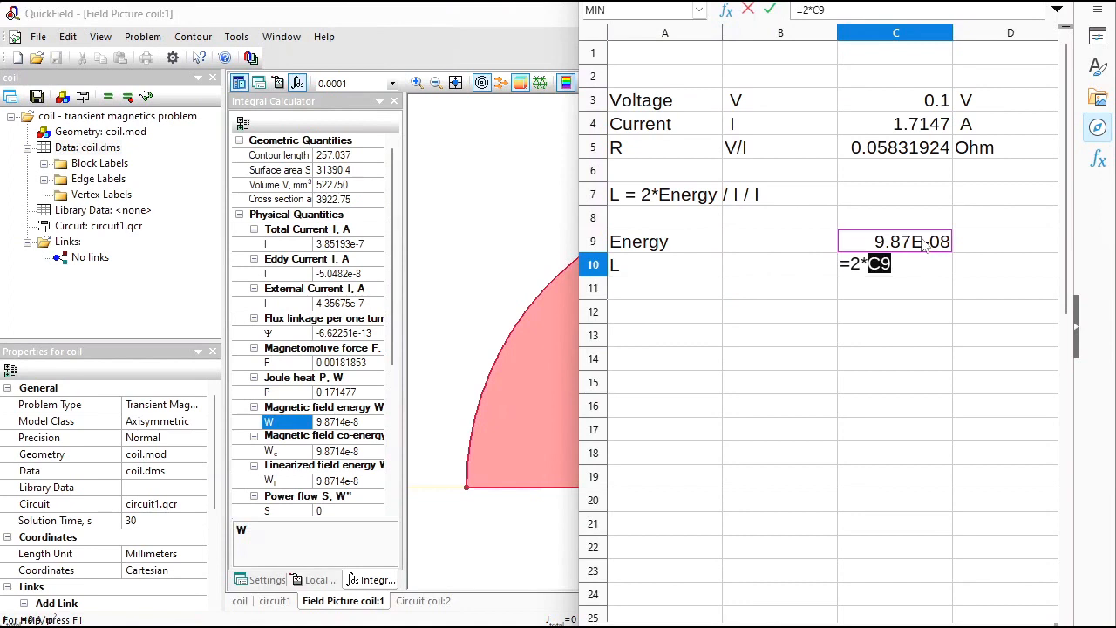
pyautogui.write('/')
pyautogui.click(911, 127)
pyautogui.write('/')
pyautogui.click(912, 126)
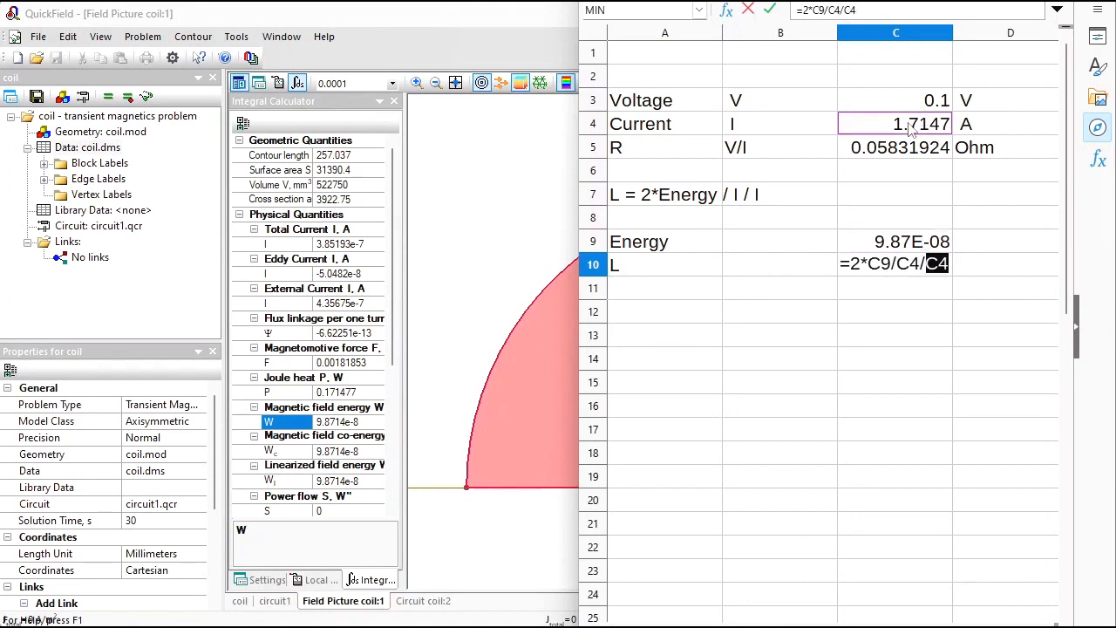
pyautogui.press('Return')
# Enter the unit H for the inductance in D10 and keep L as the row label in A10
pyautogui.press('Up')
pyautogui.press('Right')
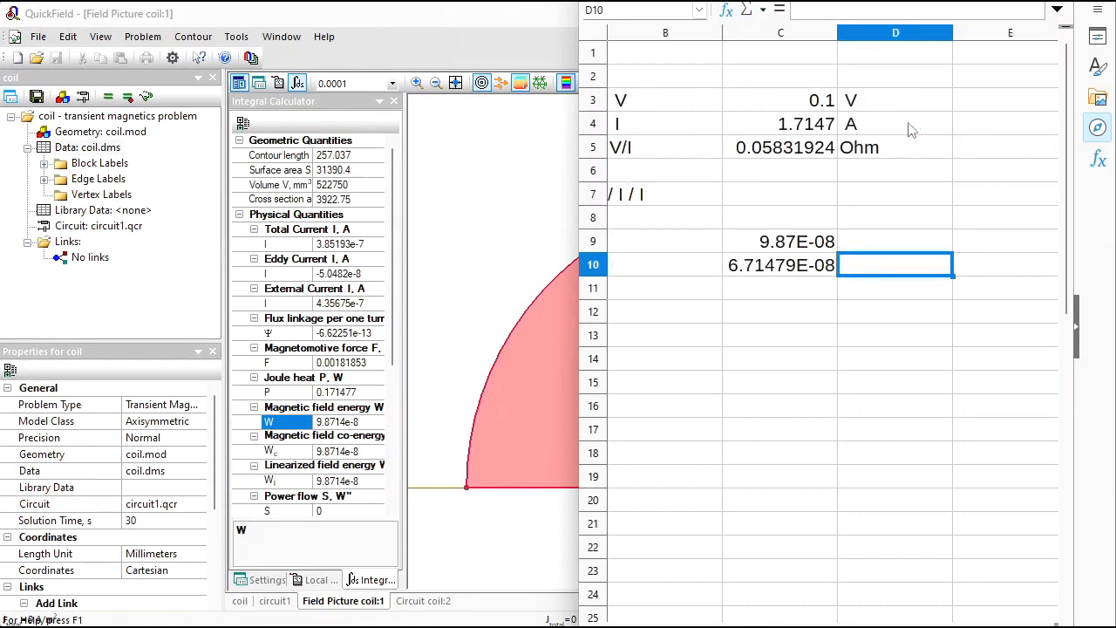
pyautogui.write('H')
pyautogui.press('Left')
pyautogui.press('Left')
pyautogui.press('Left')
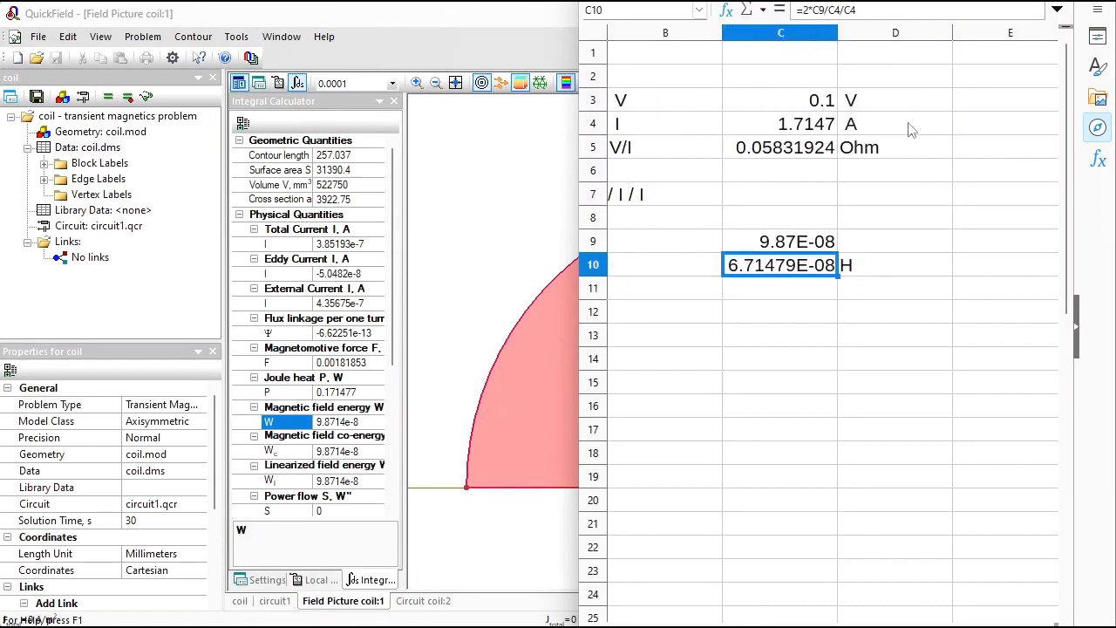
pyautogui.write('L')
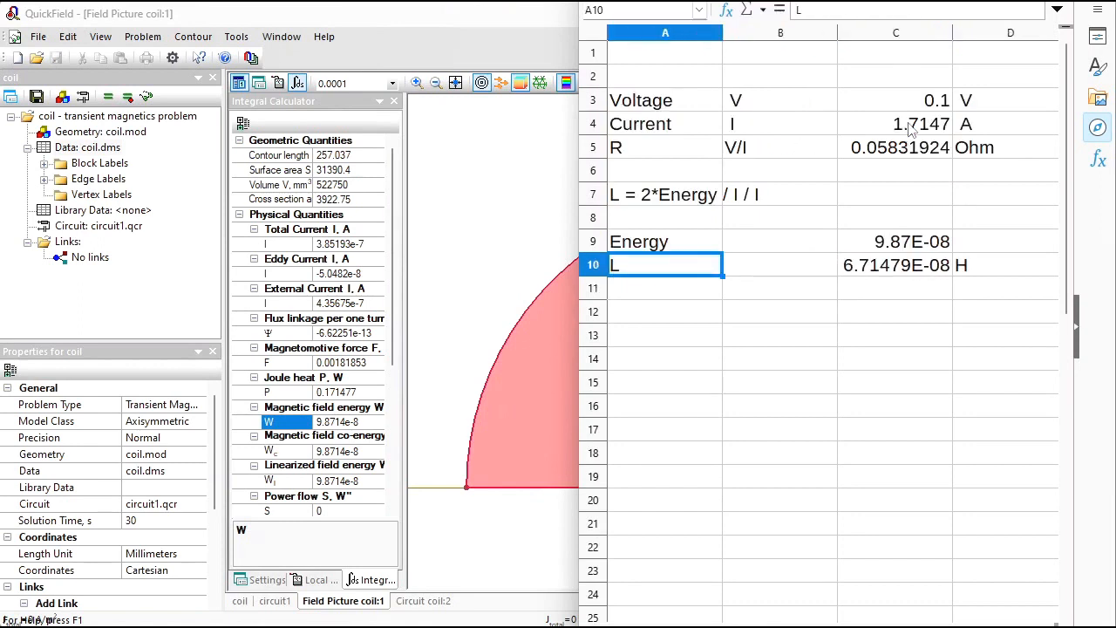
# Switch back to QuickField, open circuit1 and rotate the I- block by 180° to reverse its direction
pyautogui.click(390, 28)
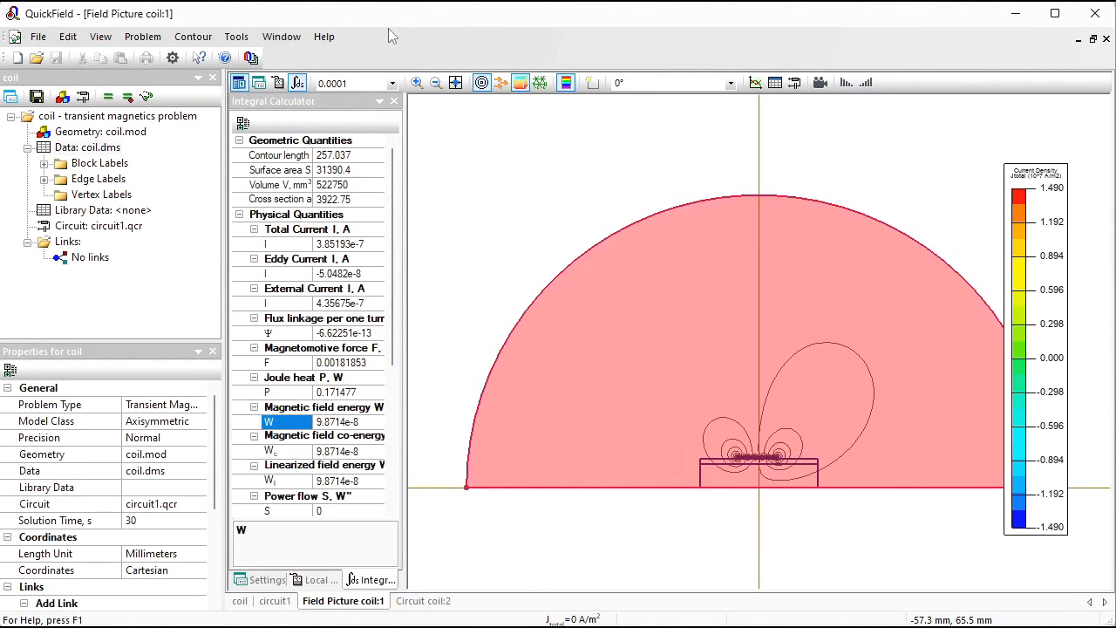
pyautogui.doubleClick(116, 229)
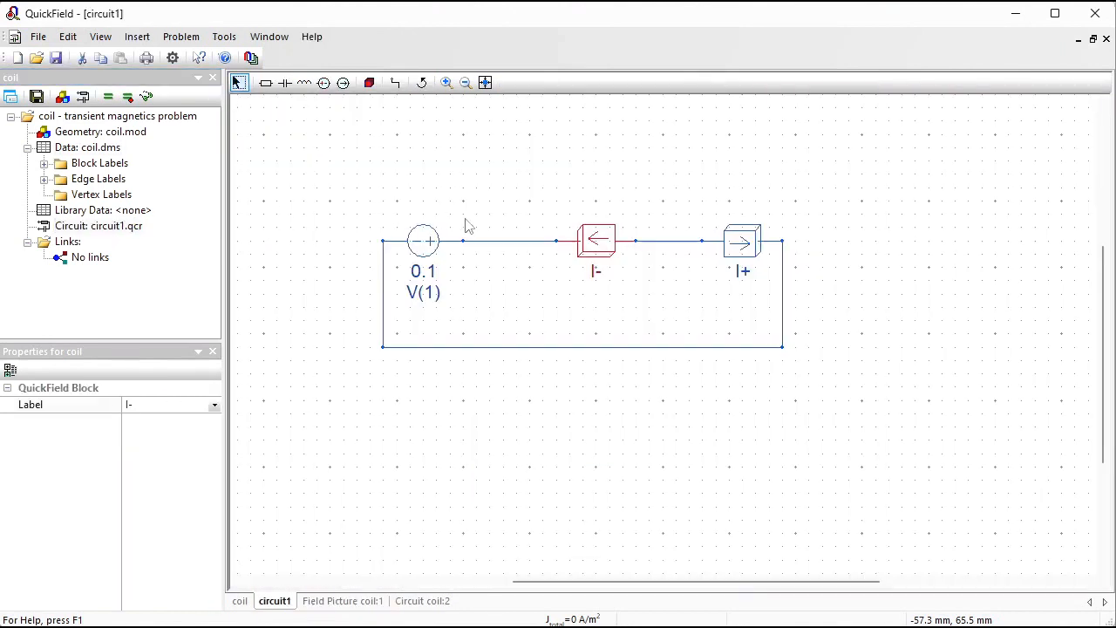
pyautogui.click(600, 242)
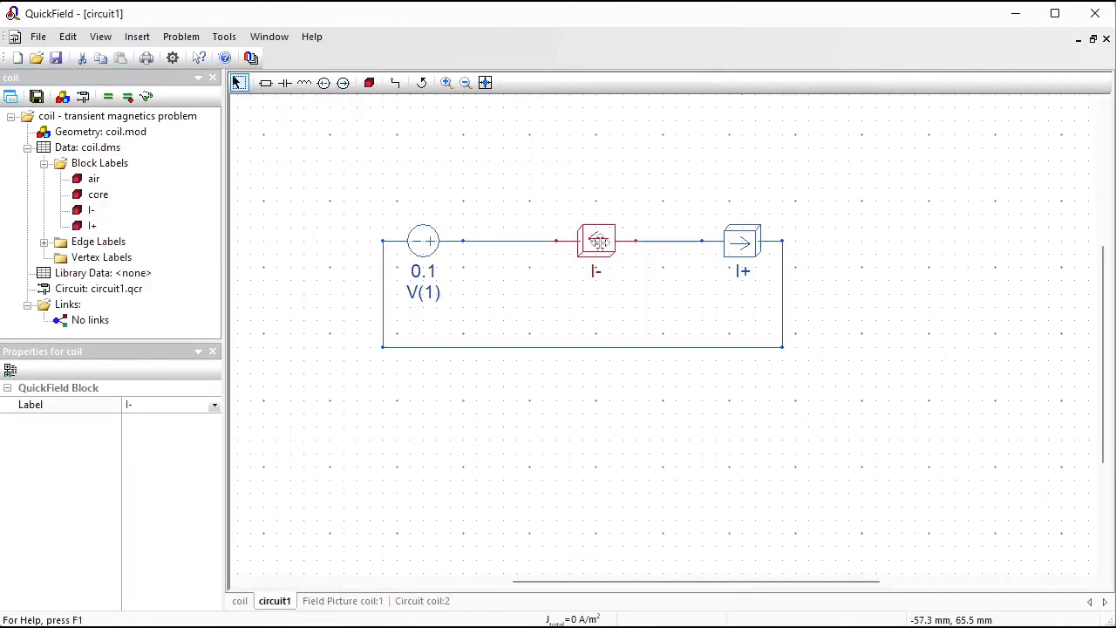
pyautogui.click(423, 83)
pyautogui.click(423, 83)
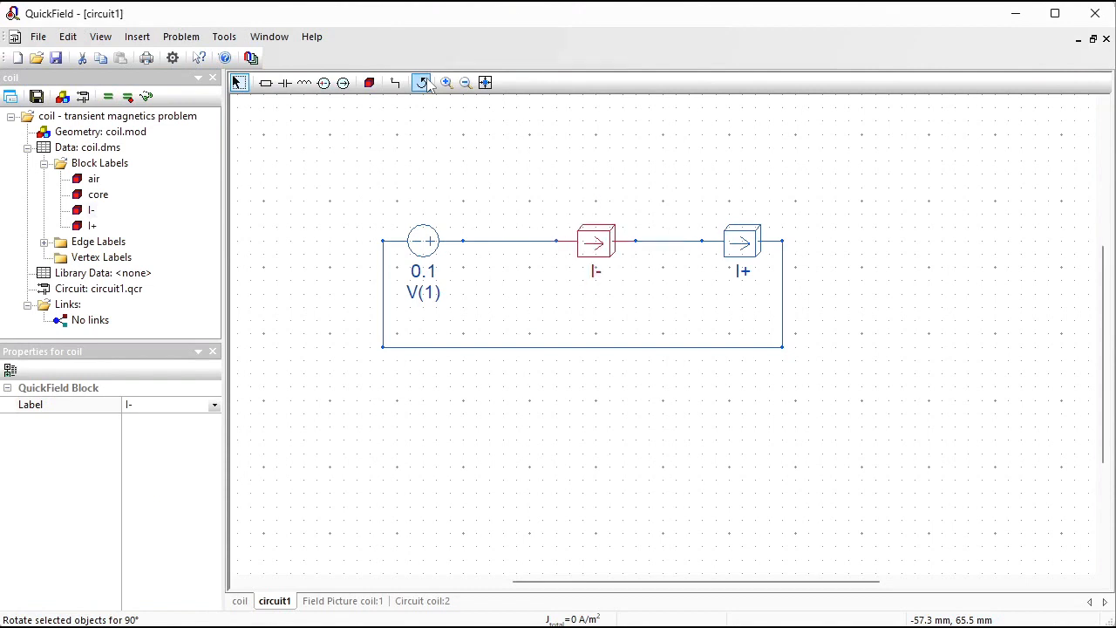
# Solve the coil problem with the reversed I- block and open the field results
pyautogui.click(108, 96)
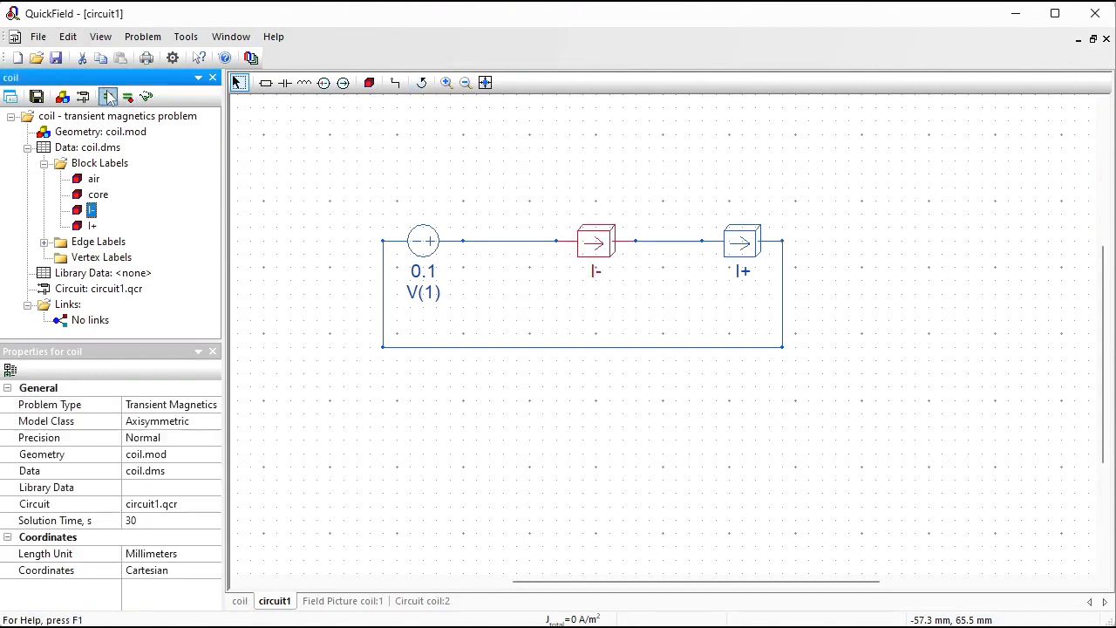
pyautogui.press('Return')
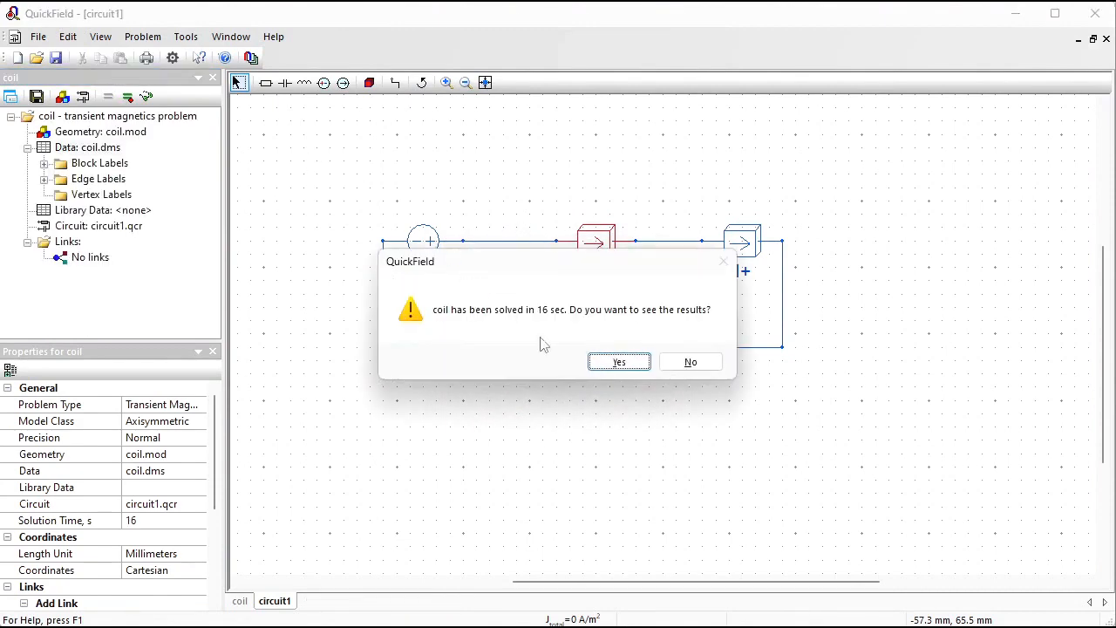
pyautogui.click(618, 364)
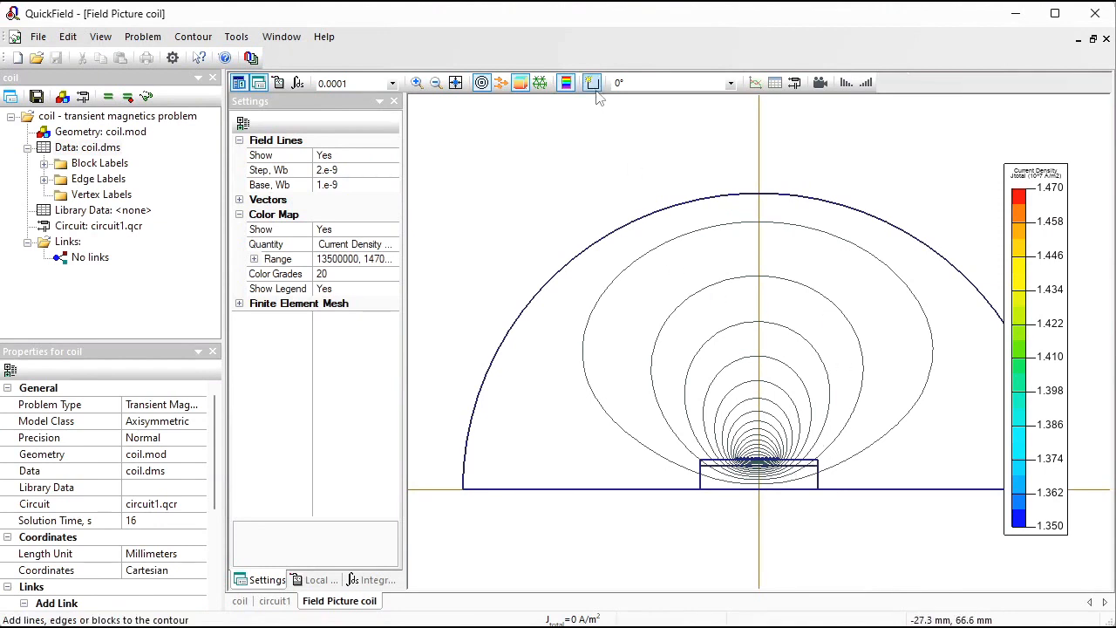
# Examine the current over time of voltage source V(1) in the circuit results
pyautogui.click(795, 83)
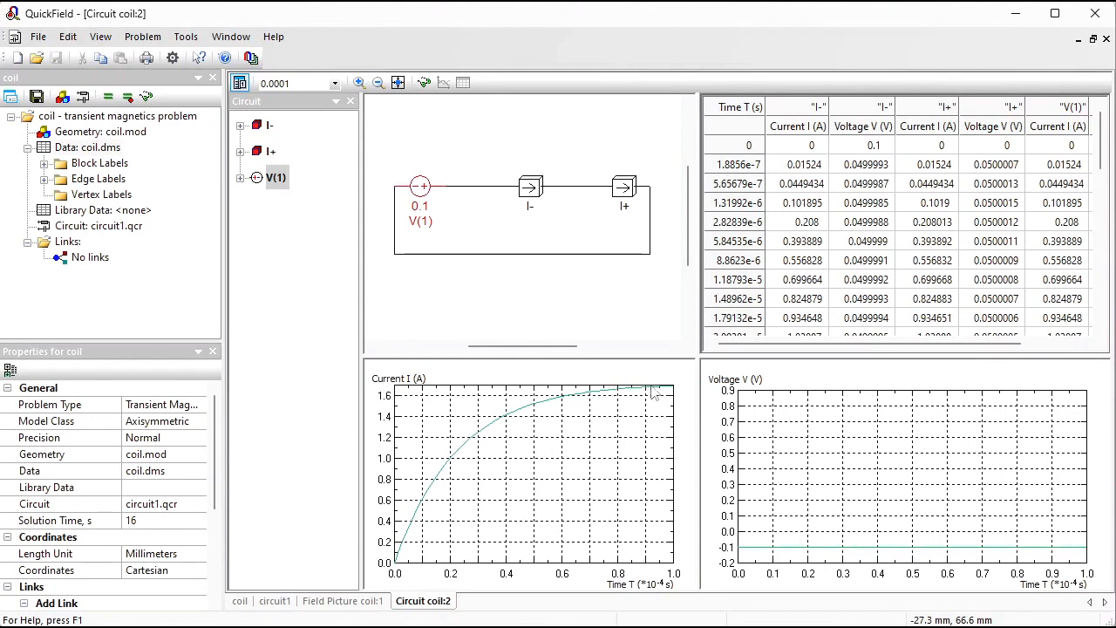
pyautogui.click(241, 178)
pyautogui.click(277, 203)
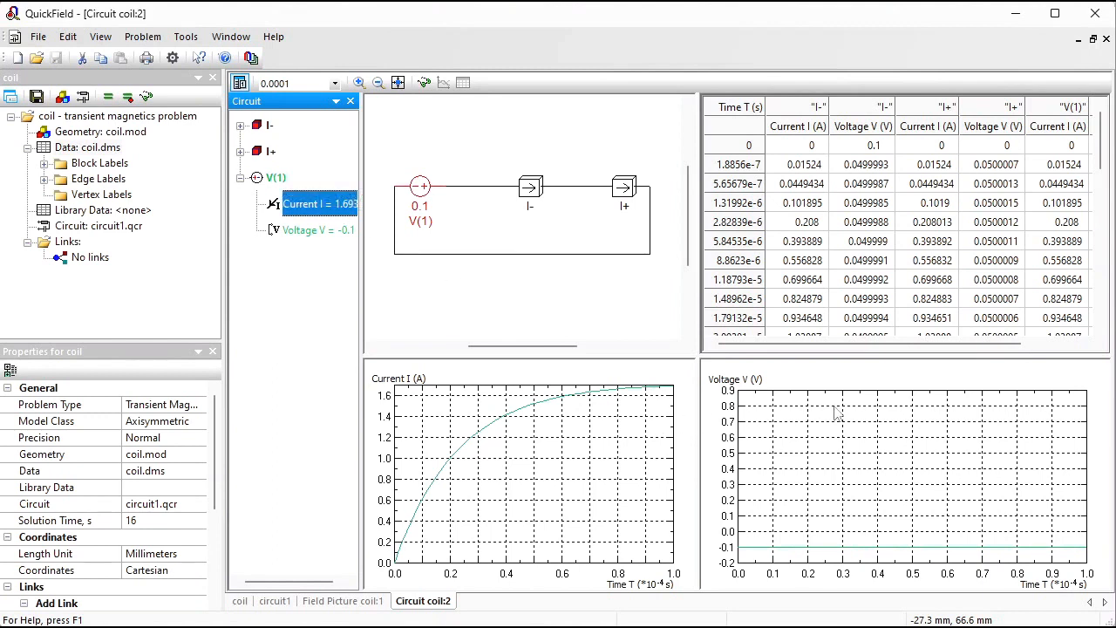
# Set the coil problem's integration time to calculate up to 0.0002 s
pyautogui.click(10, 98)
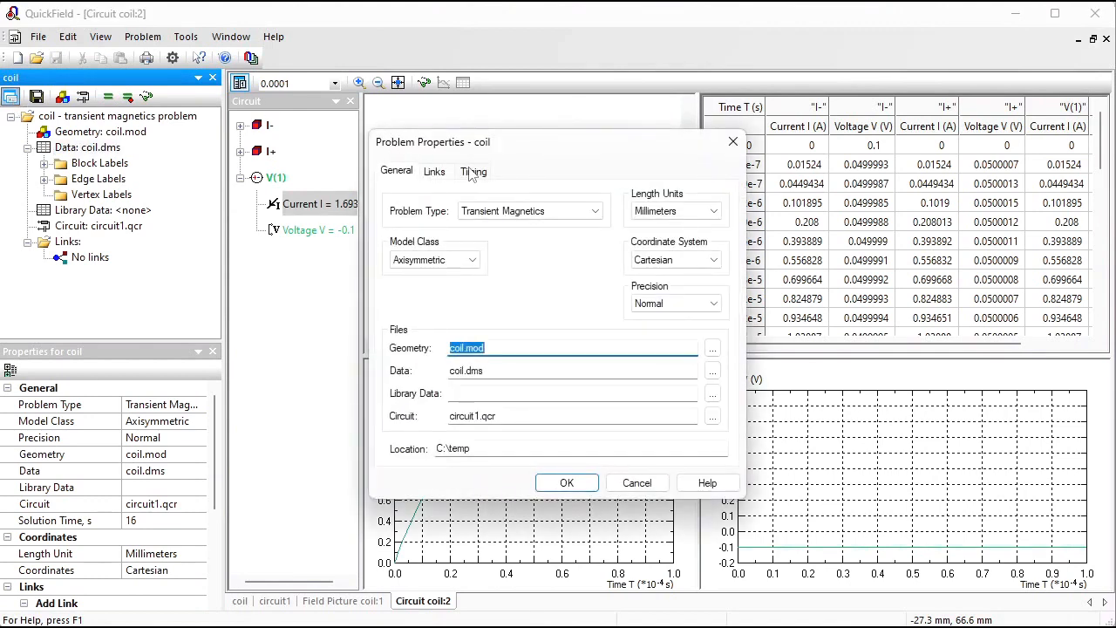
pyautogui.click(473, 171)
pyautogui.click(575, 218)
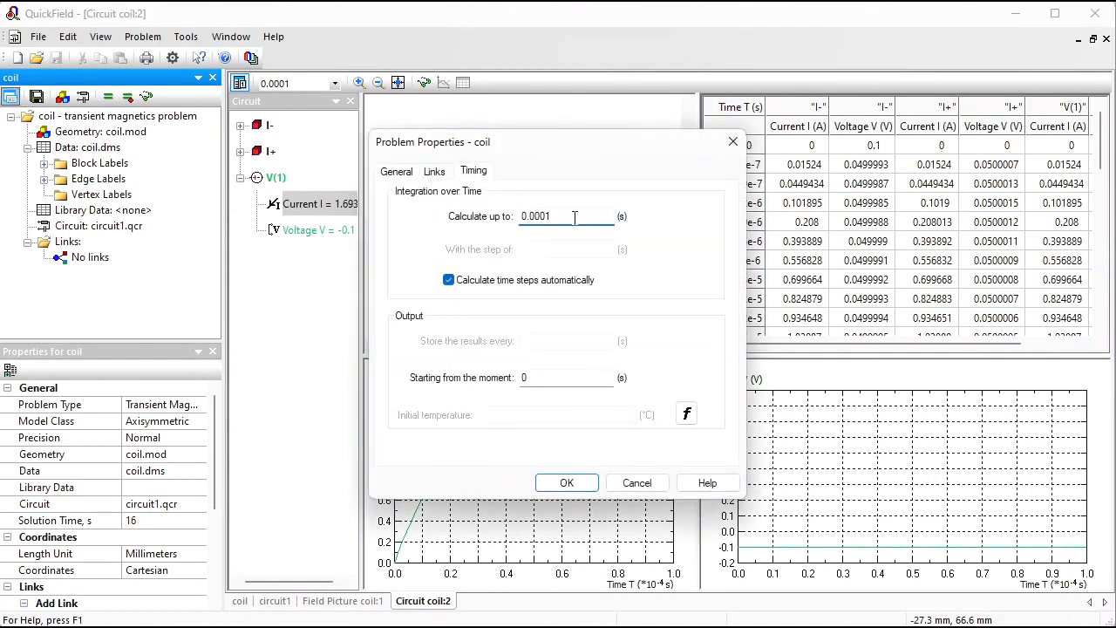
pyautogui.click(566, 482)
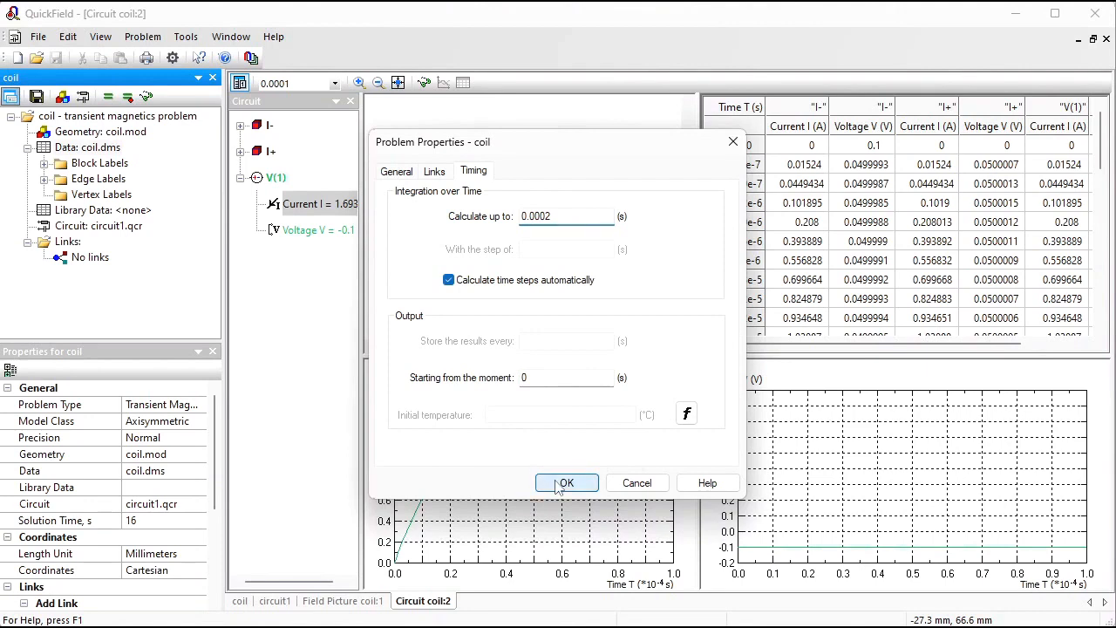
pyautogui.press('Return')
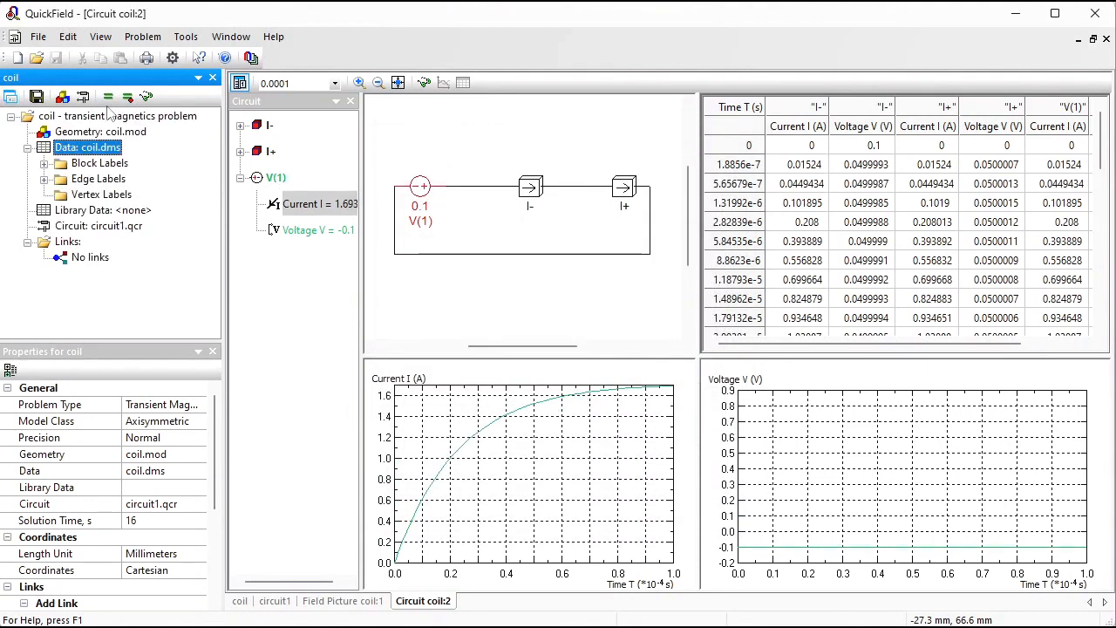
# Solve the coil problem again with the extended integration time and open the results
pyautogui.click(107, 97)
pyautogui.press('Return')
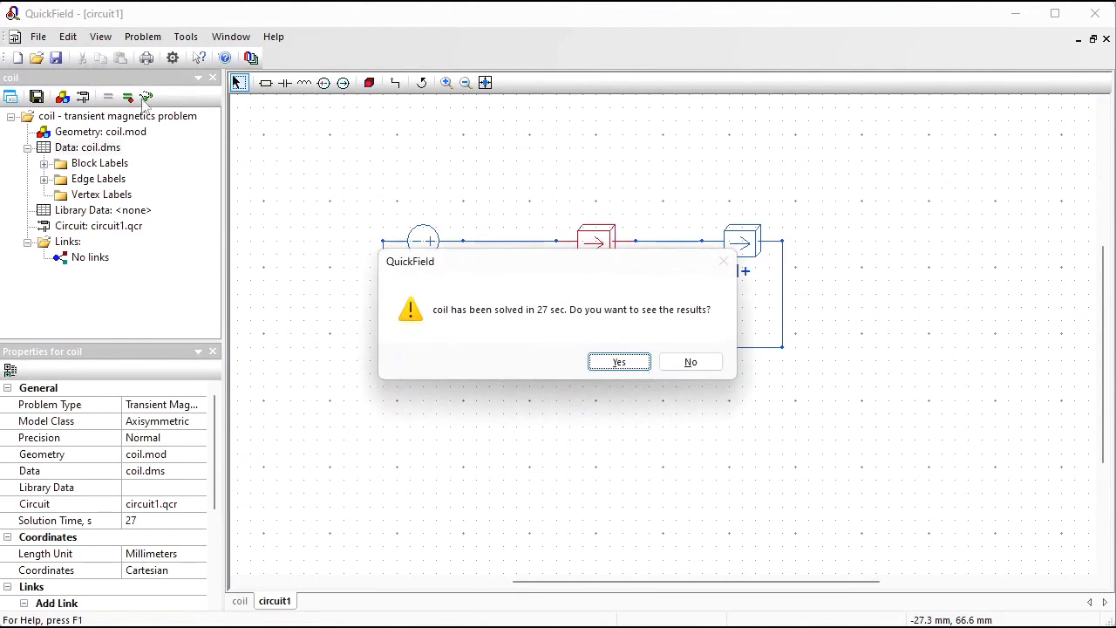
pyautogui.click(616, 363)
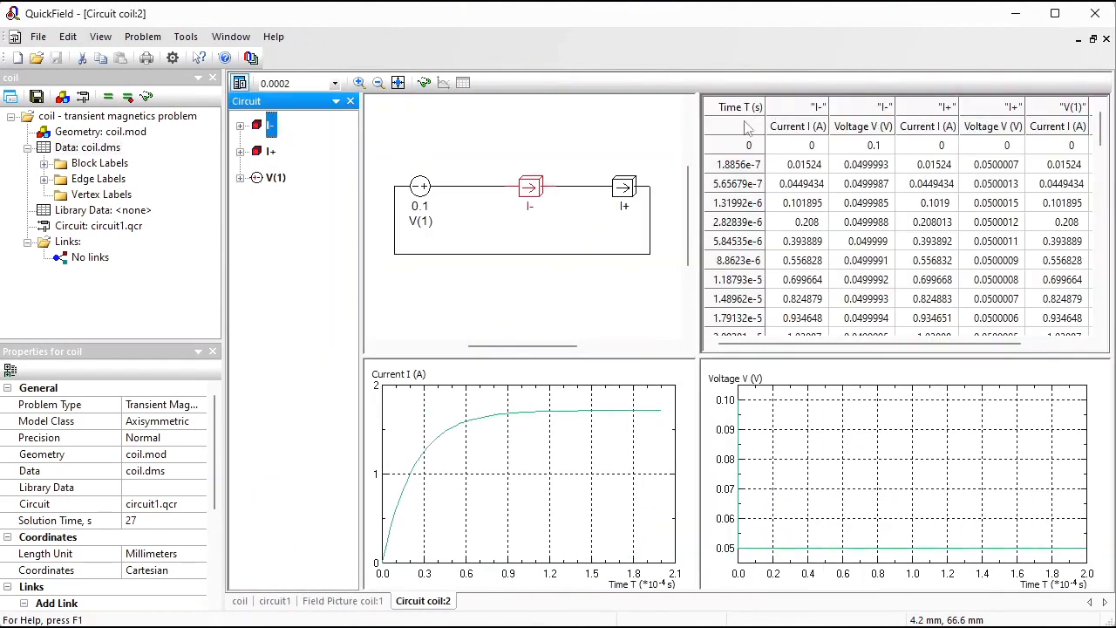
# Check the current of source V(1) in the circuit results against the current in the spreadsheet
pyautogui.click(252, 178)
pyautogui.click(240, 179)
pyautogui.click(276, 206)
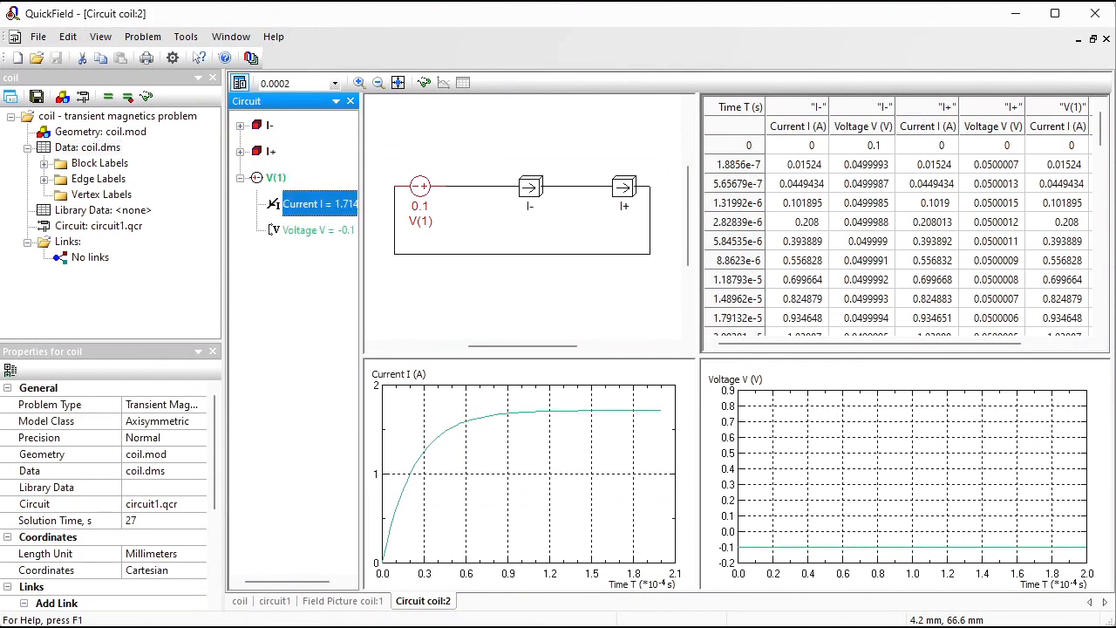
pyautogui.hotkey('alt', 'Tab')
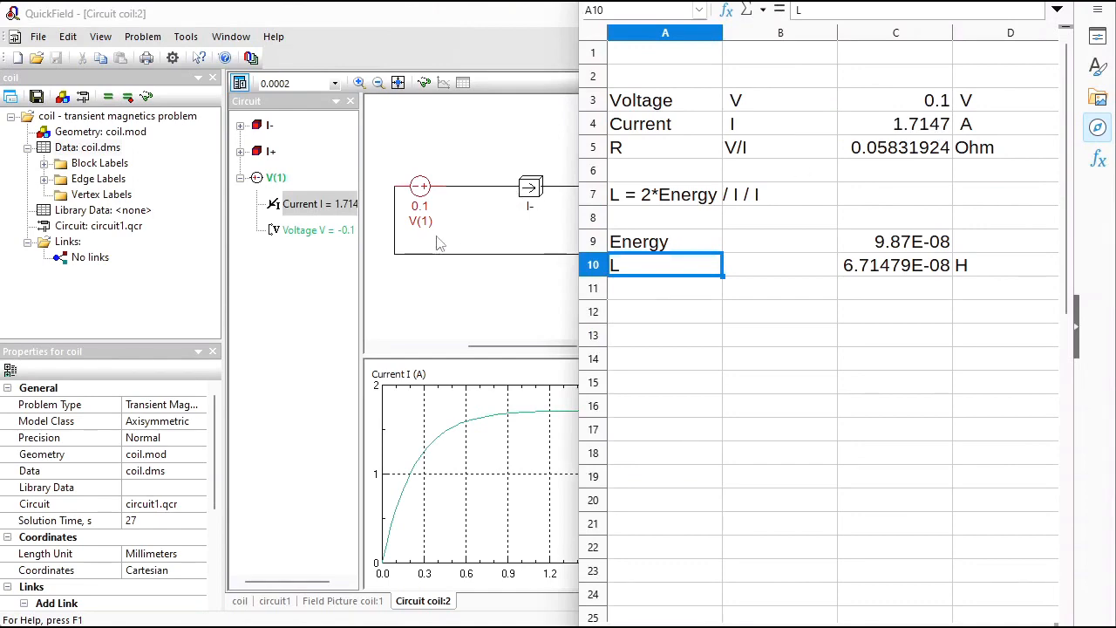
pyautogui.click(347, 215)
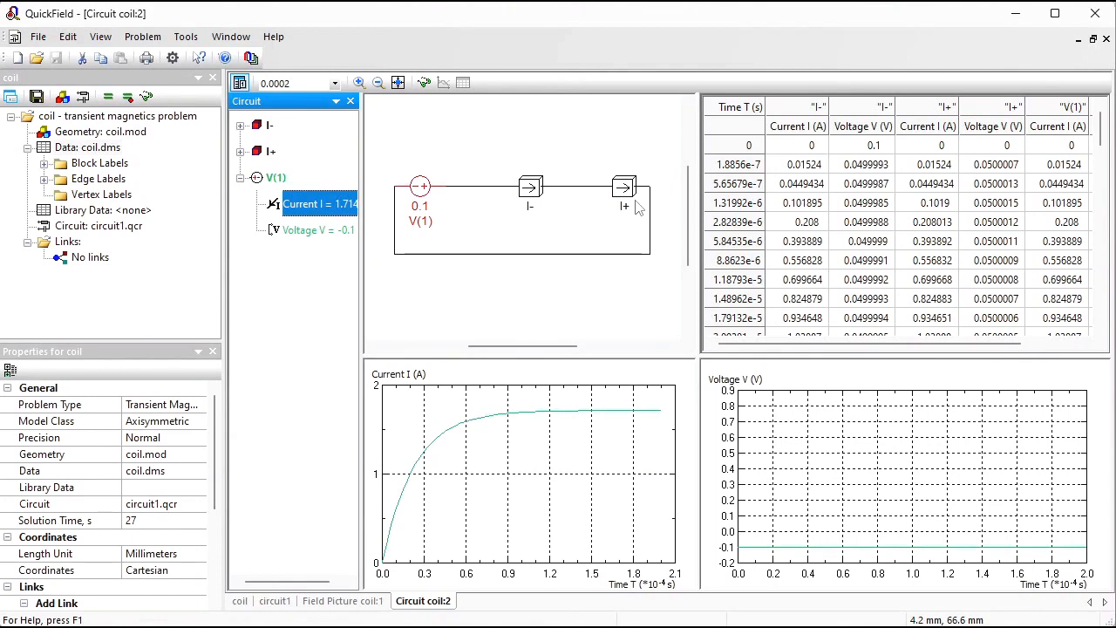
# In the field picture, build a closed contour around the whole model from the axis edges and the outer arc
pyautogui.click(352, 601)
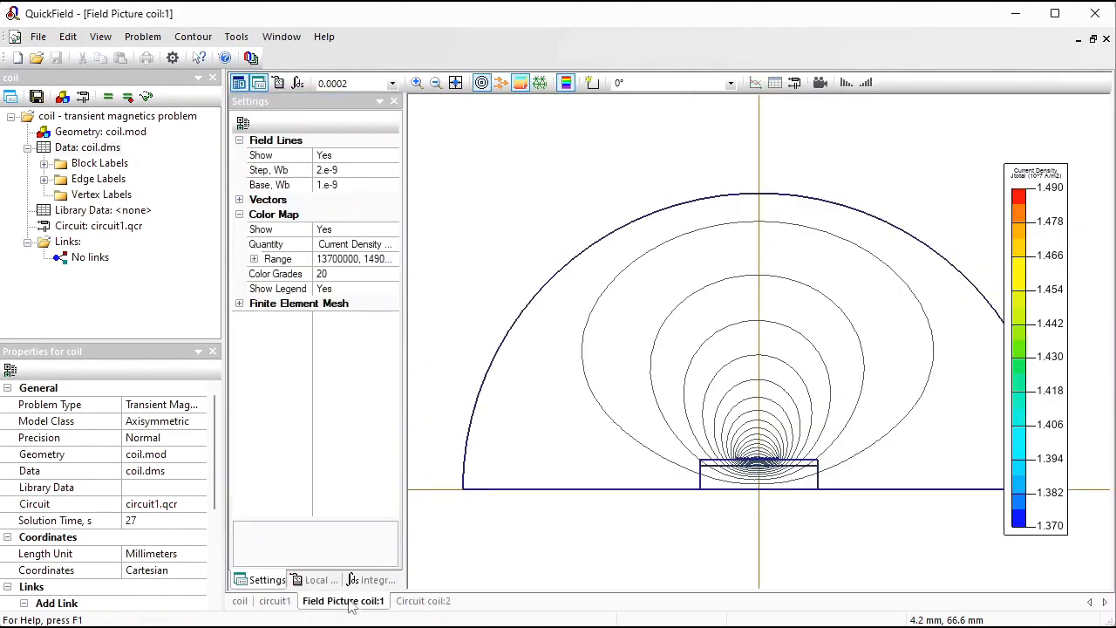
pyautogui.click(592, 82)
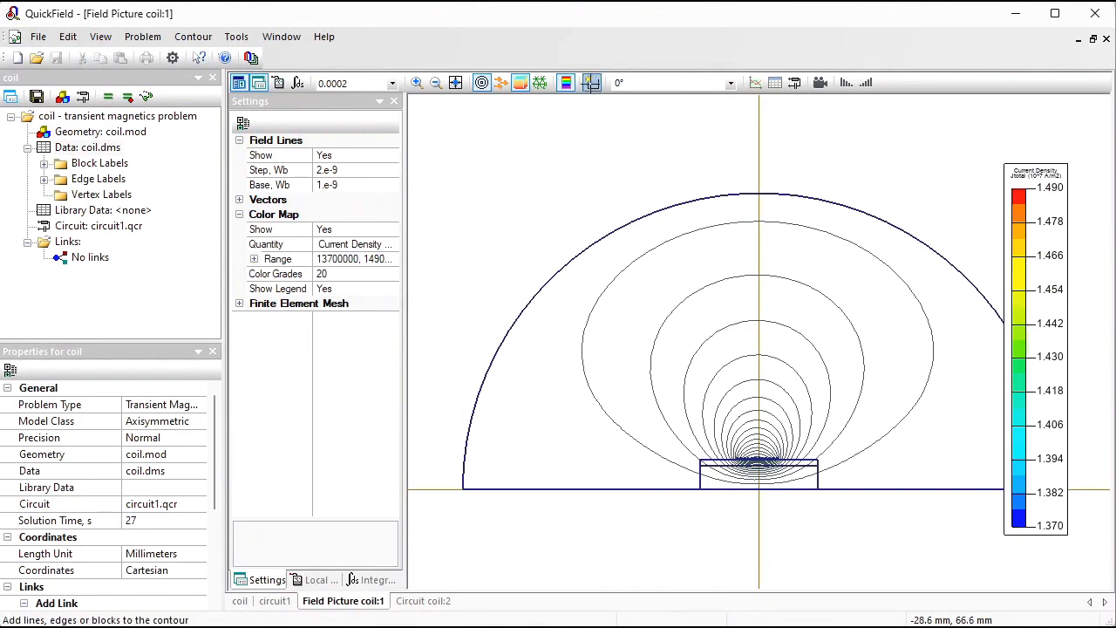
pyautogui.click(587, 490)
pyautogui.click(746, 489)
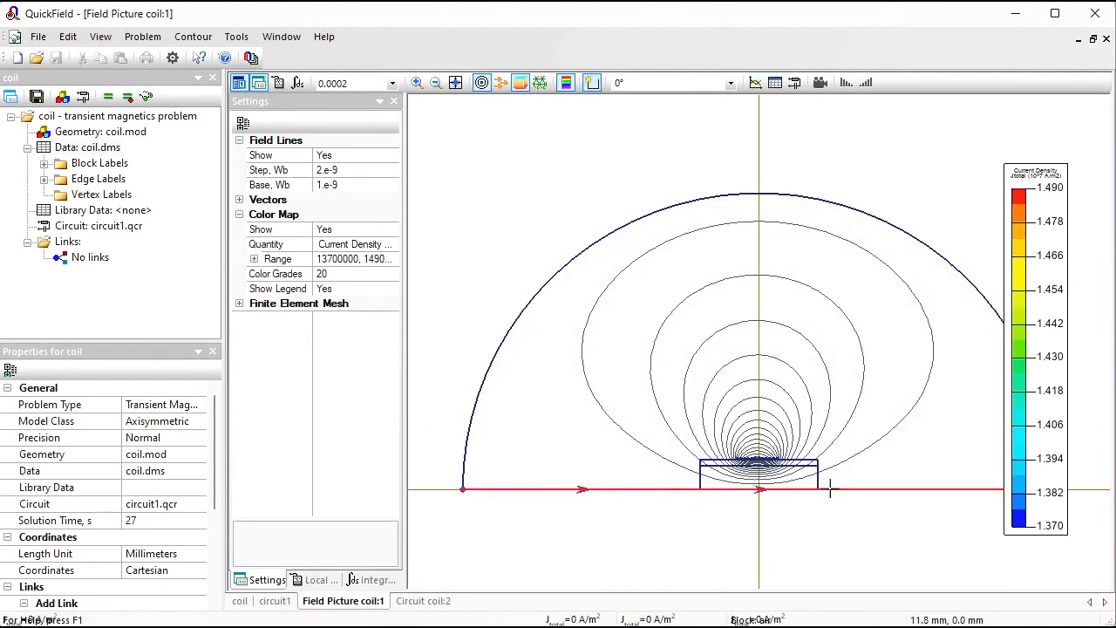
pyautogui.click(957, 270)
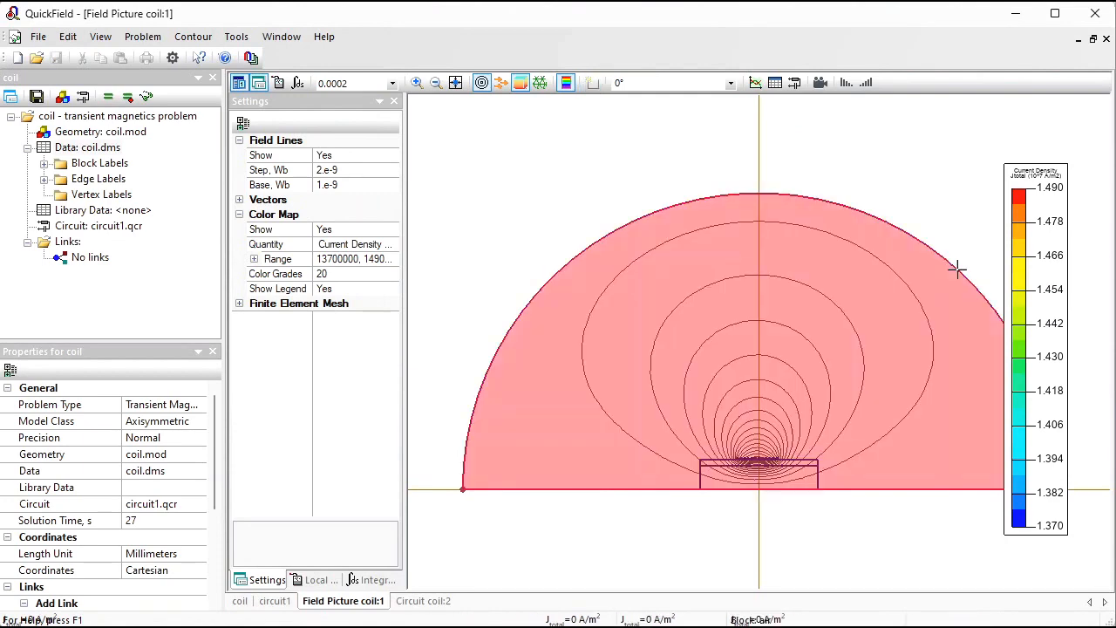
# Copy the magnetic field energy W from the contour's integral values into spreadsheet cell C12
pyautogui.click(375, 582)
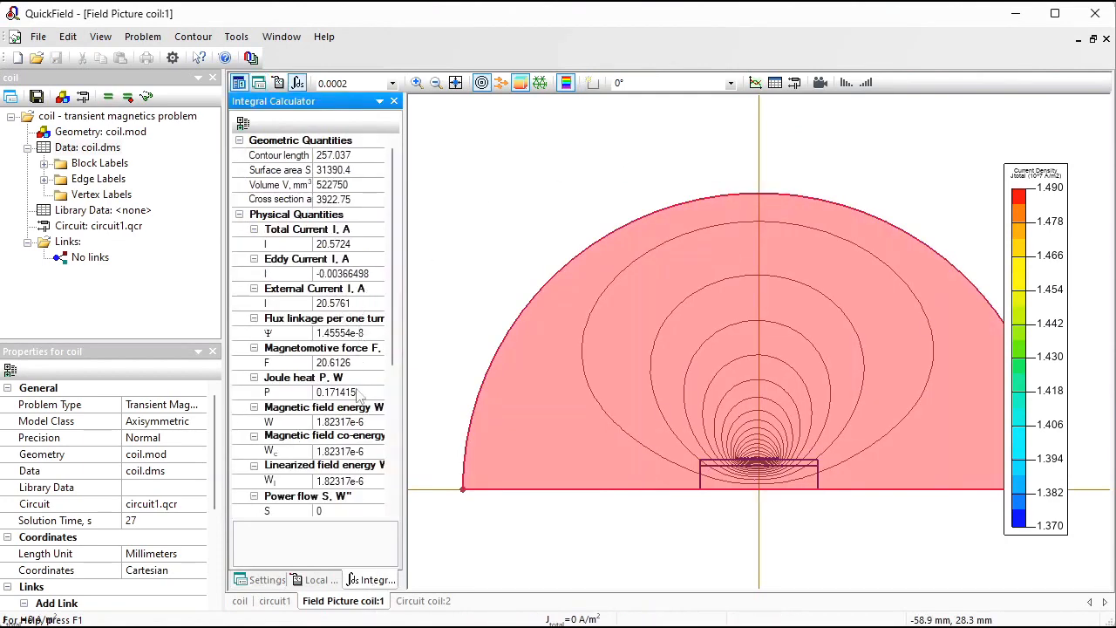
pyautogui.click(368, 422)
pyautogui.moveTo(370, 422); pyautogui.dragTo(326, 422)
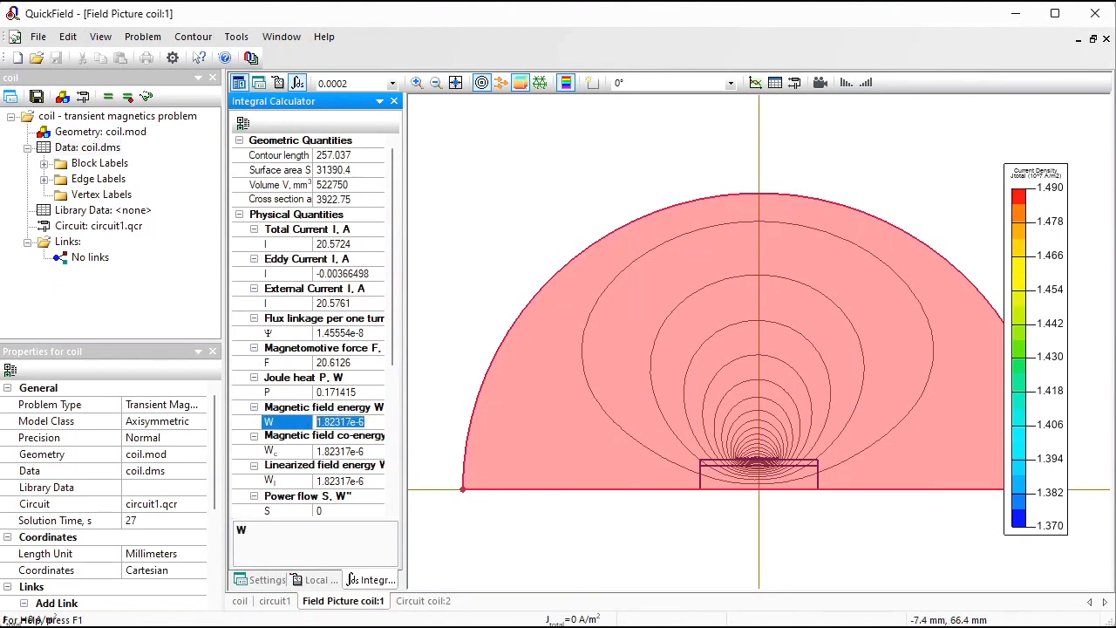
pyautogui.hotkey('alt', 'Tab')
pyautogui.click(893, 312)
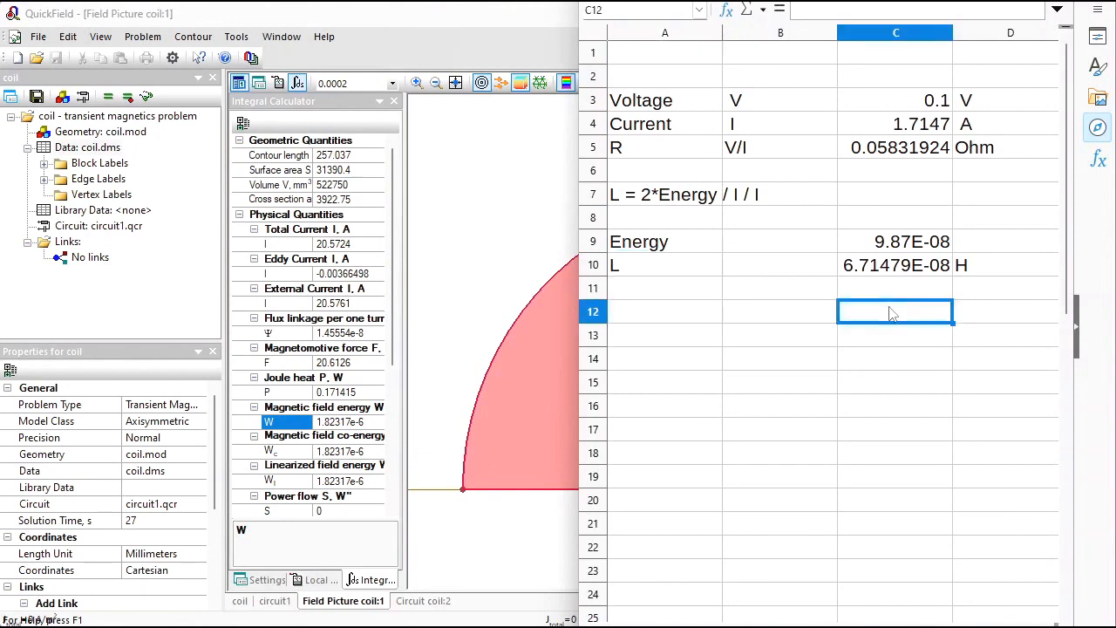
pyautogui.write('1.82E-06')
# Copy the L label from cell A10 to A13
pyautogui.click(628, 265)
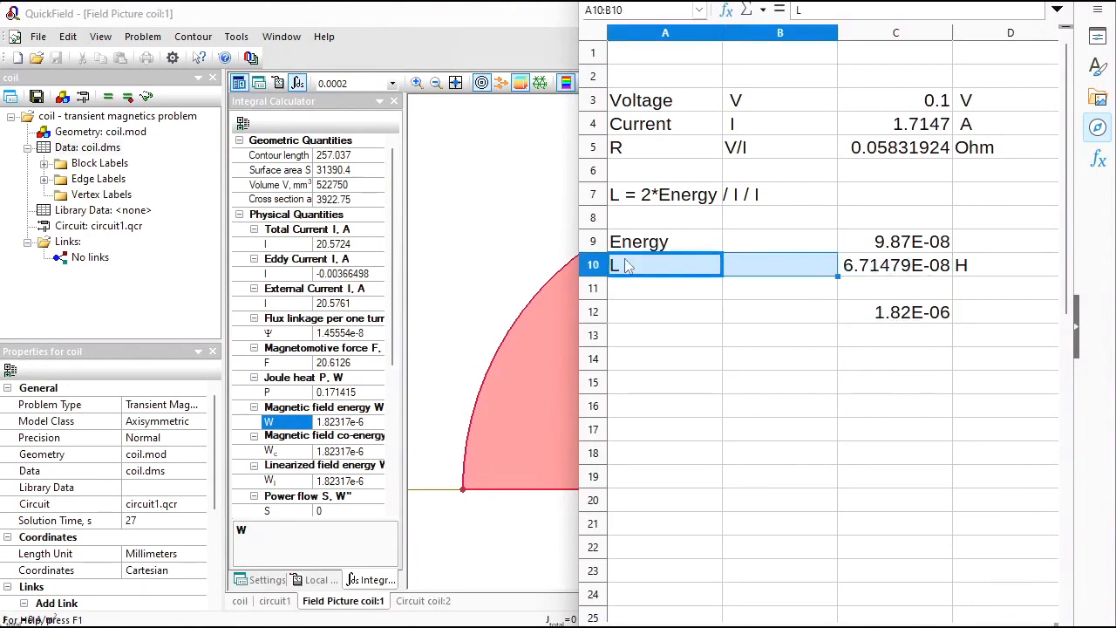
pyautogui.hotkey('ctrl', 'c')
pyautogui.press('Down')
pyautogui.press('Down')
pyautogui.press('Down')
pyautogui.hotkey('ctrl', 'v')
# Calculate the inductance for the reversed block in C13 with =2*C12/C4/C4
pyautogui.click(916, 335)
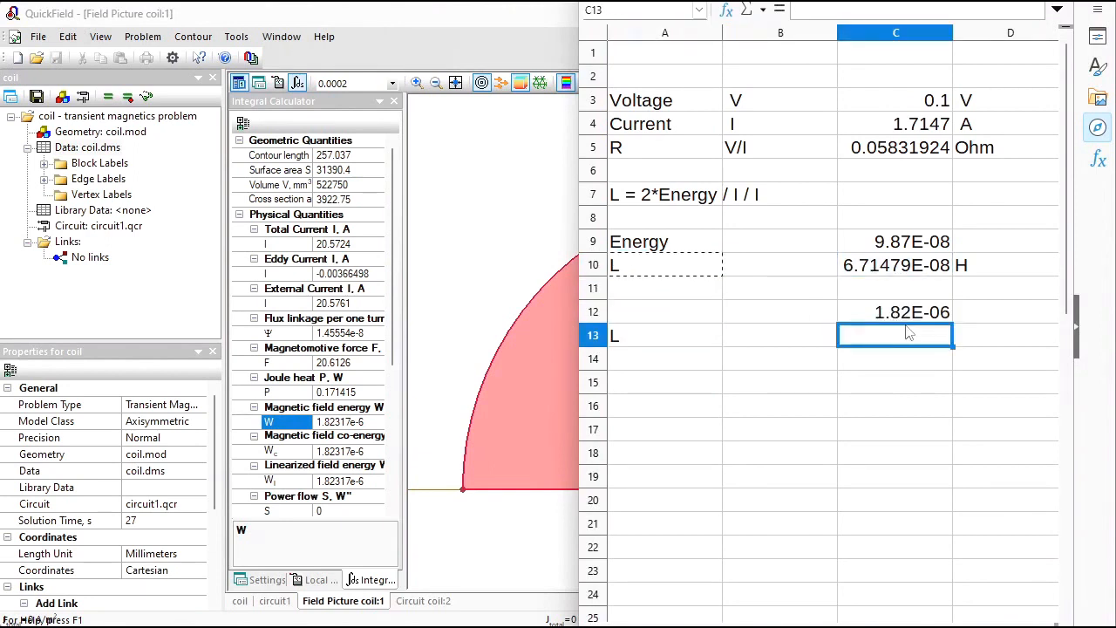
pyautogui.write('=')
pyautogui.click(908, 314)
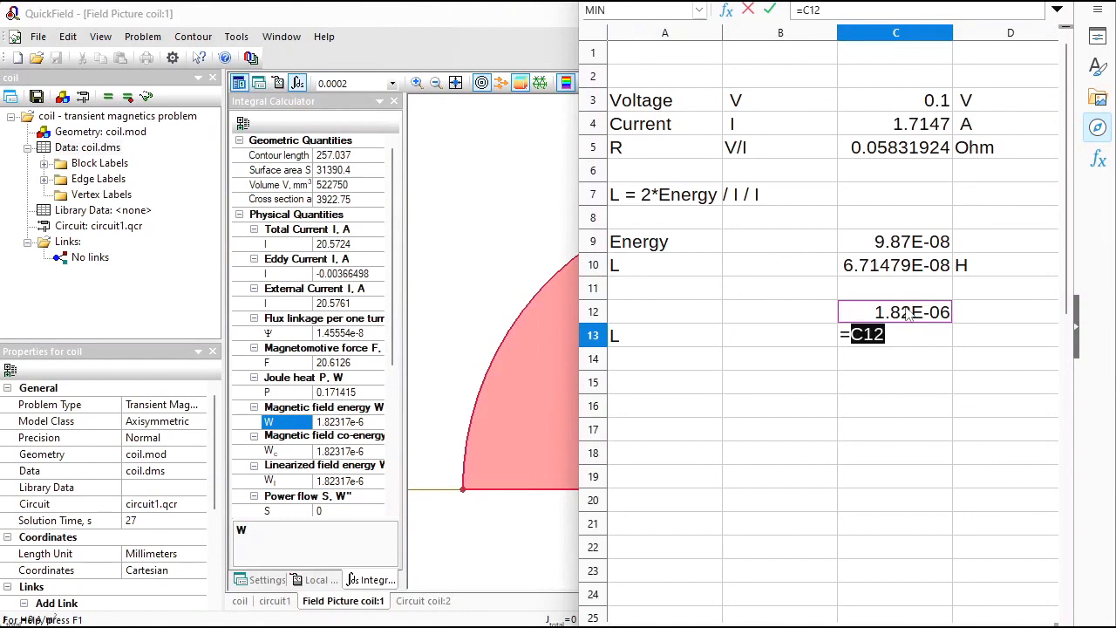
pyautogui.press('BackSpace')
pyautogui.press('BackSpace')
pyautogui.press('BackSpace')
pyautogui.write('2*')
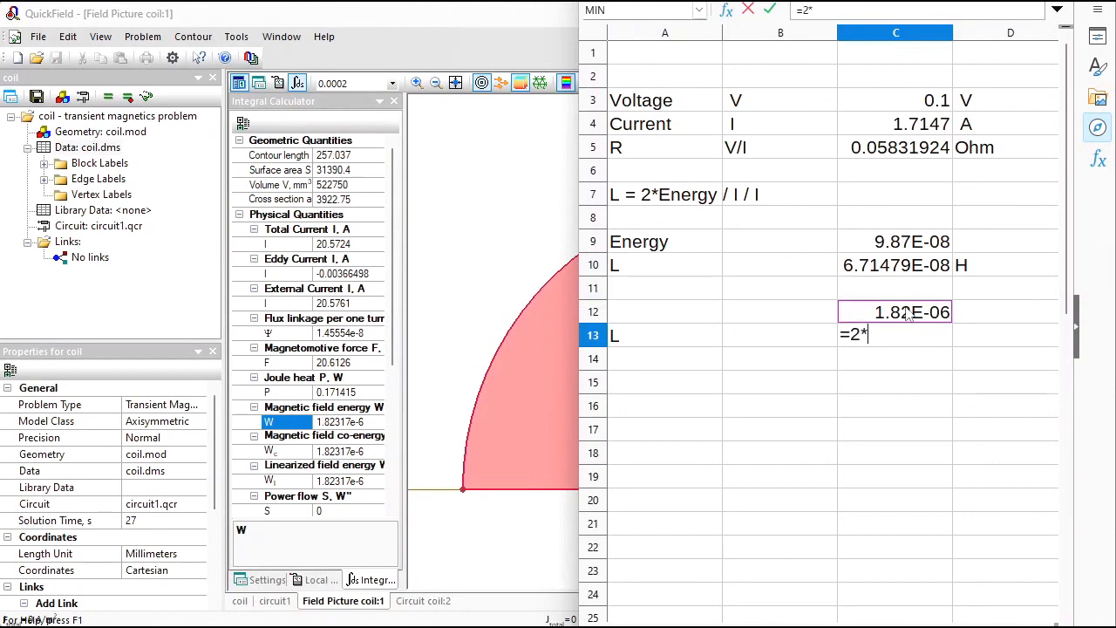
pyautogui.click(907, 314)
pyautogui.write('/')
pyautogui.click(917, 125)
pyautogui.write('/')
pyautogui.click(918, 125)
pyautogui.press('Return')
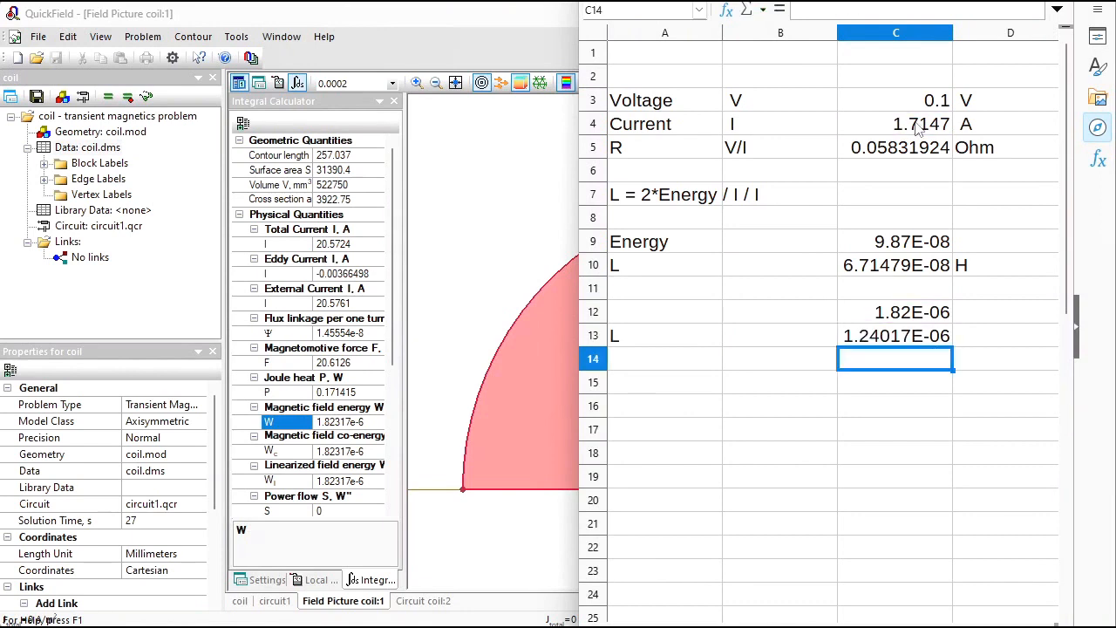
# Enter the unit H for the new inductance in D13
pyautogui.press('Up')
pyautogui.press('Right')
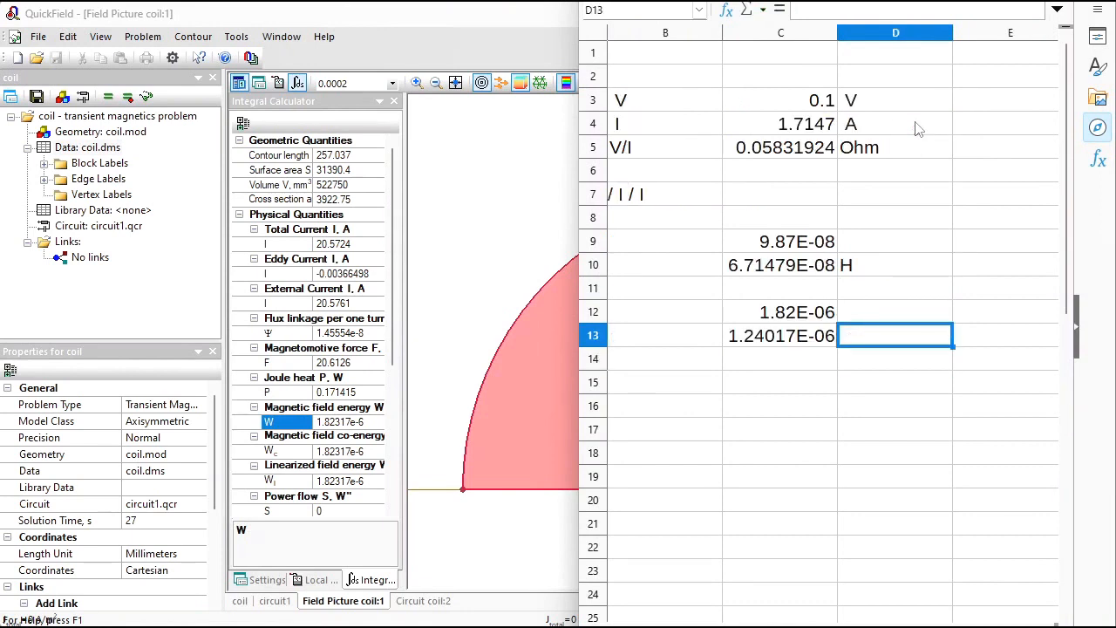
pyautogui.write('H')
pyautogui.press('Left')
pyautogui.press('Left')
pyautogui.press('Left')
pyautogui.press('Up')
pyautogui.press('Up')
pyautogui.press('Up')
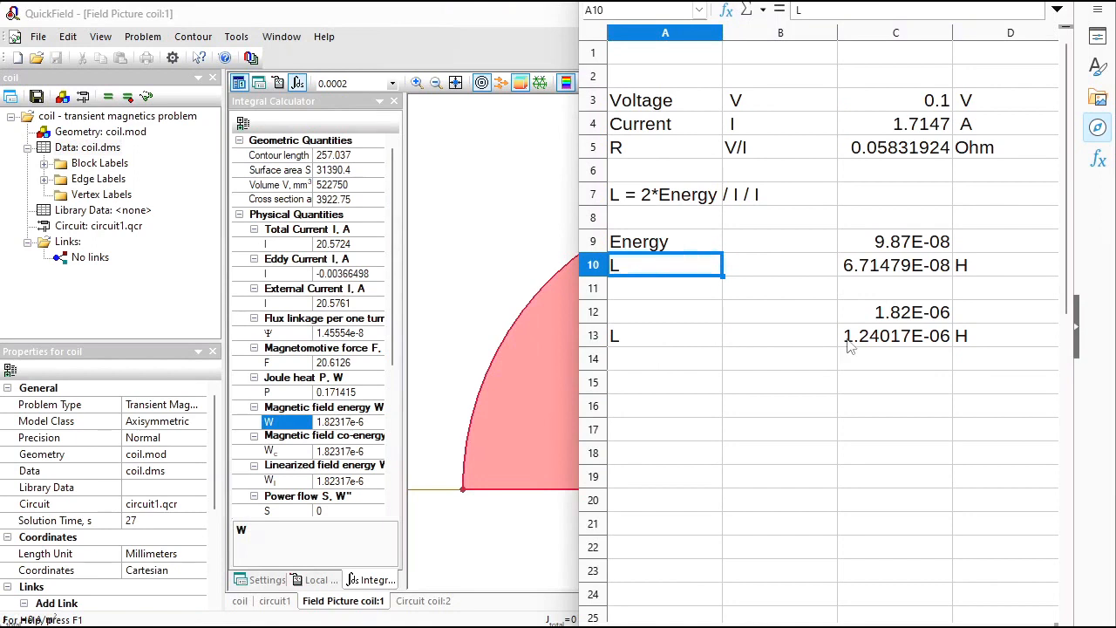
# Calculate the ratio of the two inductances in C15 with =C13/C10
pyautogui.write('=')
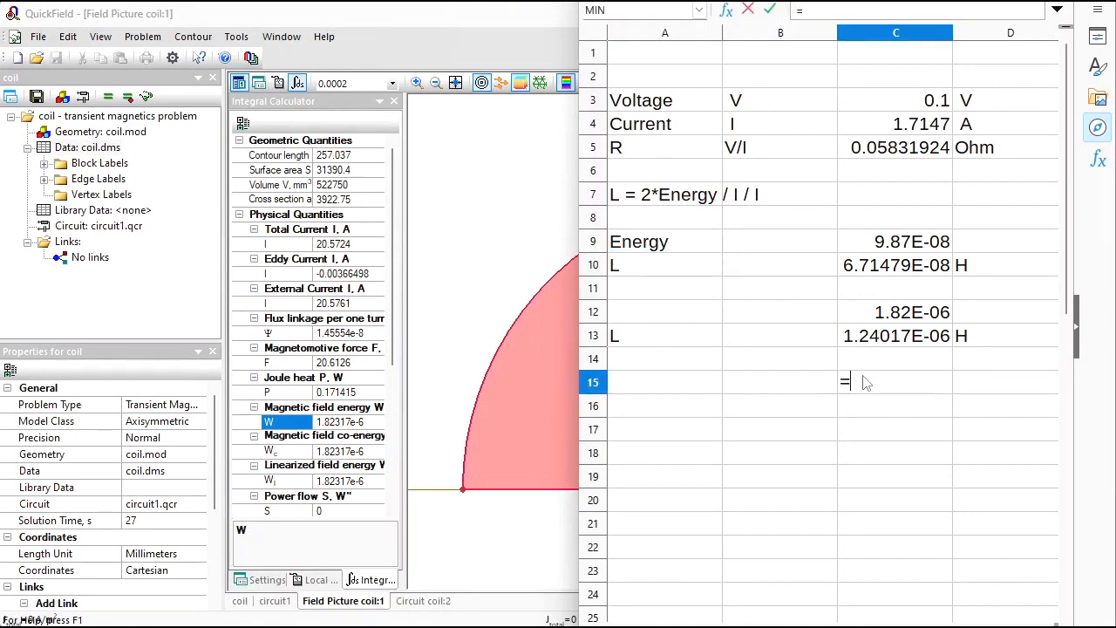
pyautogui.click(875, 341)
pyautogui.write('/')
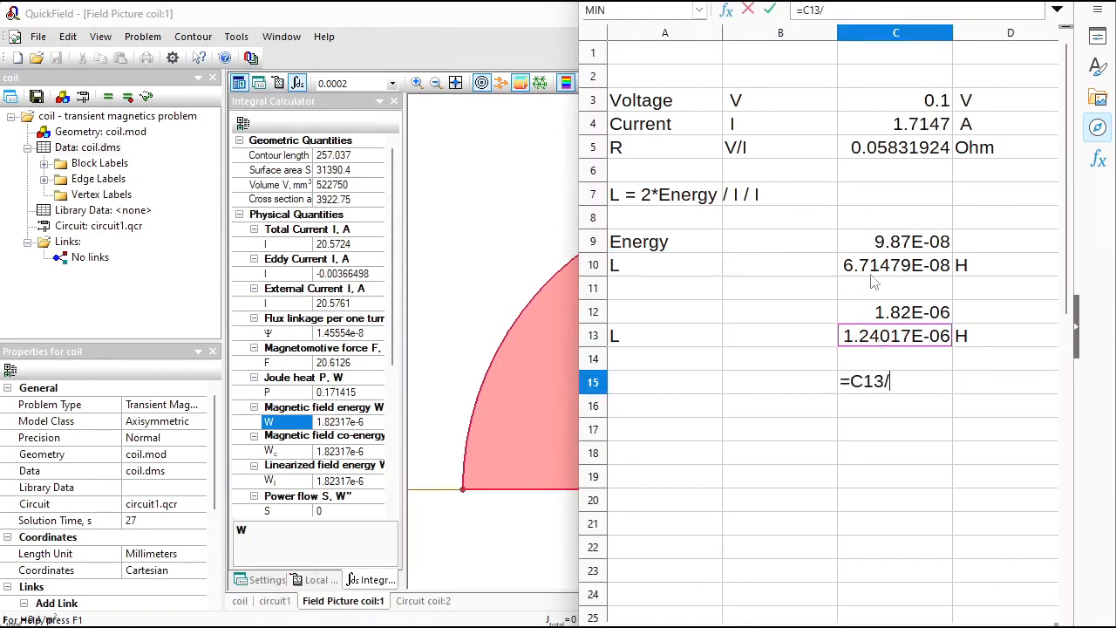
pyautogui.click(876, 270)
pyautogui.press('Return')
pyautogui.press('Up')
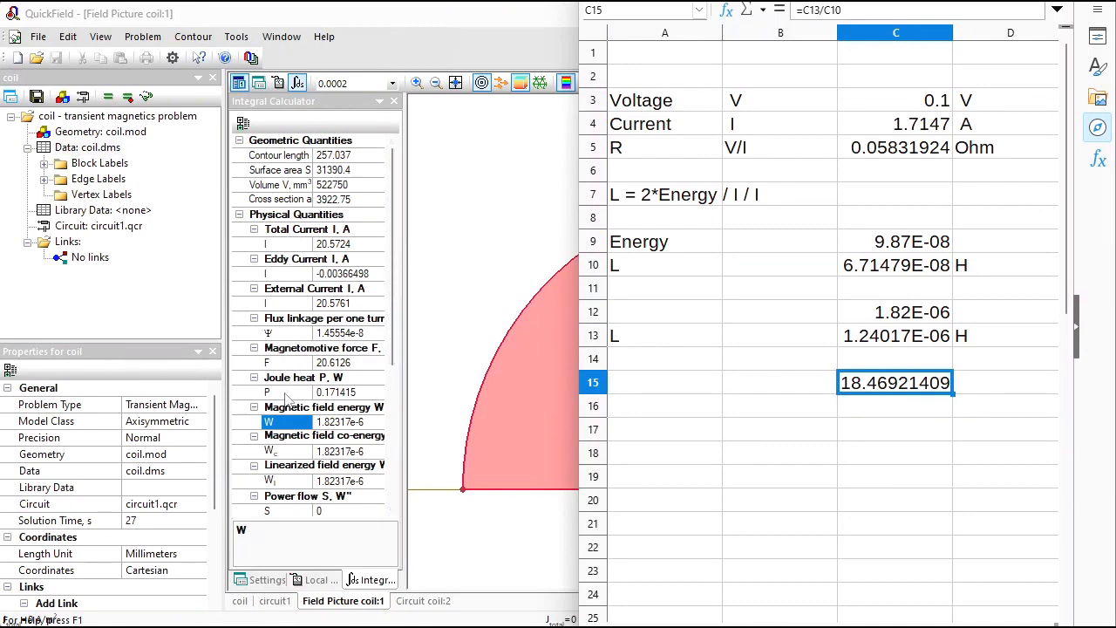
# Select the Joule heat value P in the integral results, and calculate the comparison power in spreadsheet cell C17 with =C5*C4*C4
pyautogui.click(336, 392)
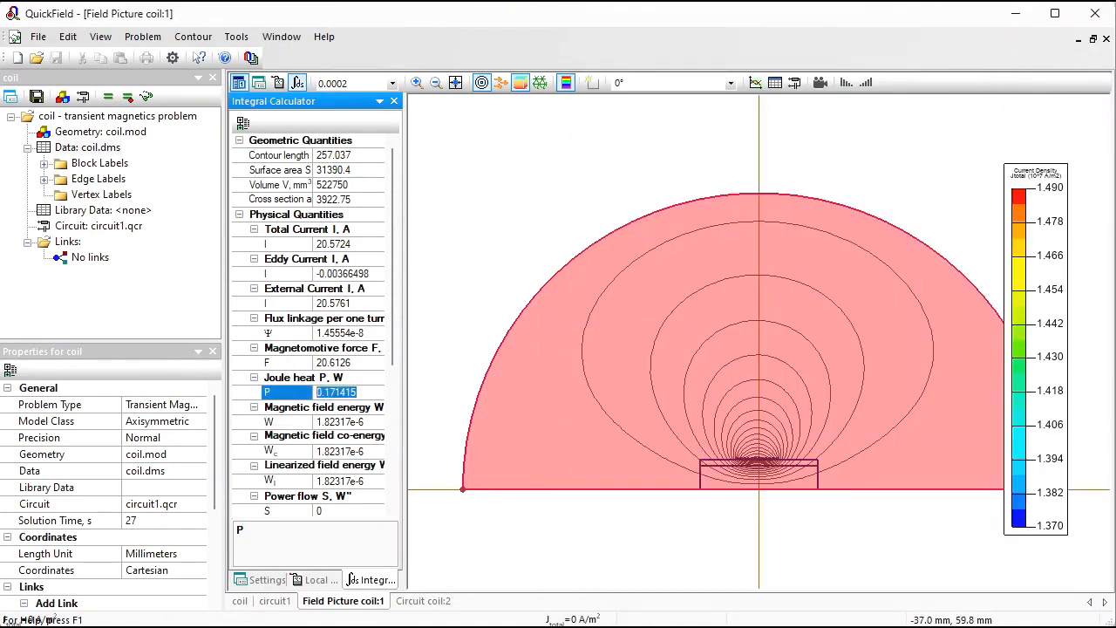
pyautogui.hotkey('alt', 'Tab')
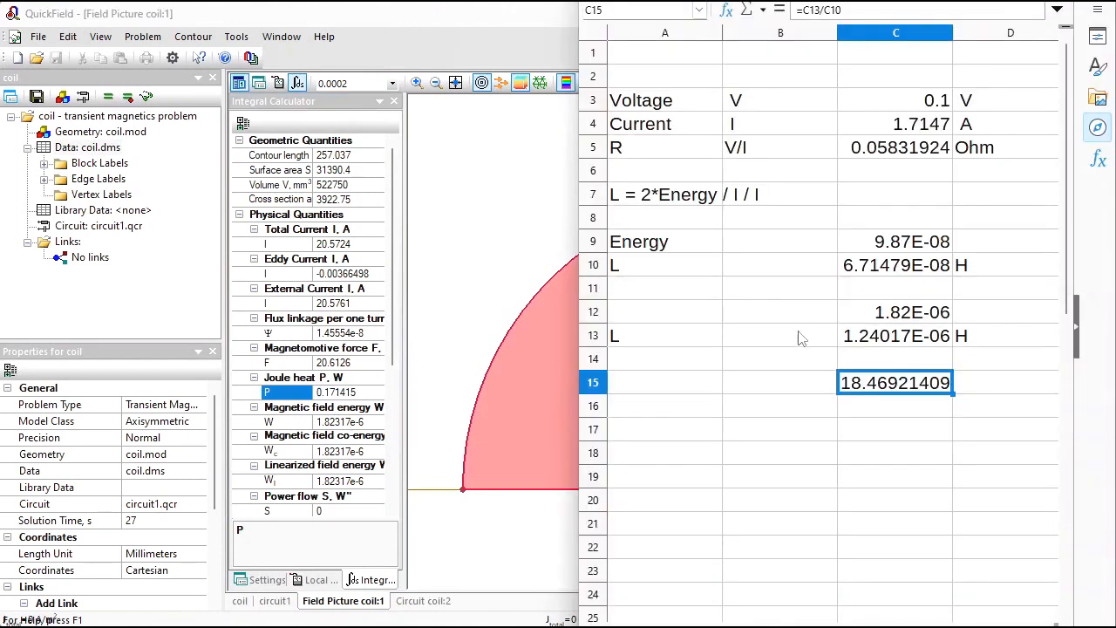
pyautogui.click(869, 429)
pyautogui.write('=')
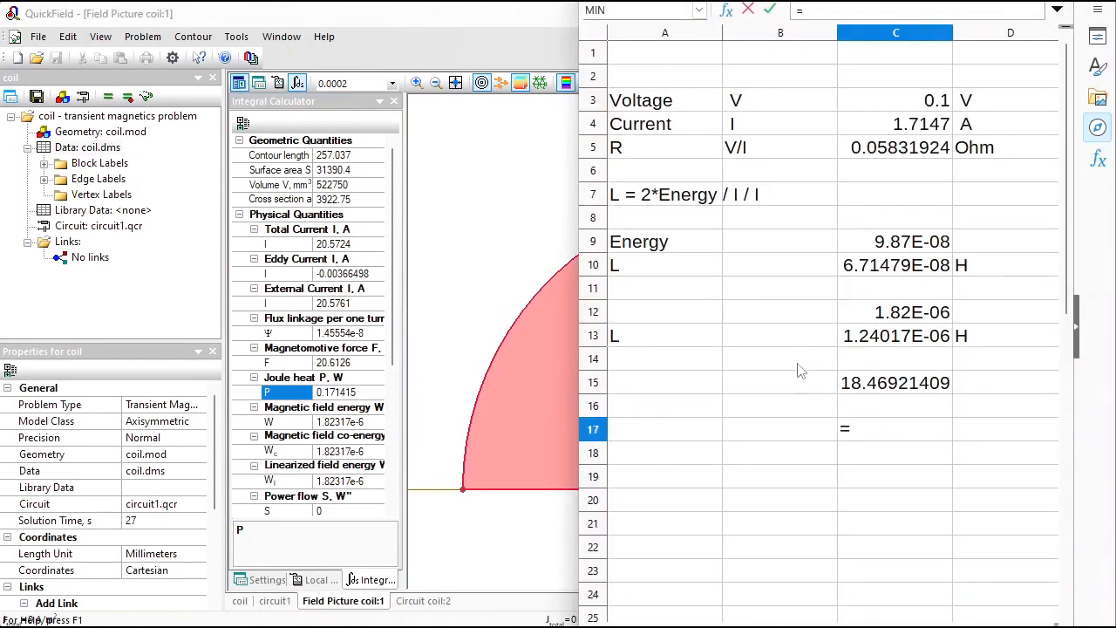
pyautogui.click(894, 155)
pyautogui.write('*')
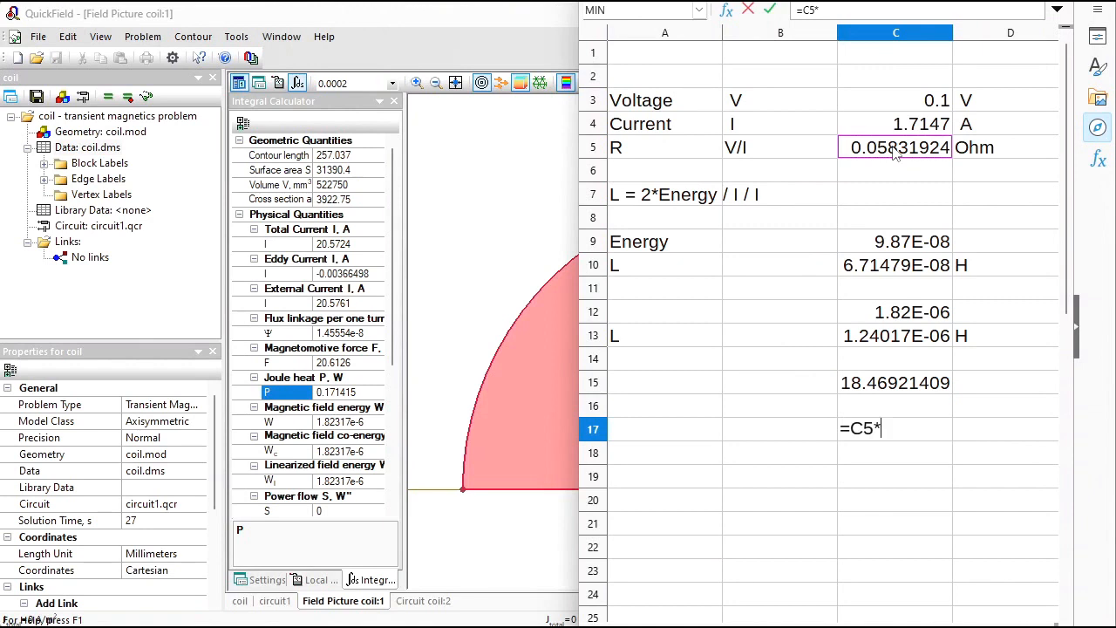
pyautogui.click(914, 129)
pyautogui.write('*')
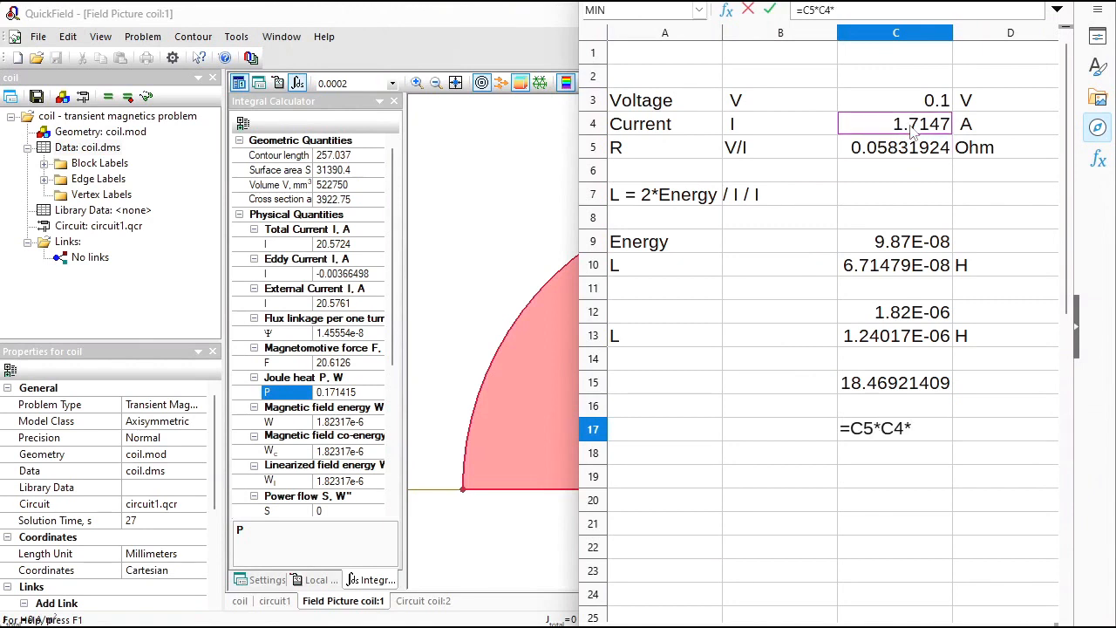
pyautogui.click(913, 129)
pyautogui.press('Return')
pyautogui.press('Up')
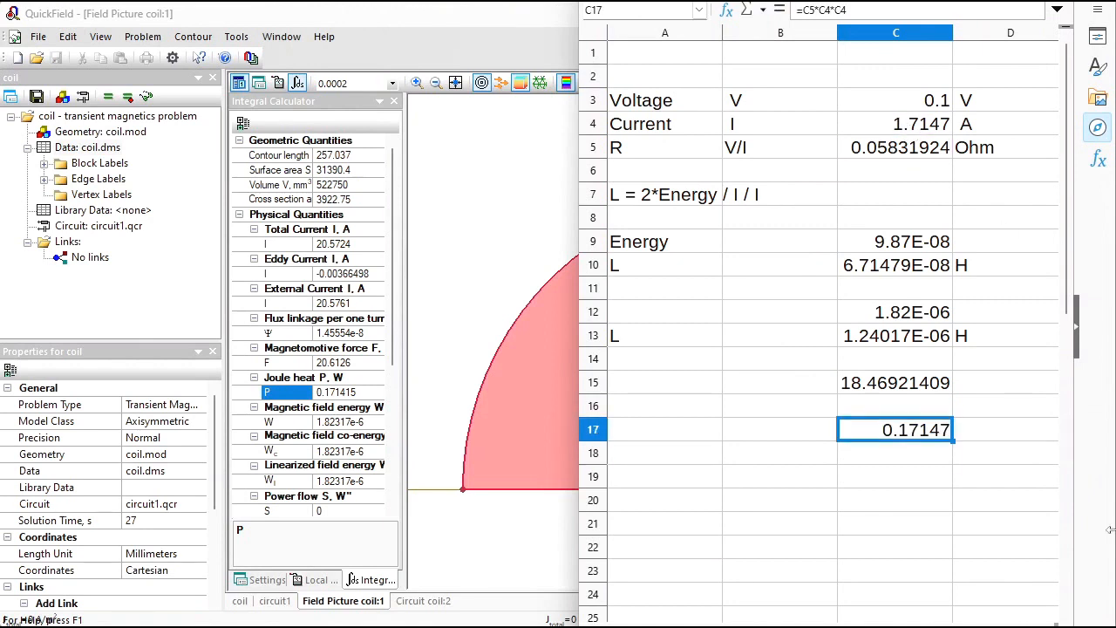
# Enter the unit W in D17 and the label Joule heat in A17
pyautogui.click(992, 435)
pyautogui.write('W')
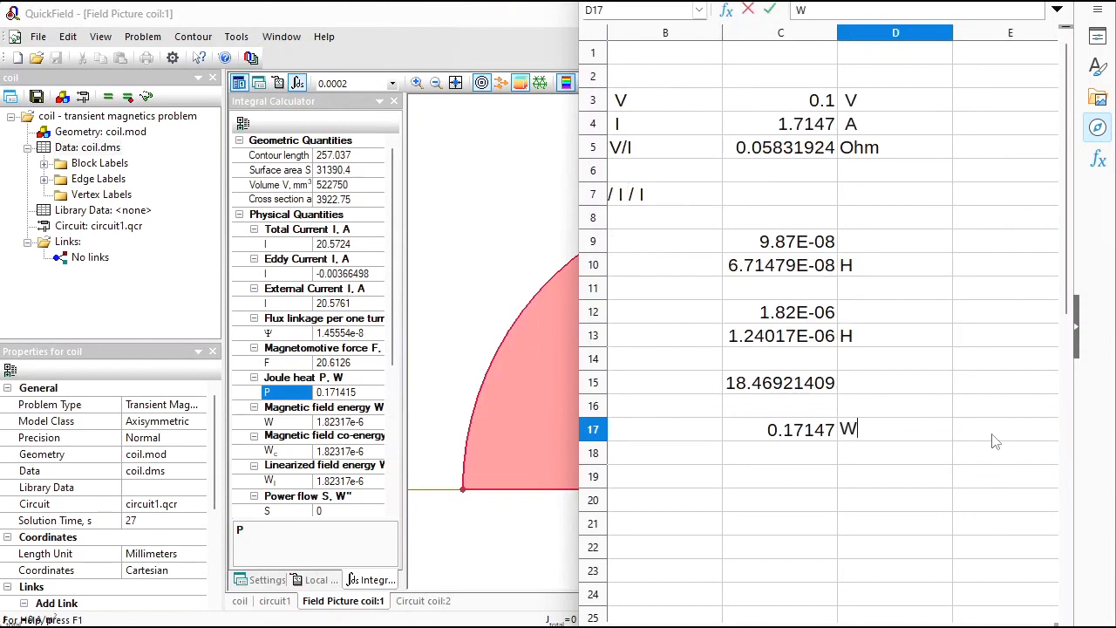
pyautogui.press('Left')
pyautogui.press('Left')
pyautogui.press('Left')
pyautogui.write('Jo')
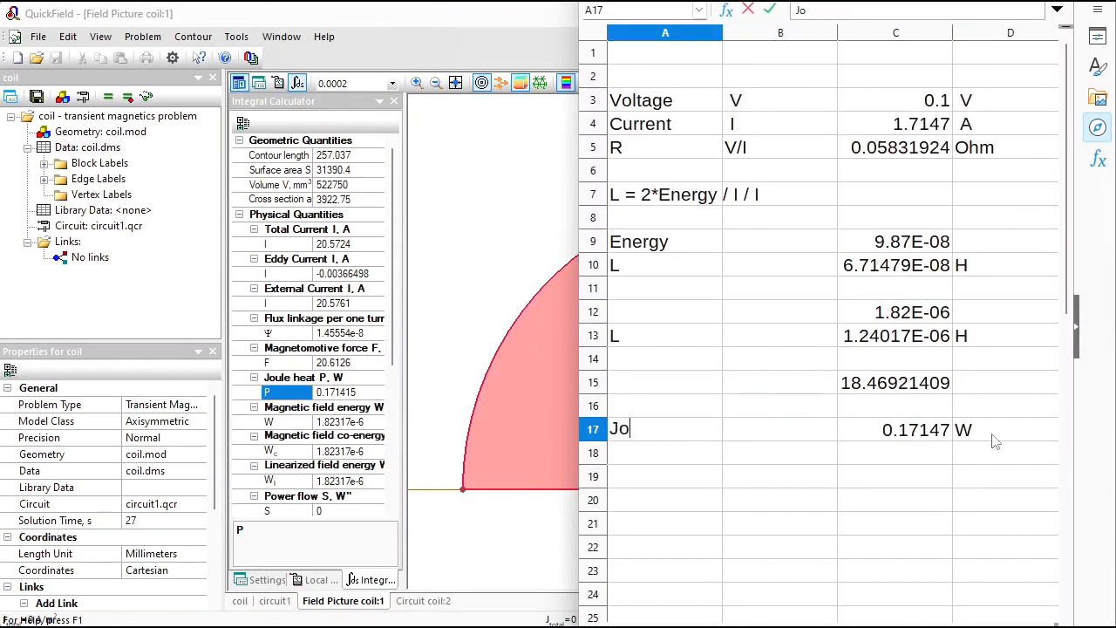
pyautogui.write('ule heat')
pyautogui.press('Return')
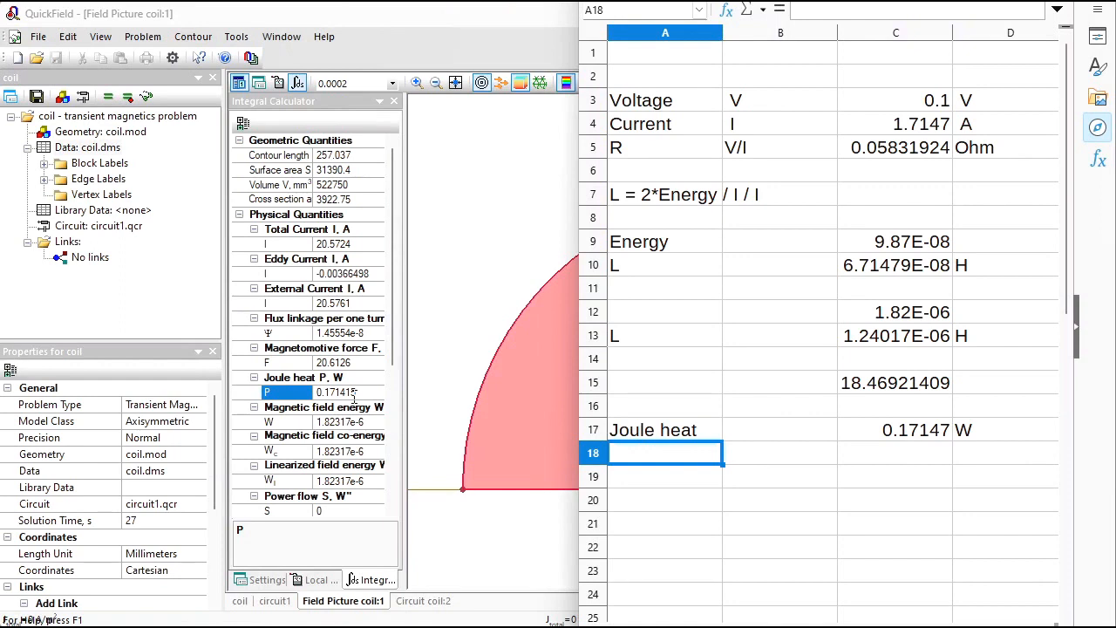
# Switch to QuickField and start a new problem with the file name coil_heat
pyautogui.click(393, 26)
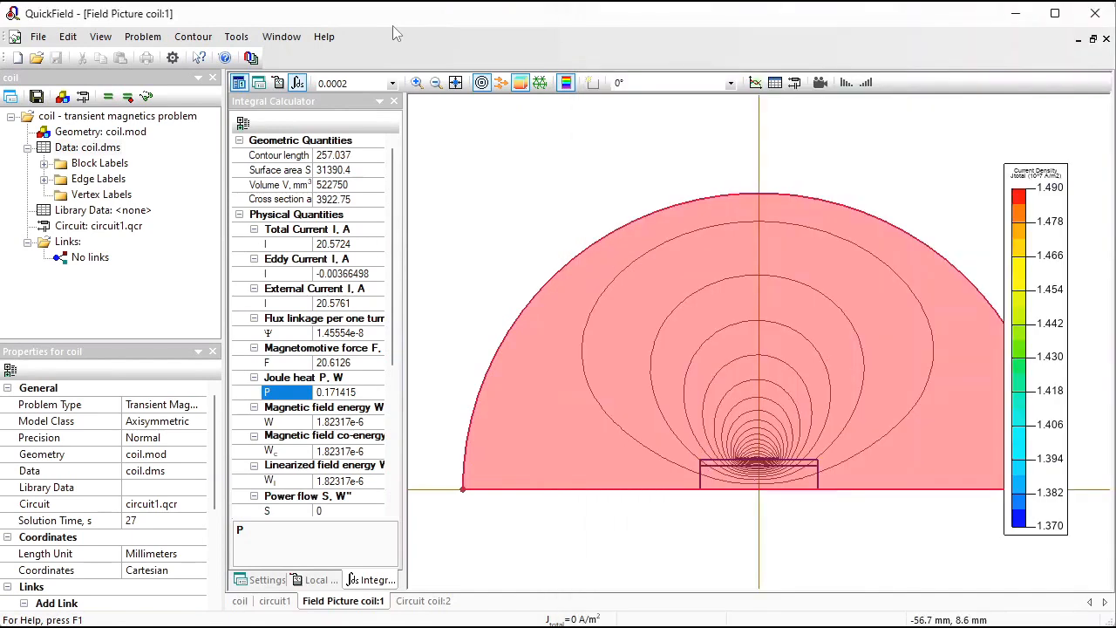
pyautogui.click(16, 61)
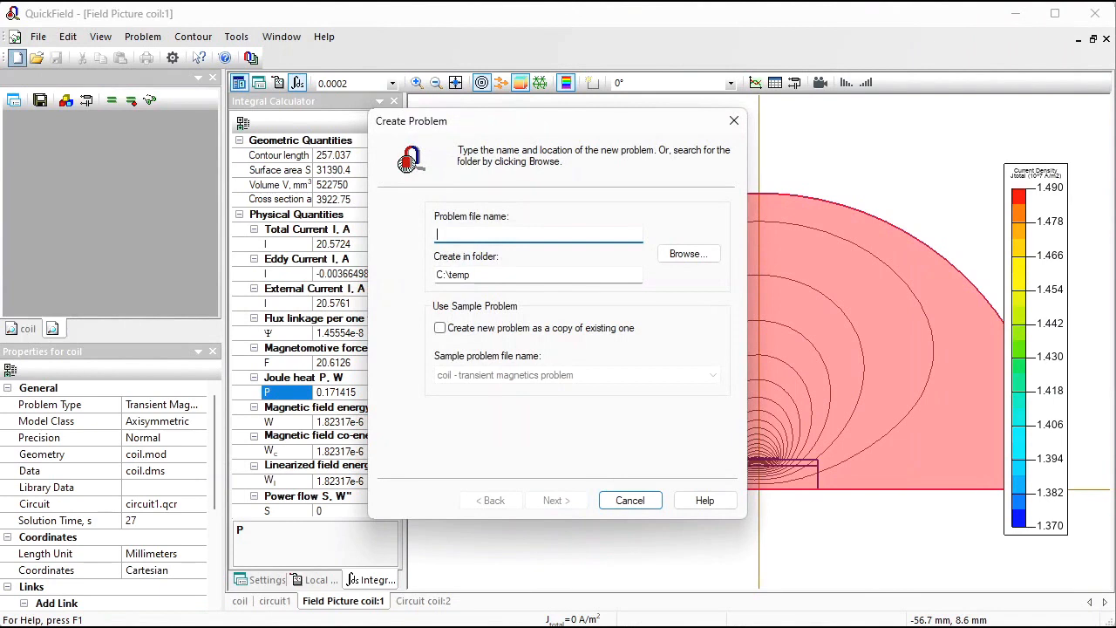
pyautogui.write('coil_heat')
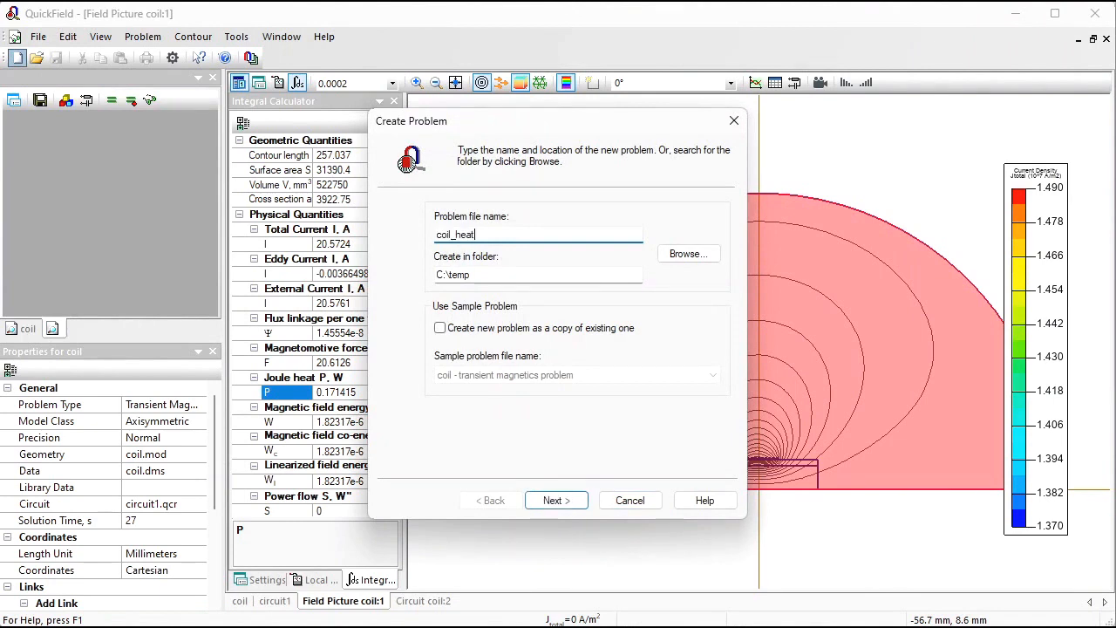
pyautogui.click(567, 502)
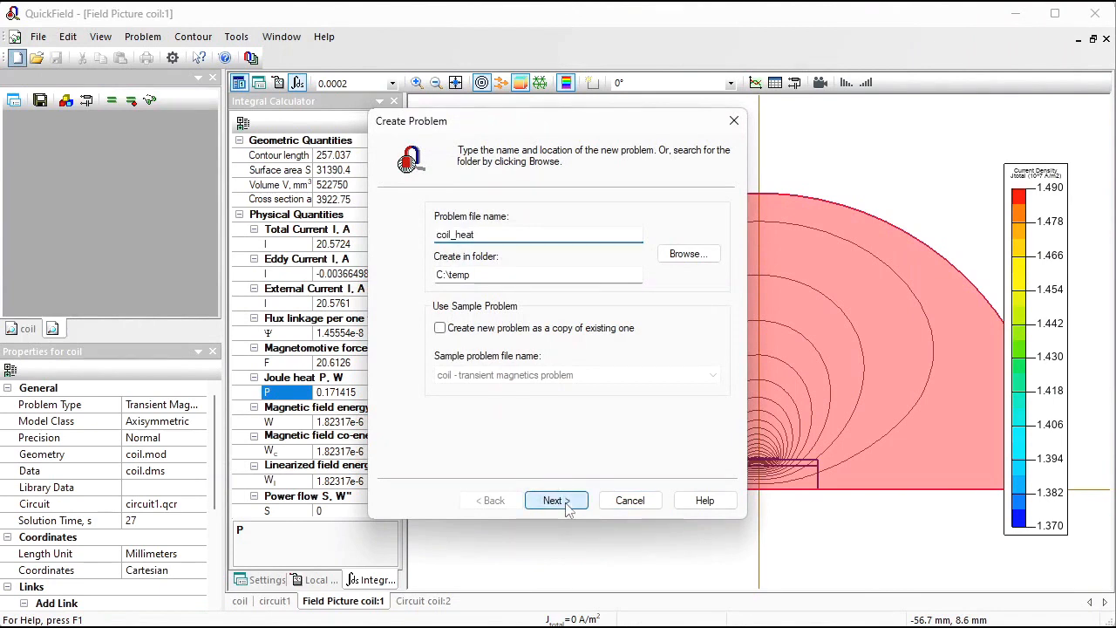
# Set the new problem's type to Transient Heat Transfer and its model class to Axisymmetric
pyautogui.click(576, 219)
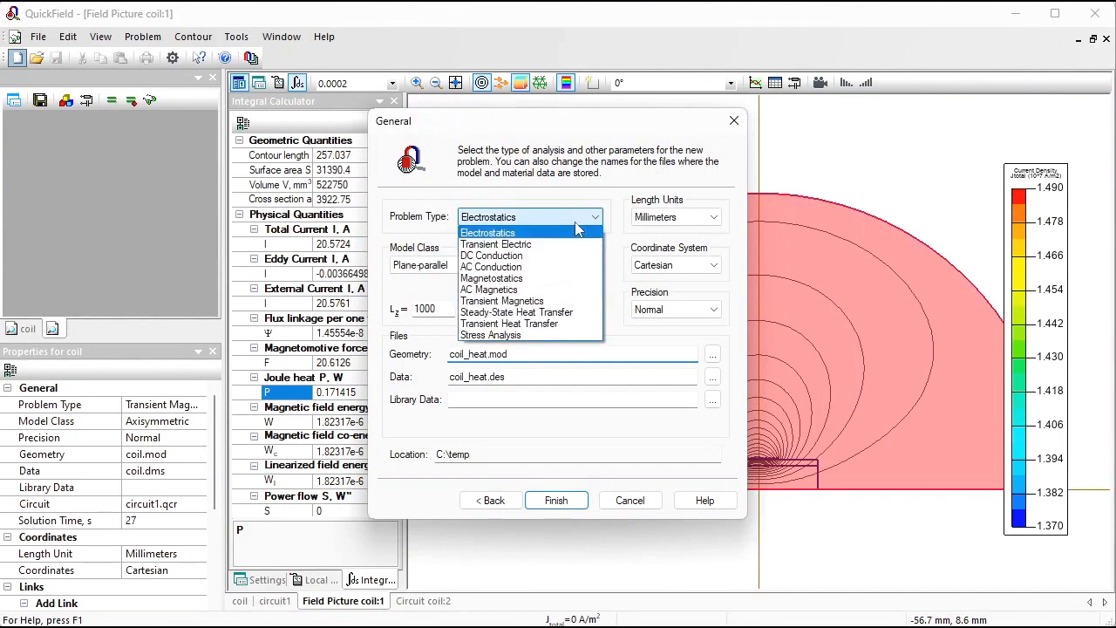
pyautogui.click(556, 327)
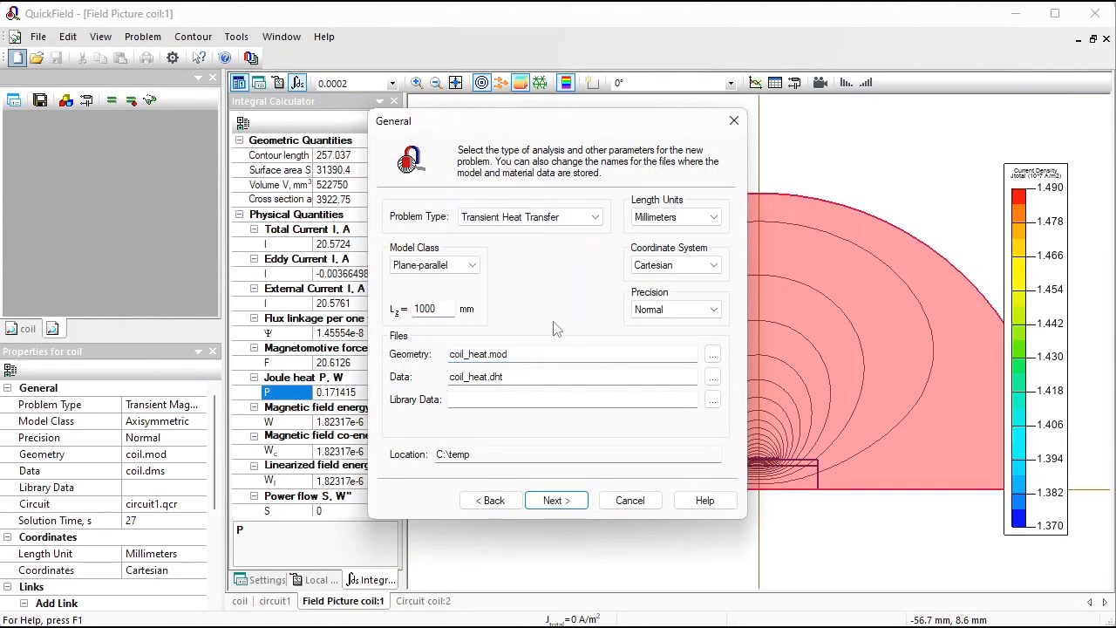
pyautogui.click(462, 265)
pyautogui.click(431, 287)
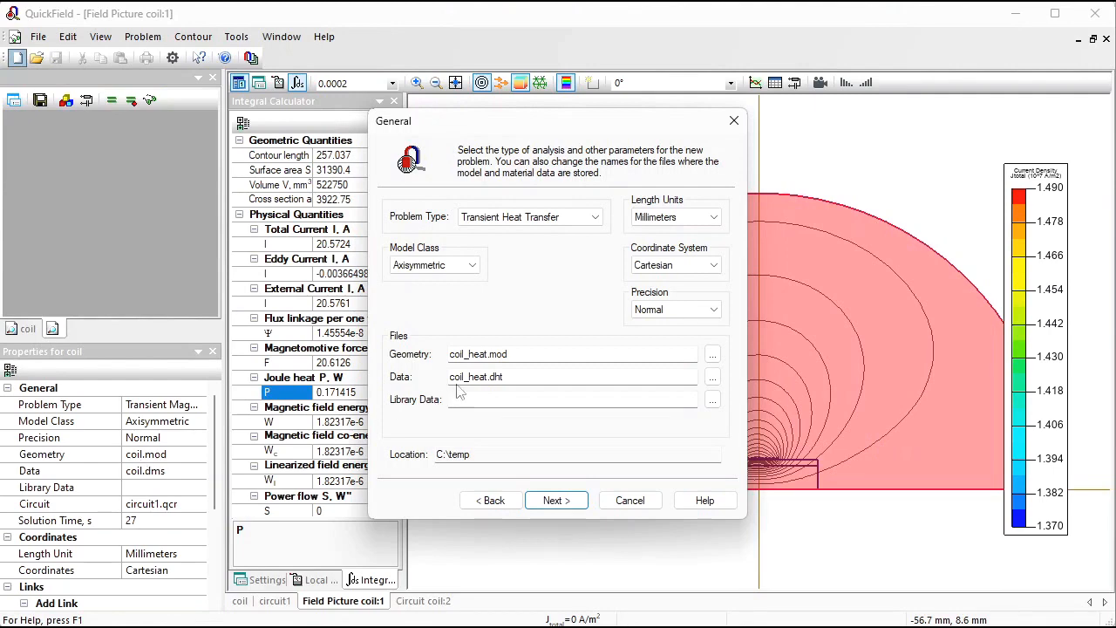
# Assign the existing coil model from the temp folder as the new problem's geometry file and continue to the timing parameters
pyautogui.click(480, 355)
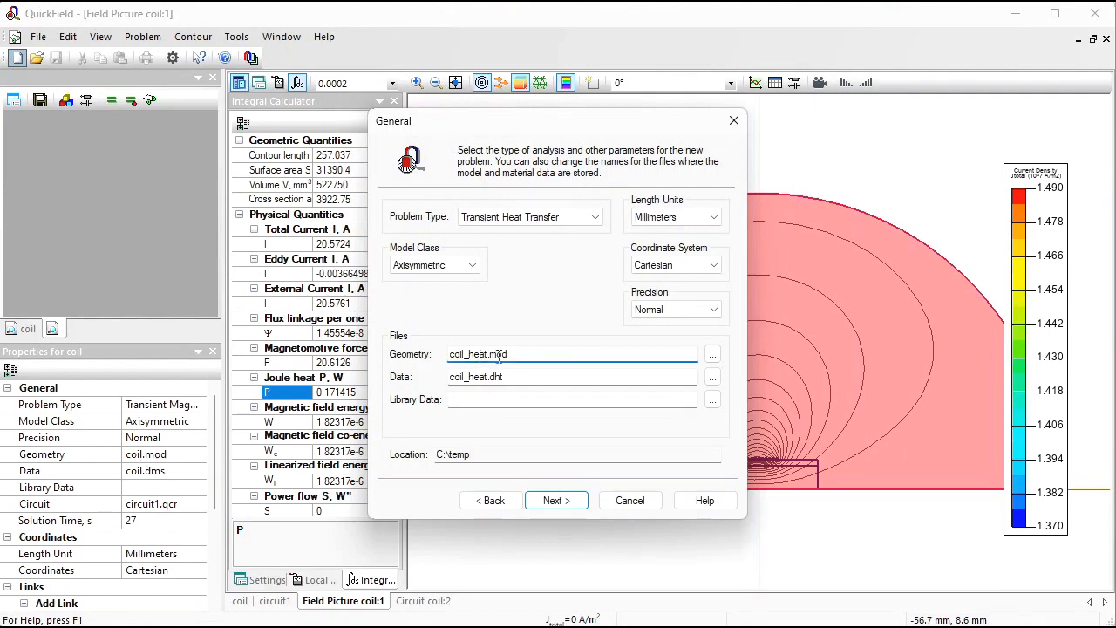
pyautogui.click(712, 354)
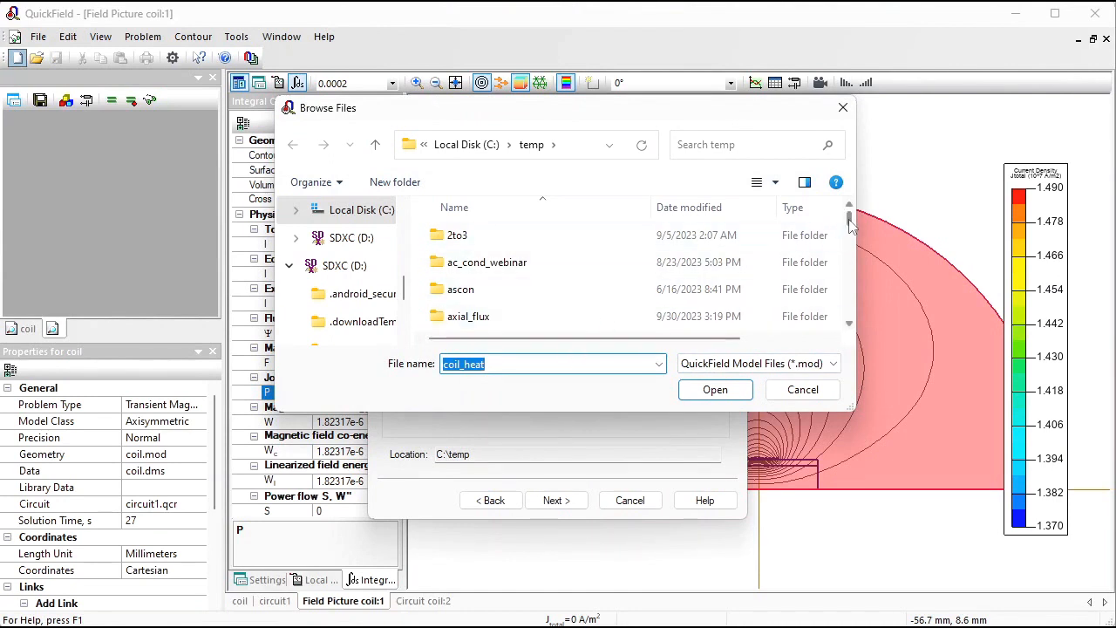
pyautogui.moveTo(852, 225); pyautogui.dragTo(856, 309)
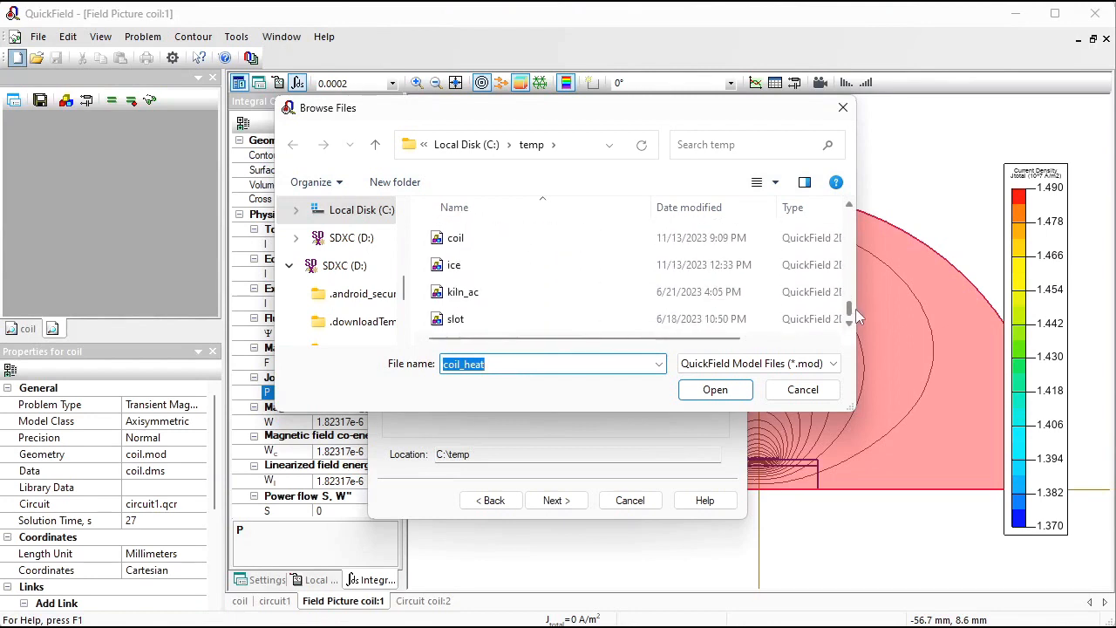
pyautogui.click(500, 251)
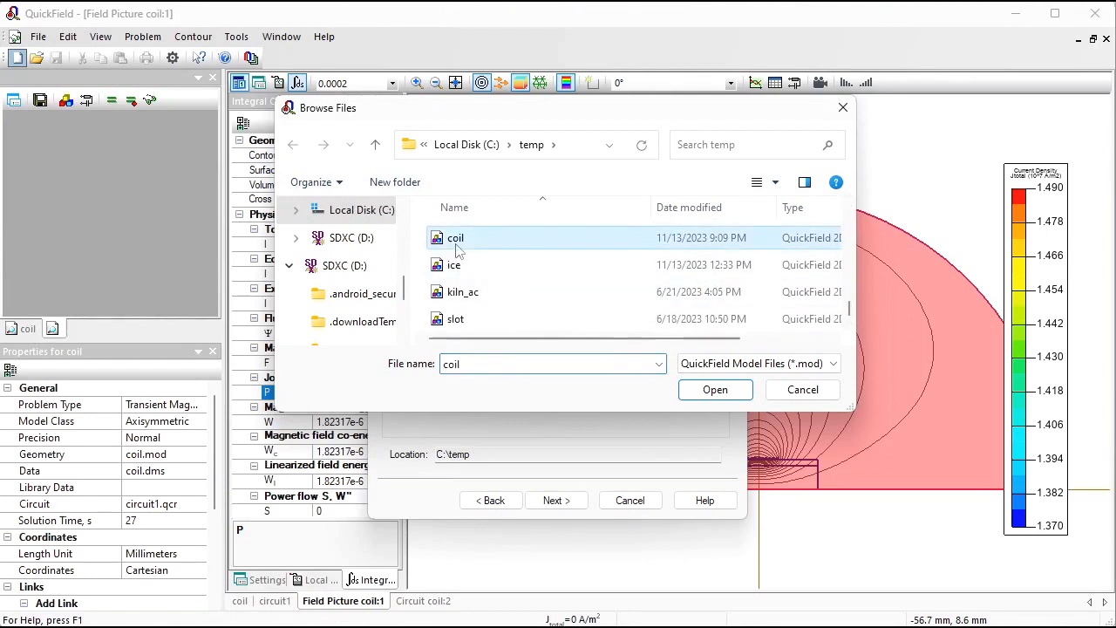
pyautogui.click(713, 391)
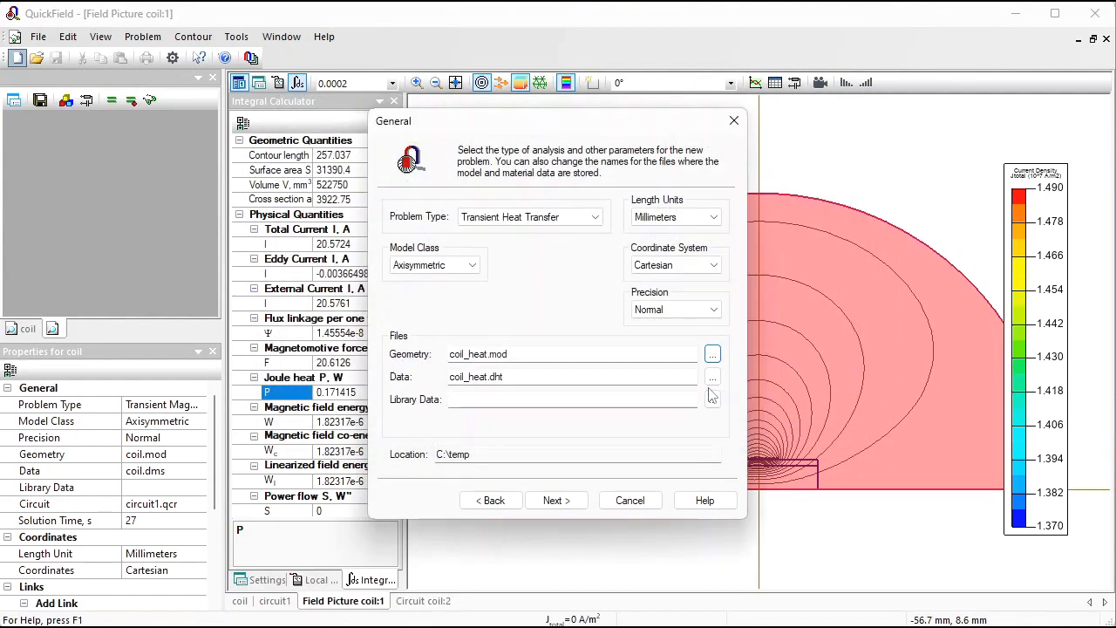
pyautogui.click(550, 505)
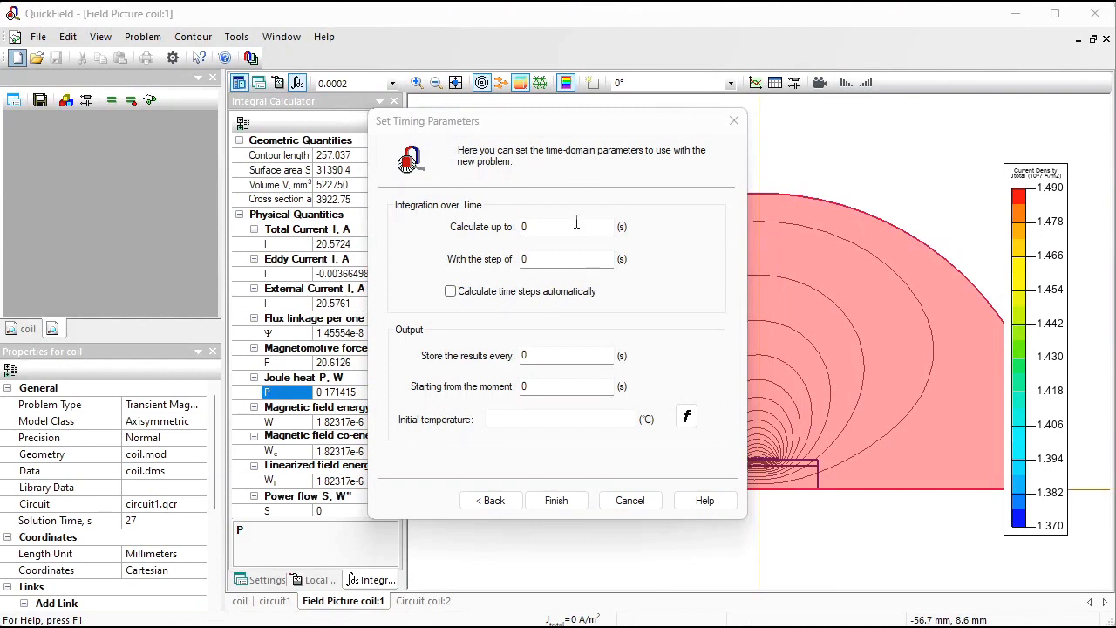
# Set the calculation time to 300 s, the step to 5 s and the initial temperature to 20 °C, and finish creating the problem
pyautogui.doubleClick(571, 226)
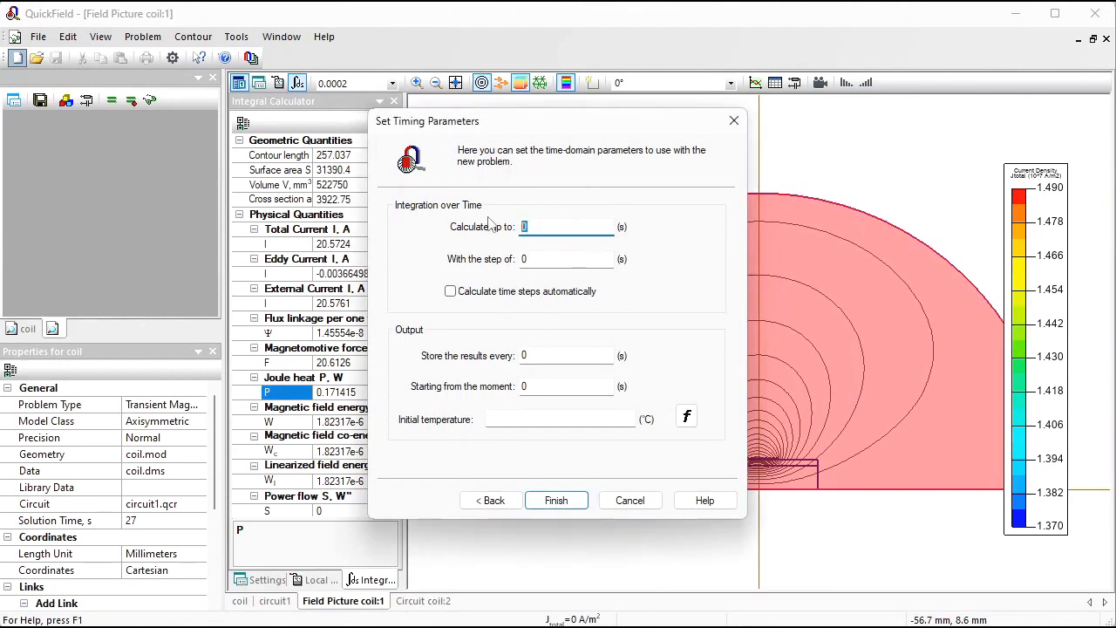
pyautogui.write('300')
pyautogui.doubleClick(549, 258)
pyautogui.write('5')
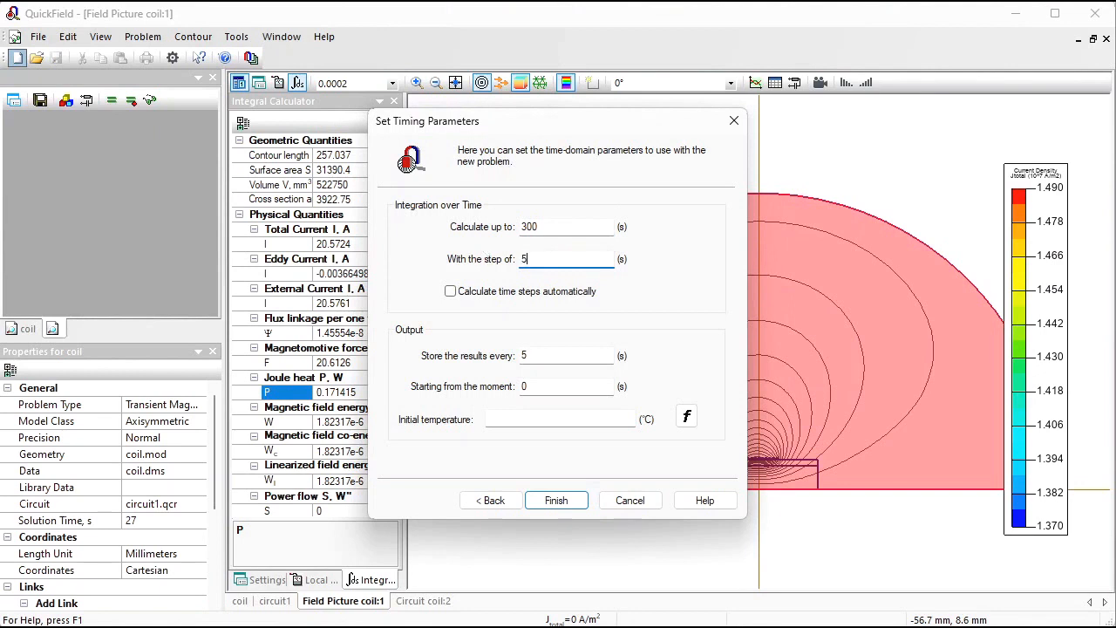
pyautogui.click(507, 419)
pyautogui.write('20')
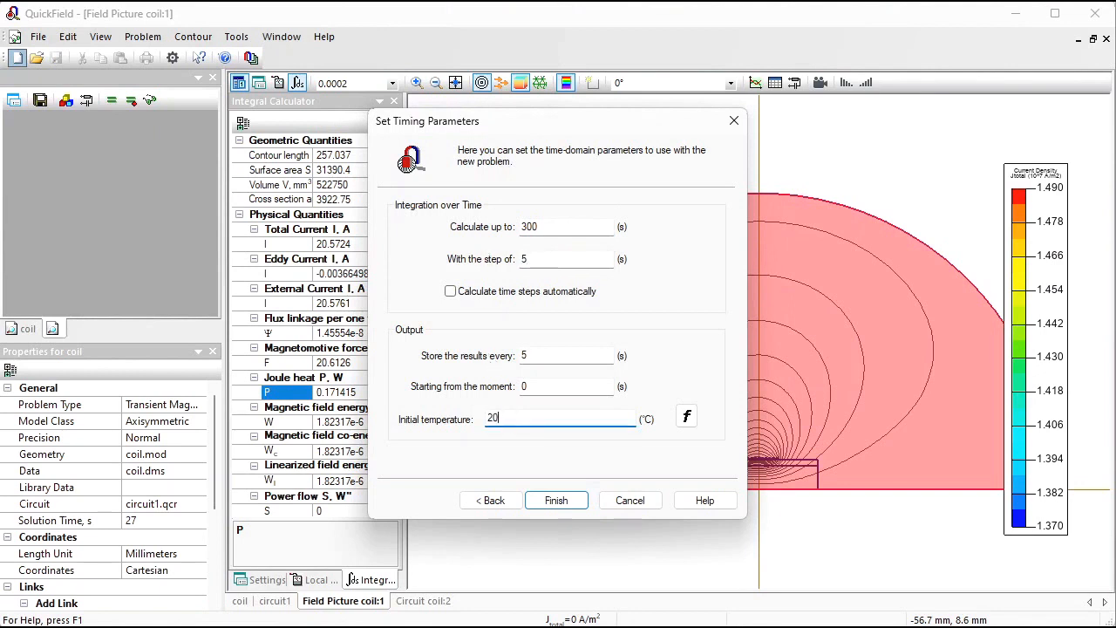
pyautogui.click(556, 501)
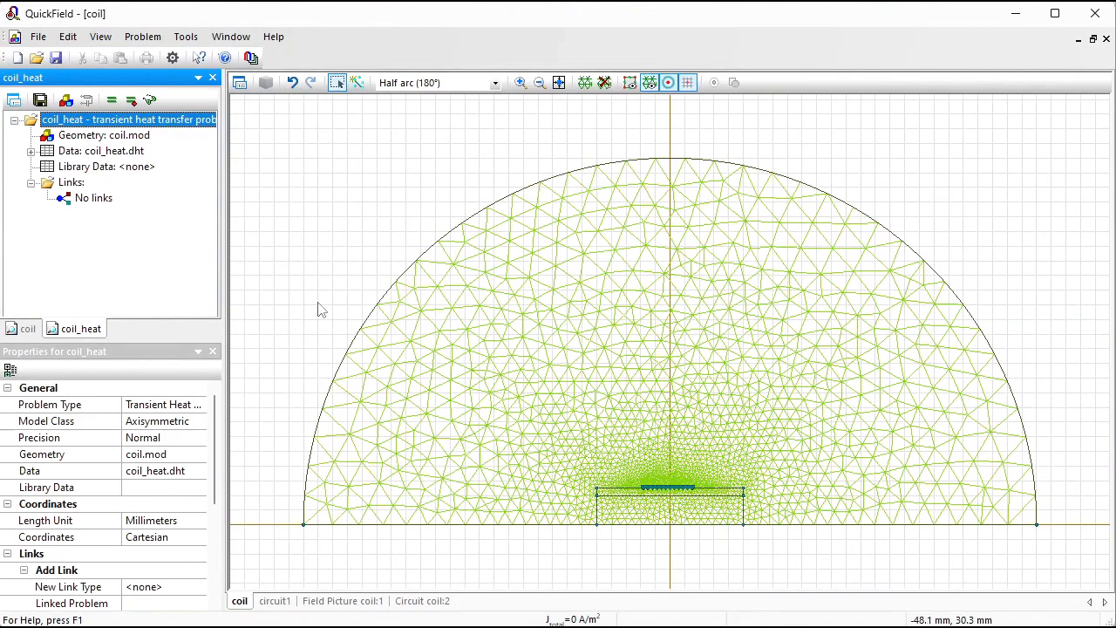
# Define the air block label of coil_heat with thermal conductivity left as None
pyautogui.click(32, 151)
pyautogui.click(47, 167)
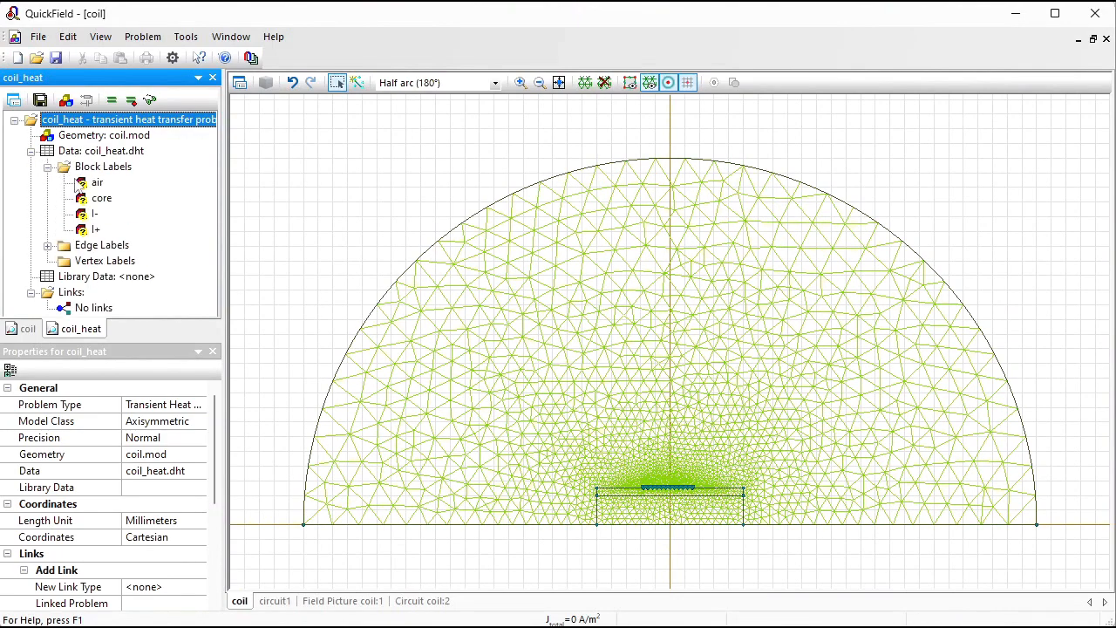
pyautogui.doubleClick(91, 184)
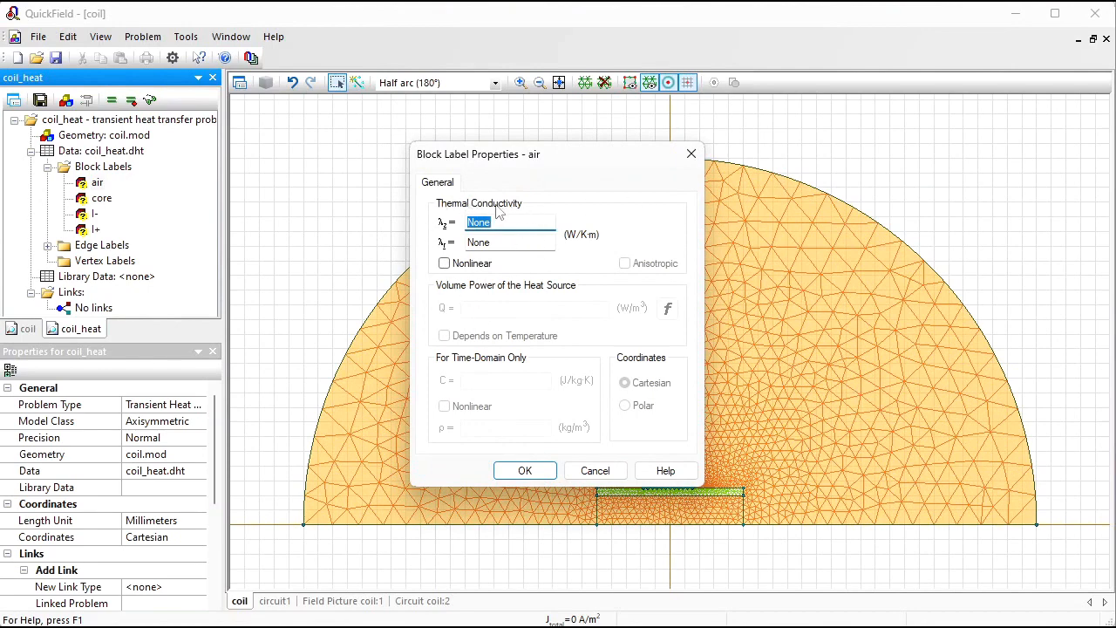
pyautogui.click(525, 471)
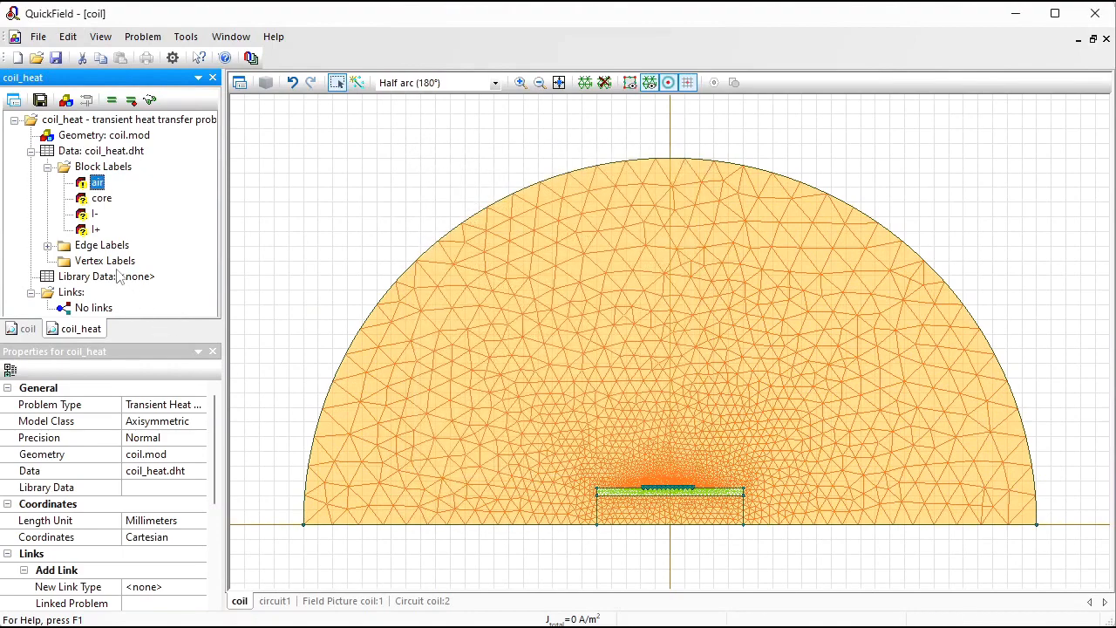
# Define the core block label with thermal conductivity 0.05 W/K·m, density 900 kg/m³ and specific heat 2000 J/kg·K
pyautogui.click(96, 200)
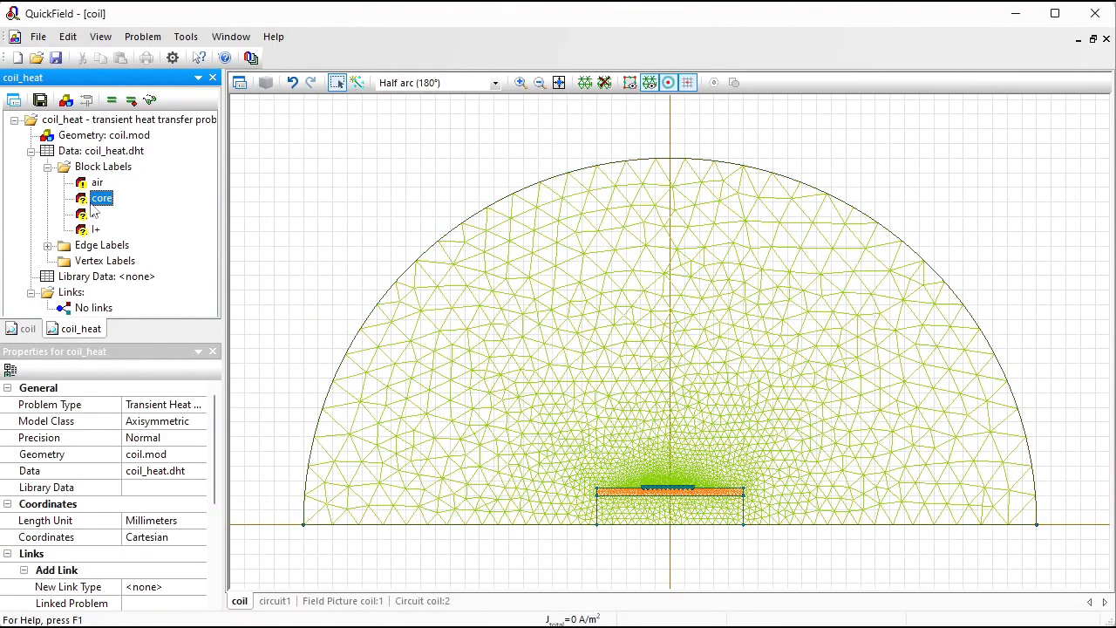
pyautogui.doubleClick(91, 206)
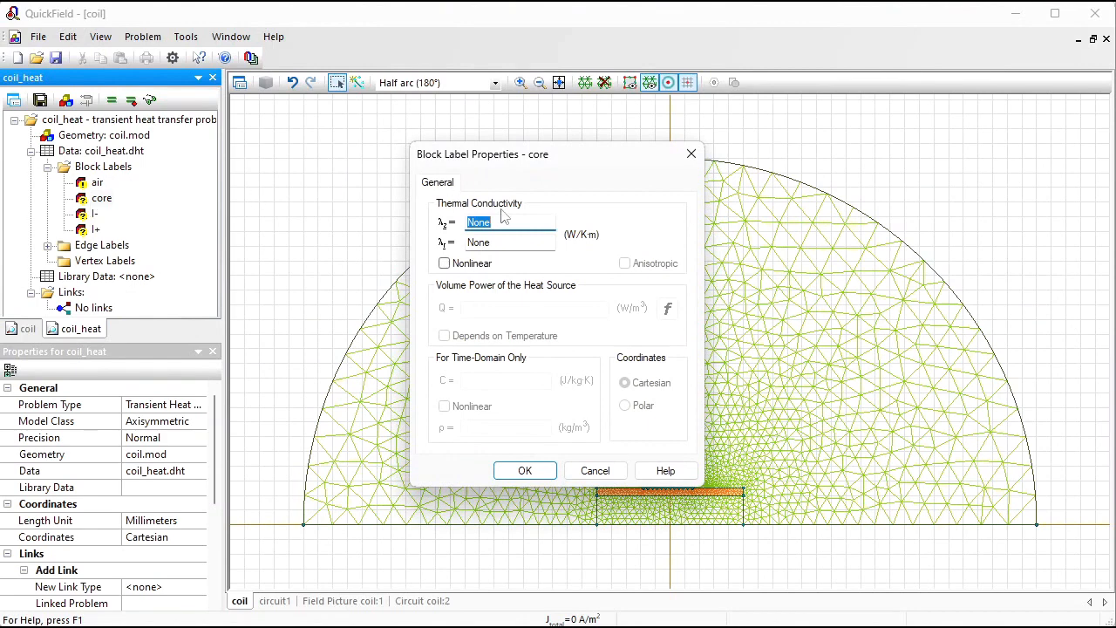
pyautogui.write('0.05')
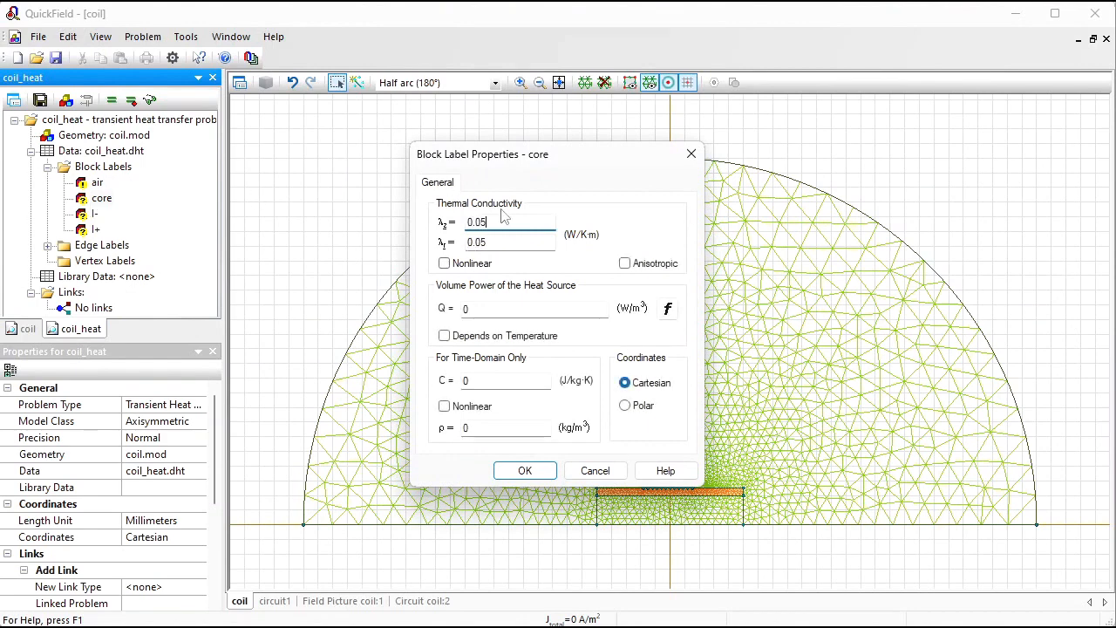
pyautogui.click(504, 428)
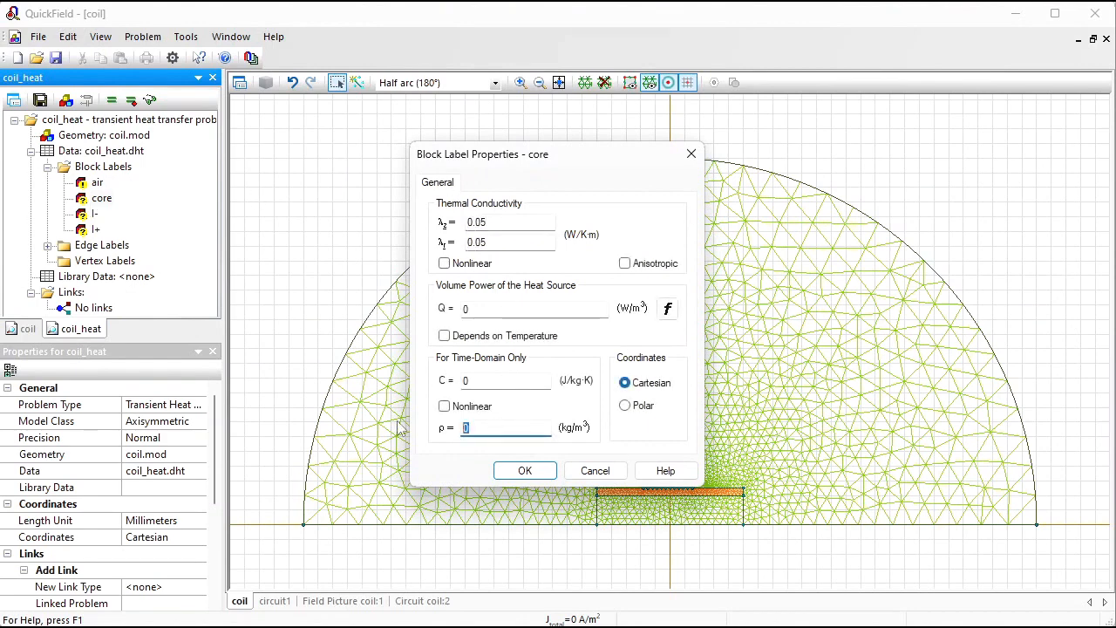
pyautogui.write('9')
pyautogui.click(504, 381)
pyautogui.write('2000')
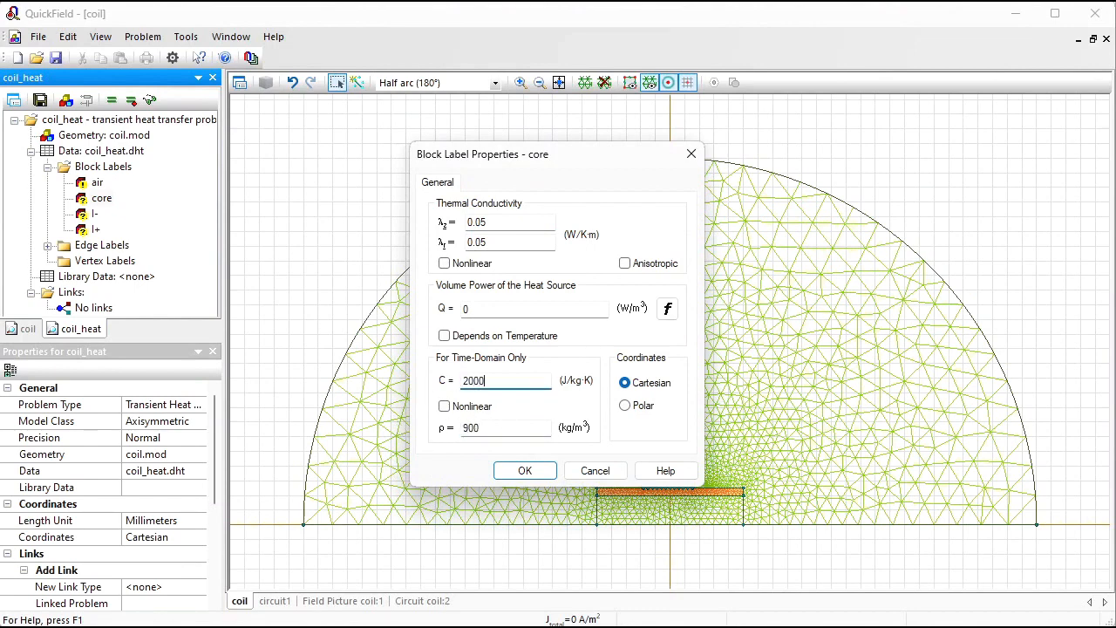
pyautogui.click(530, 472)
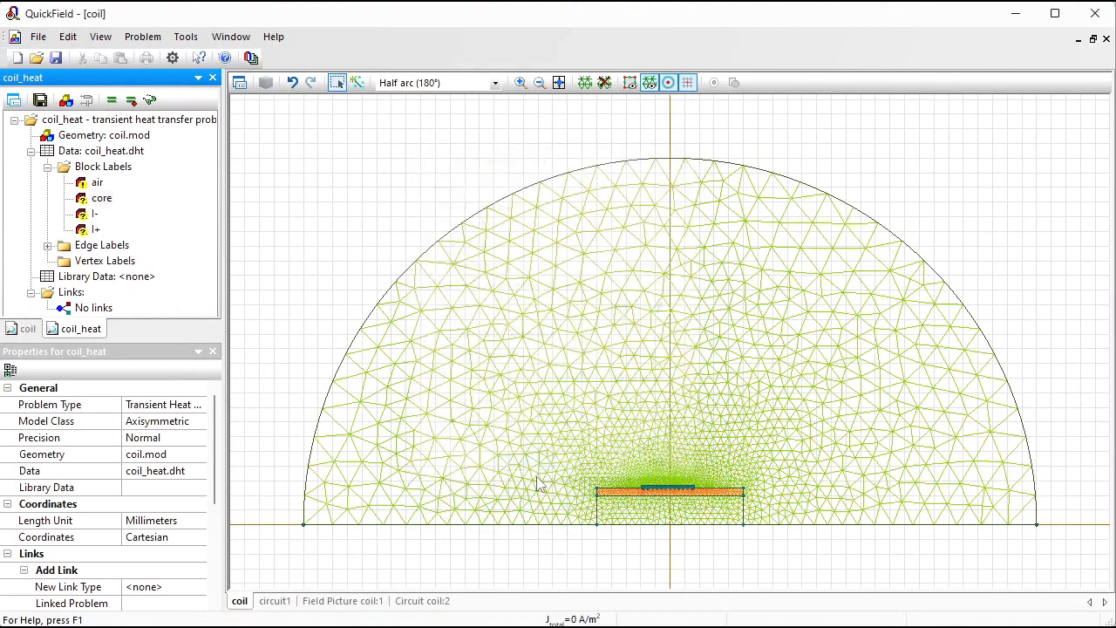
# Define the I- block label with thermal conductivity 380 W/K·m, density 7800 kg/m³ and specific heat 430 J/kg·K
pyautogui.click(94, 215)
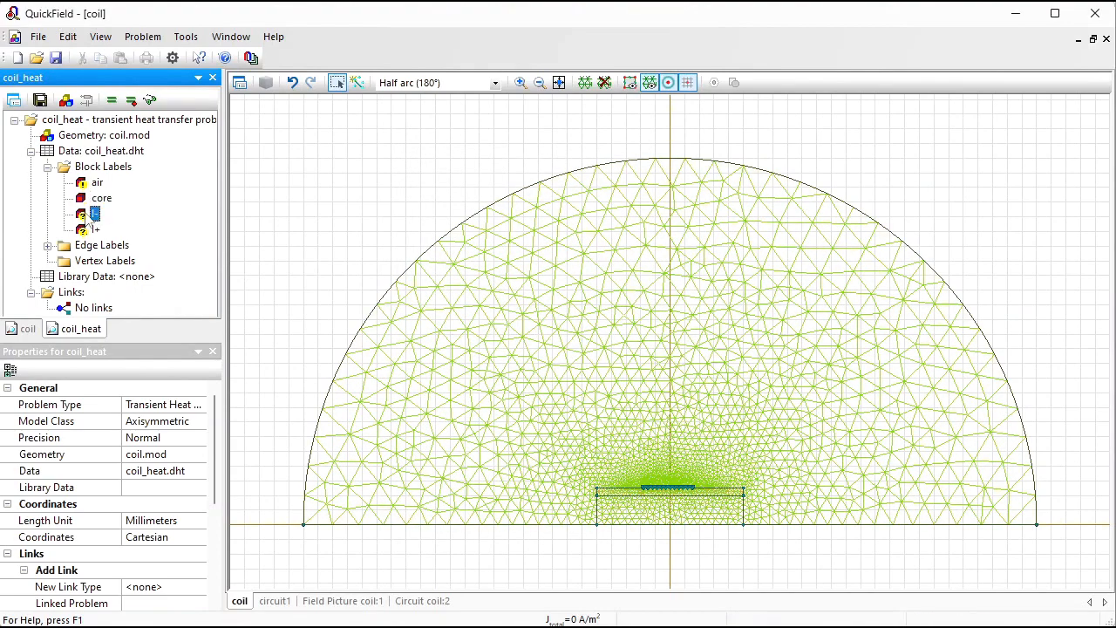
pyautogui.doubleClick(94, 214)
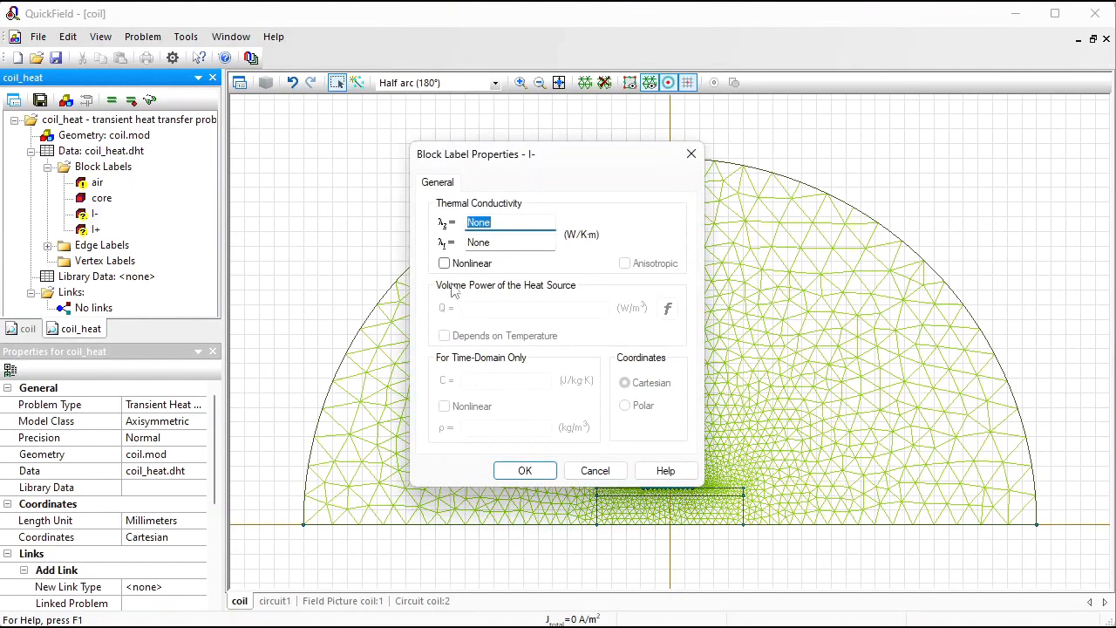
pyautogui.write('380')
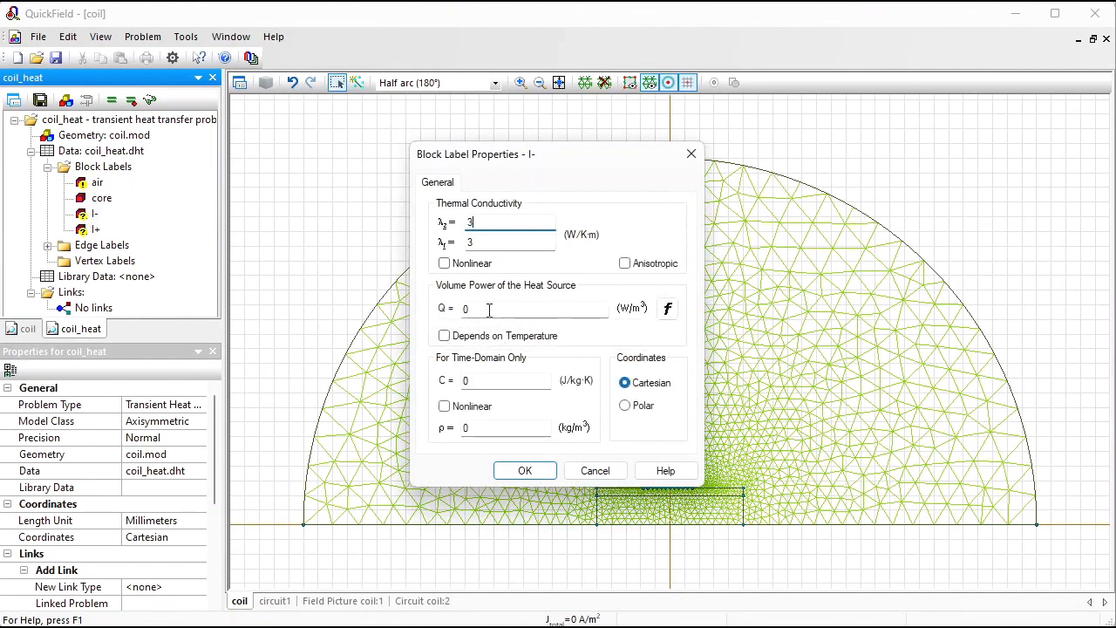
pyautogui.click(493, 427)
pyautogui.write('7800')
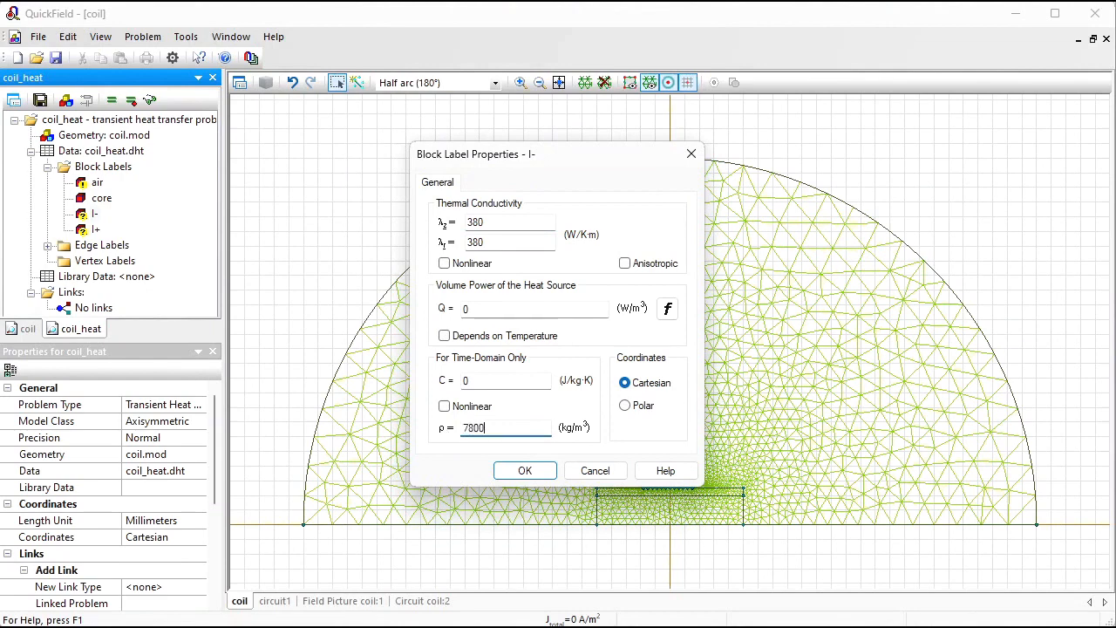
pyautogui.click(503, 383)
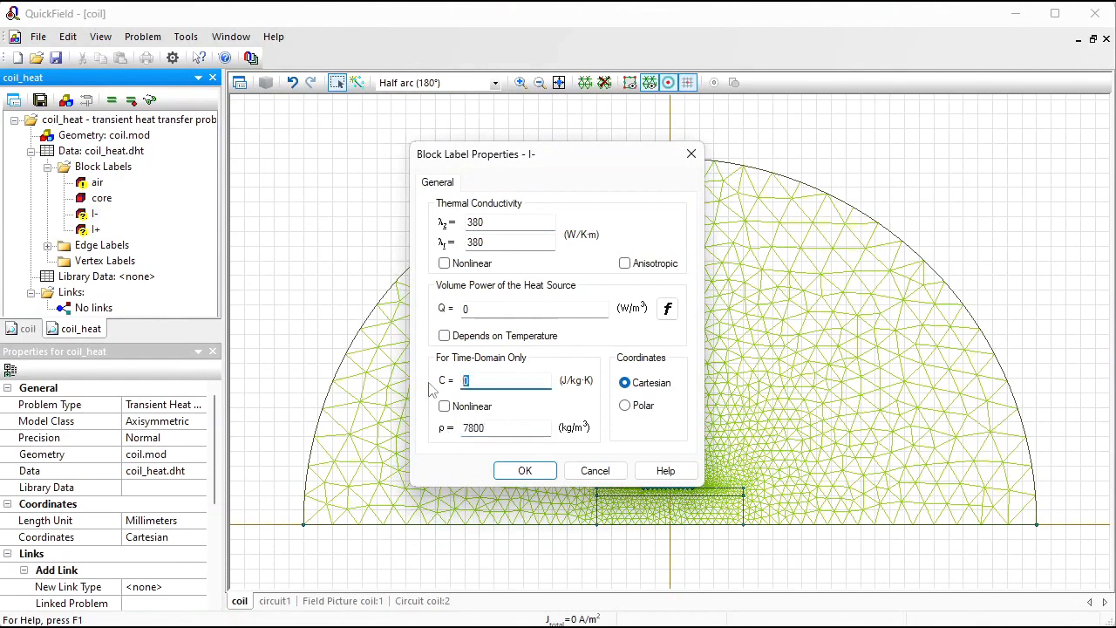
pyautogui.write('43')
pyautogui.press('Return')
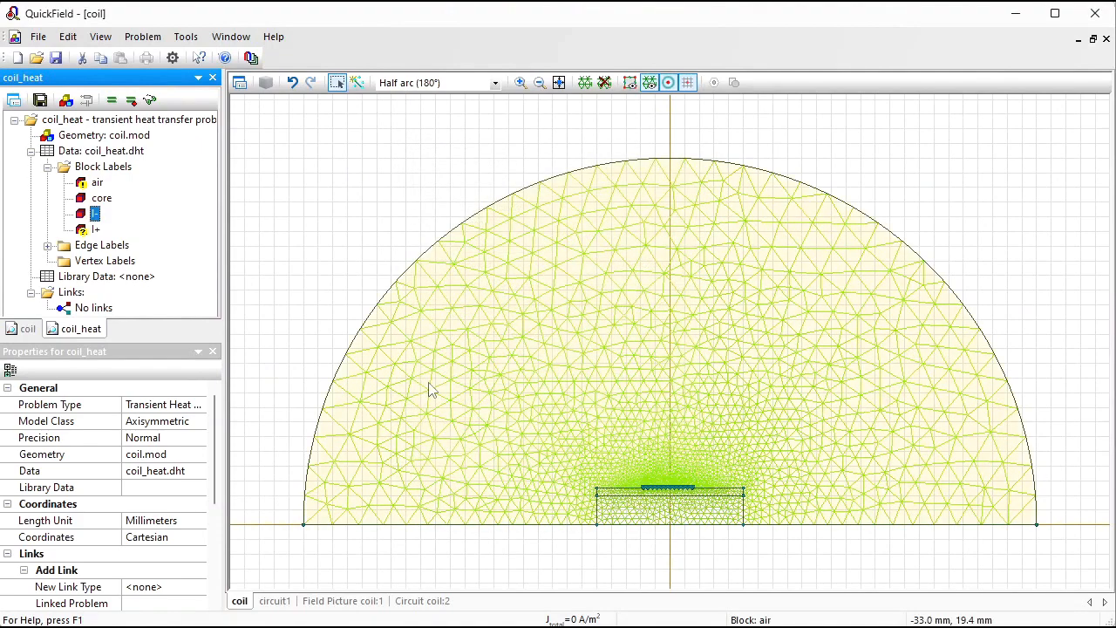
# Define the I+ block label with thermal conductivity 380 W/K·m, density 7800 kg/m³ and specific heat 430 J/kg·K
pyautogui.press('Down')
pyautogui.press('Return')
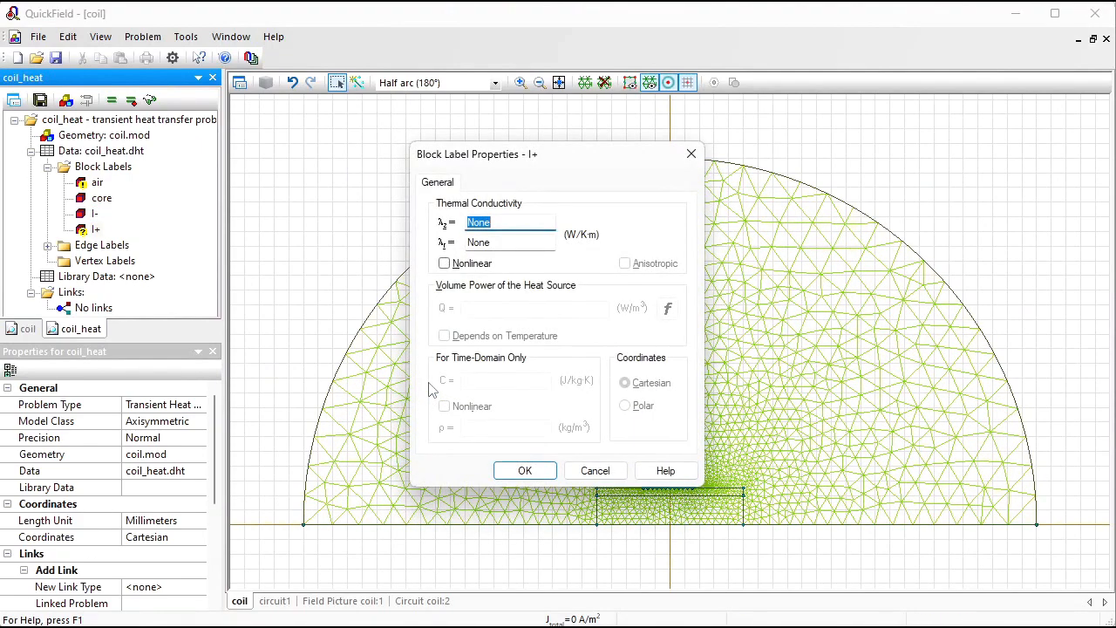
pyautogui.write('380')
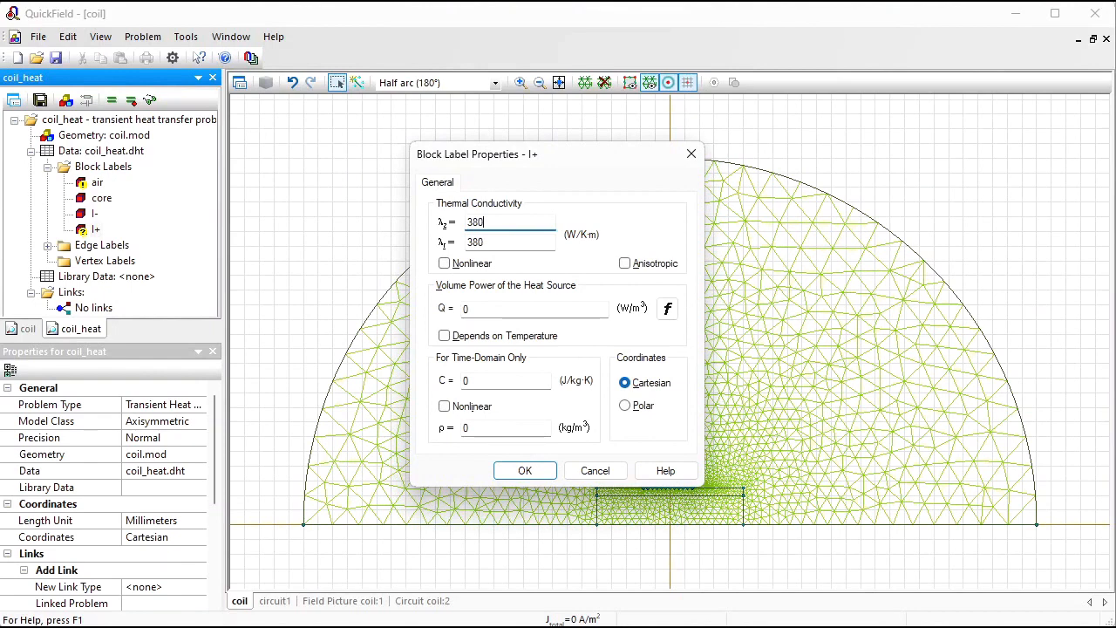
pyautogui.click(492, 429)
pyautogui.write('7')
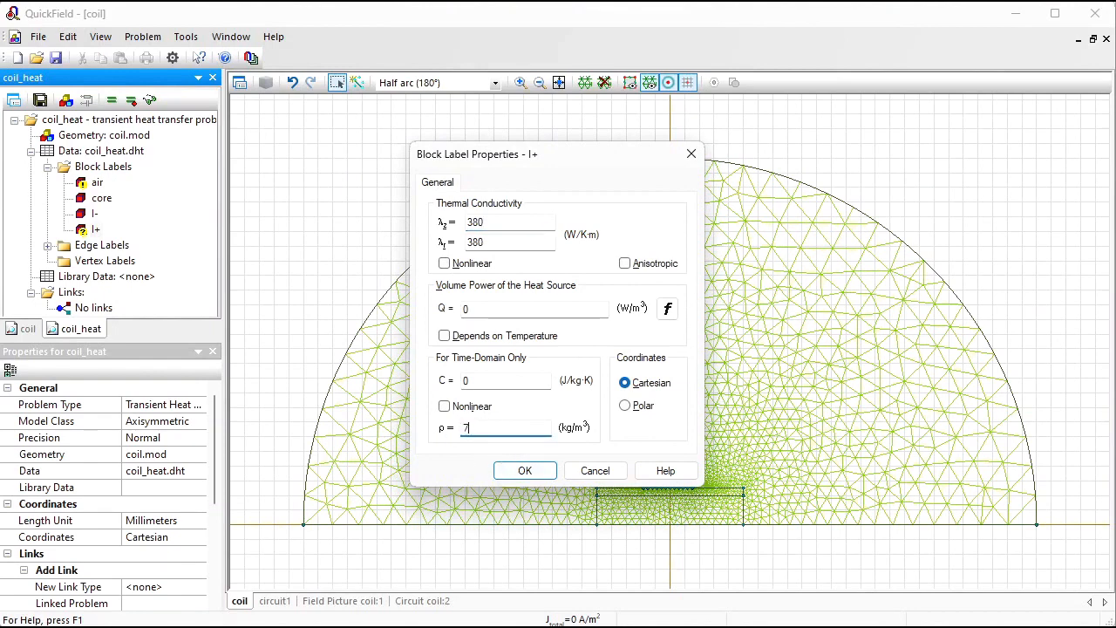
pyautogui.write('800')
pyautogui.click(485, 386)
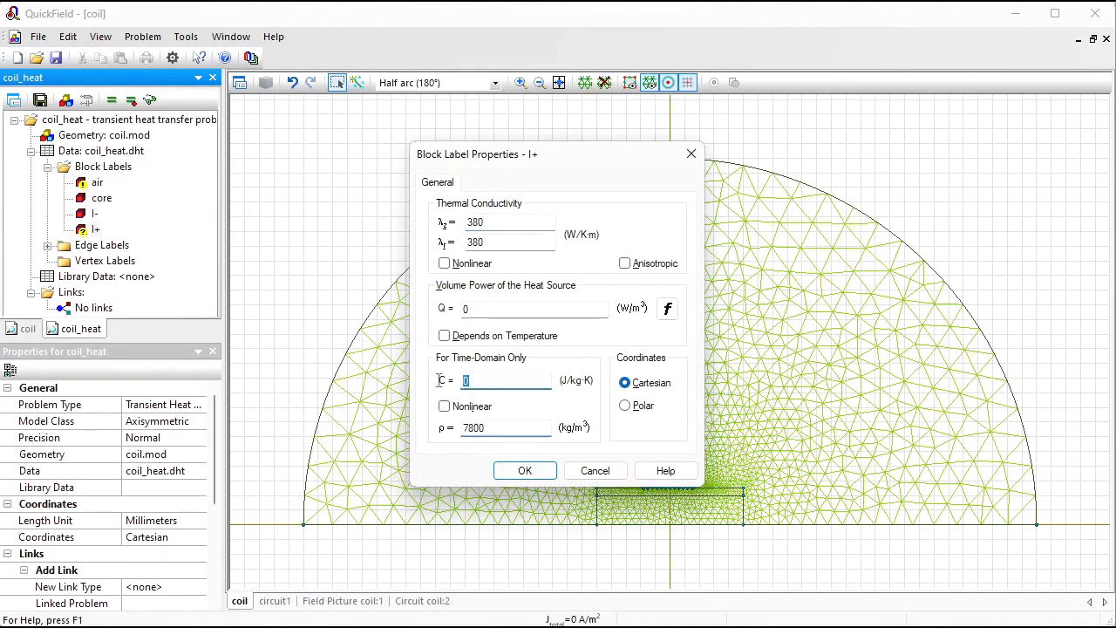
pyautogui.write('430')
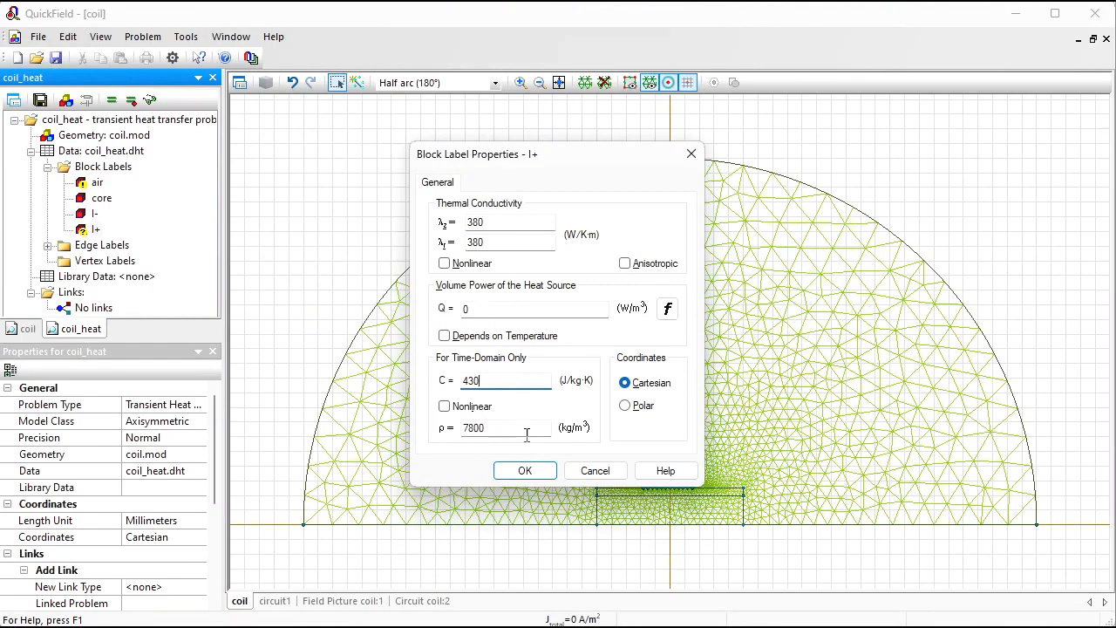
pyautogui.click(524, 470)
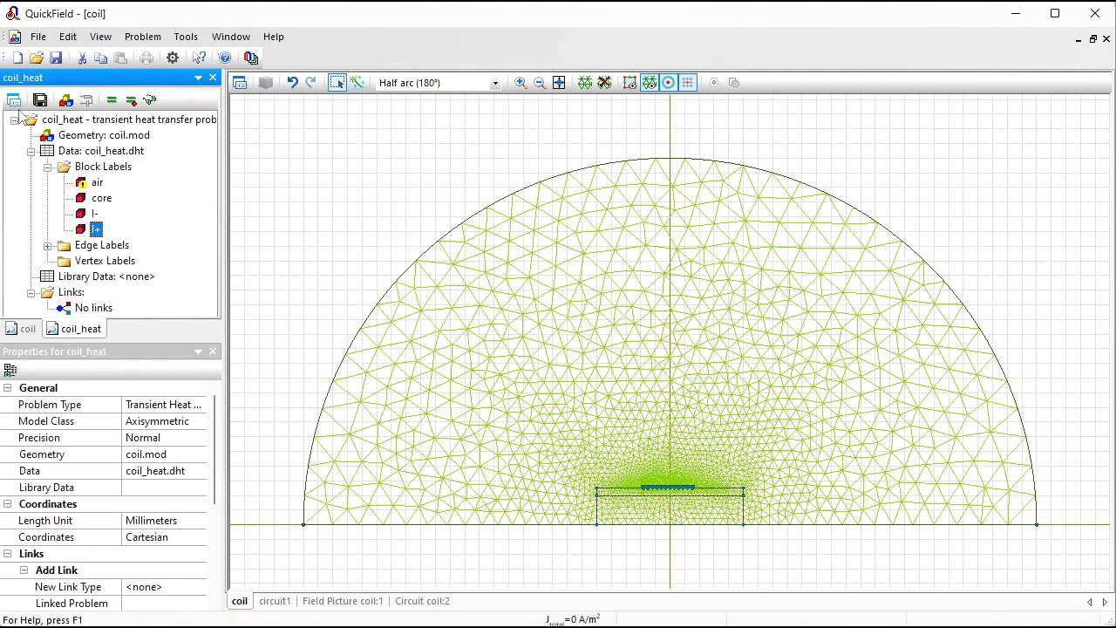
# Add a Generated heat data link from coil.pbm to the coil_heat problem properties
pyautogui.click(71, 293)
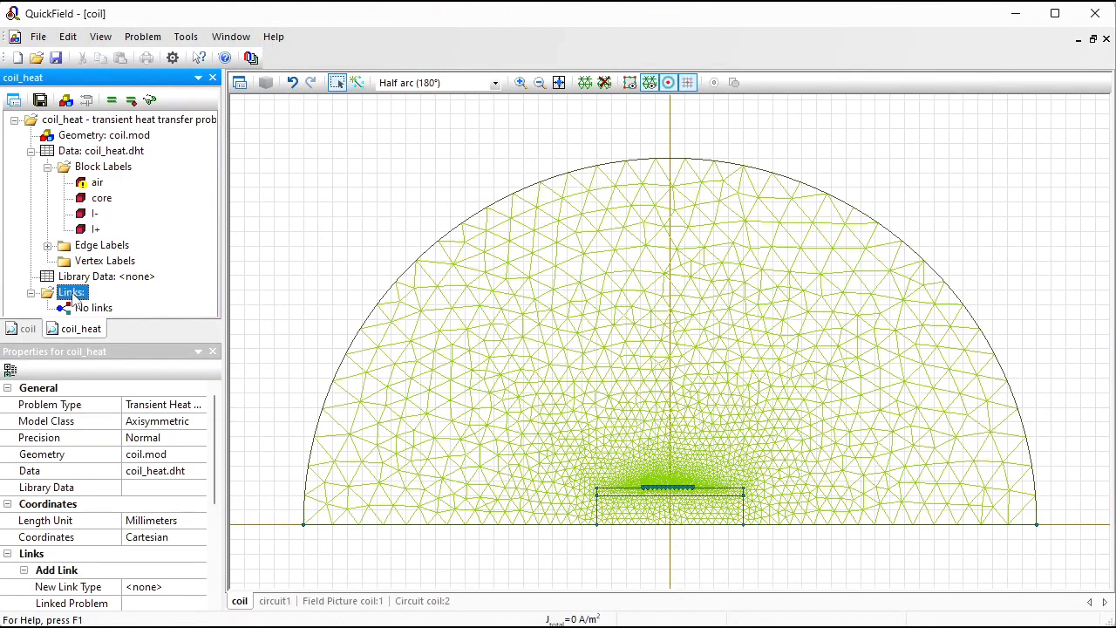
pyautogui.click(14, 100)
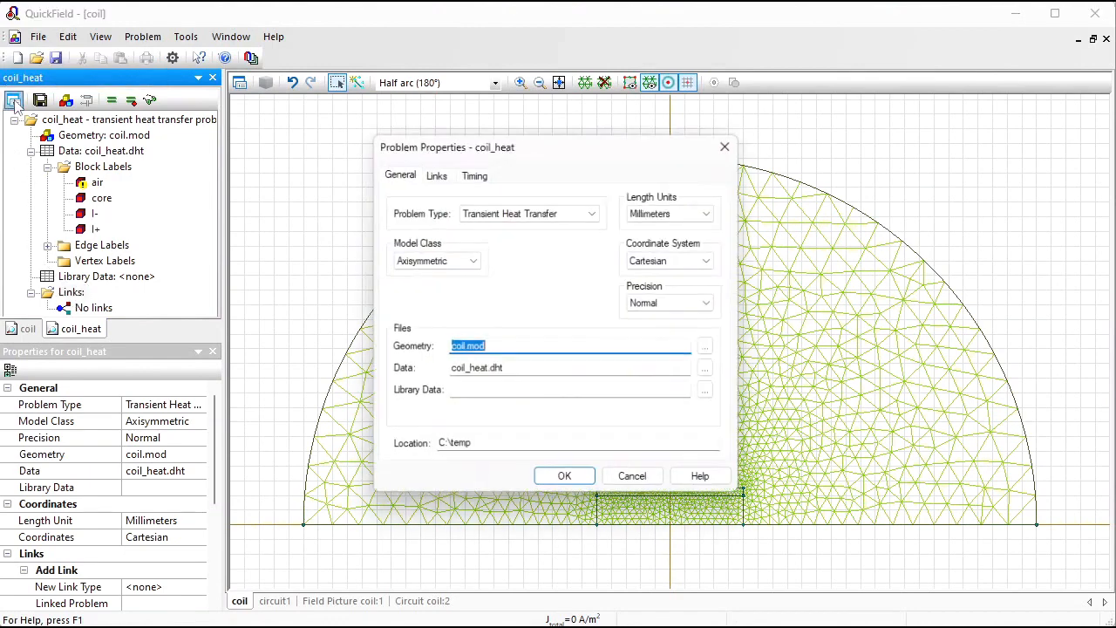
pyautogui.click(429, 176)
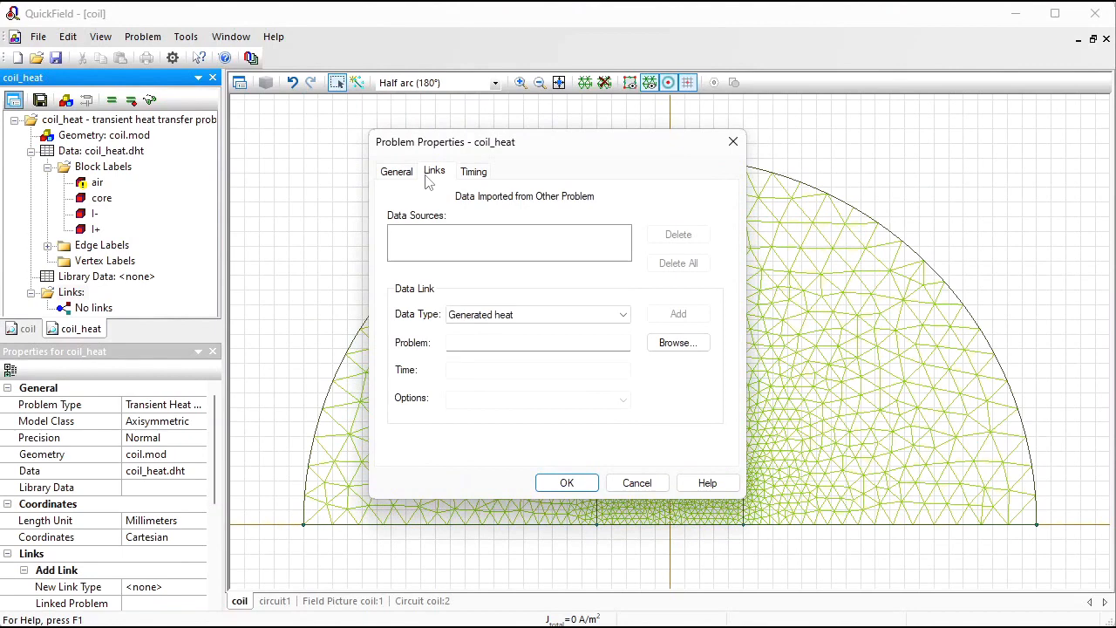
pyautogui.click(667, 341)
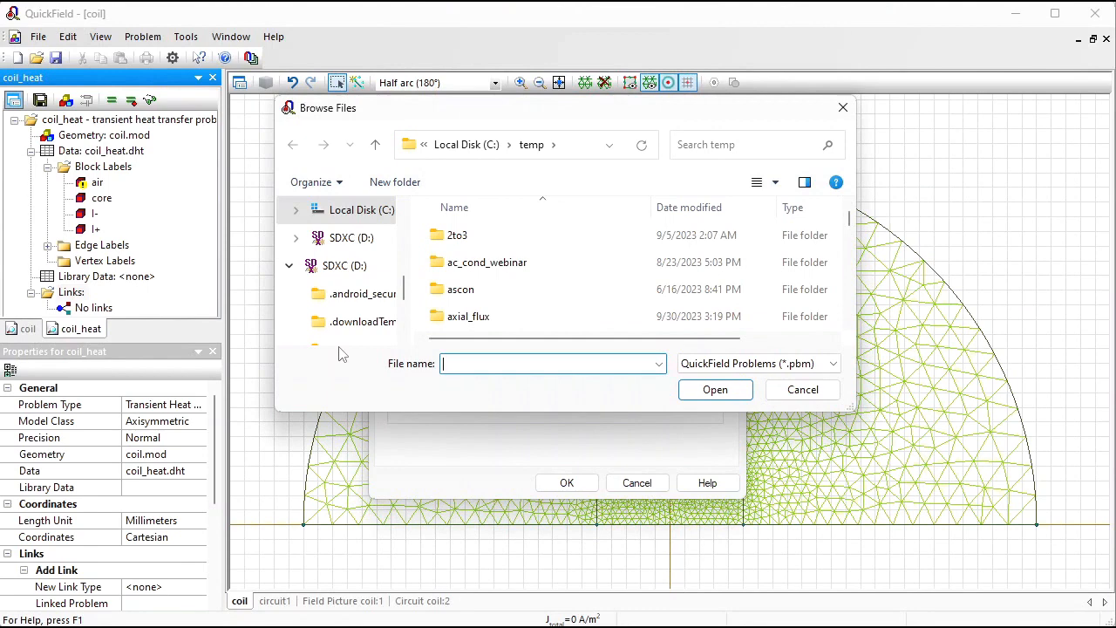
pyautogui.write('coil')
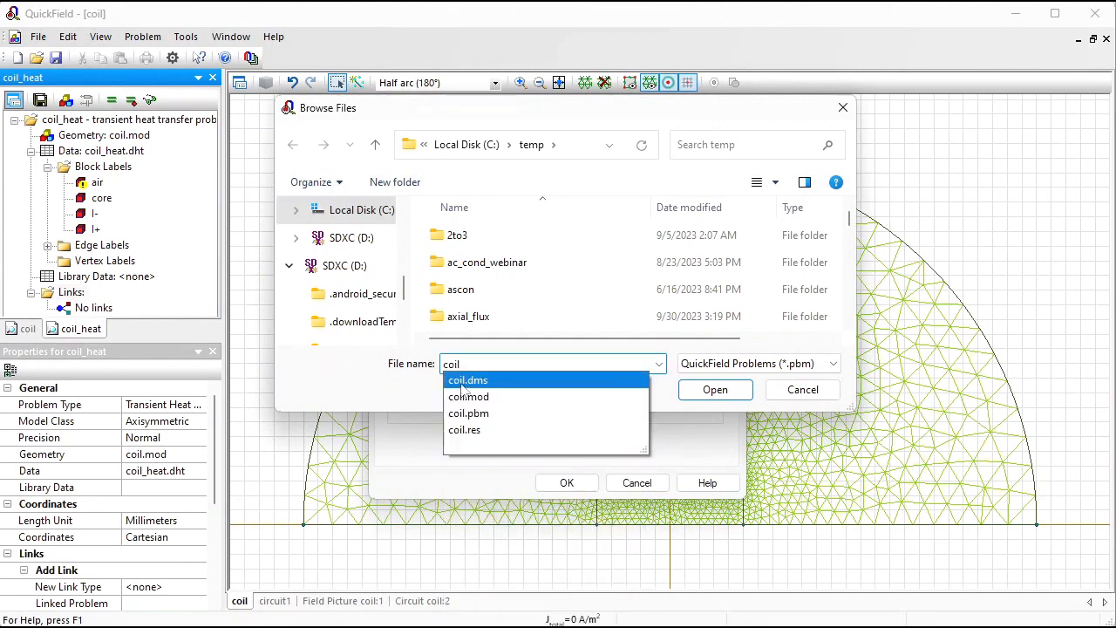
pyautogui.click(482, 409)
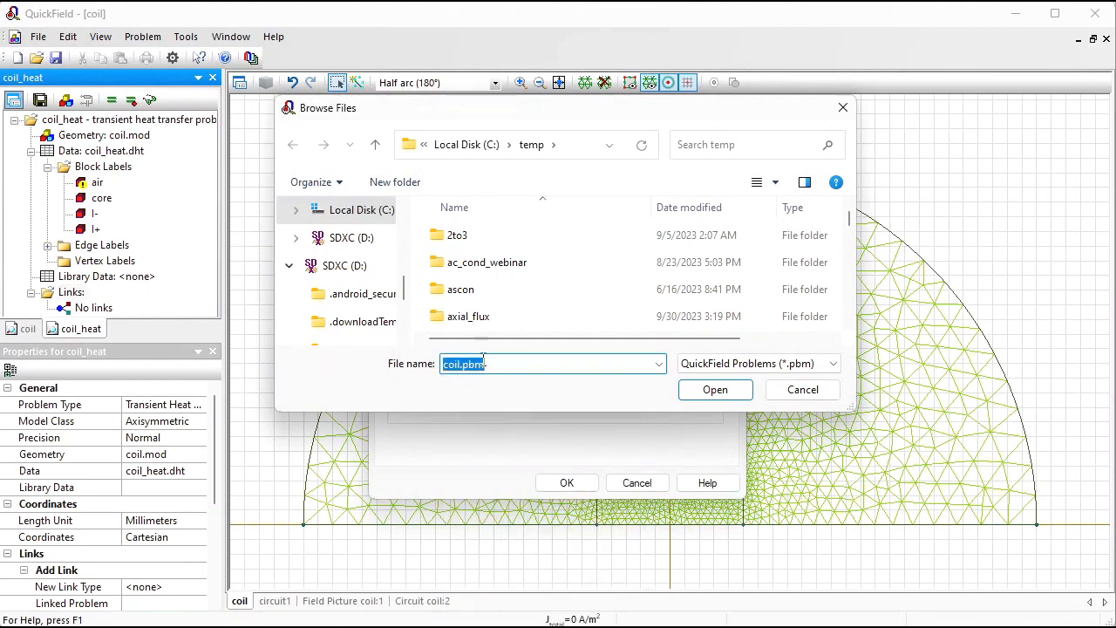
pyautogui.click(717, 392)
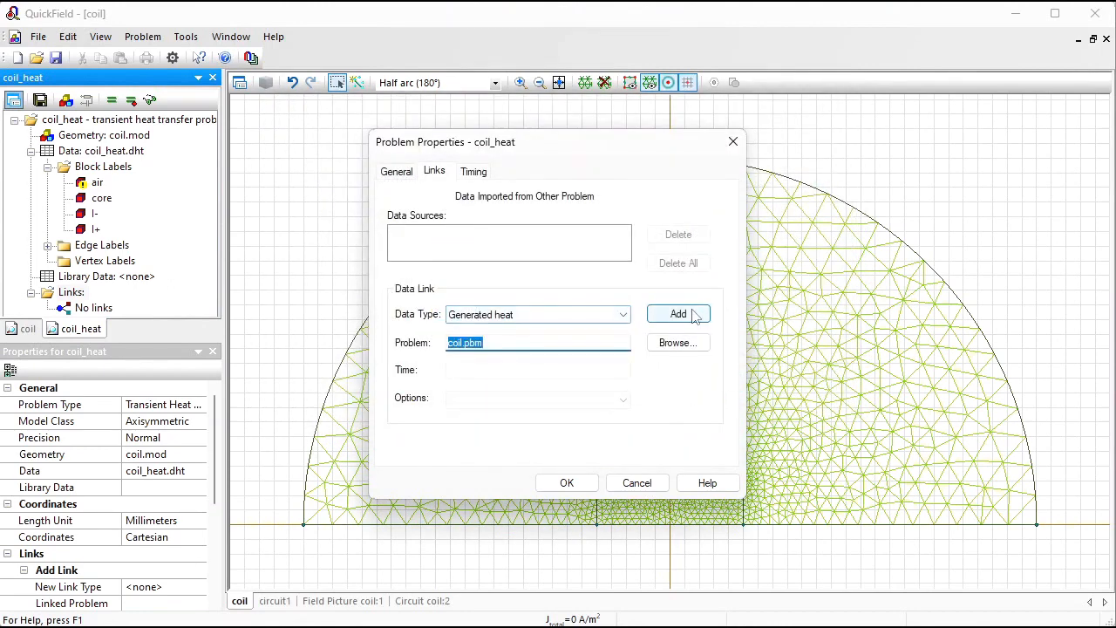
pyautogui.click(680, 314)
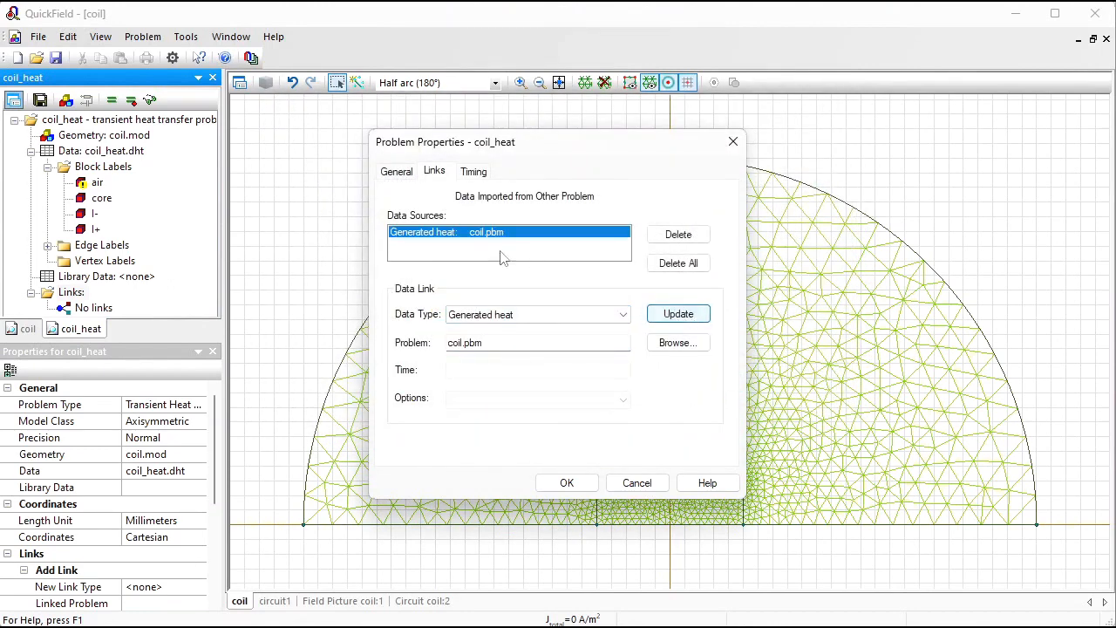
pyautogui.click(567, 483)
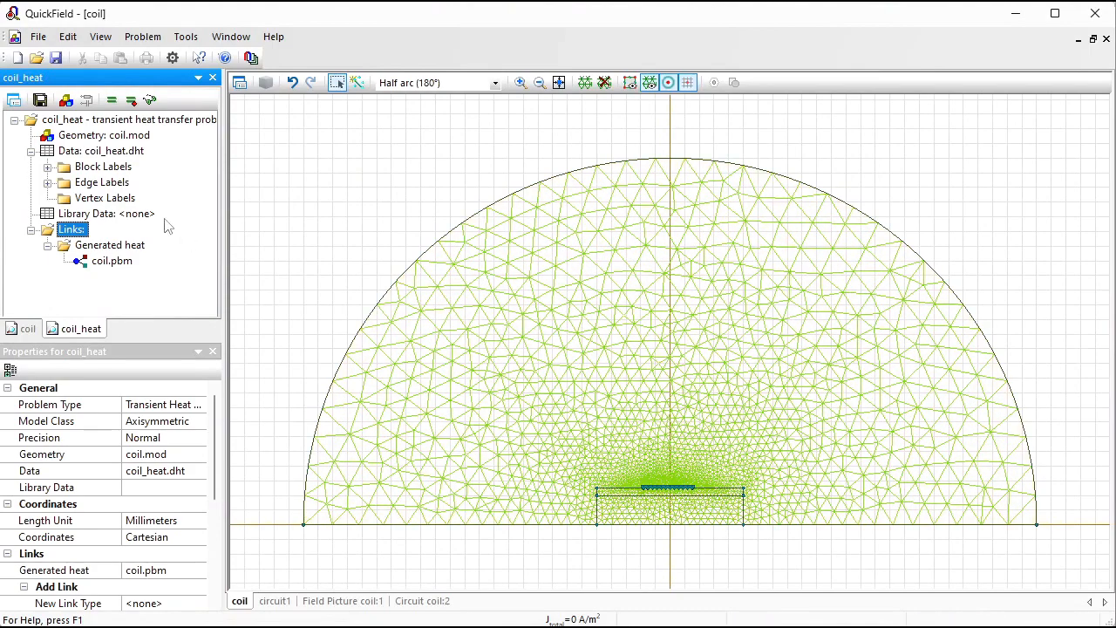
# Select the edges of the core and all wire turns, excluding the core block, and label them convection
pyautogui.click(48, 167)
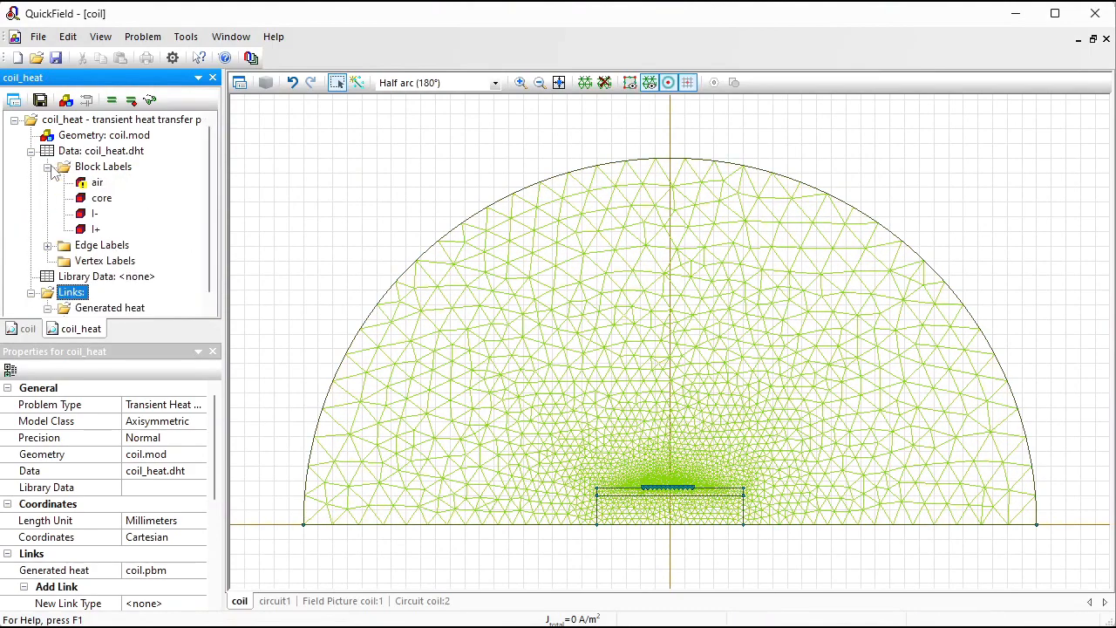
pyautogui.click(98, 185)
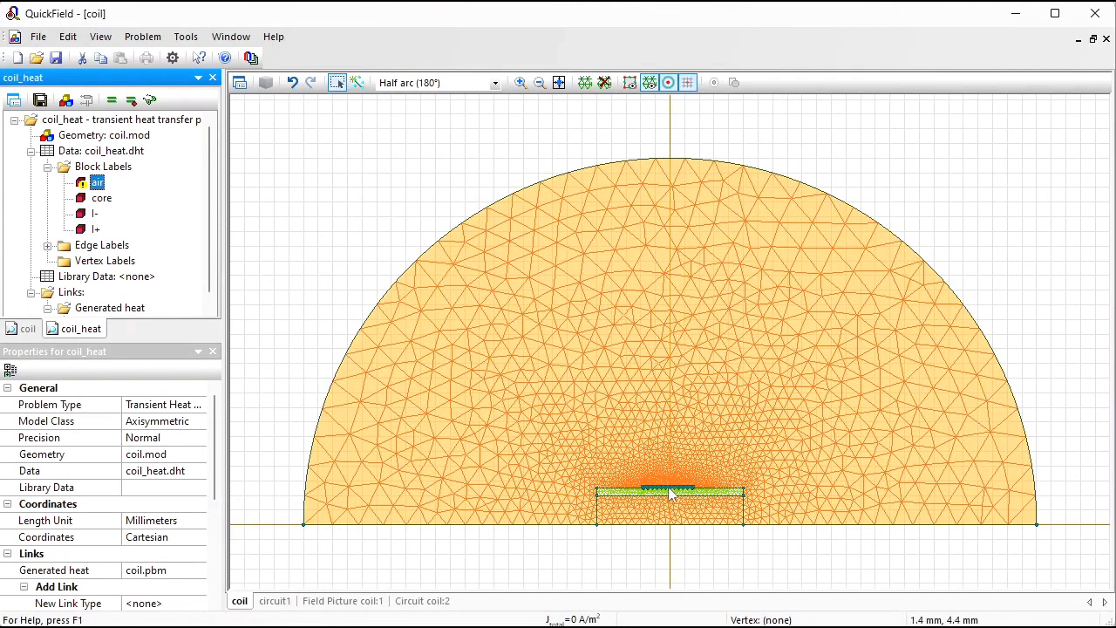
pyautogui.click(520, 82)
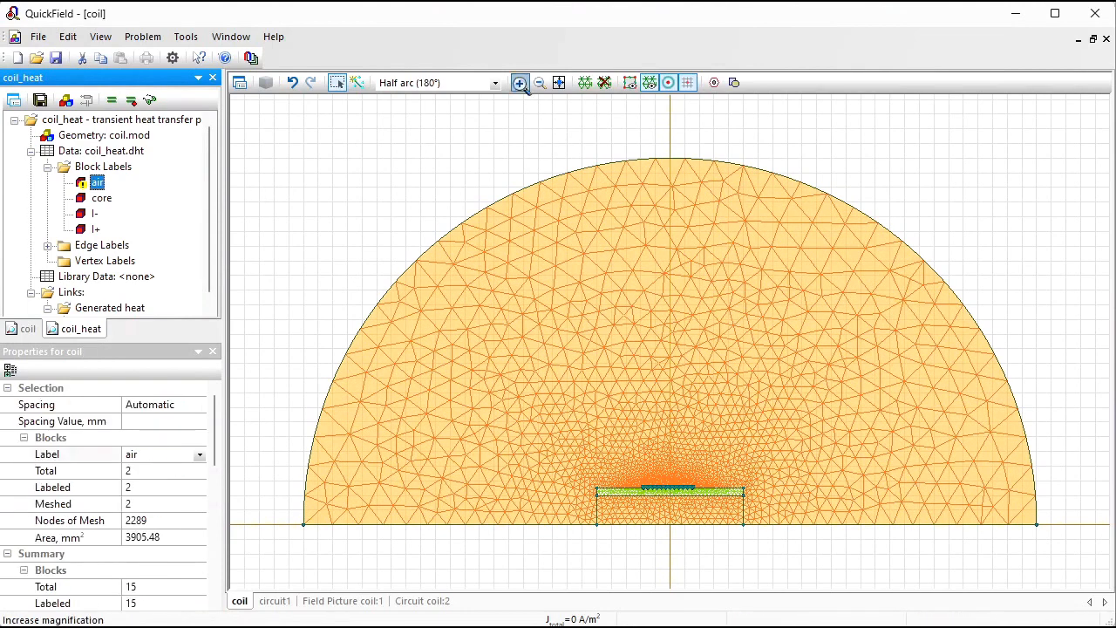
pyautogui.moveTo(580, 472); pyautogui.dragTo(780, 512)
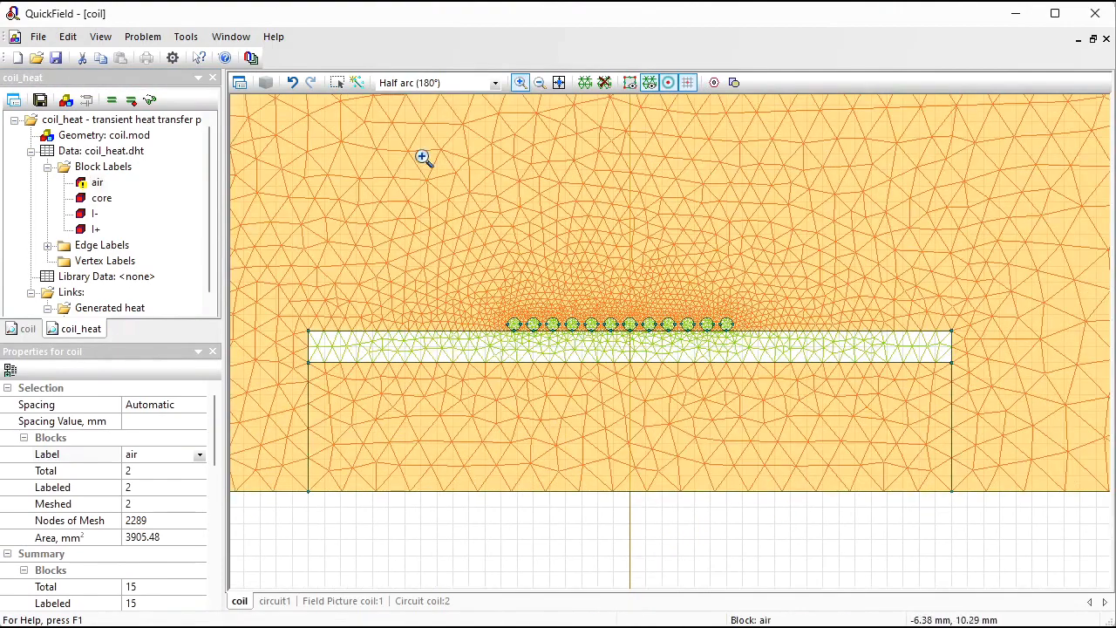
pyautogui.click(338, 85)
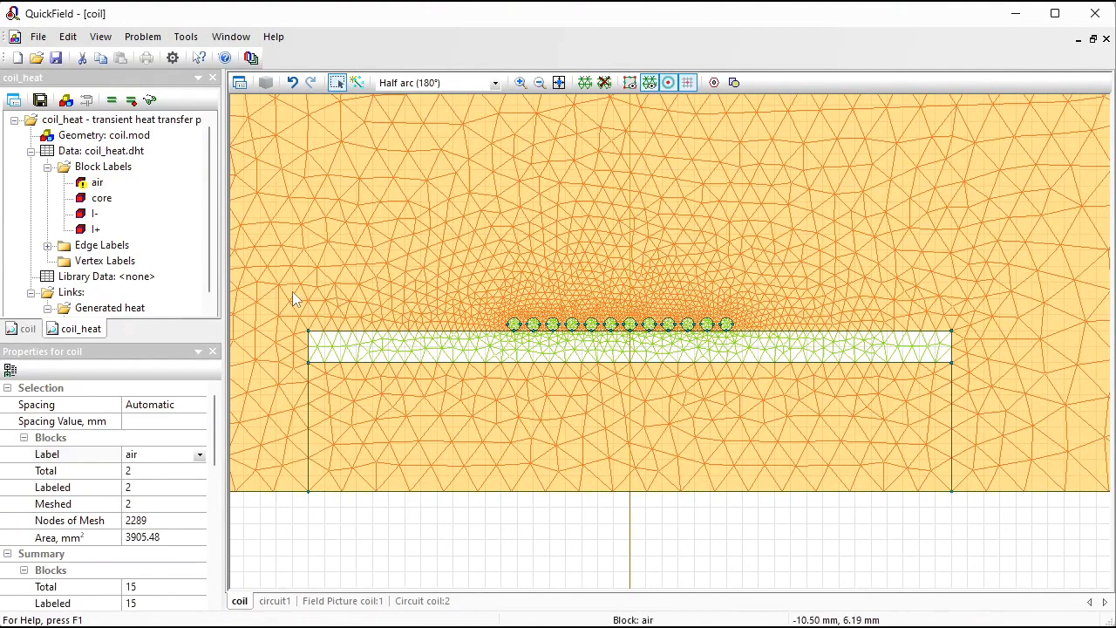
pyautogui.moveTo(292, 291); pyautogui.dragTo(990, 389)
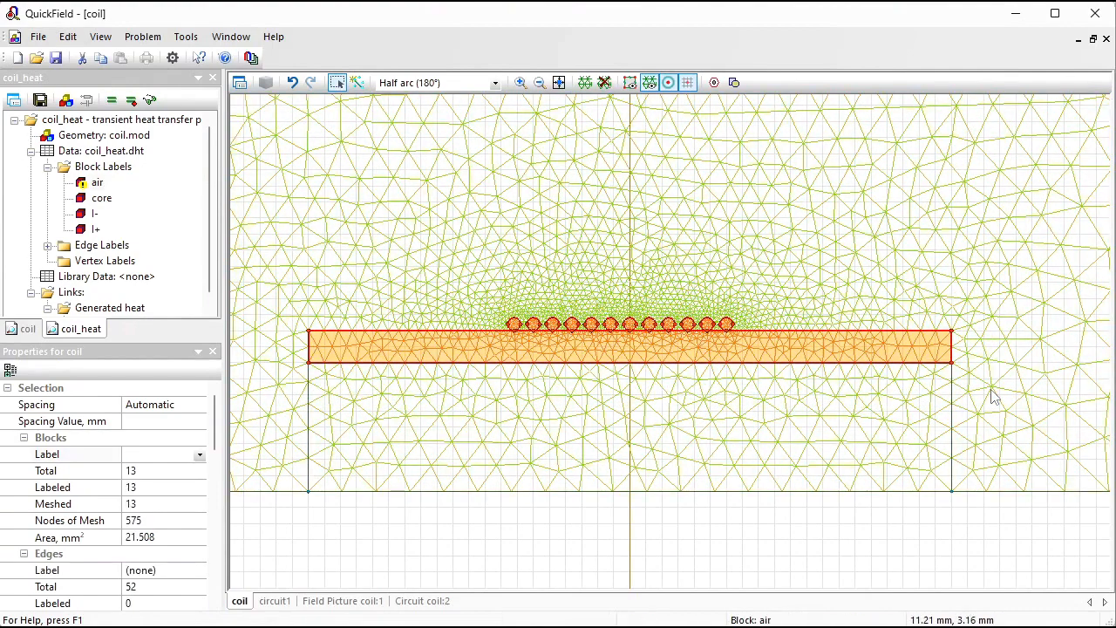
pyautogui.keyDown('ctrl'); pyautogui.click(642, 345); pyautogui.keyUp('ctrl')
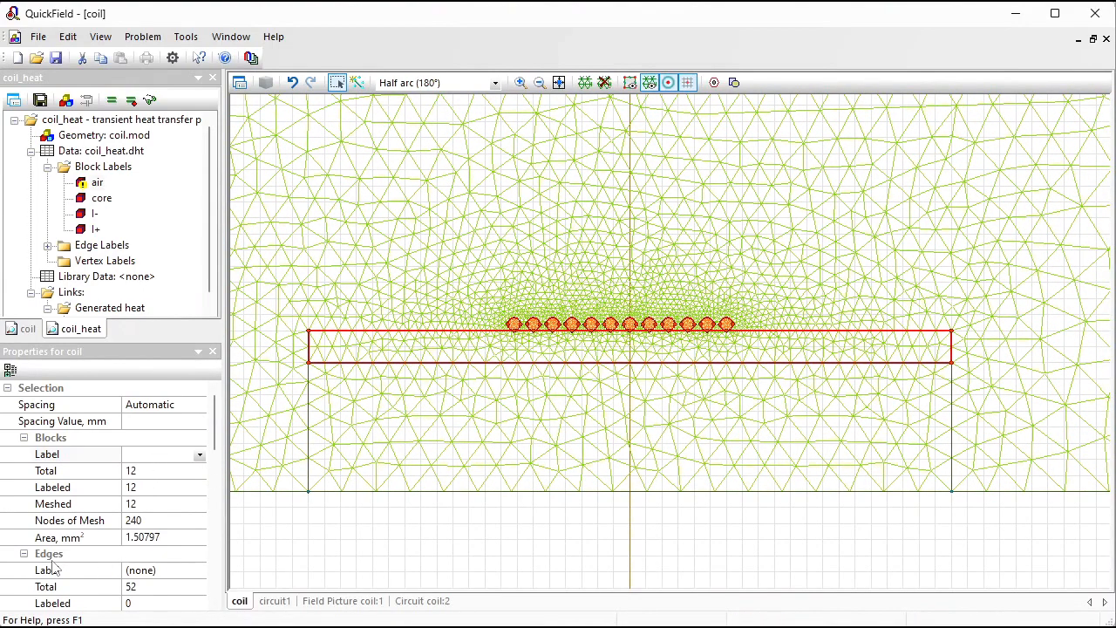
pyautogui.click(166, 573)
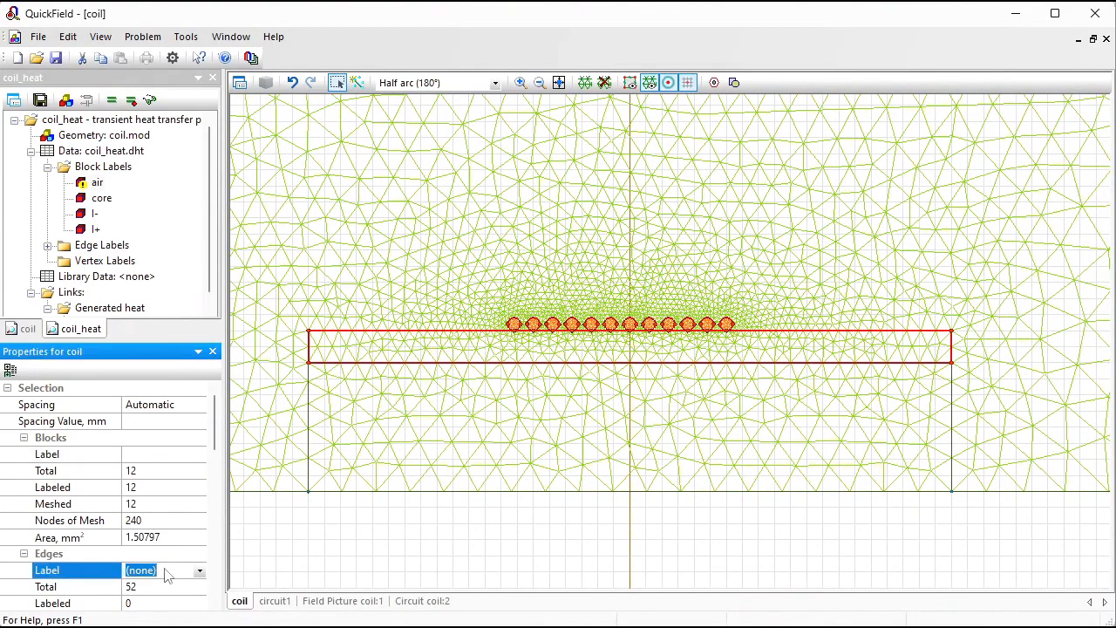
pyautogui.write('convection')
pyautogui.press('Return')
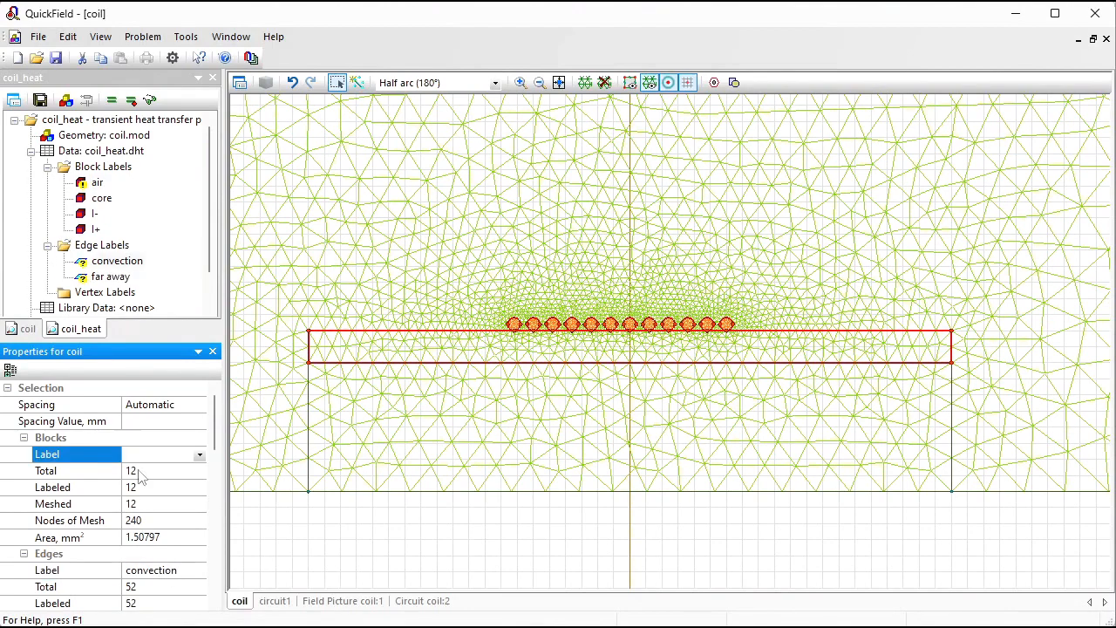
# Define the convection edge label as a convection boundary with coefficient 5 W/K·m² and enter its ambient temperature
pyautogui.click(108, 263)
pyautogui.doubleClick(108, 262)
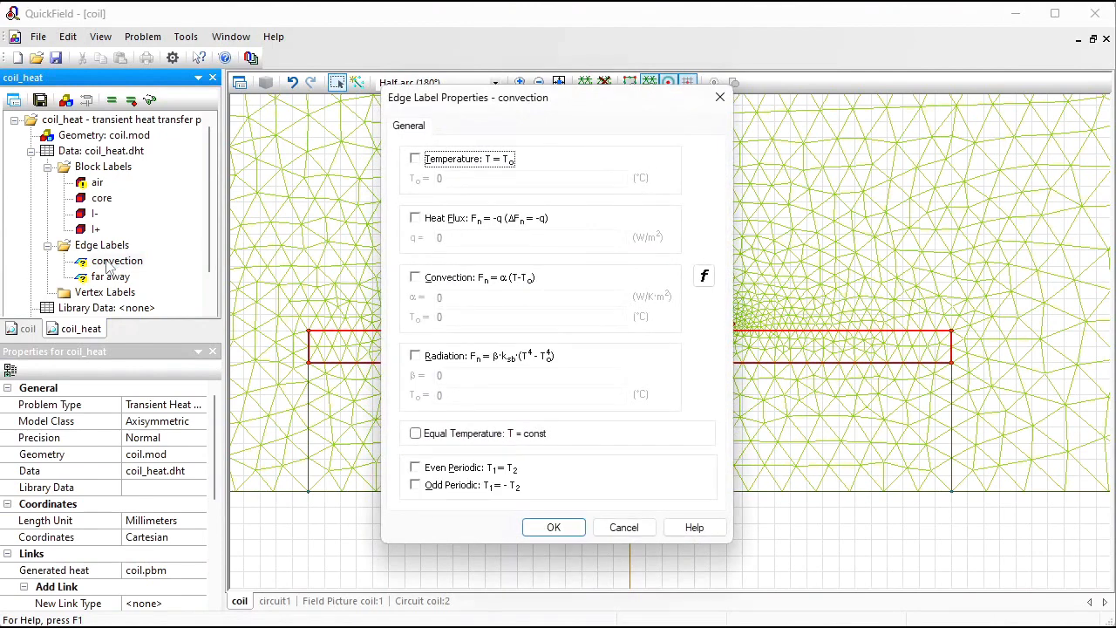
pyautogui.click(428, 277)
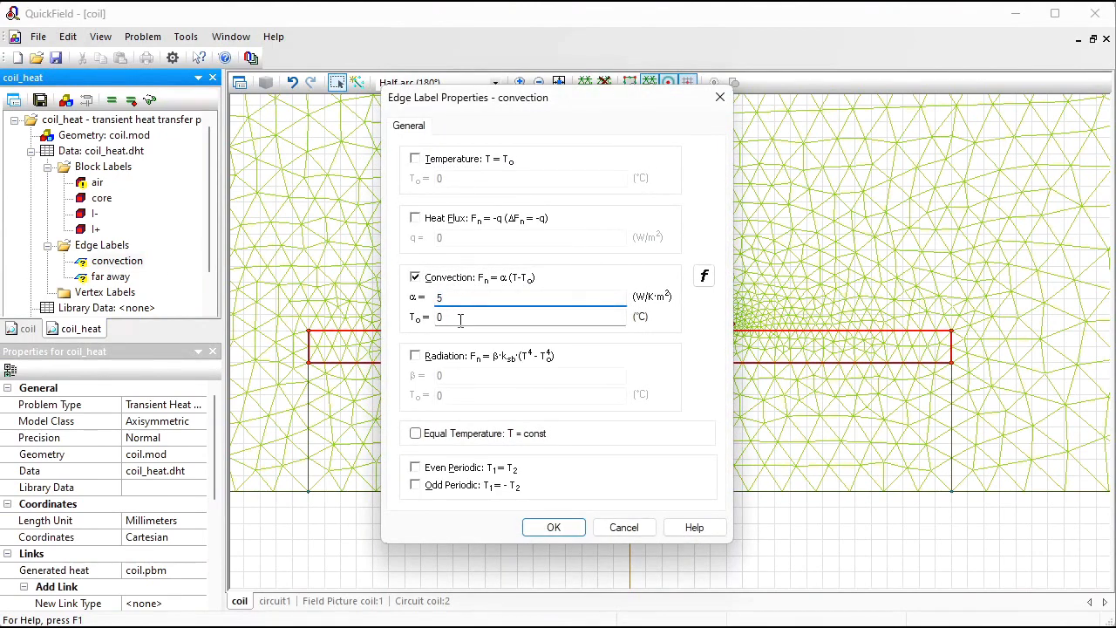
pyautogui.press('Tab')
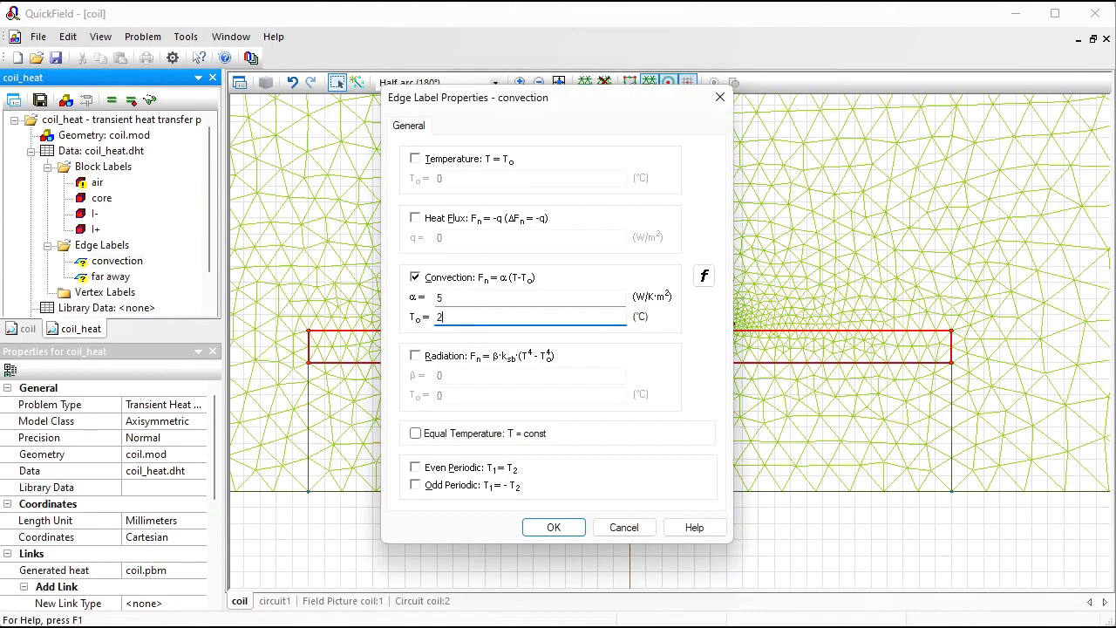
pyautogui.press('Return')
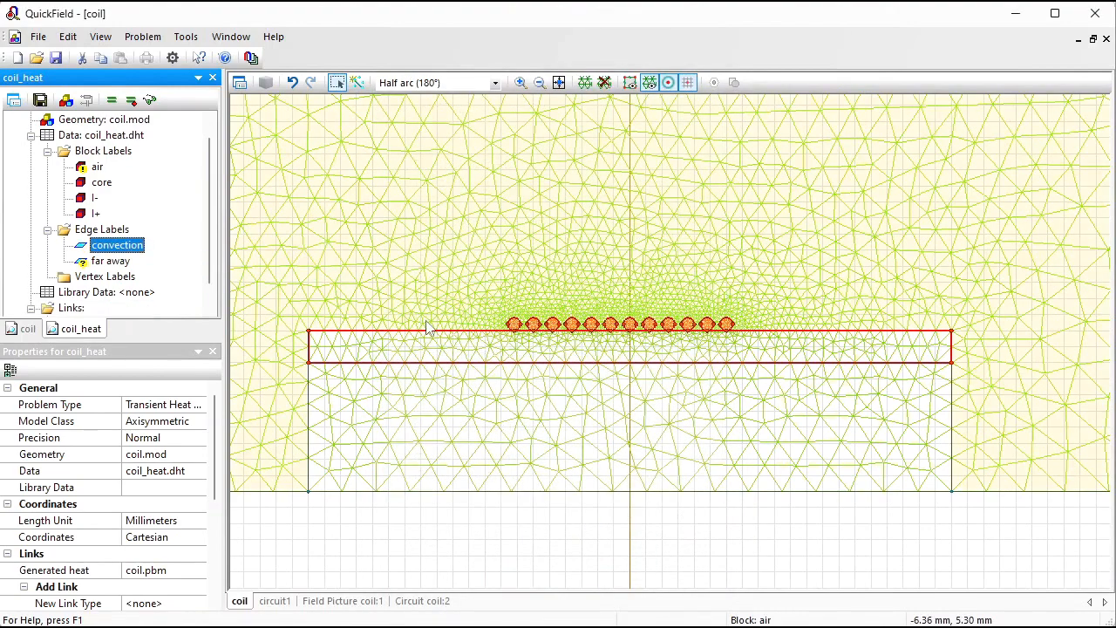
# Define the far away edge label in the coil_heat data with no boundary condition applied
pyautogui.click(97, 264)
pyautogui.click(559, 82)
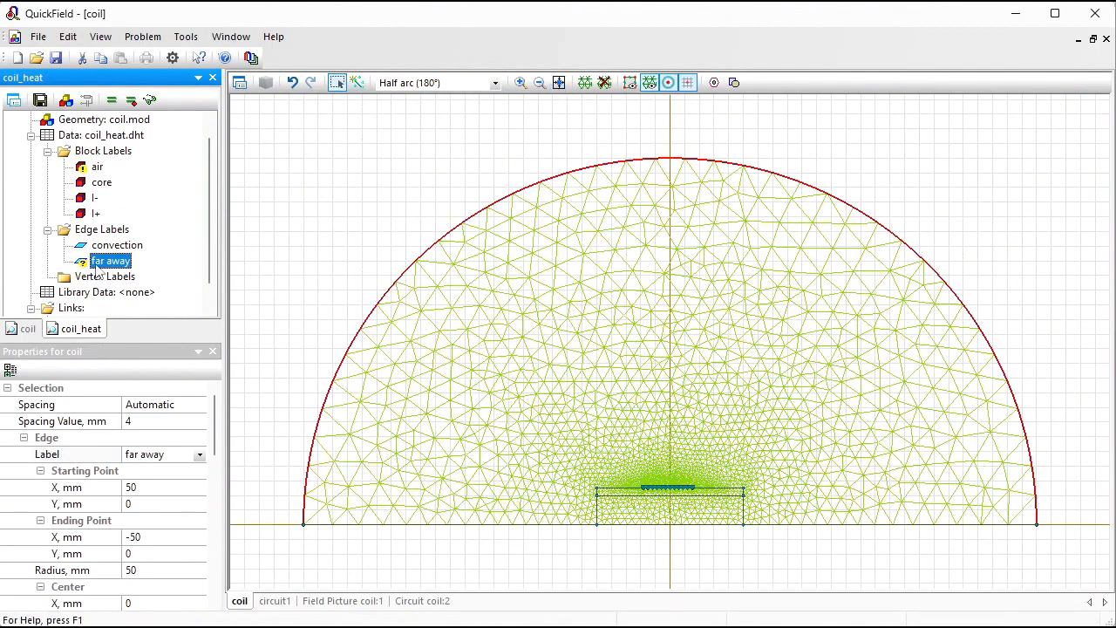
pyautogui.doubleClick(110, 264)
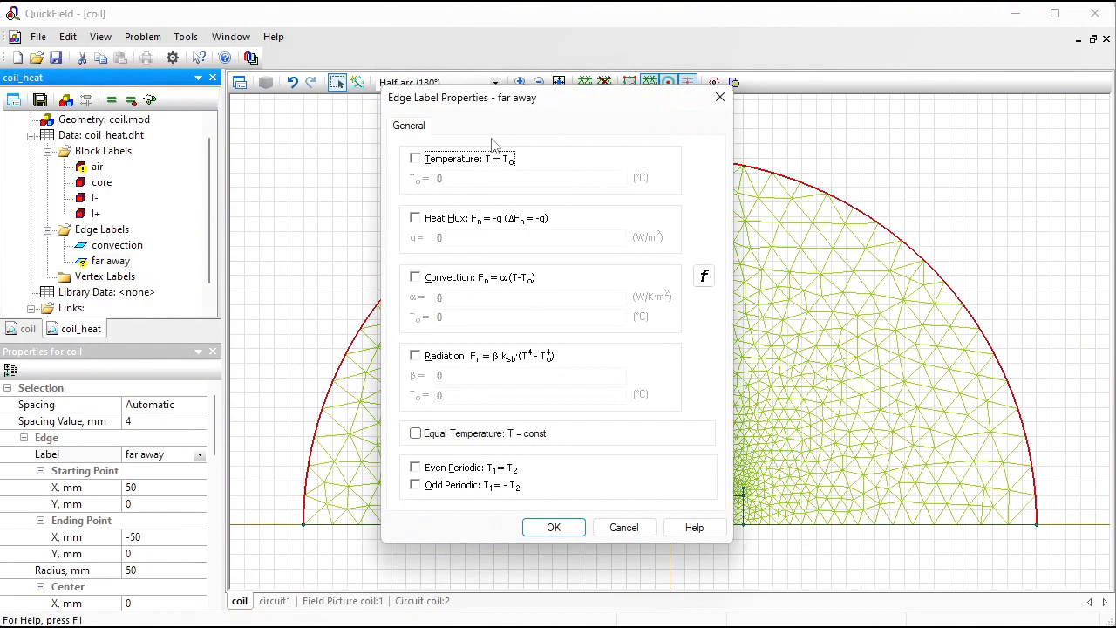
pyautogui.click(549, 528)
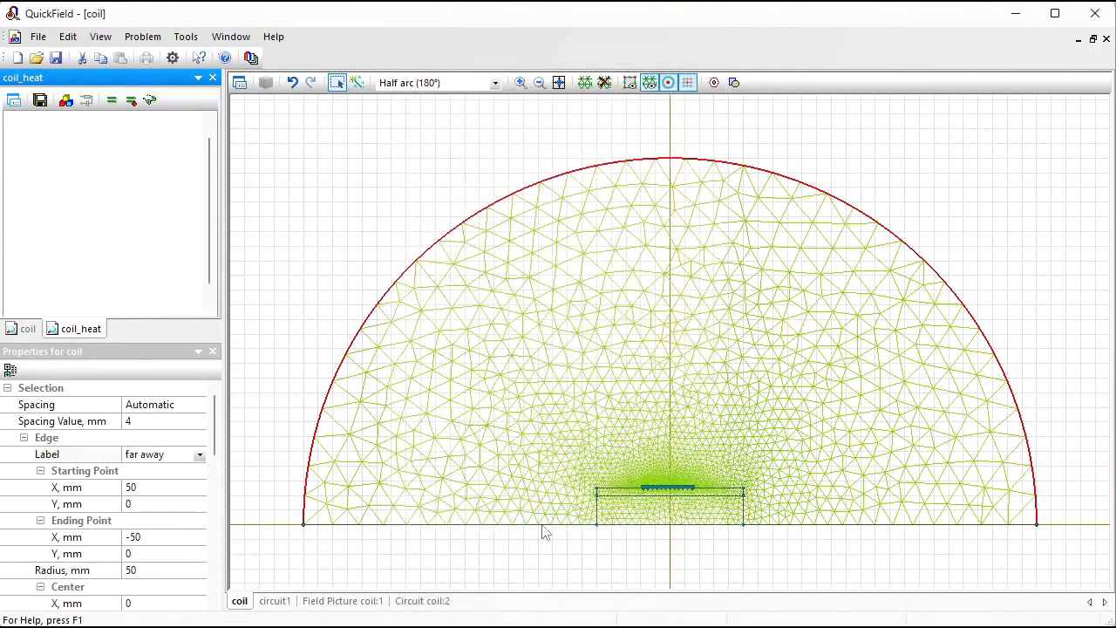
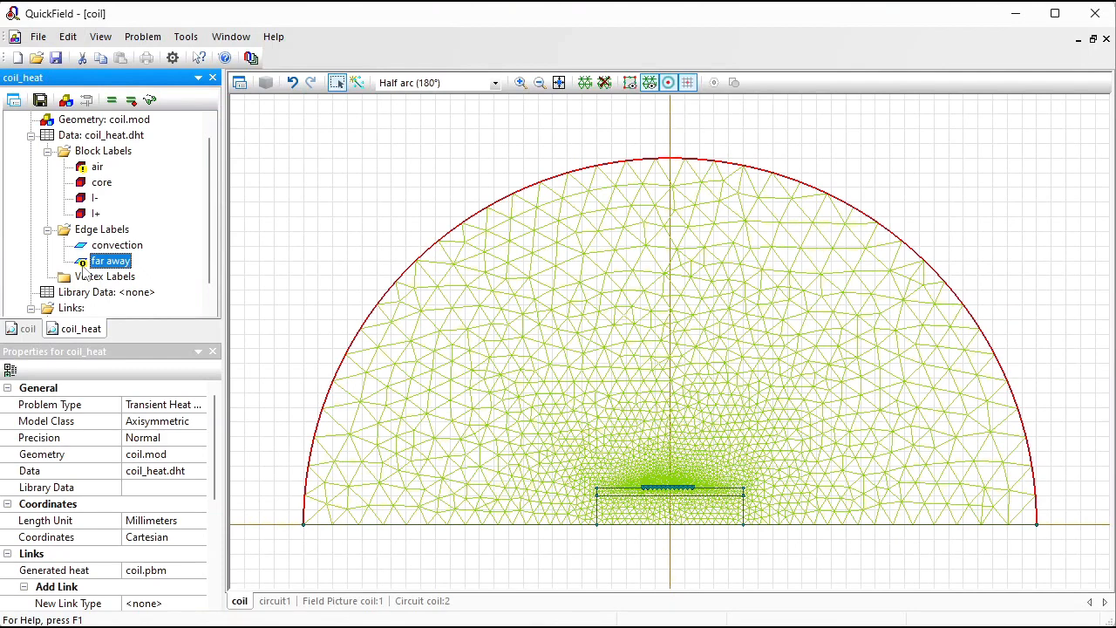
# Review the coil_heat problem's labels and Generated heat link, and try to solve the problem
pyautogui.moveTo(209, 198); pyautogui.dragTo(218, 238)
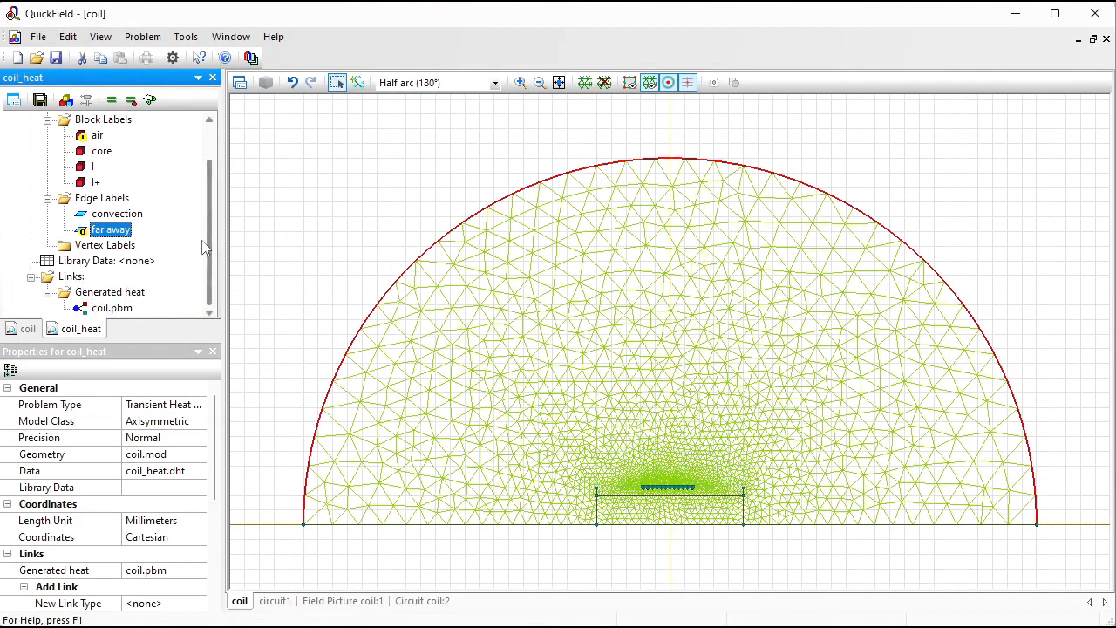
pyautogui.scroll(1, 204, 246)
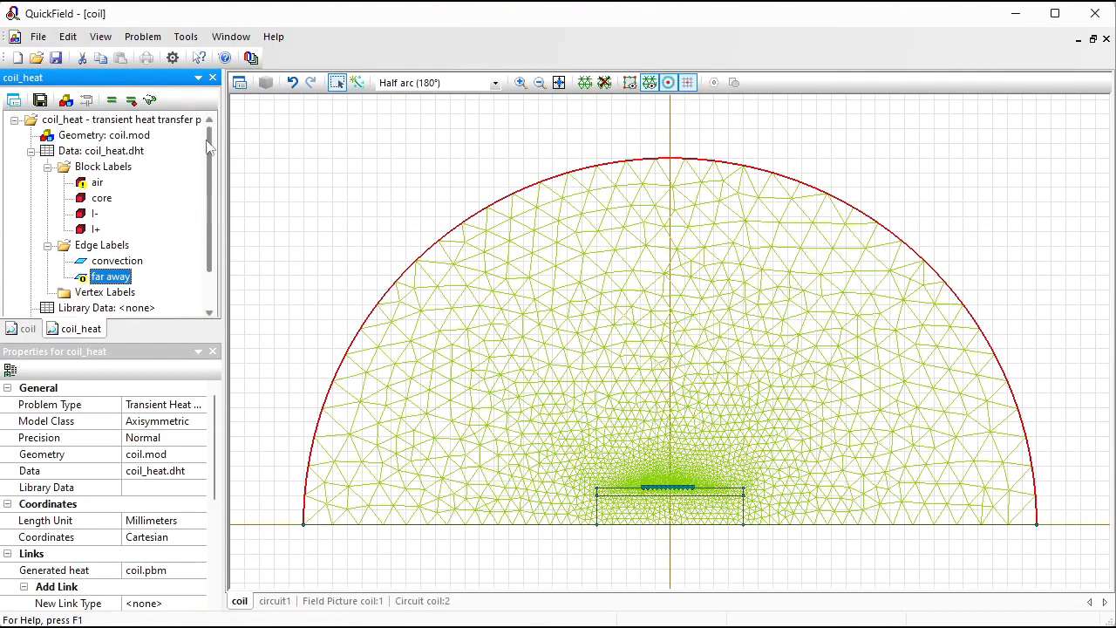
pyautogui.click(113, 101)
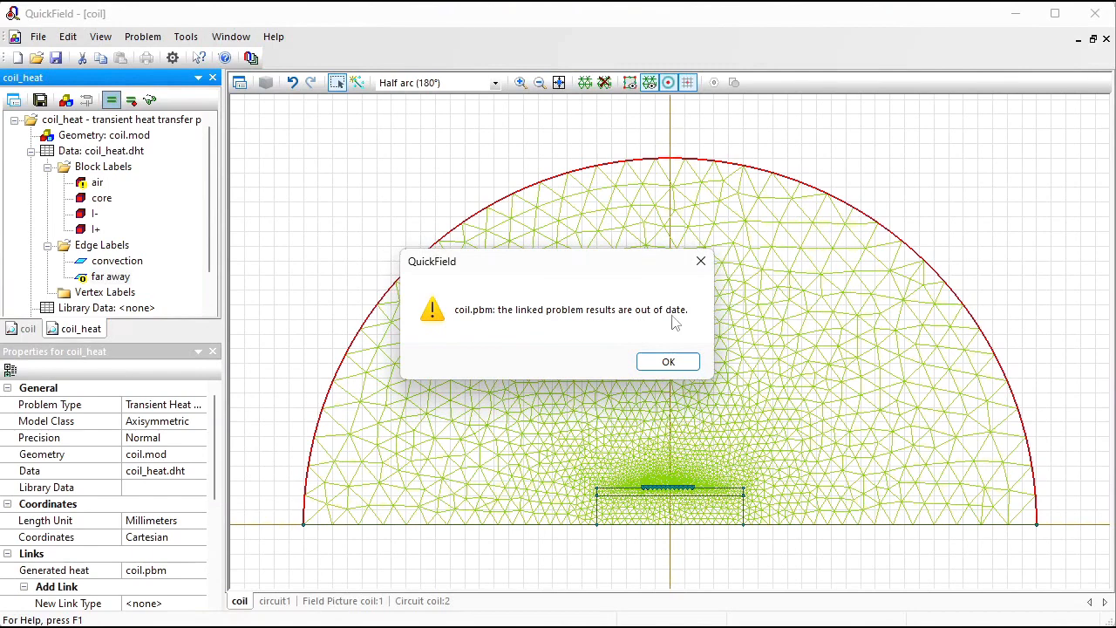
pyautogui.click(668, 361)
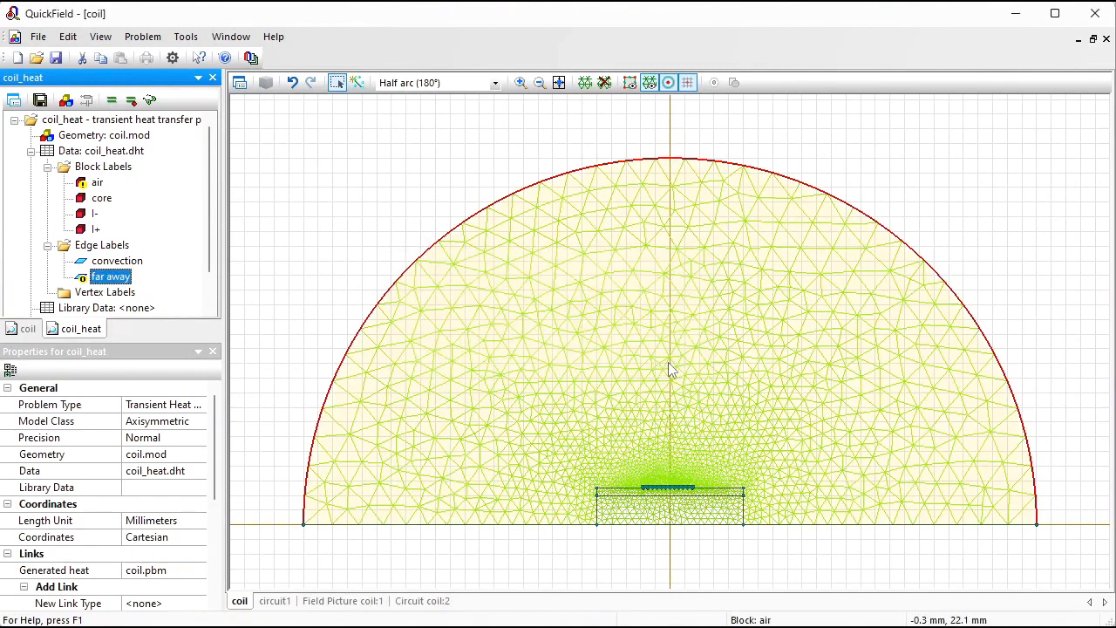
# Compare the label trees of the coil and coil_heat problems and locate the convection edges in the shared geometry
pyautogui.click(28, 330)
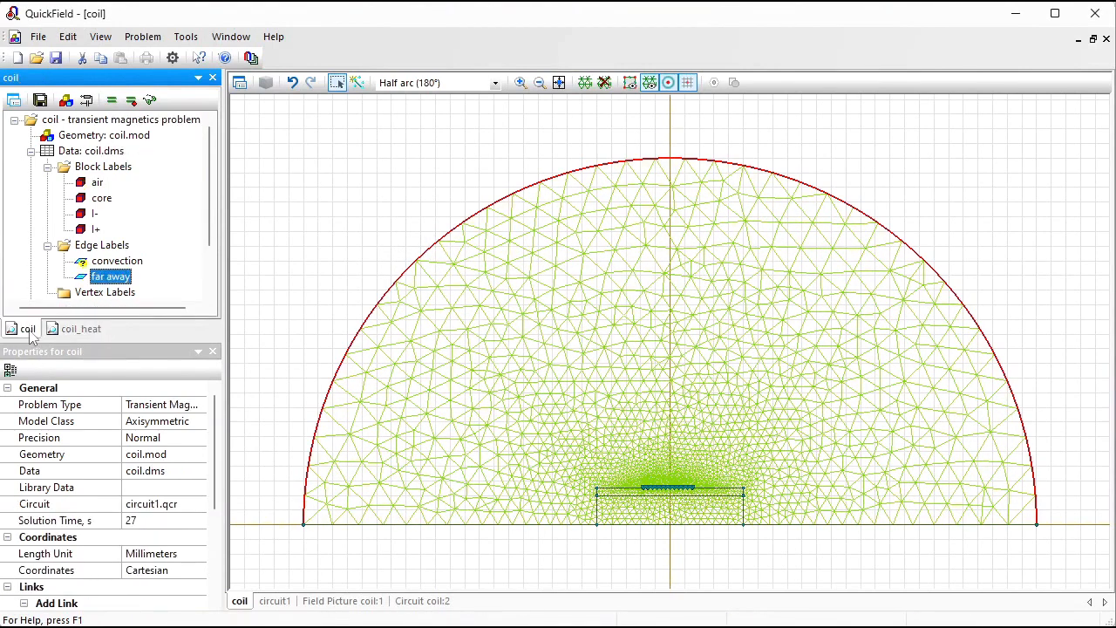
pyautogui.click(83, 332)
pyautogui.click(119, 139)
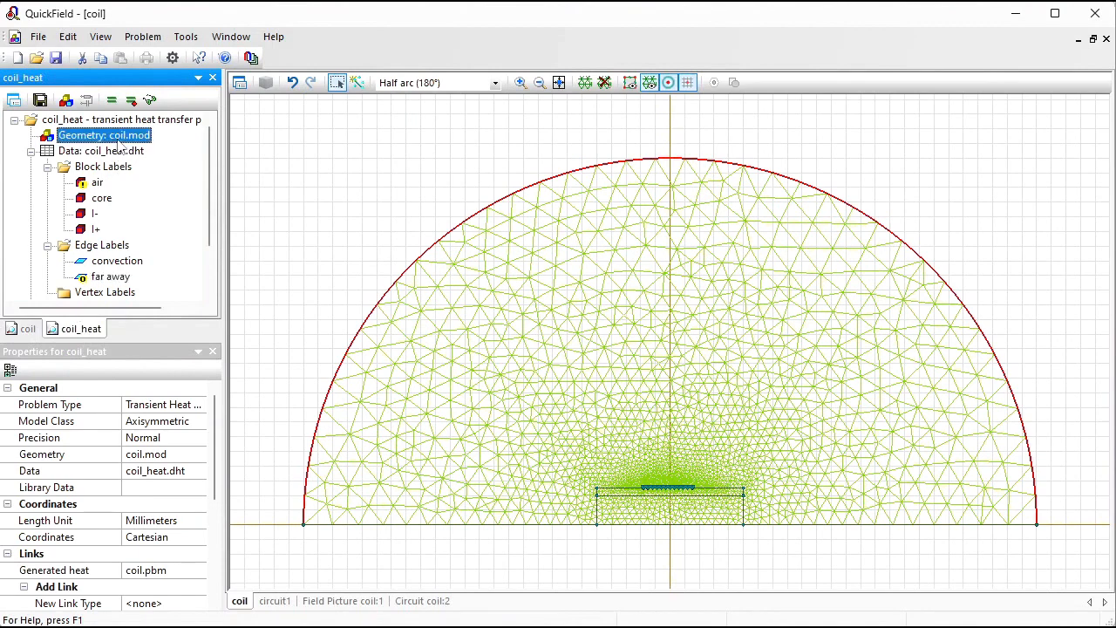
pyautogui.click(35, 329)
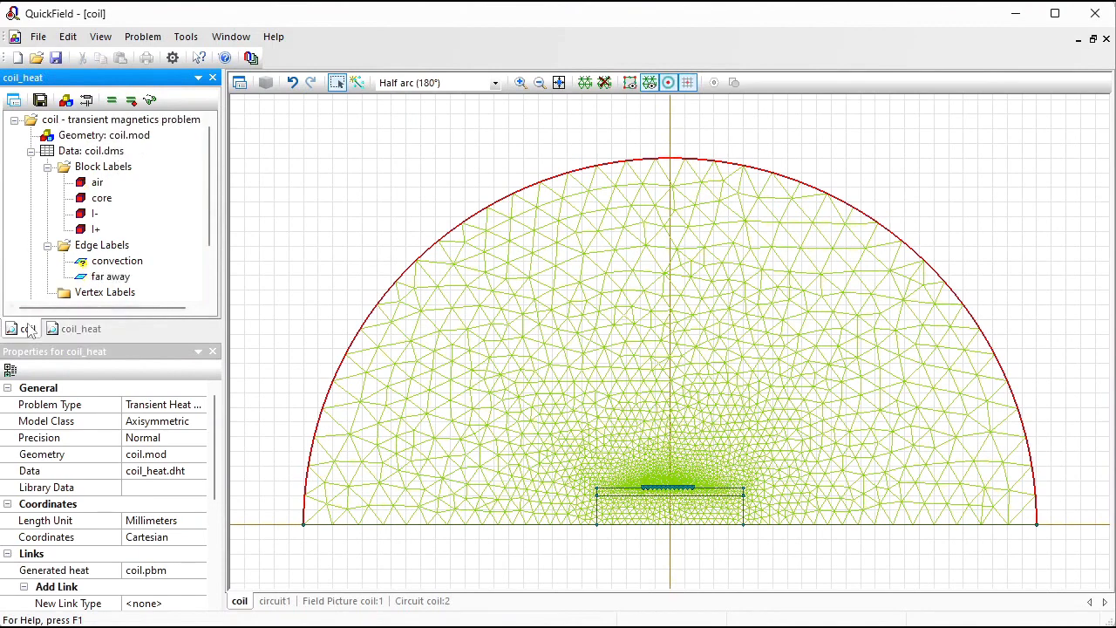
pyautogui.click(80, 329)
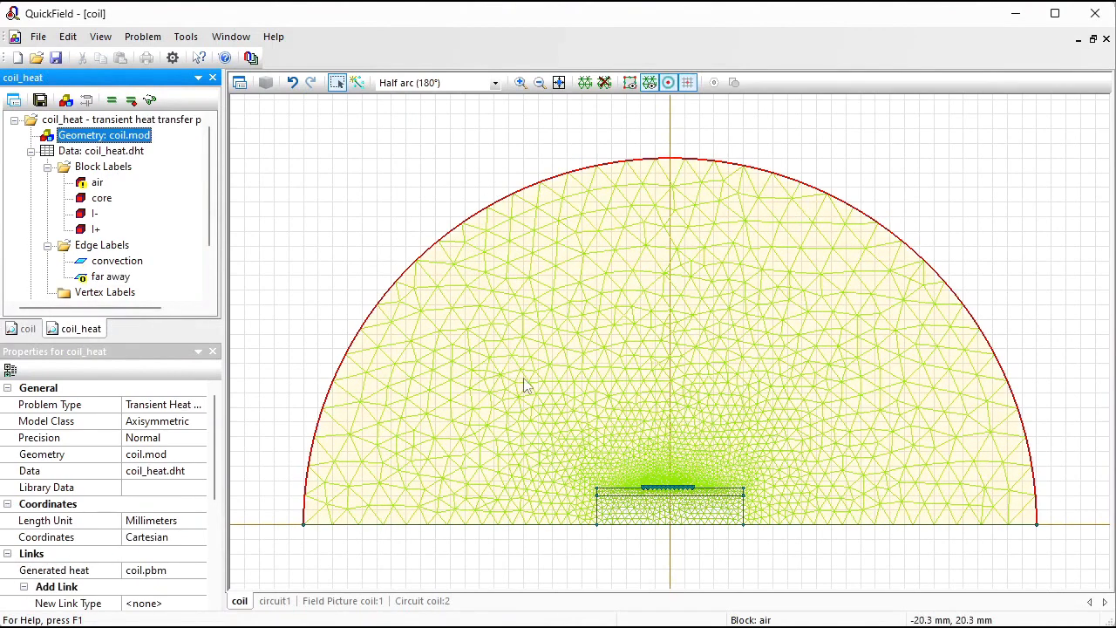
pyautogui.click(103, 262)
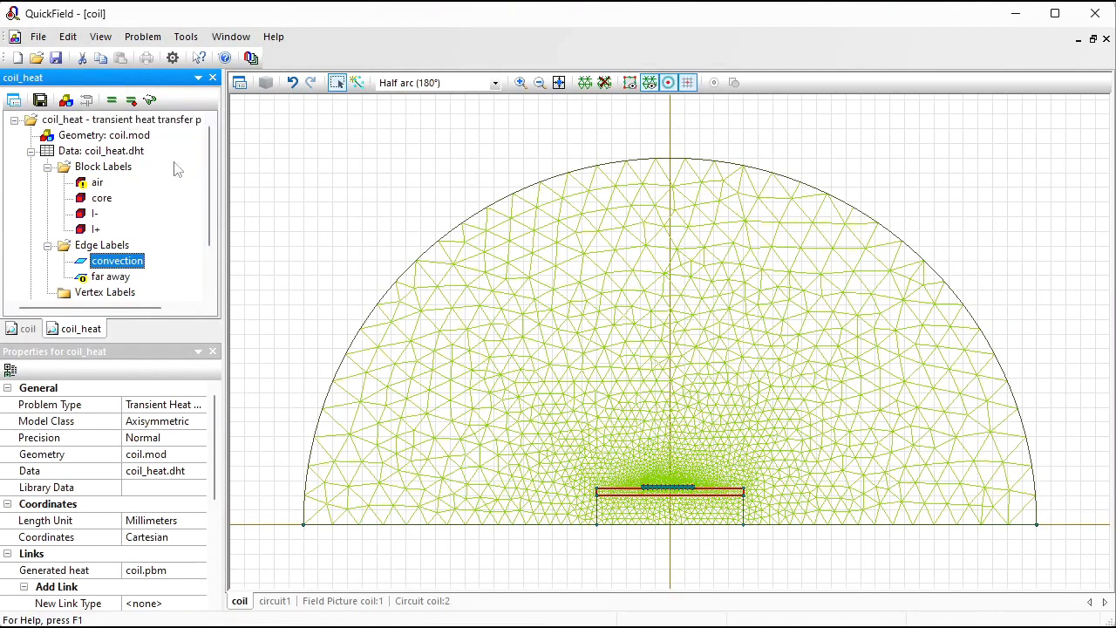
# Define the convection edge label in the coil transient magnetics problem with no boundary condition applied
pyautogui.click(29, 330)
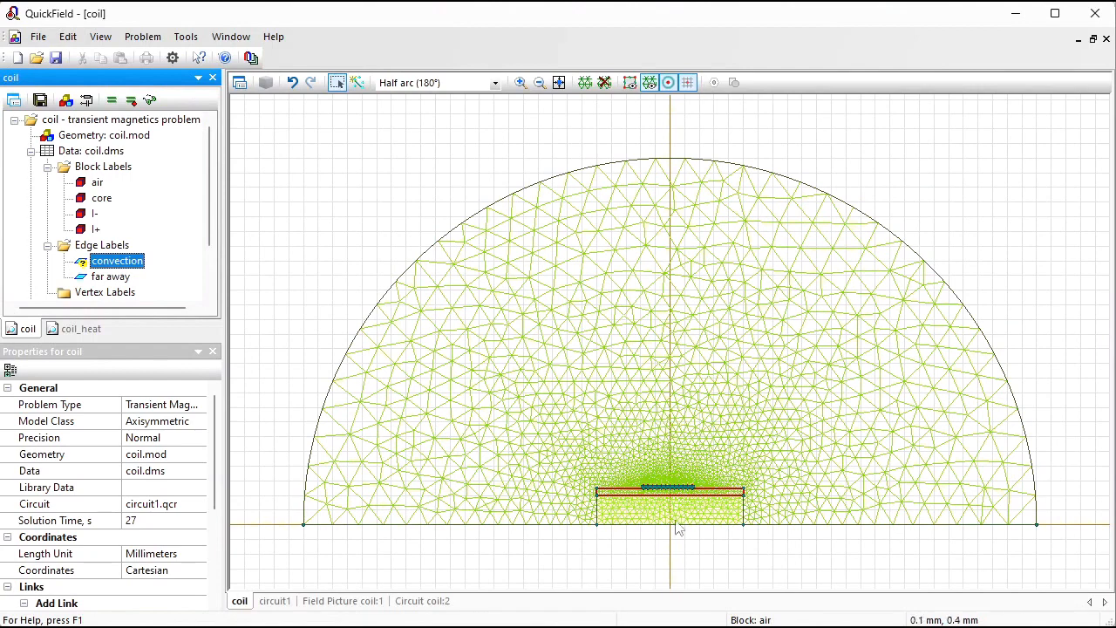
pyautogui.doubleClick(109, 262)
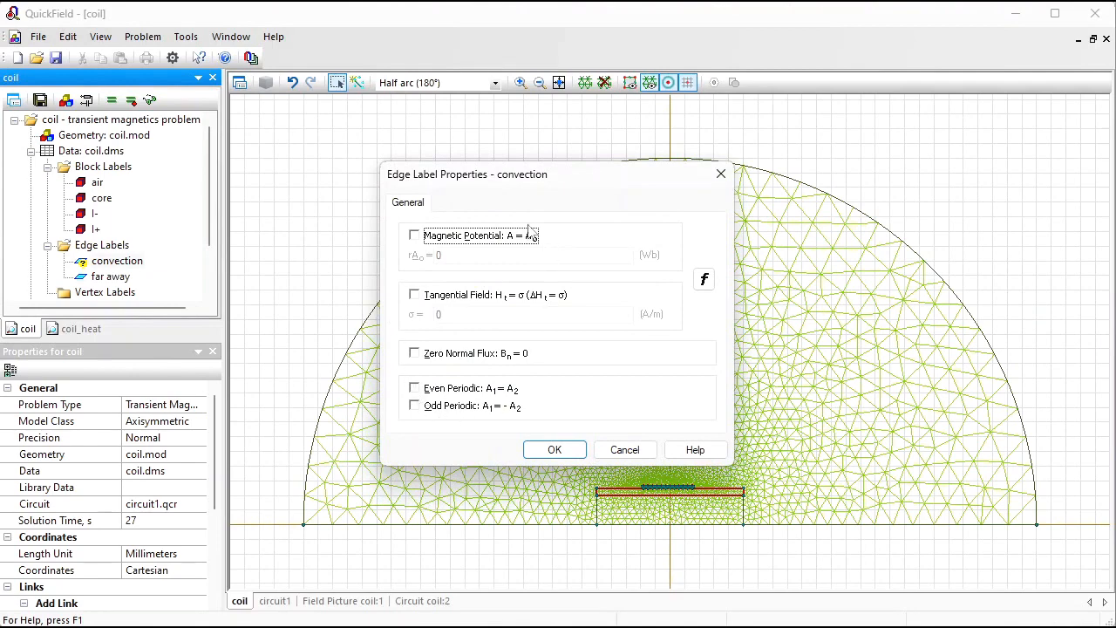
pyautogui.click(555, 449)
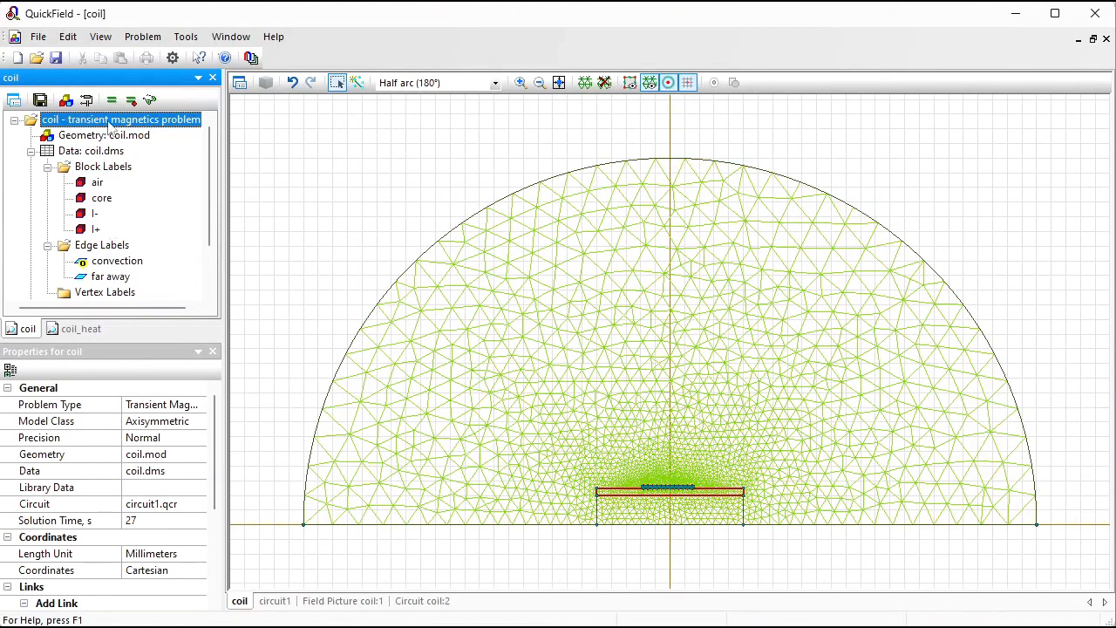
# Solve the coil transient magnetics problem, saving the modified coil.mod and coil.dms files, and open its field picture
pyautogui.click(111, 100)
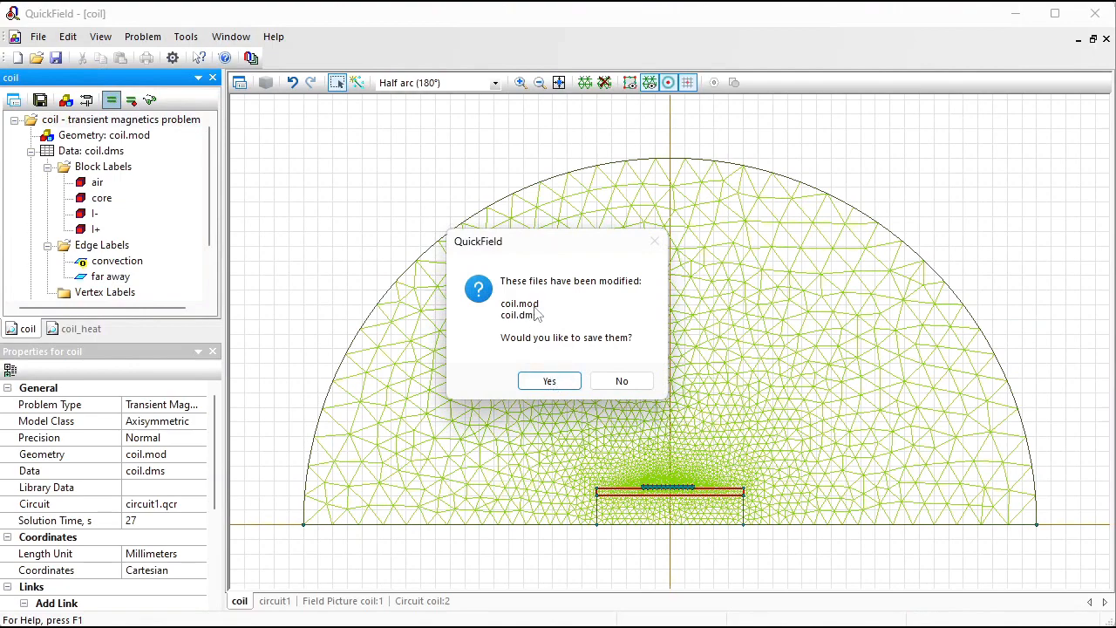
pyautogui.click(548, 381)
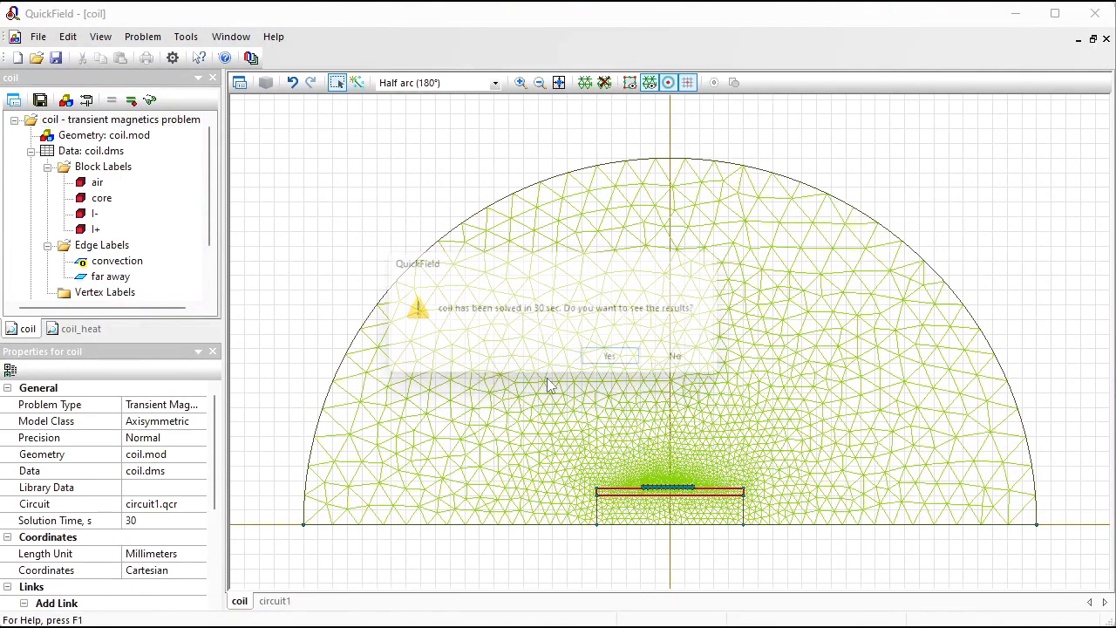
pyautogui.click(618, 363)
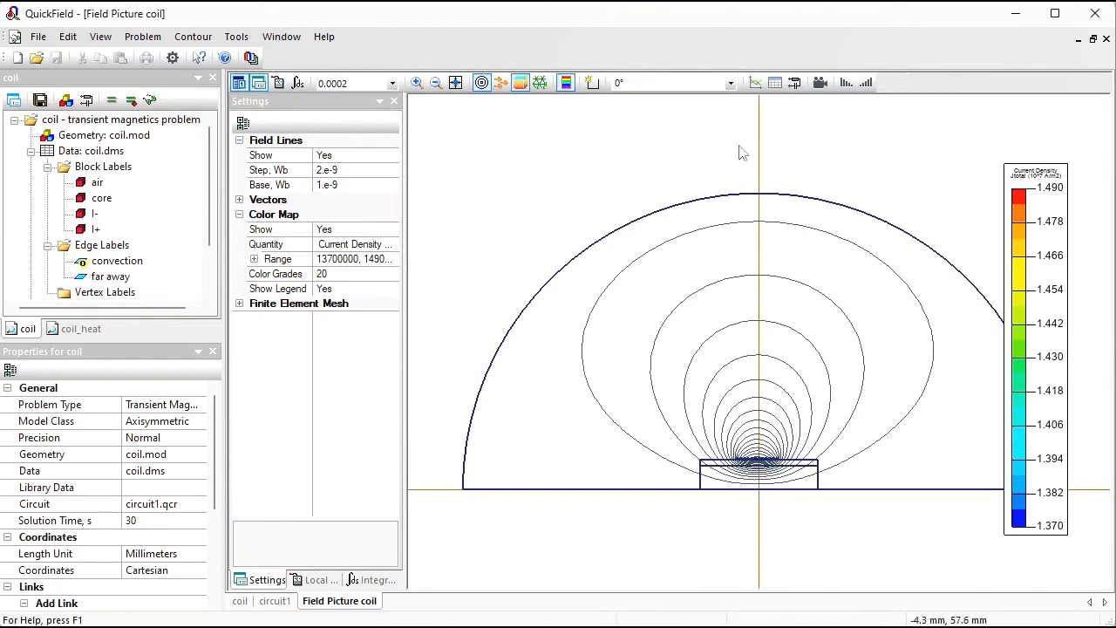
# Open the coupled circuit results and examine the current and voltage of the source V(1)
pyautogui.click(794, 85)
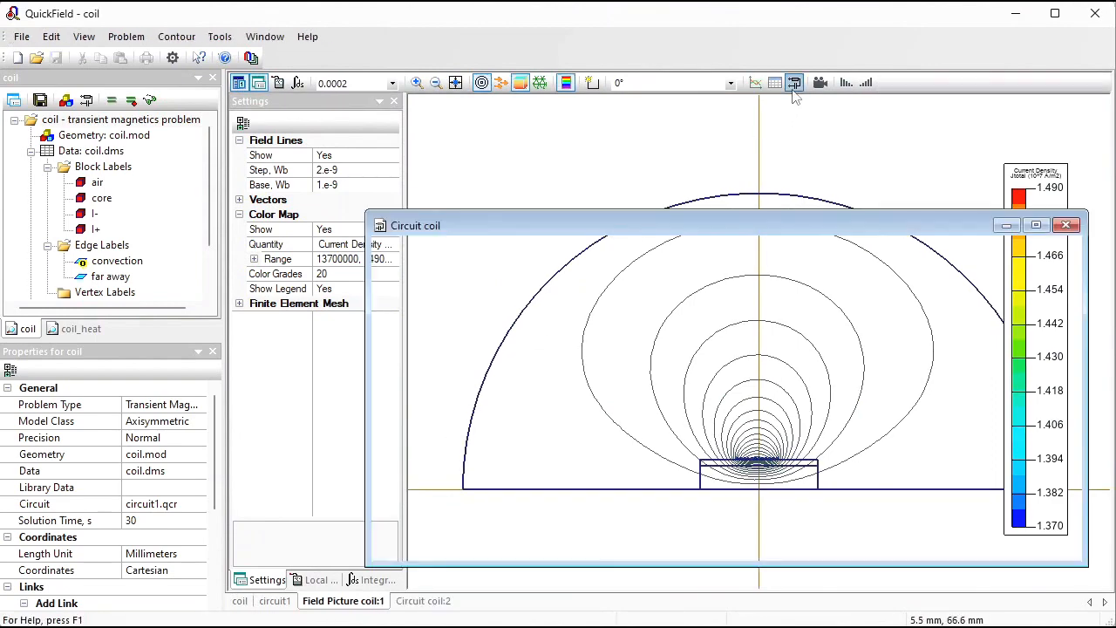
pyautogui.click(432, 211)
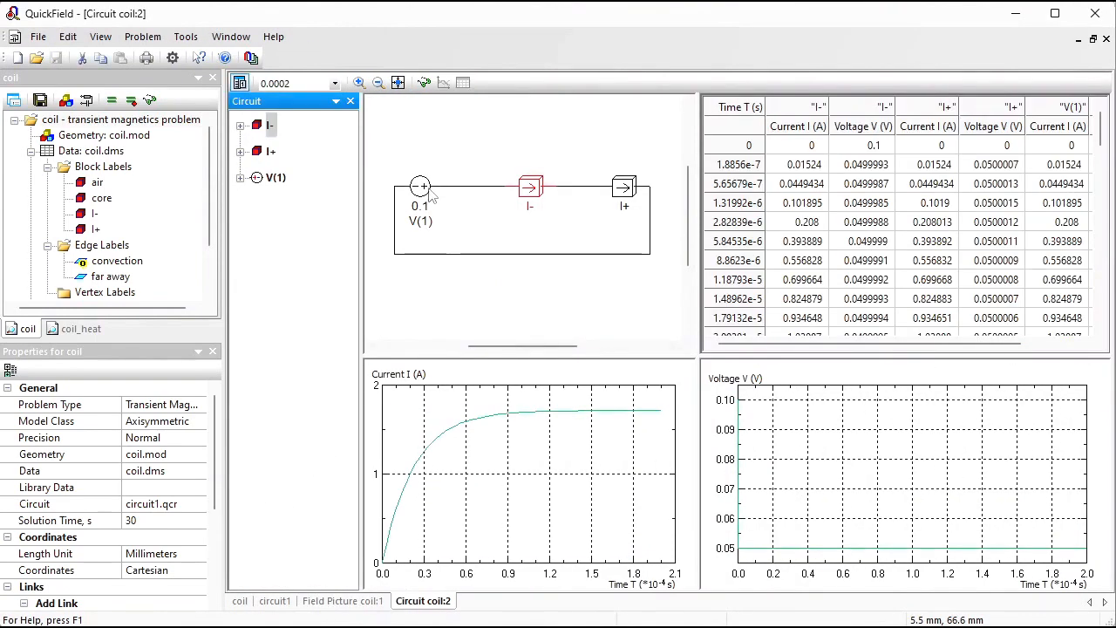
pyautogui.click(241, 179)
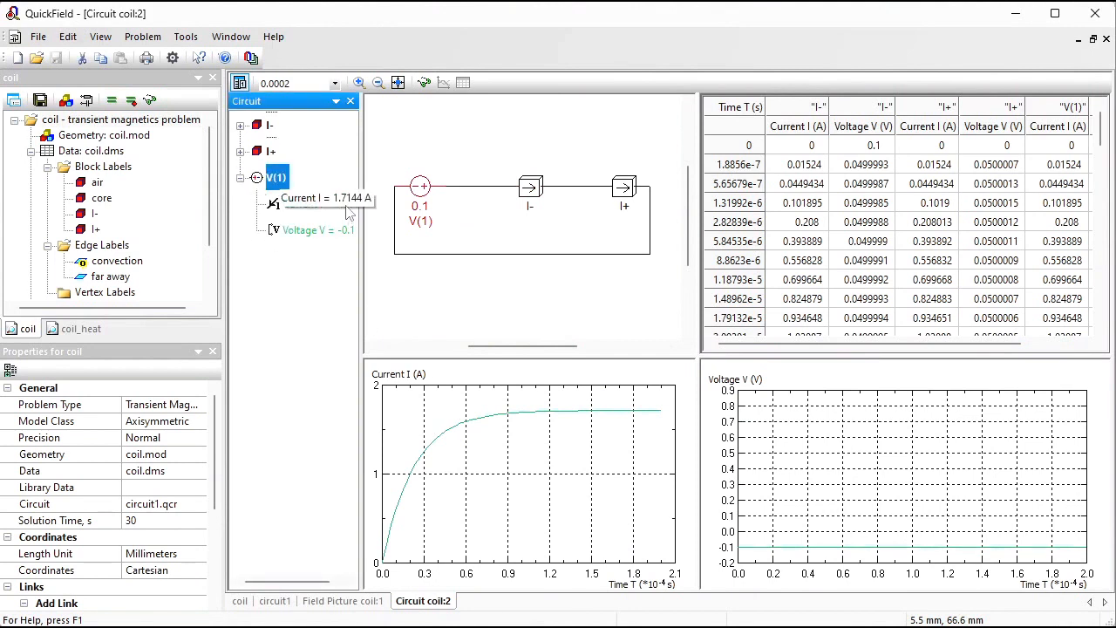
# Solve the coil_heat transient heat transfer problem and open its temperature field picture
pyautogui.click(81, 332)
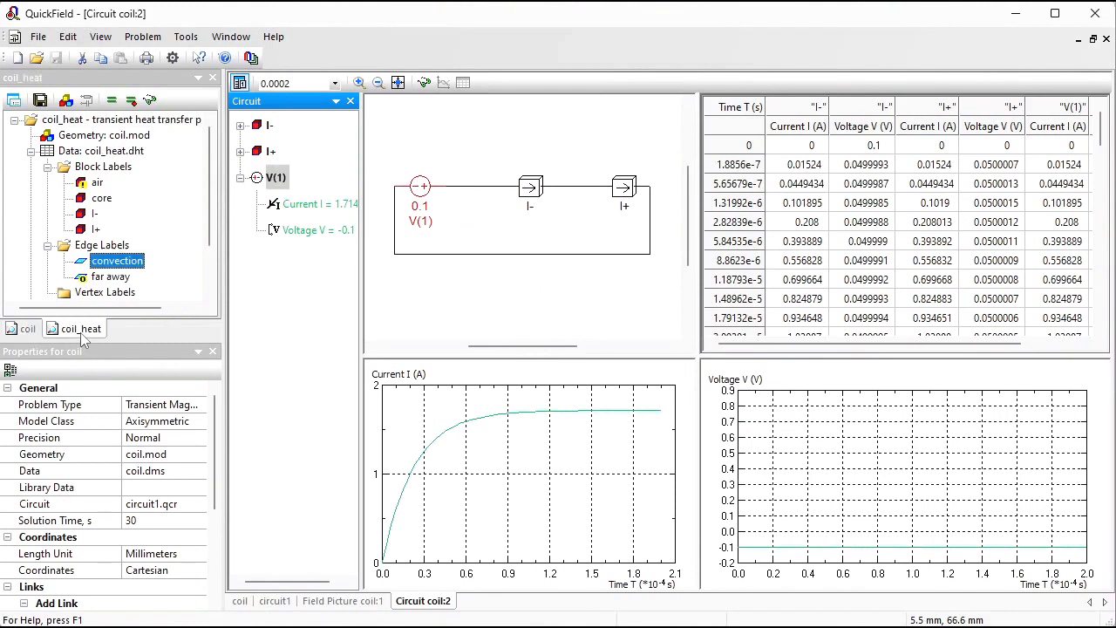
pyautogui.click(111, 101)
pyautogui.press('Return')
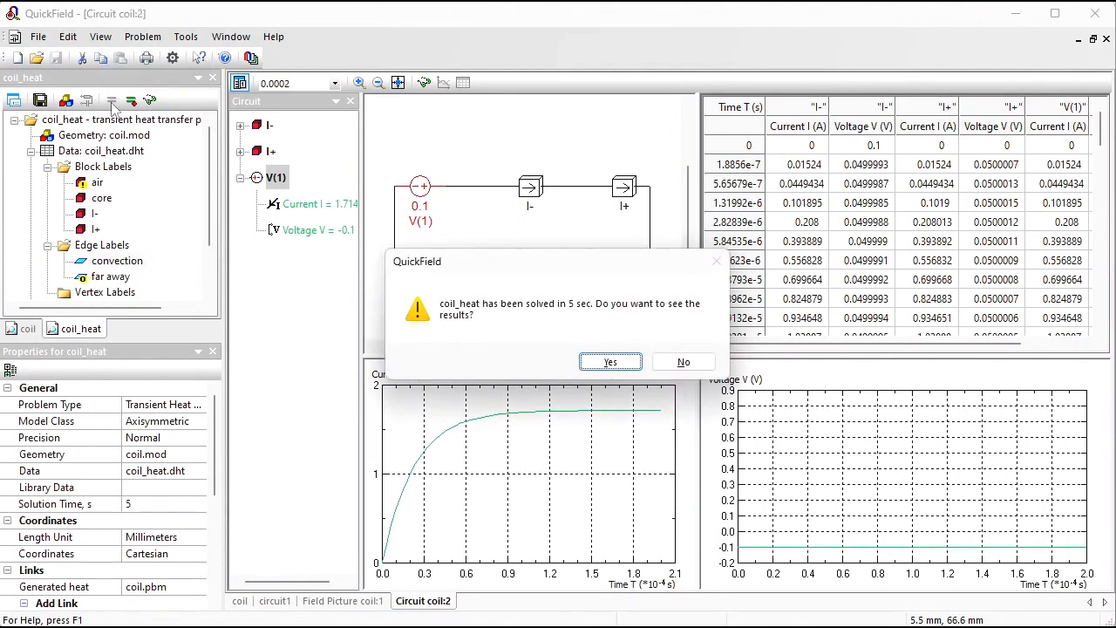
pyautogui.click(610, 363)
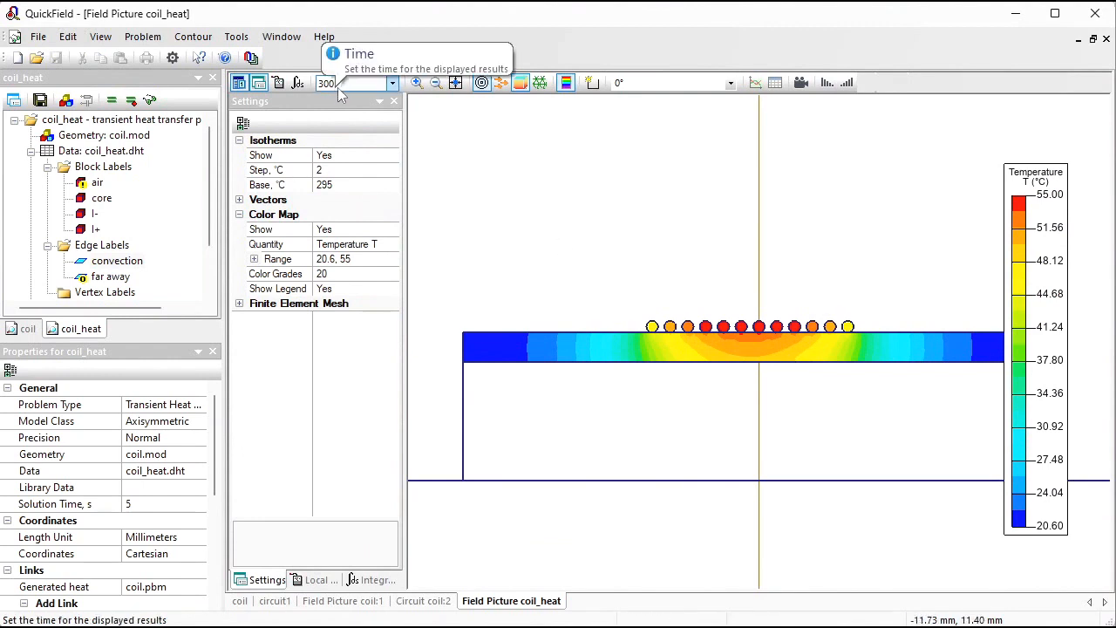
# View the coil_heat temperature map at 30 s and 0 s, and advance the displayed time from 0 to 300 s
pyautogui.click(393, 82)
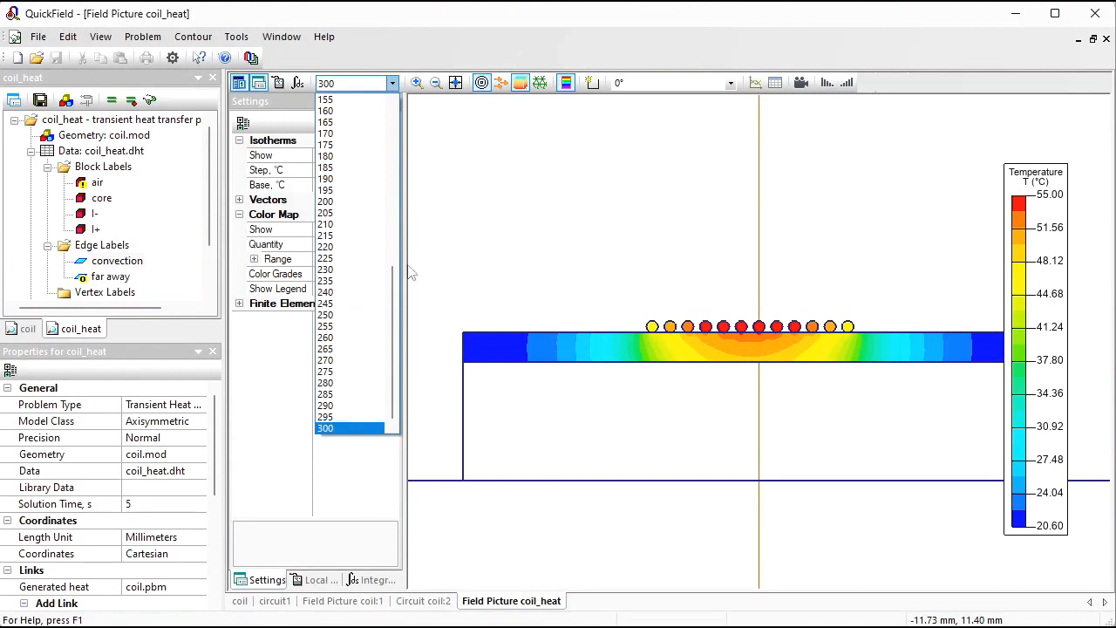
pyautogui.moveTo(393, 293); pyautogui.dragTo(403, 153)
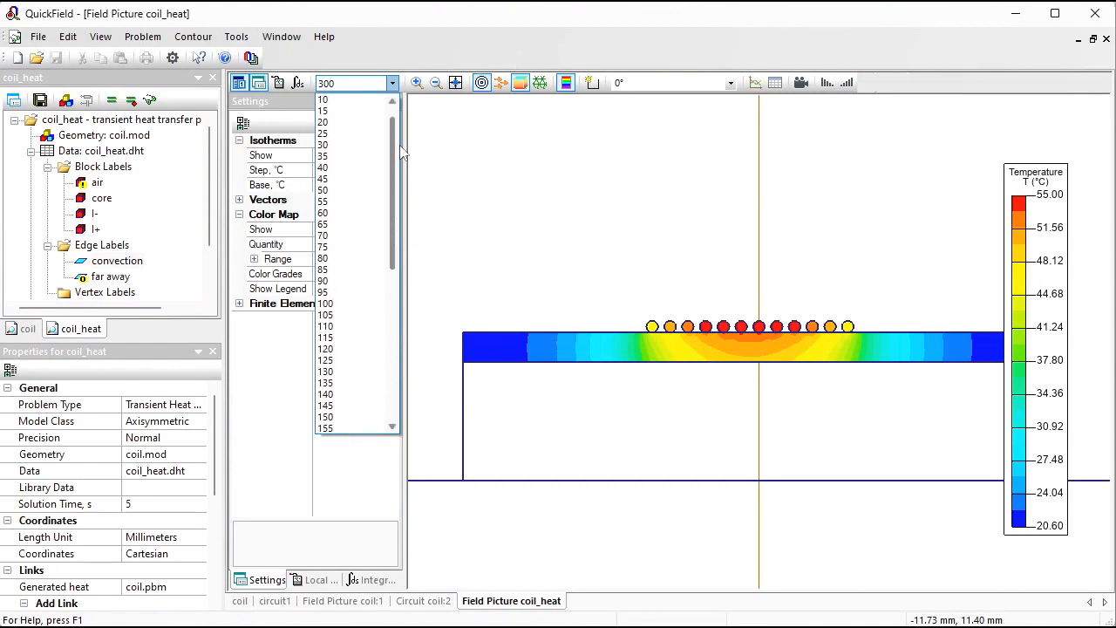
pyautogui.click(345, 149)
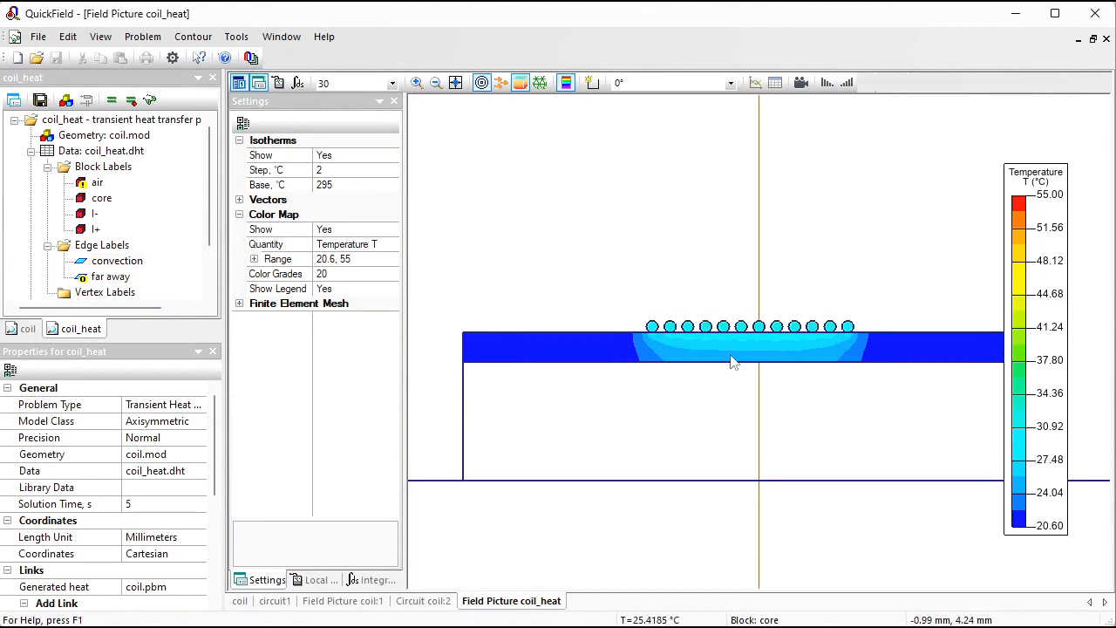
pyautogui.click(393, 83)
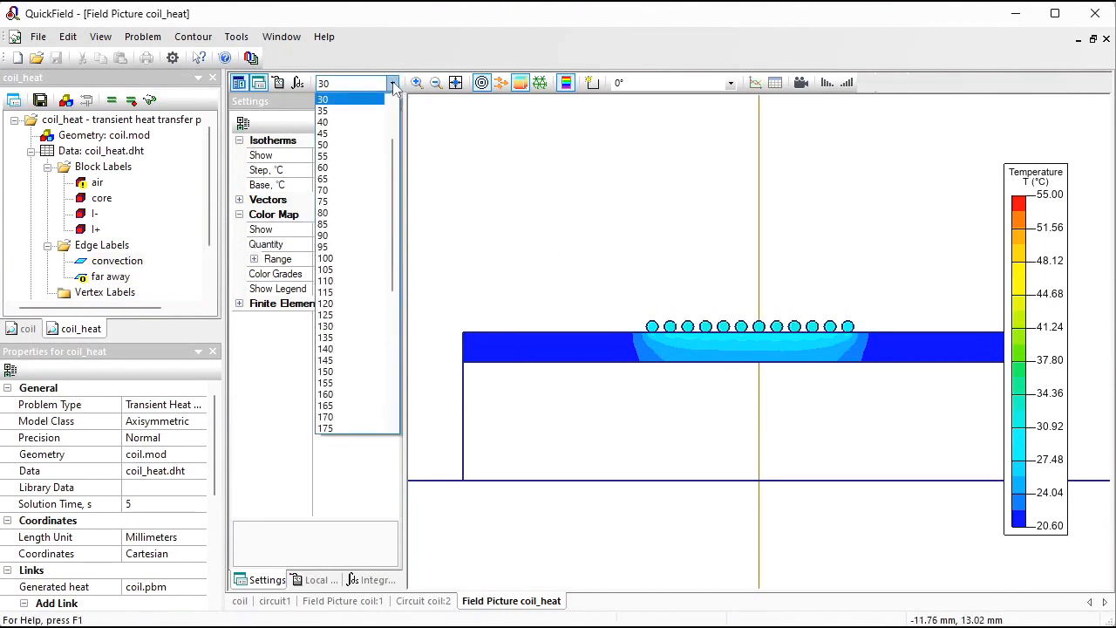
pyautogui.scroll(2, 345, 104)
pyautogui.click(344, 101)
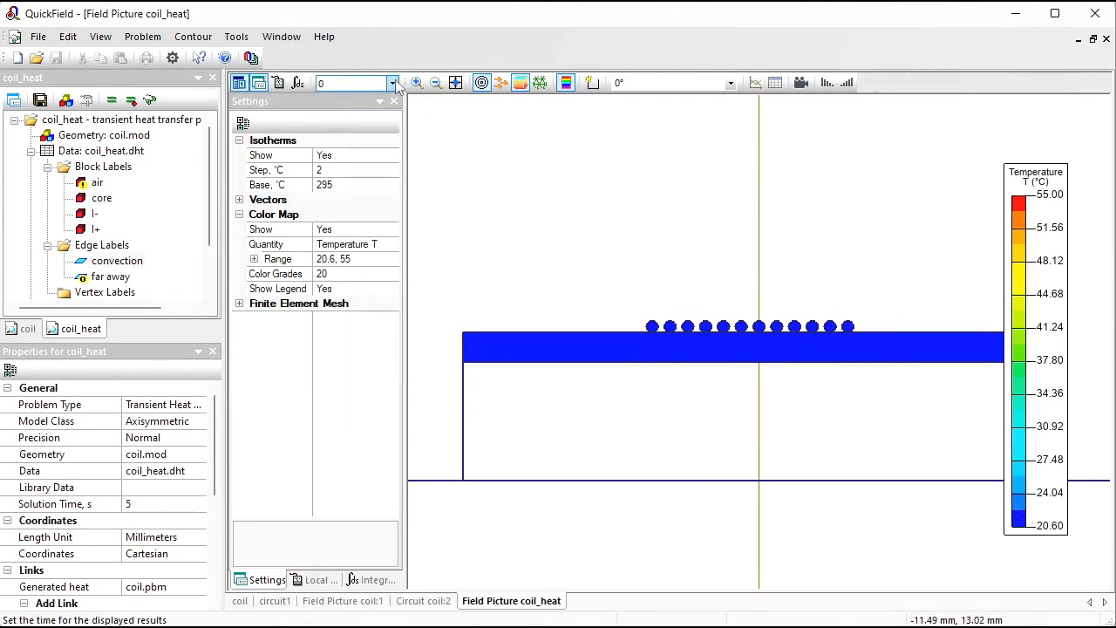
pyautogui.scroll(-13, 398, 87)
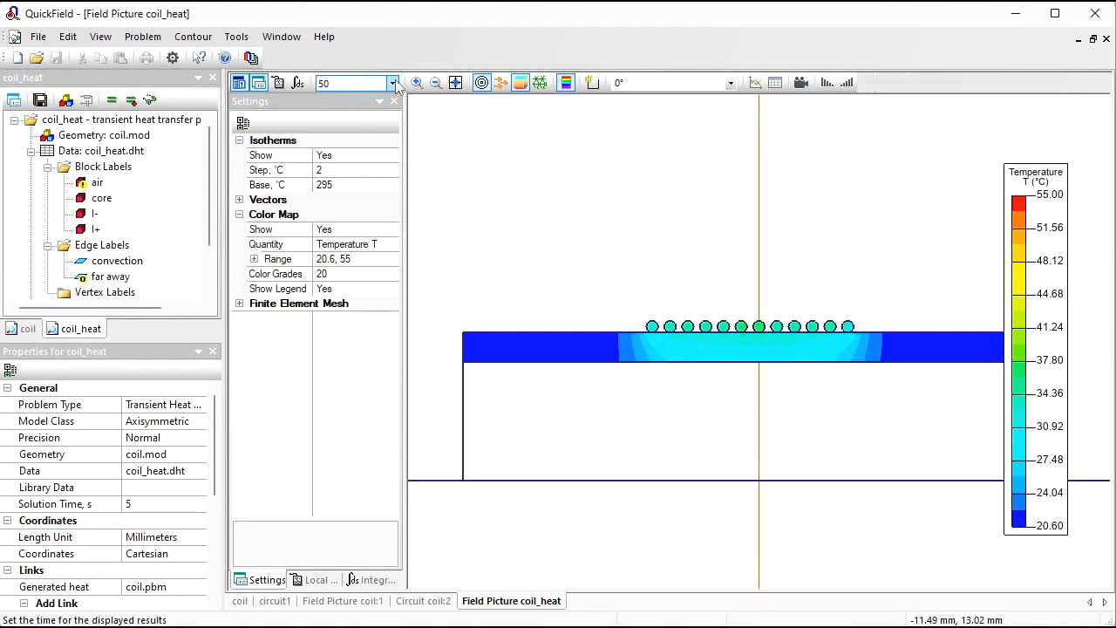
pyautogui.scroll(-20, 394, 82)
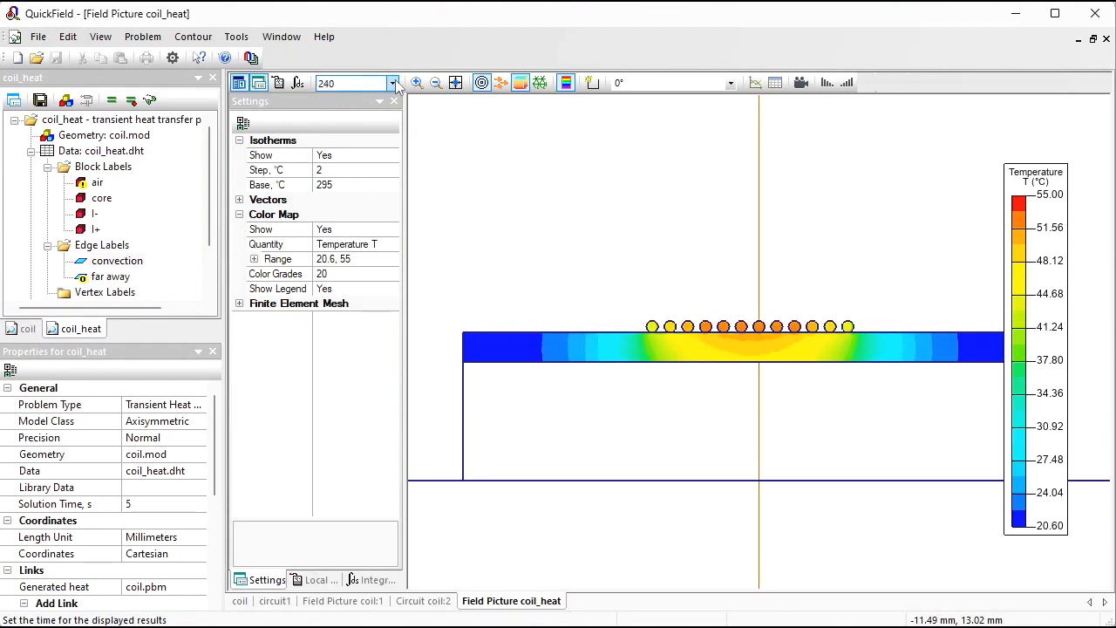
# Plot temperature over time at a point in the core just below the middle wire turns
pyautogui.rightClick(756, 342)
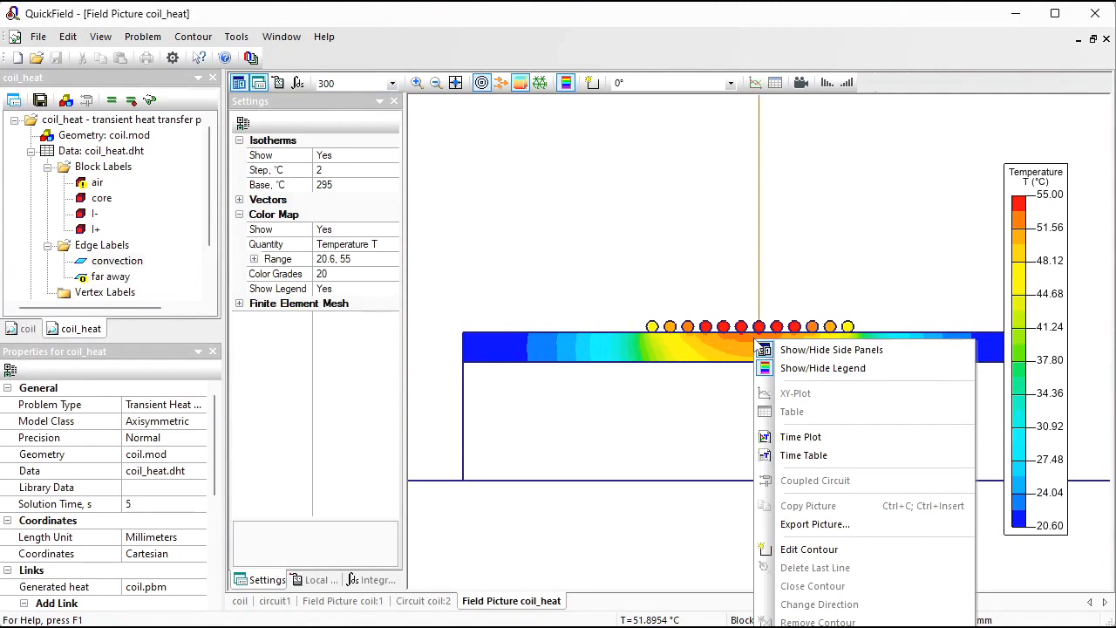
pyautogui.click(812, 437)
pyautogui.click(811, 445)
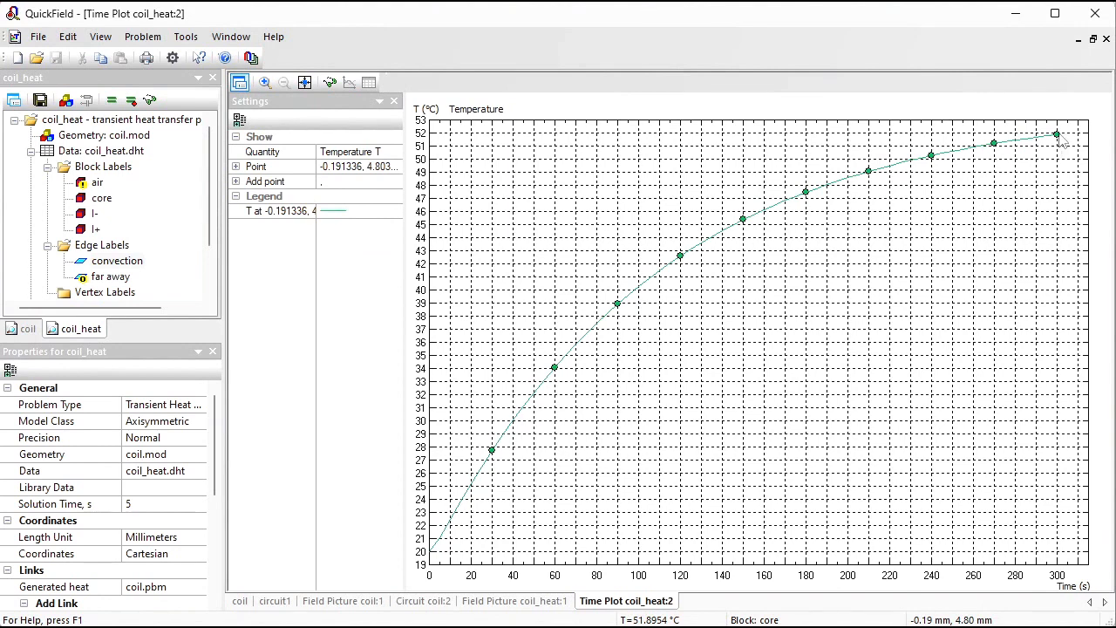
# Extend the coil_heat problem's calculation time to 600 s and accept invalidating the existing solution
pyautogui.click(111, 122)
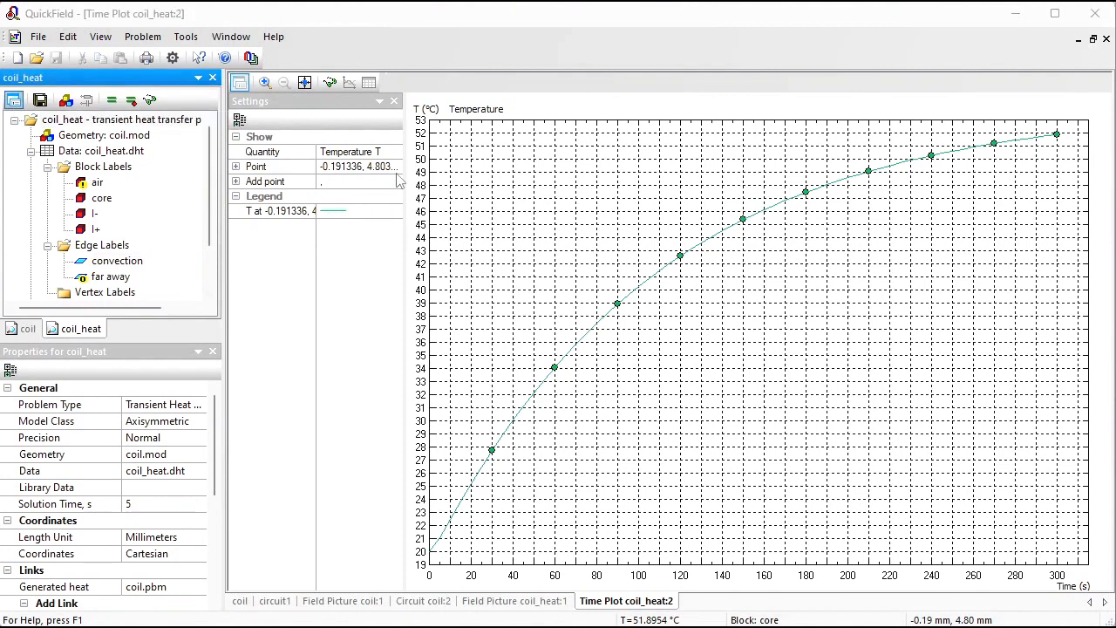
pyautogui.click(13, 101)
pyautogui.click(483, 173)
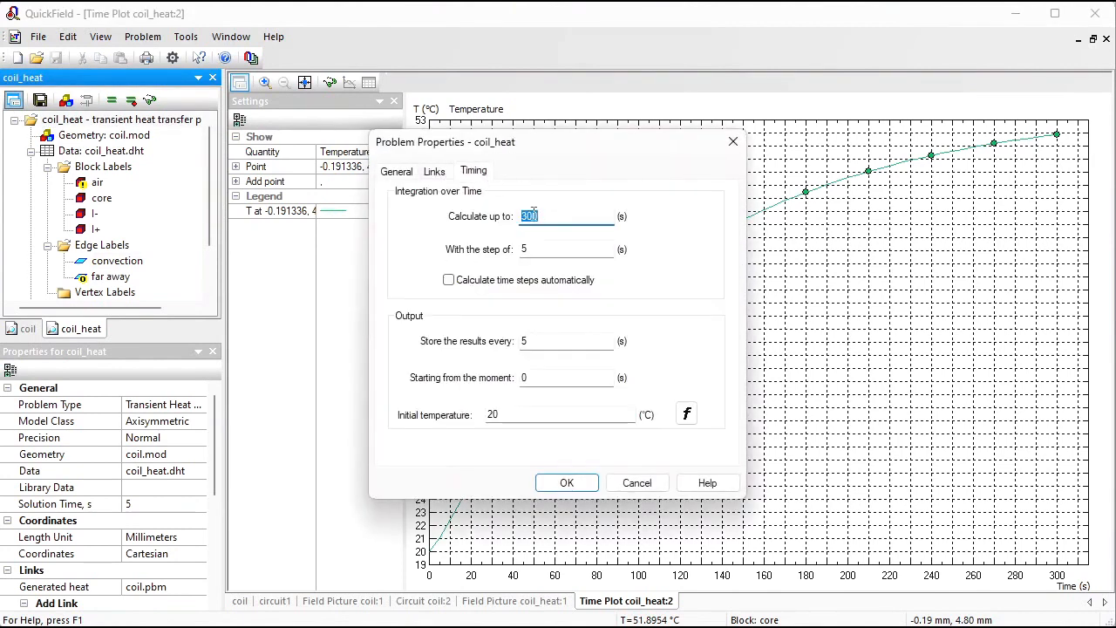
pyautogui.moveTo(529, 214); pyautogui.dragTo(500, 212)
pyautogui.click(567, 482)
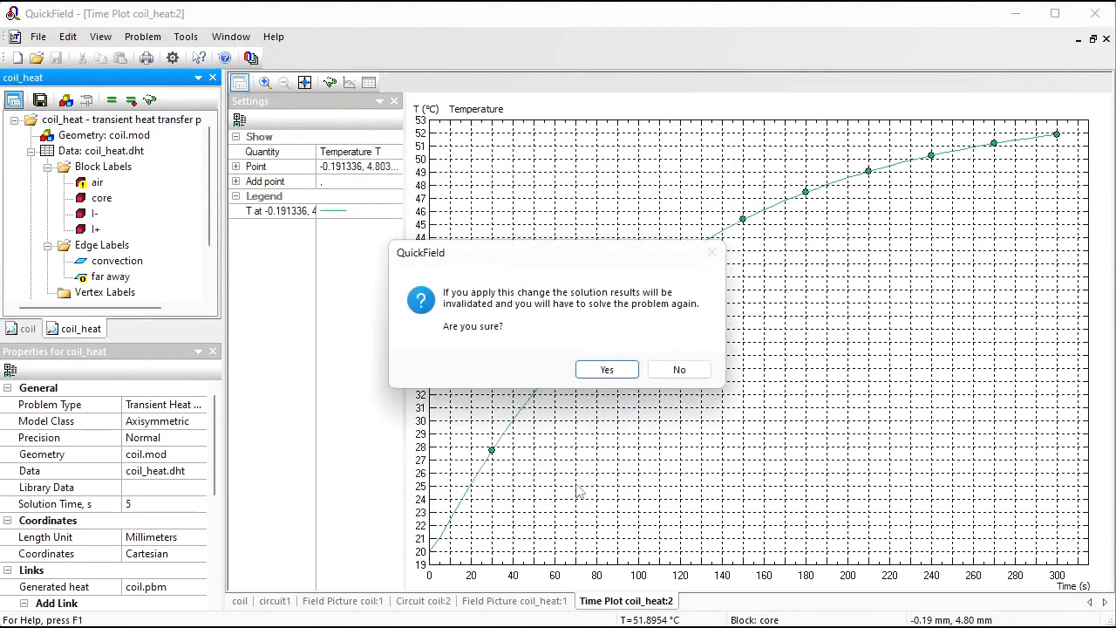
pyautogui.click(608, 370)
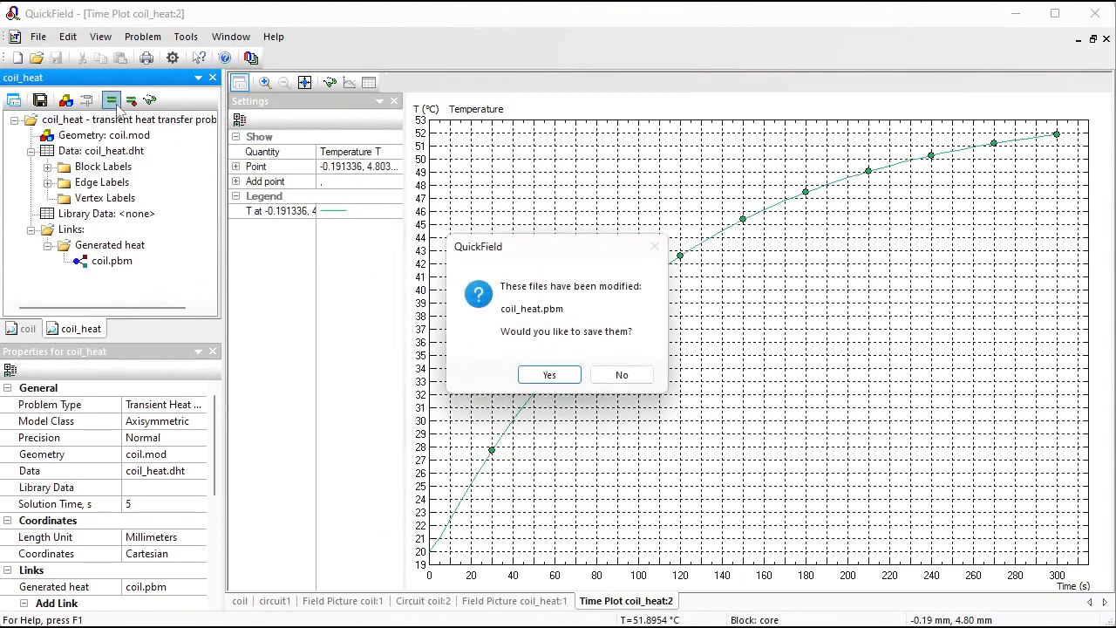
# Save and re-solve coil_heat, and plot temperature over time at a point in the core just below the middle wire turns
pyautogui.press('Return')
pyautogui.click(117, 103)
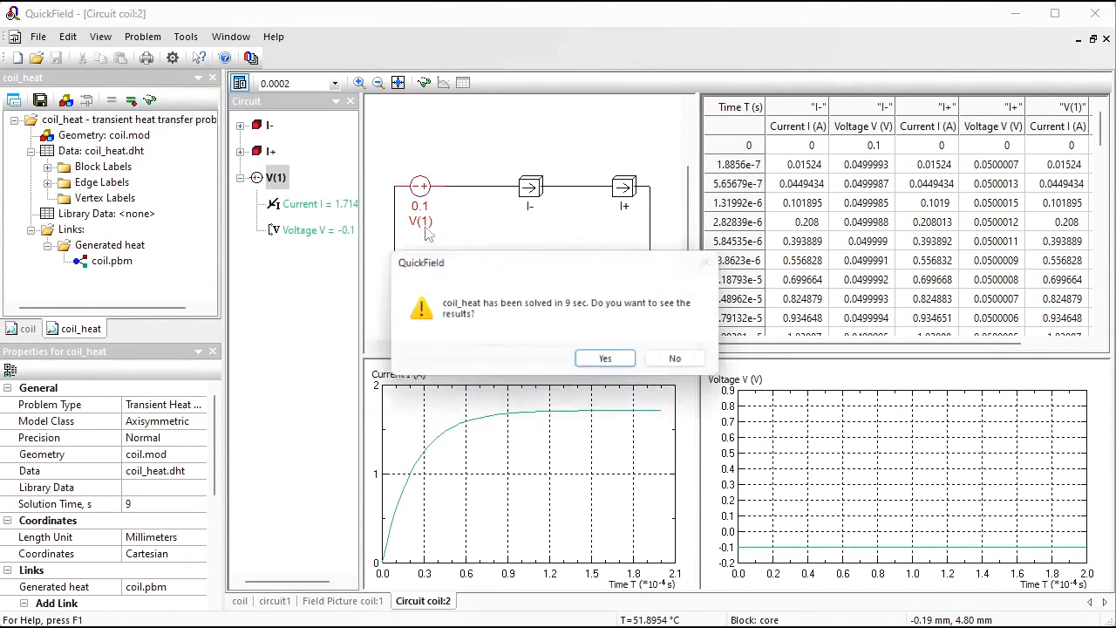
pyautogui.click(595, 361)
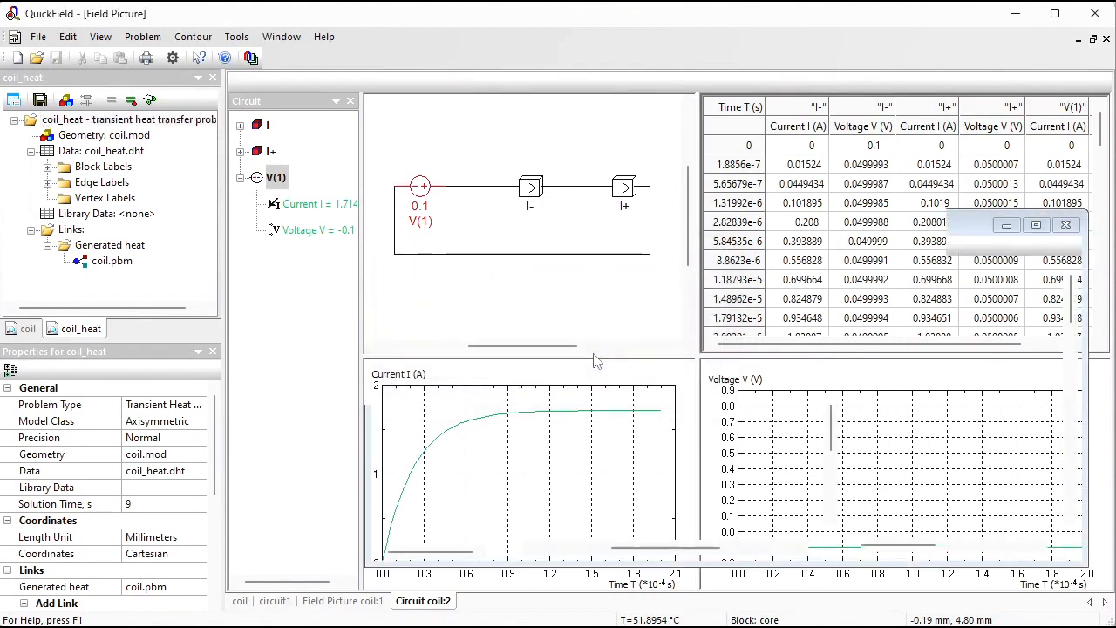
pyautogui.rightClick(756, 343)
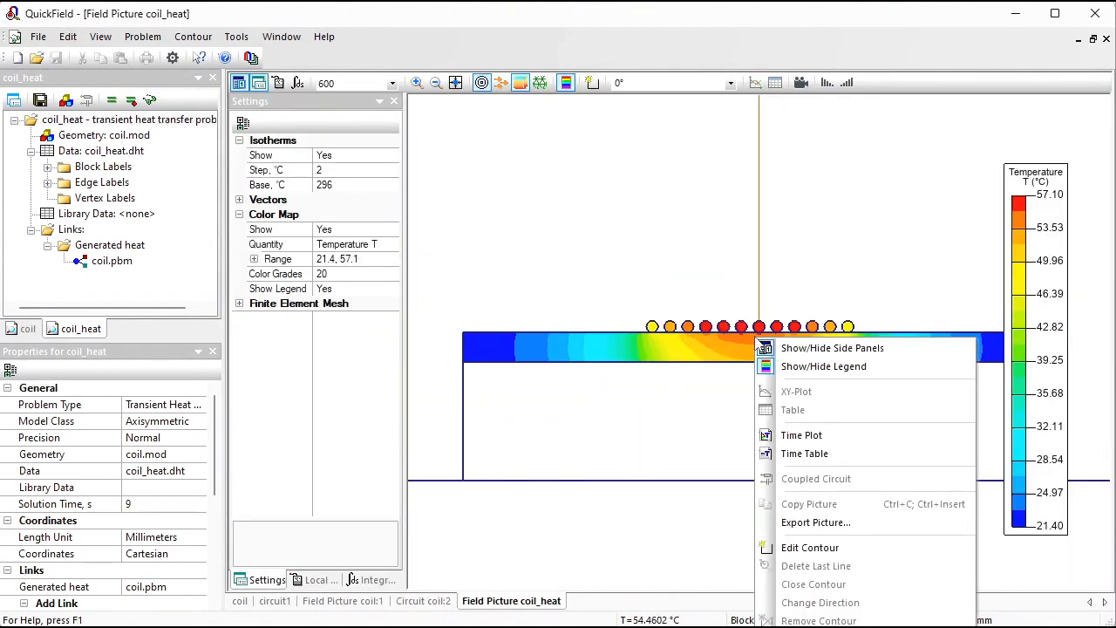
pyautogui.click(813, 431)
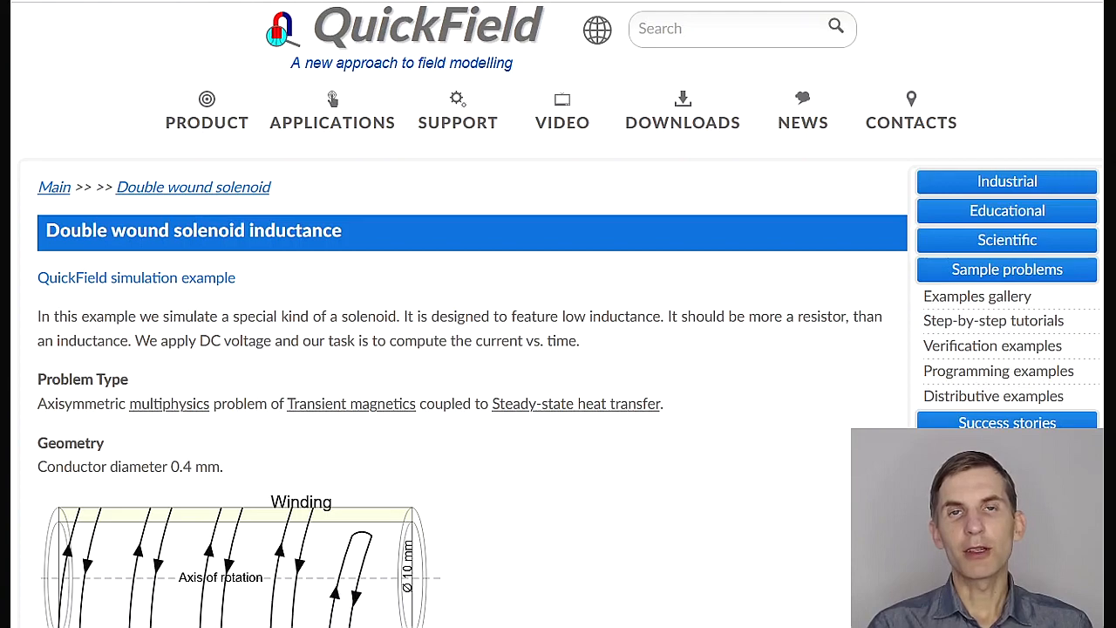
# In the web browser, review the Double wound solenoid inductance example's data, solution and results, down to the simulation files and QuickField Edition note
pyautogui.scroll(-3, 558, 349)
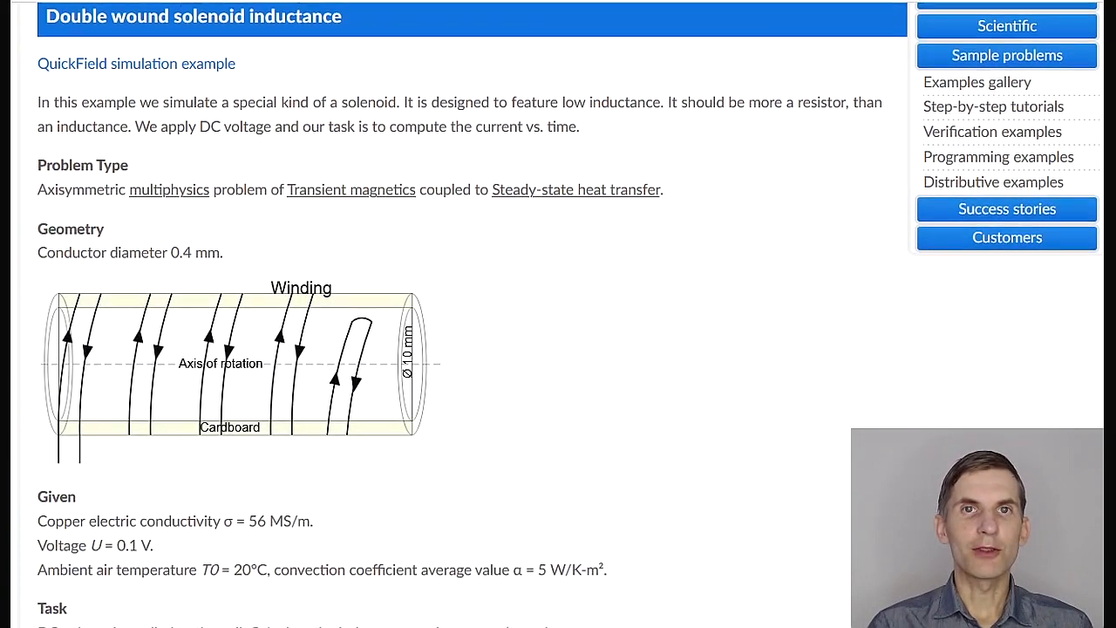
pyautogui.scroll(-5, 559, 349)
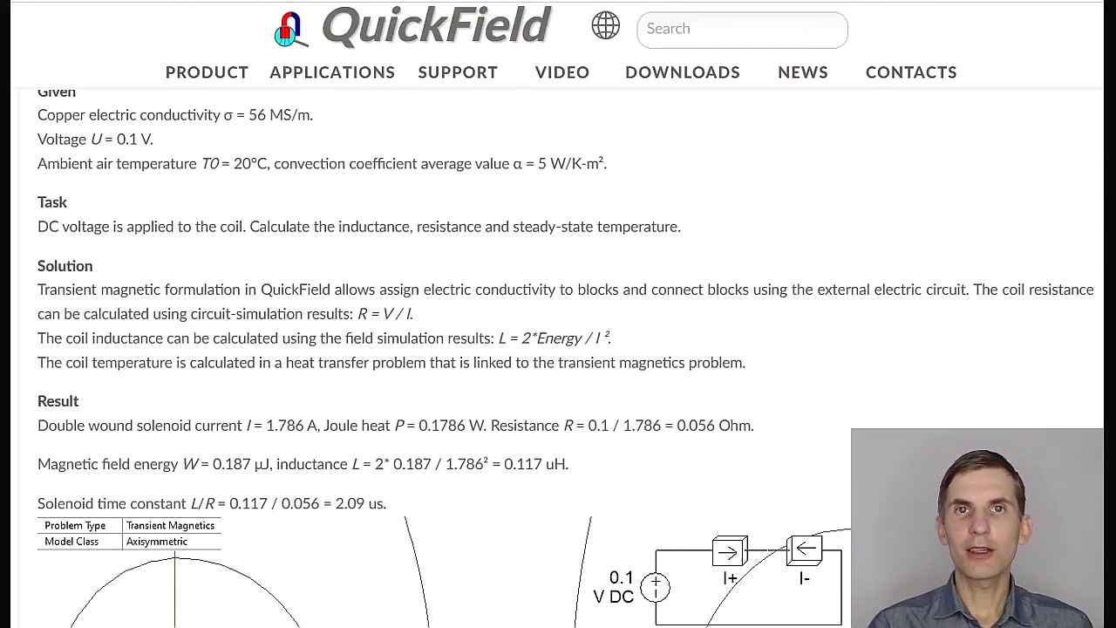
pyautogui.scroll(-4, 558, 349)
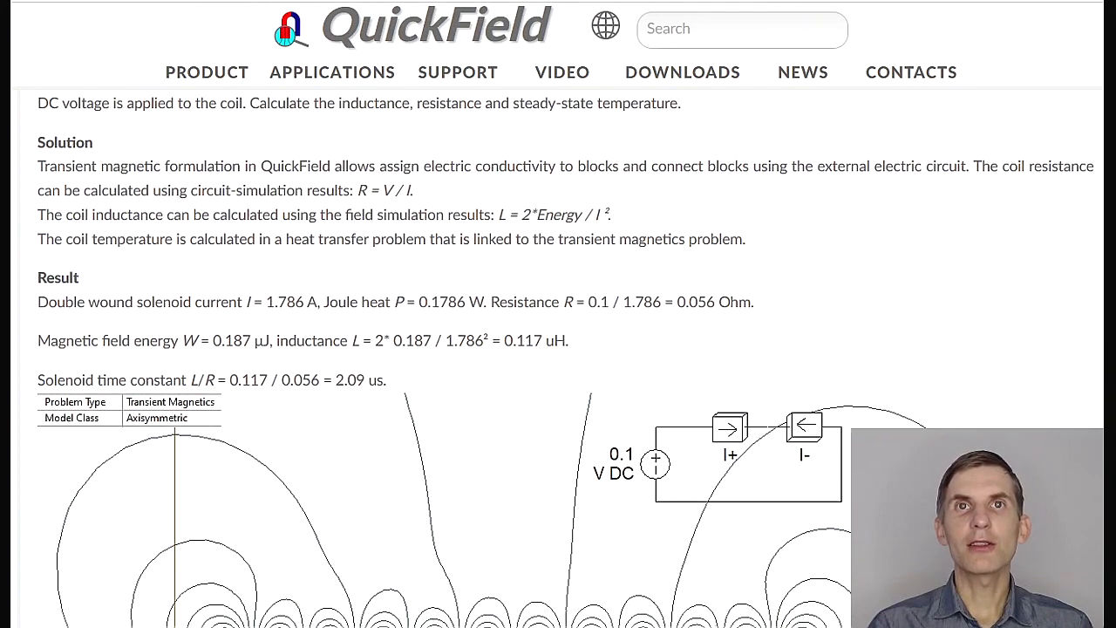
pyautogui.scroll(-9, 558, 349)
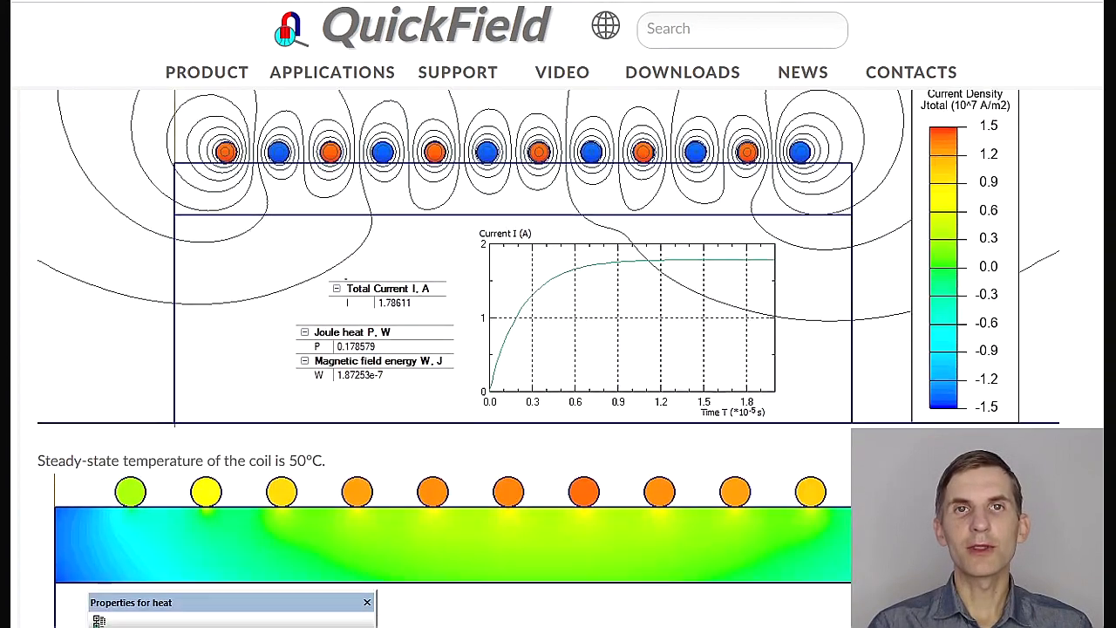
pyautogui.scroll(-5, 574, 364)
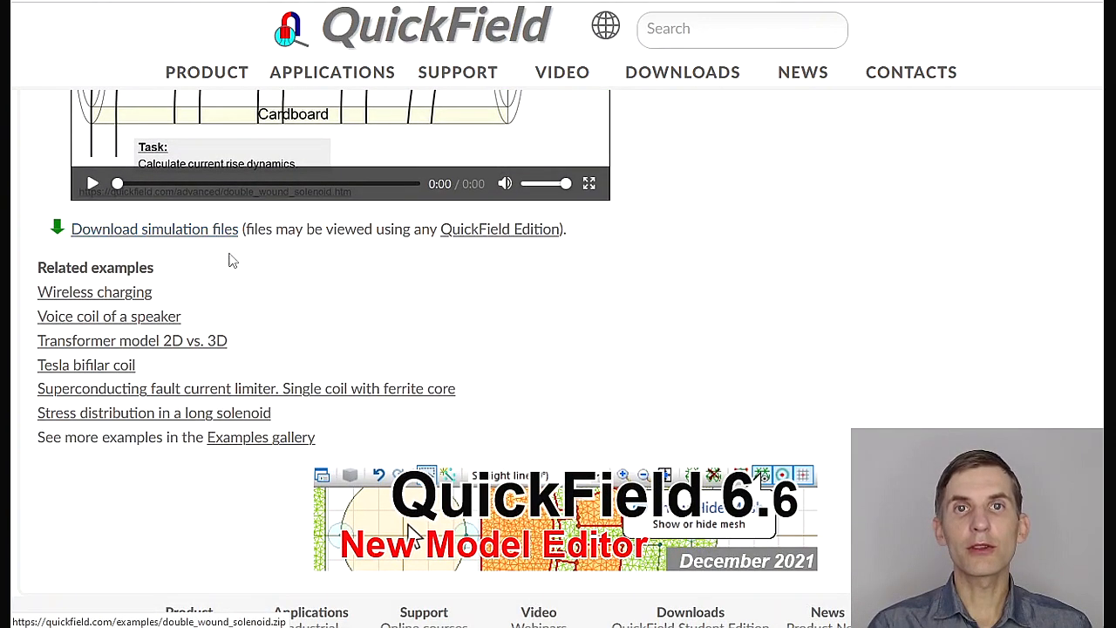
pyautogui.moveTo(481, 245)
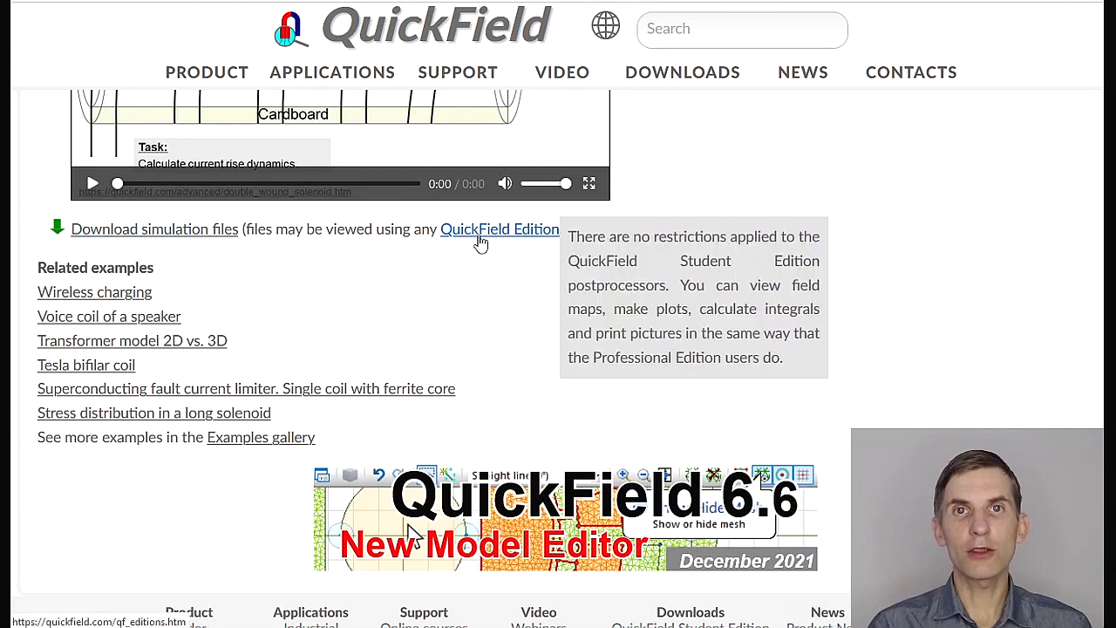